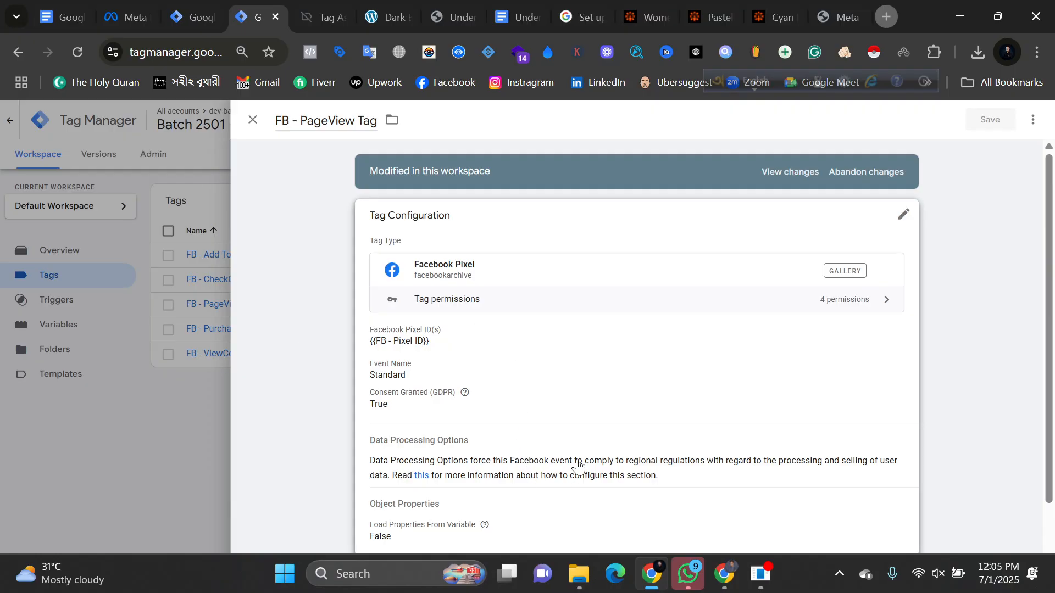
# Review the FB - PageView Tag's pixel ID, event name, consent and trigger settings, and close the tag without changes.
pyautogui.click(647, 410)
pyautogui.scroll(-5, 647, 408)
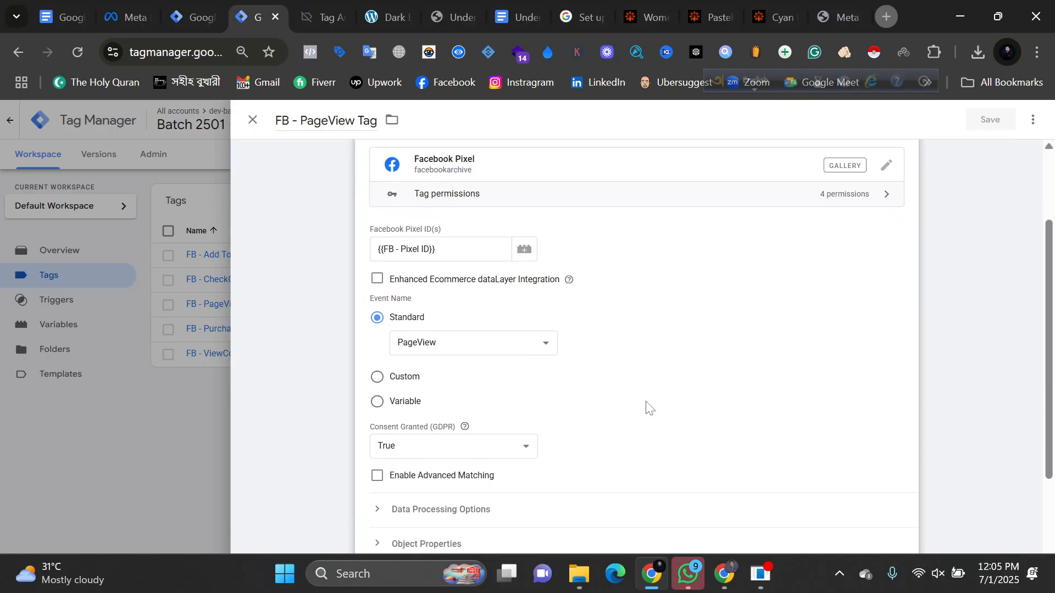
pyautogui.scroll(1, 647, 409)
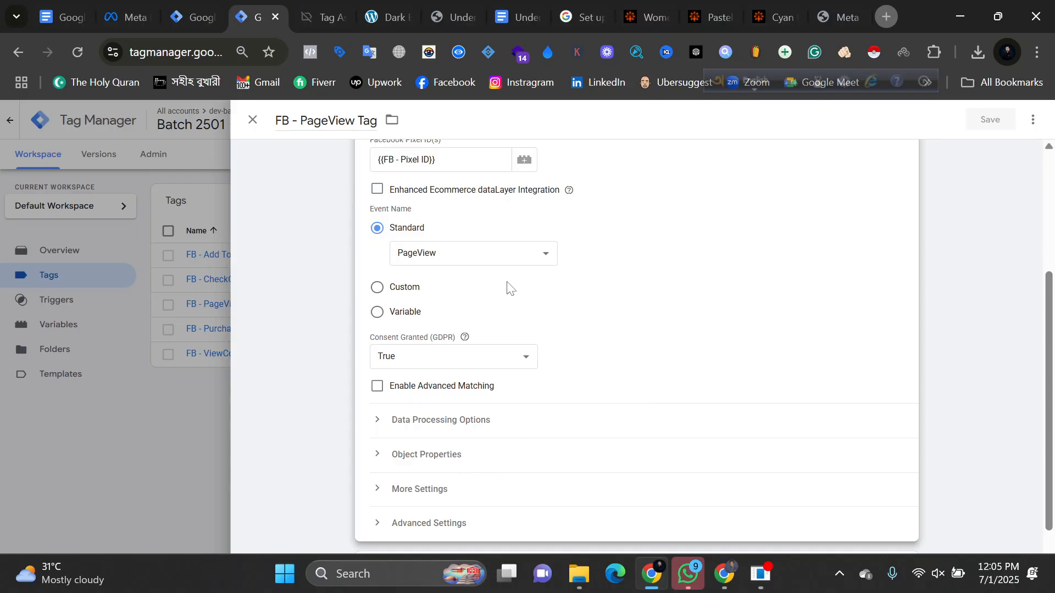
pyautogui.scroll(2, 508, 287)
pyautogui.scroll(-3, 671, 433)
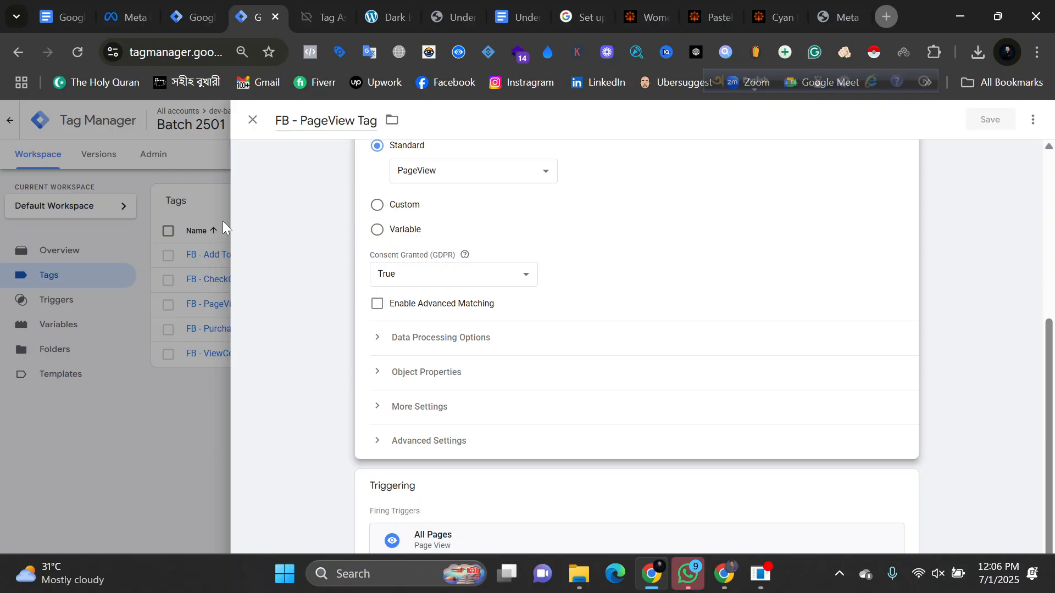
pyautogui.click(254, 121)
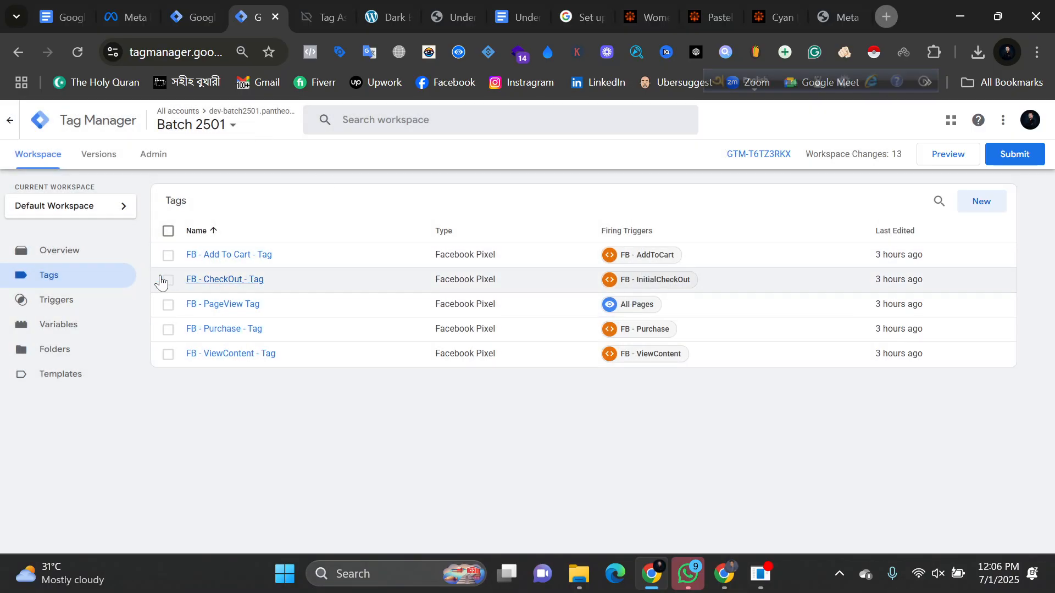
# Delete all five Facebook Pixel tags from the container.
pyautogui.click(168, 232)
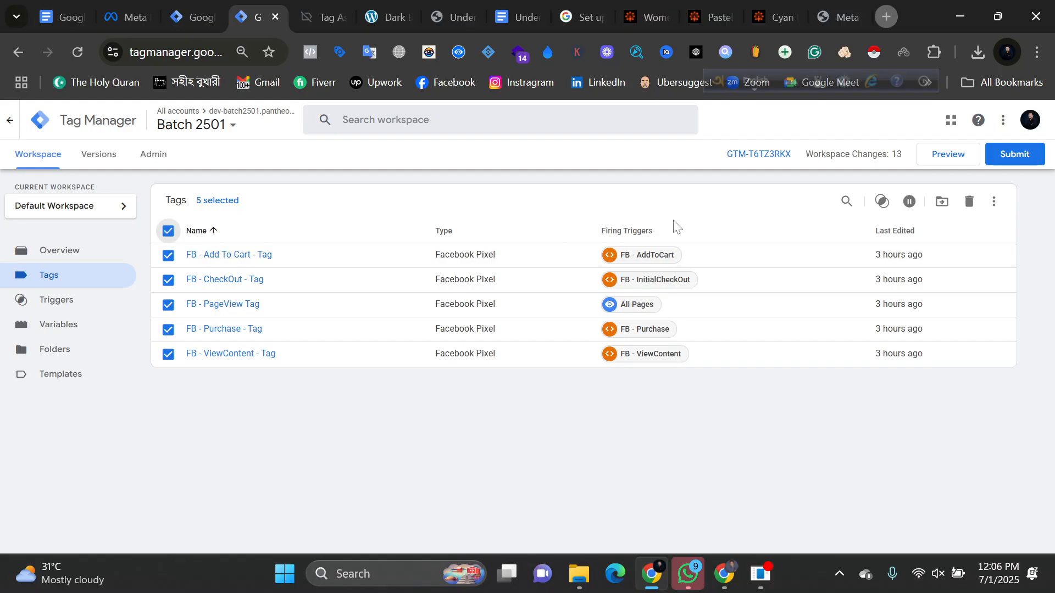
pyautogui.click(968, 202)
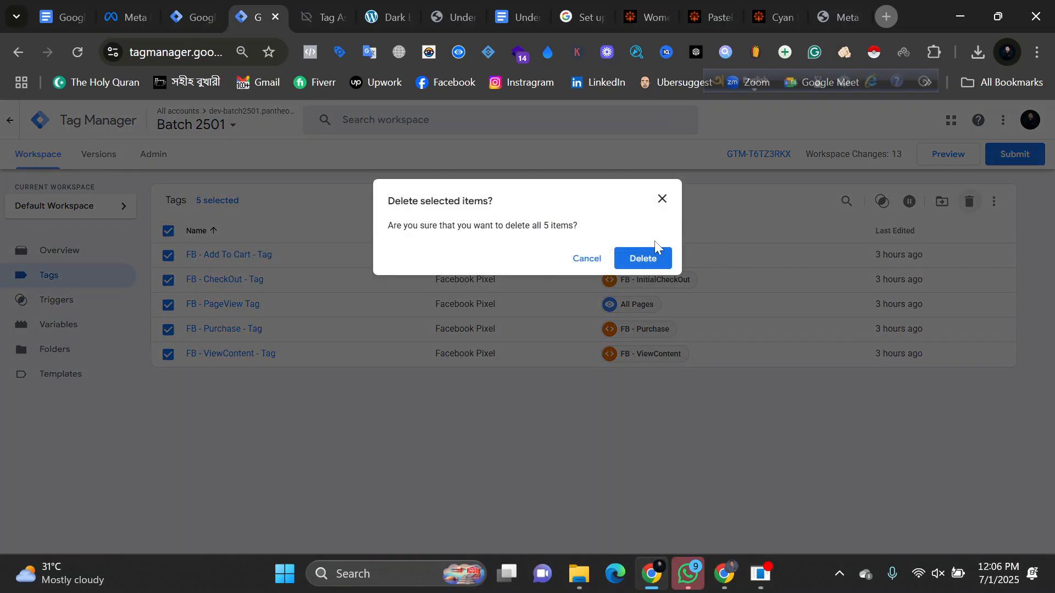
pyautogui.click(642, 261)
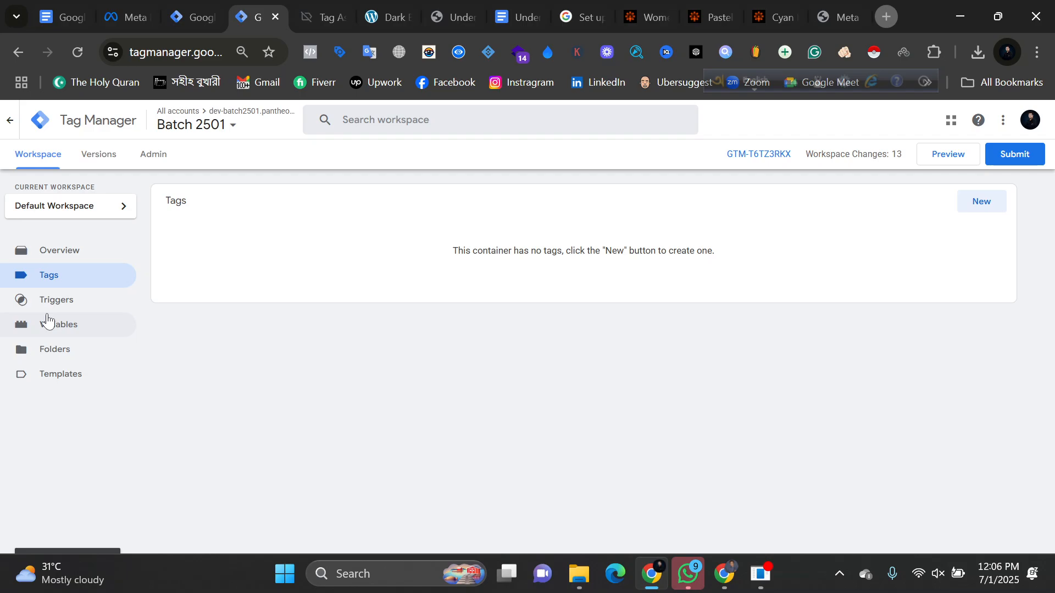
pyautogui.click(970, 204)
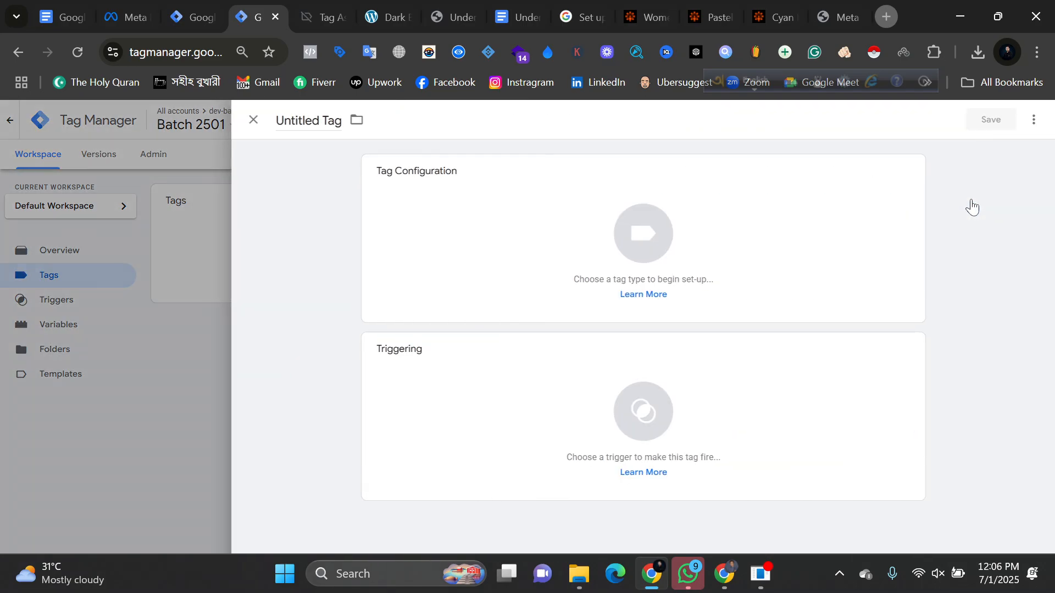
pyautogui.click(646, 242)
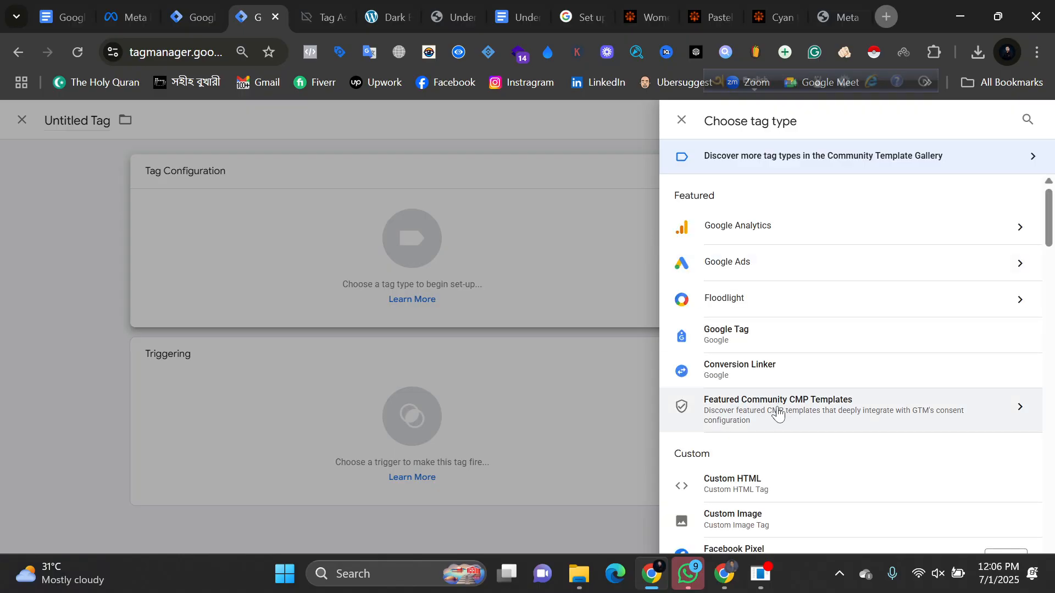
pyautogui.scroll(-2, 774, 418)
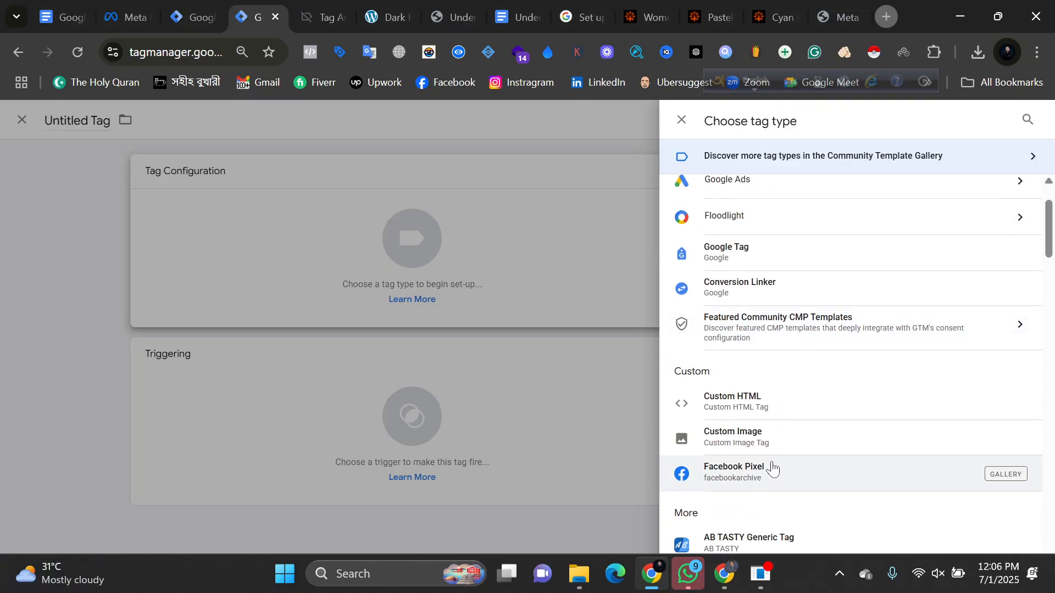
pyautogui.click(774, 466)
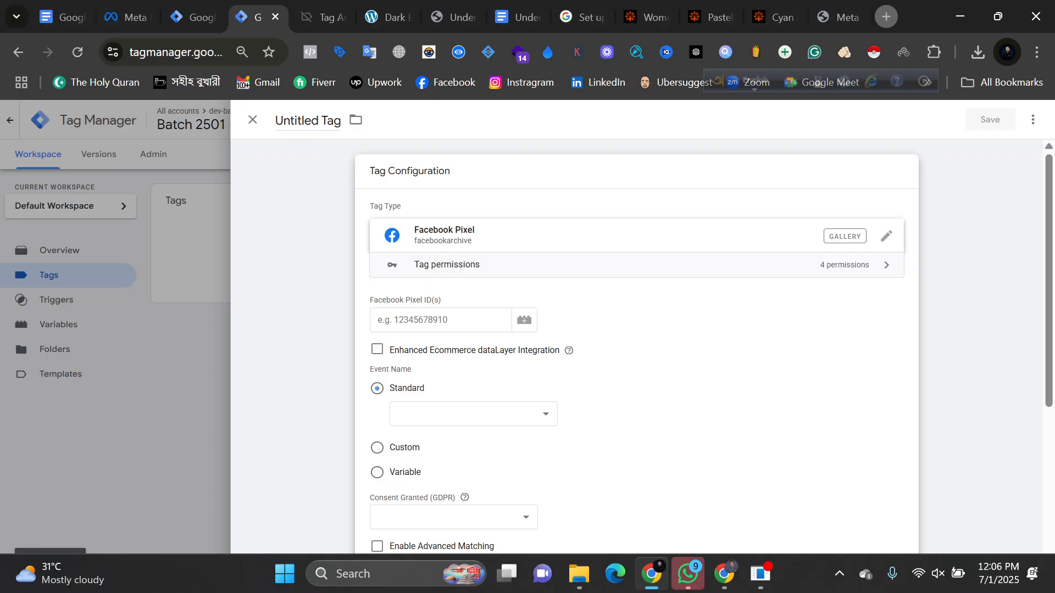
pyautogui.click(421, 312)
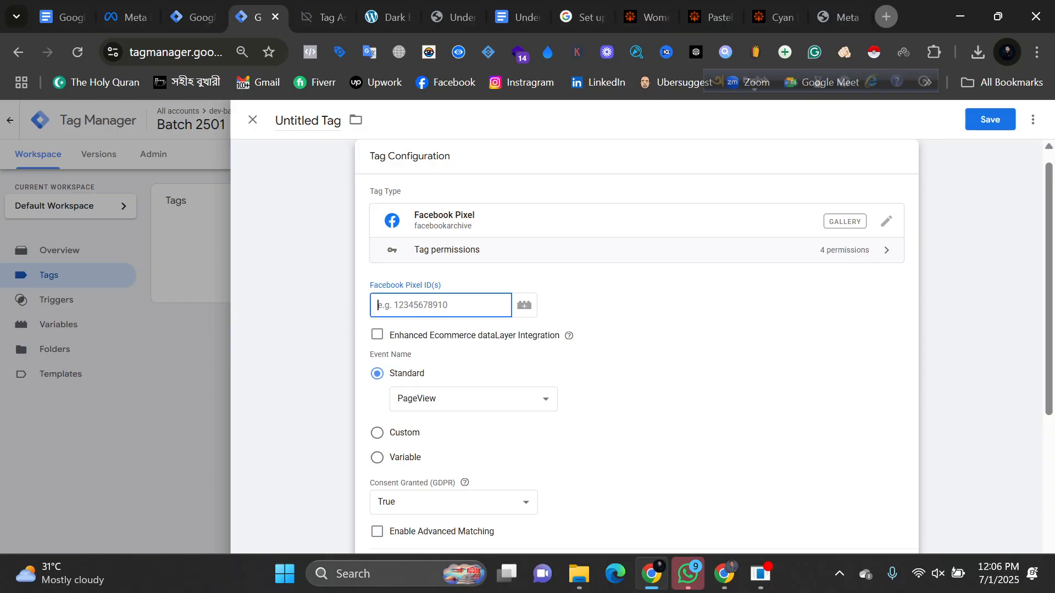
pyautogui.write('{{')
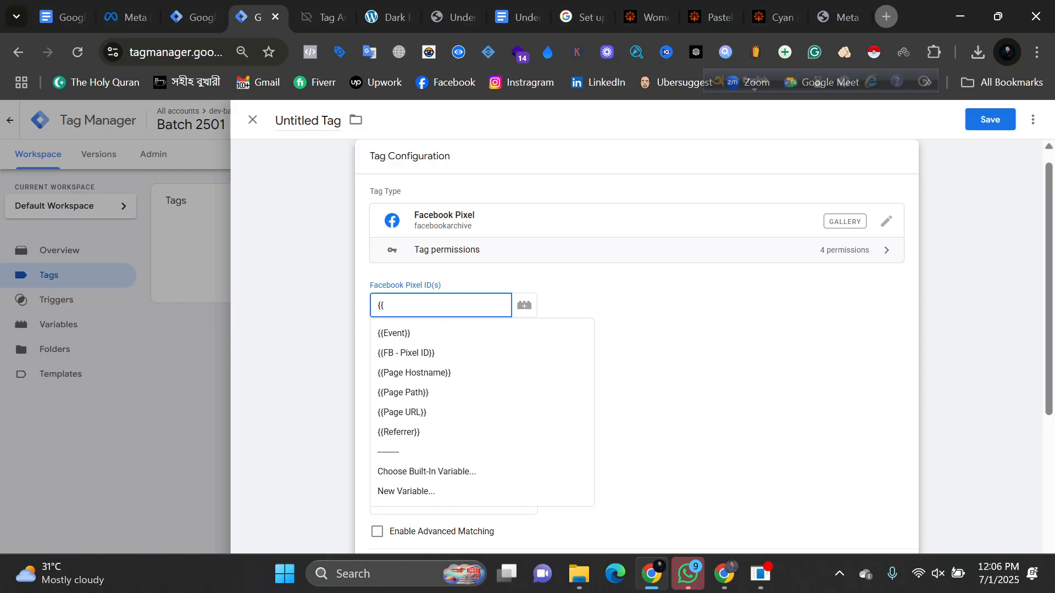
pyautogui.click(445, 352)
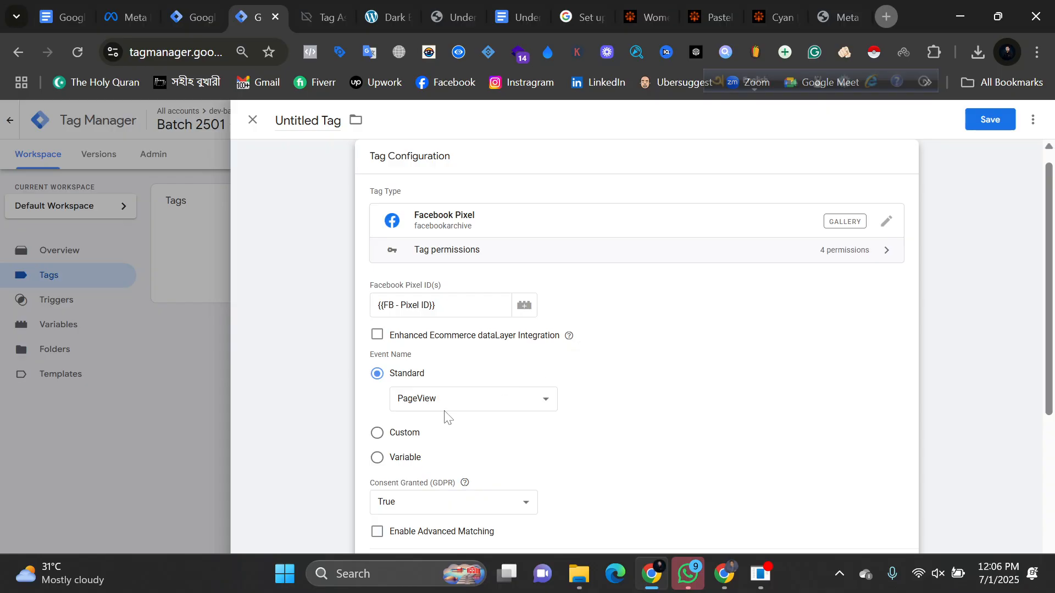
pyautogui.scroll(-5, 449, 406)
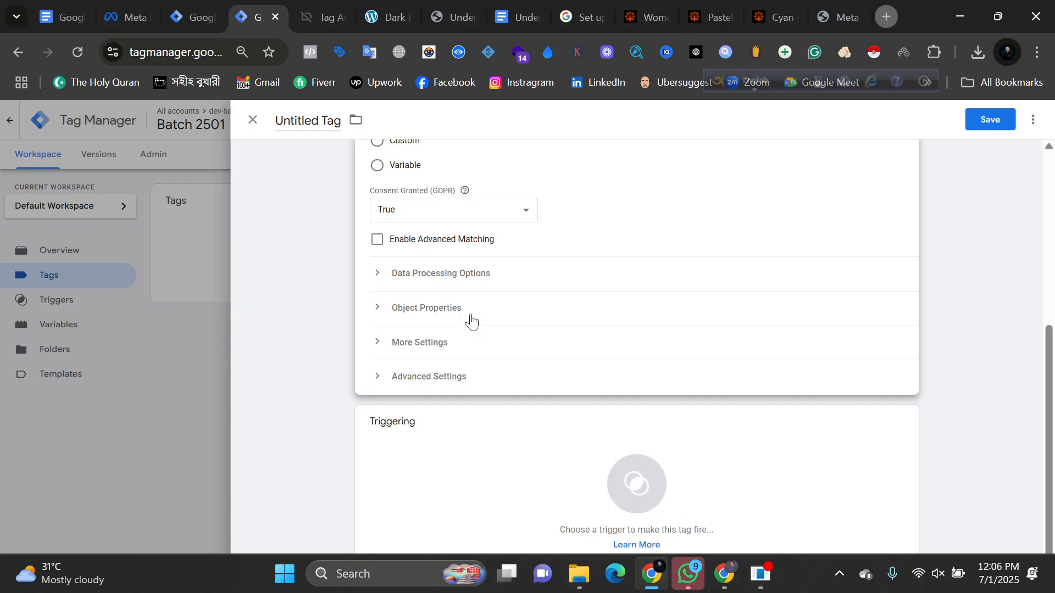
pyautogui.click(470, 321)
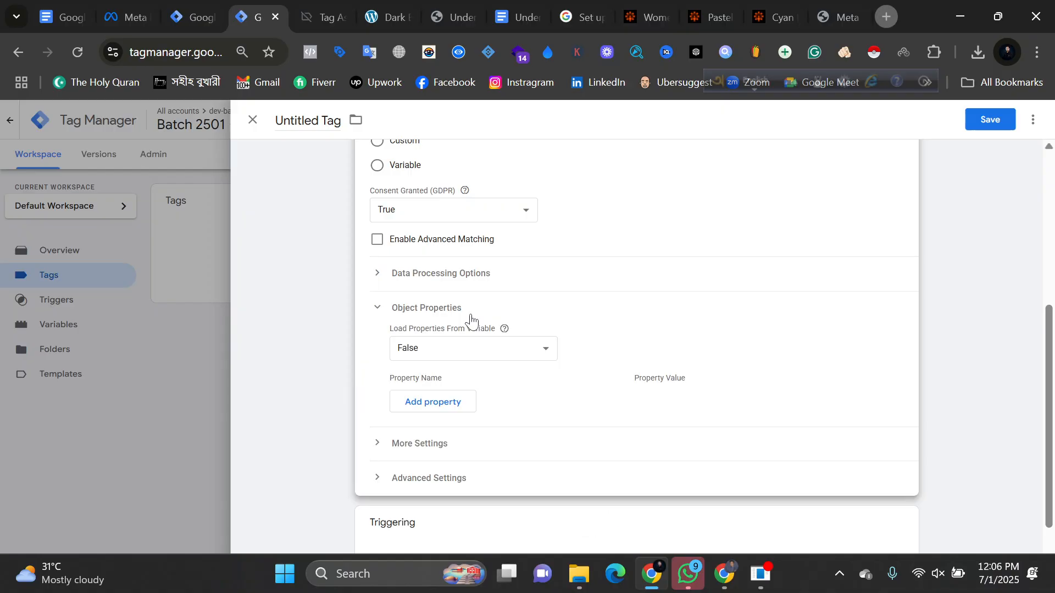
pyautogui.click(449, 416)
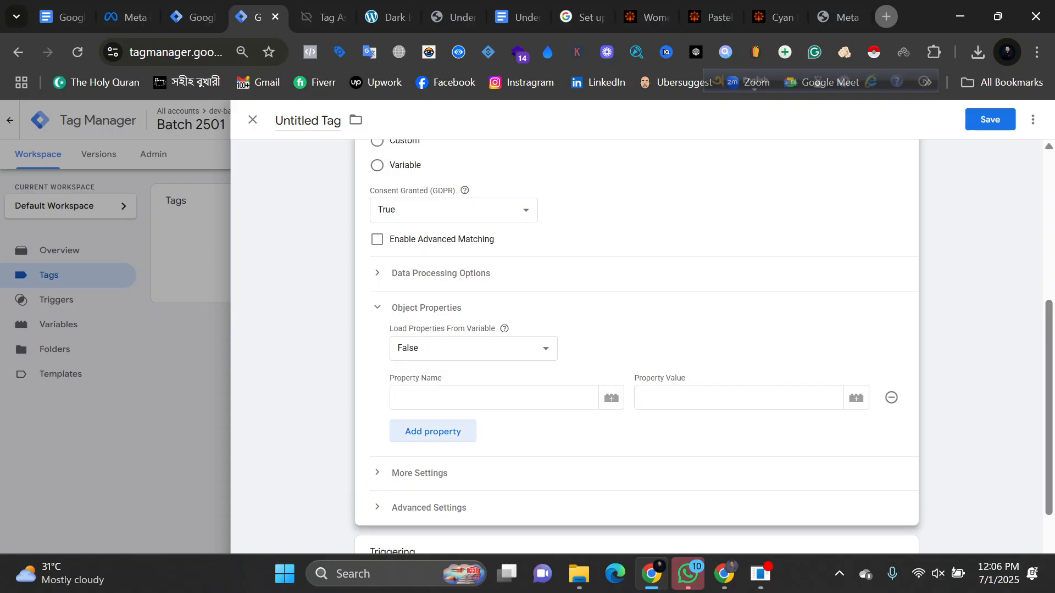
pyautogui.click(447, 434)
pyautogui.click(448, 466)
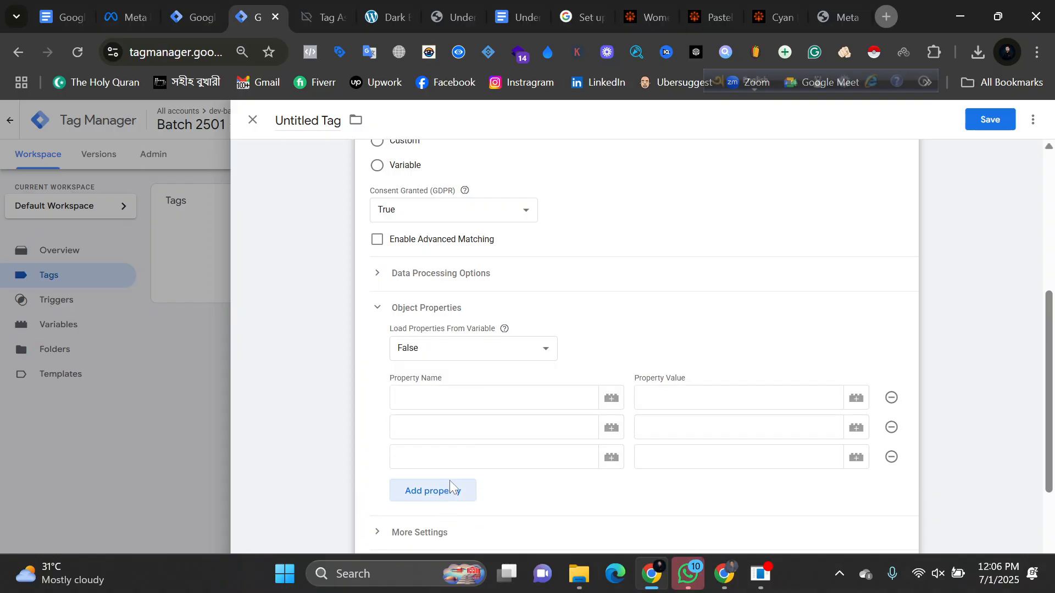
pyautogui.click(450, 484)
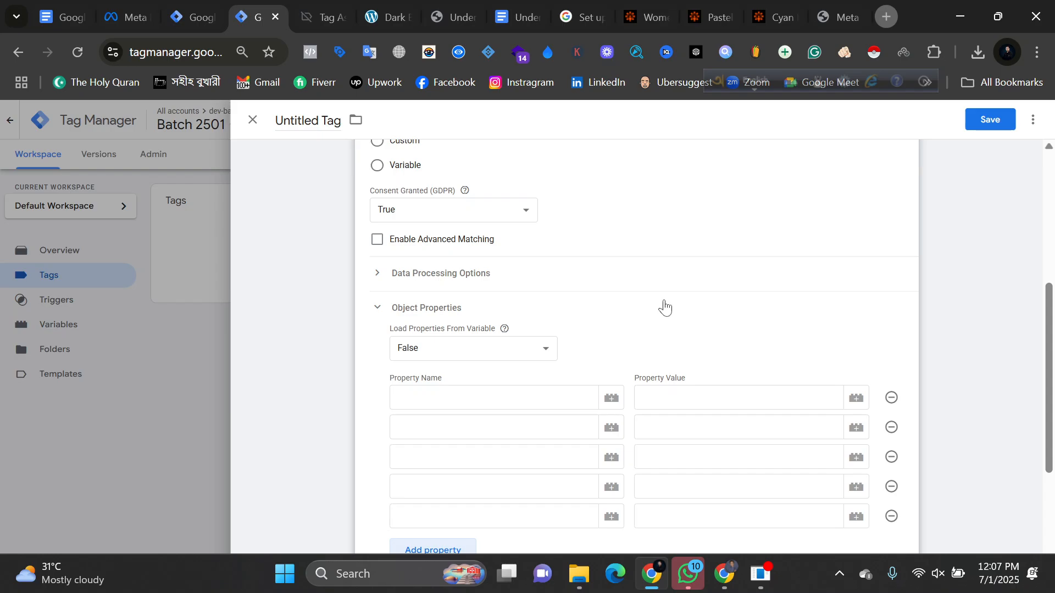
pyautogui.click(664, 308)
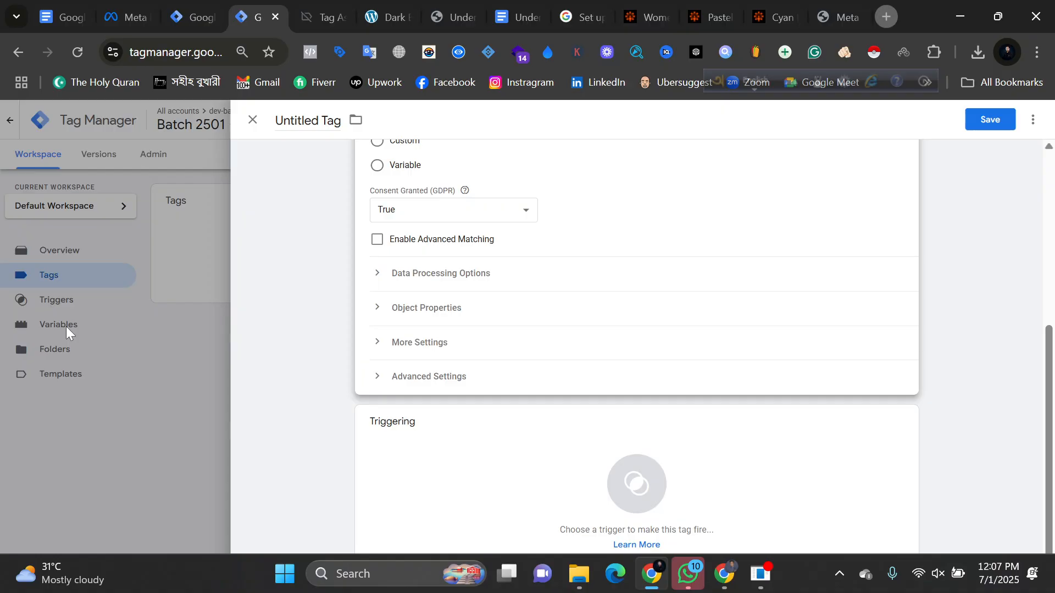
pyautogui.click(252, 119)
pyautogui.click(588, 266)
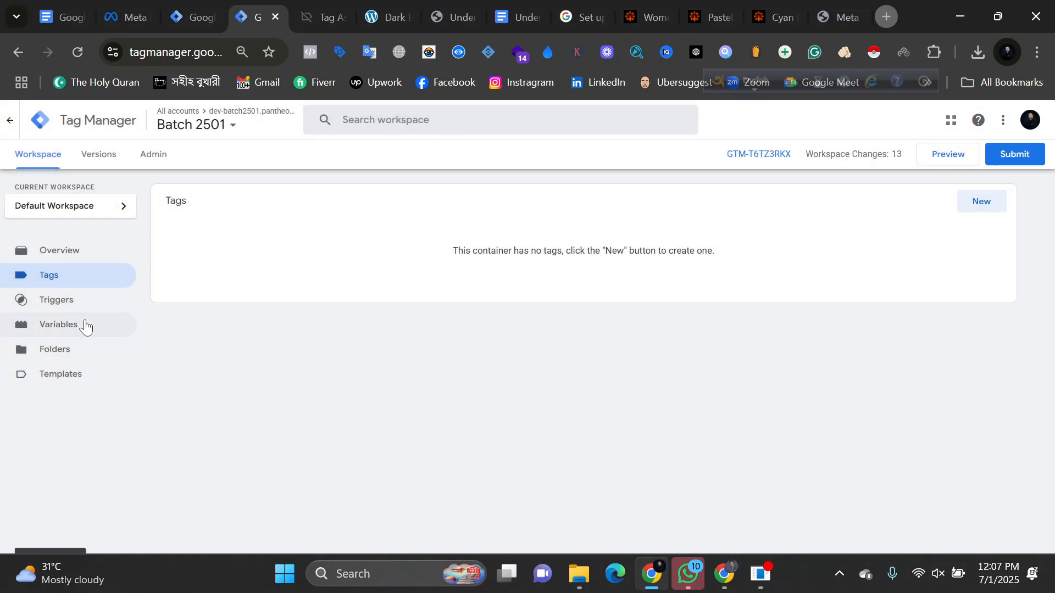
# Start a new user-defined variable of type Data Layer Variable.
pyautogui.click(101, 333)
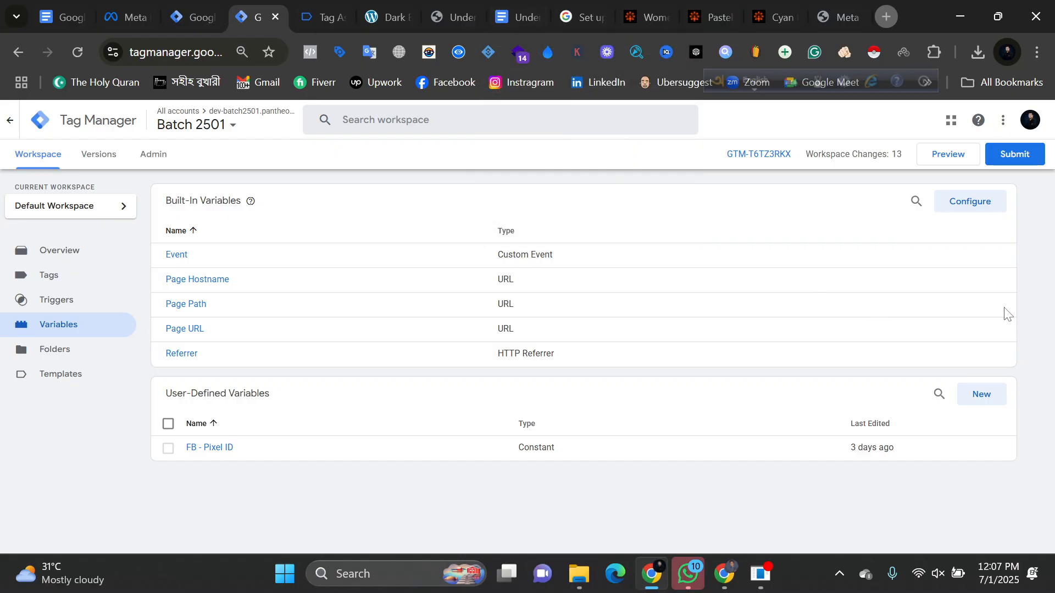
pyautogui.click(981, 395)
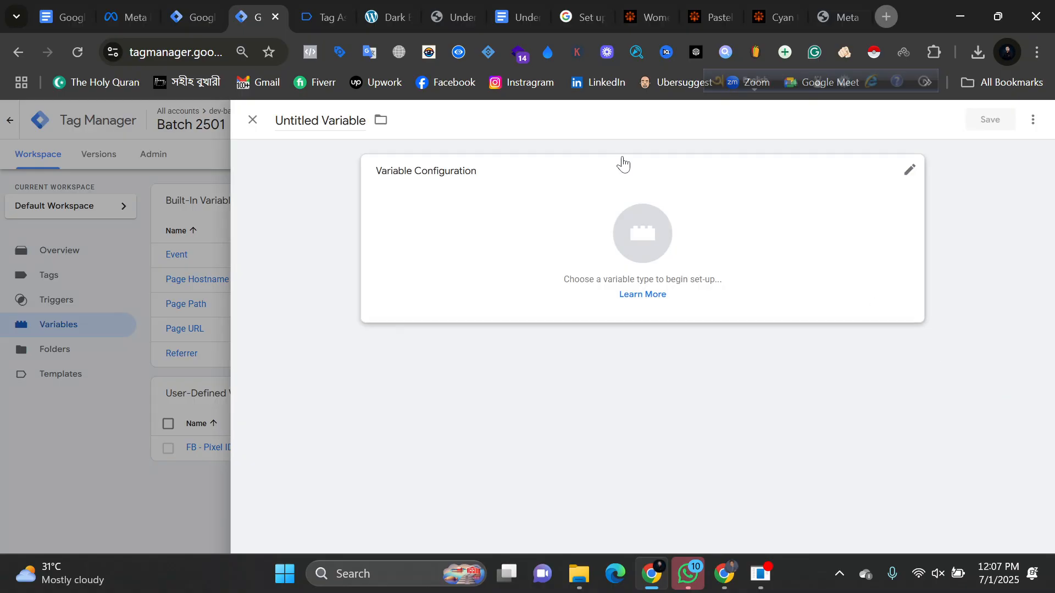
pyautogui.click(579, 231)
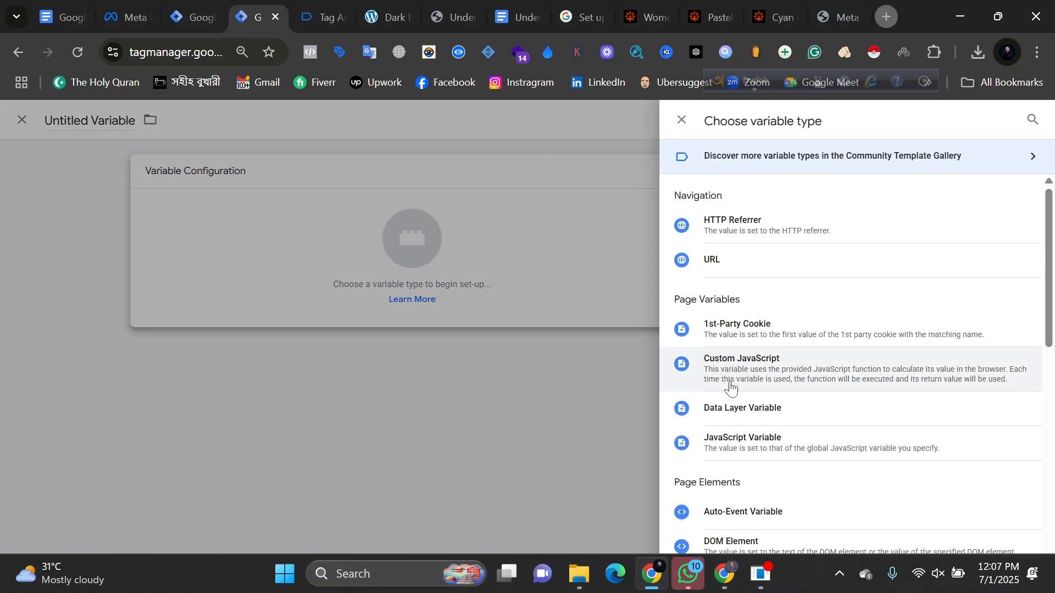
pyautogui.click(769, 413)
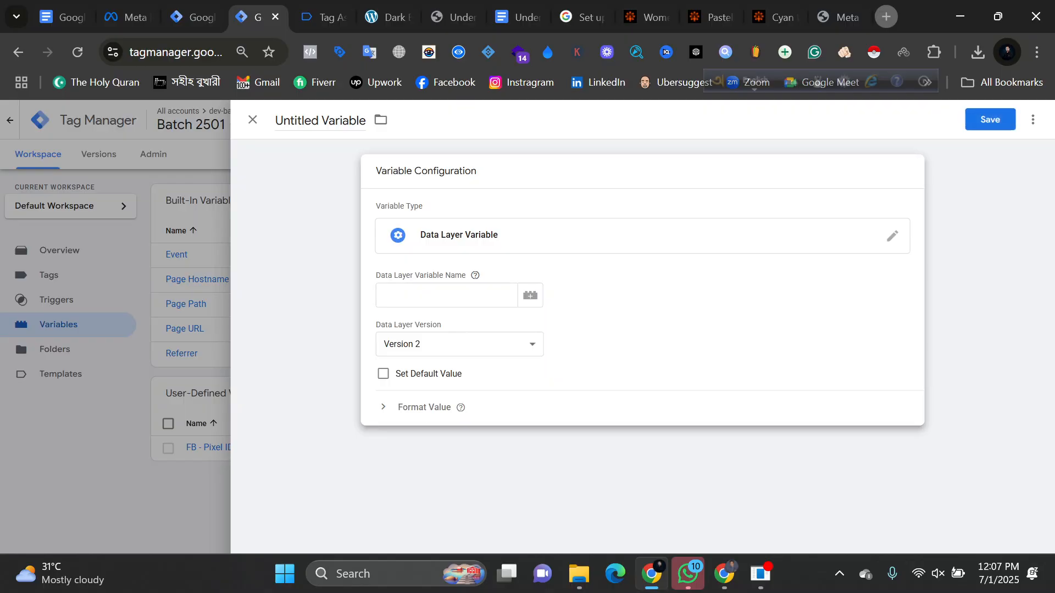
# Copy the ecommerce key from the view_item_list data layer in Tag Assistant and enter "ecommerce." as the Data Layer Variable Name.
pyautogui.click(446, 296)
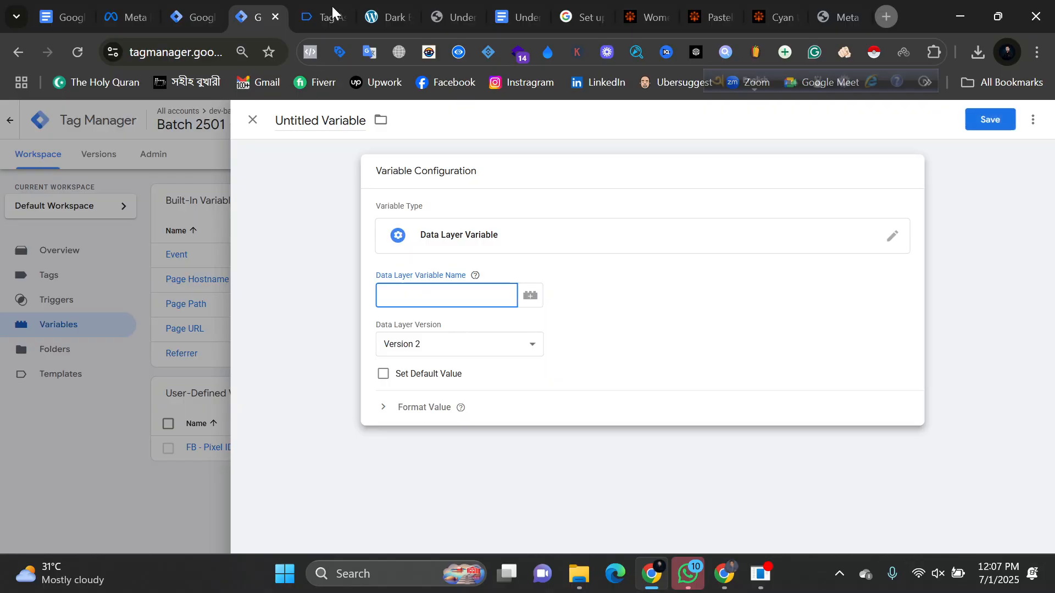
pyautogui.moveTo(332, 4)
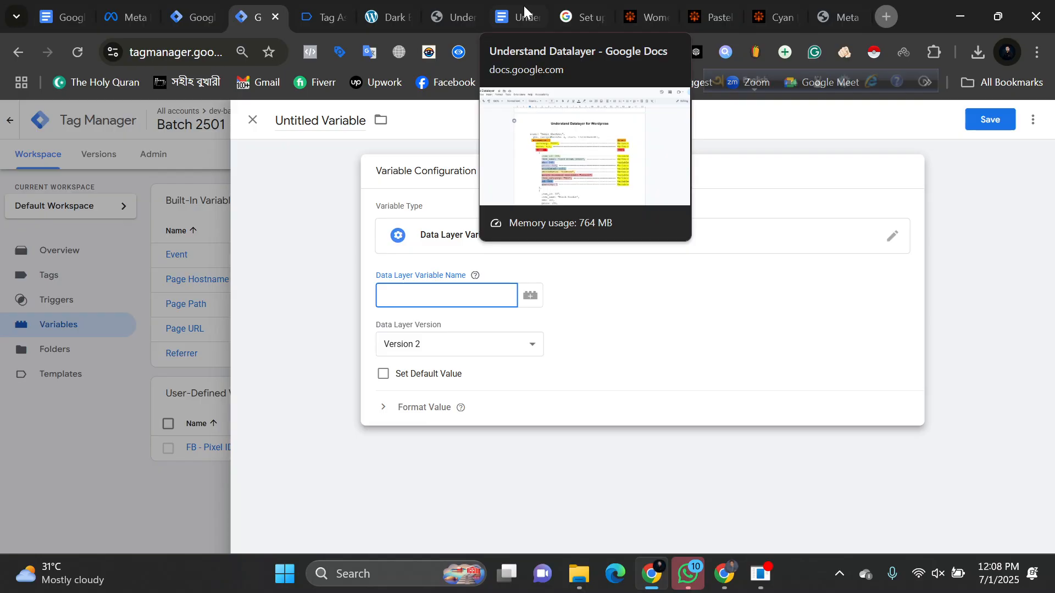
pyautogui.click(325, 18)
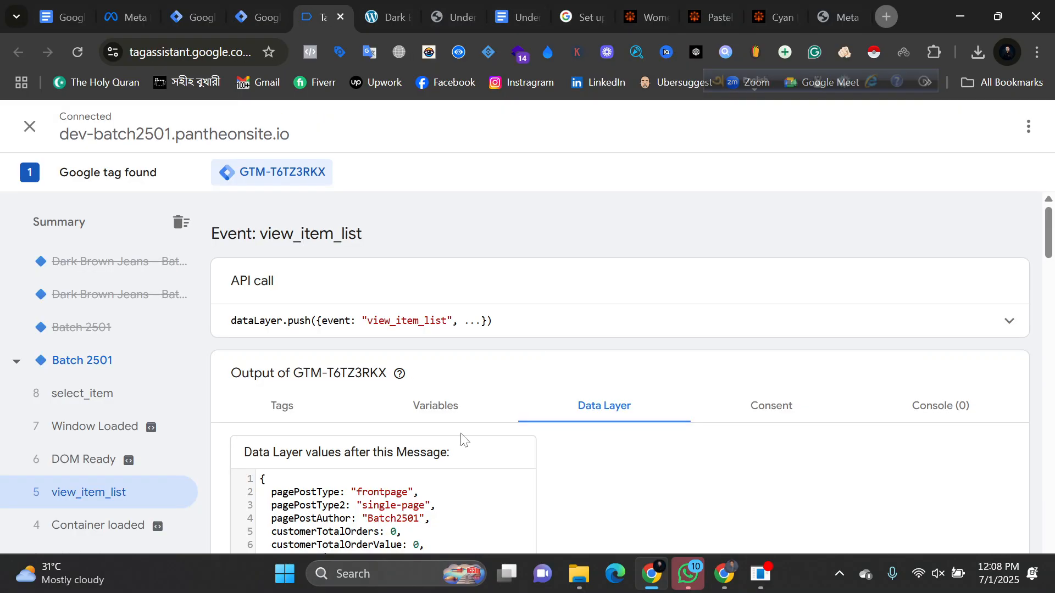
pyautogui.scroll(-15, 462, 438)
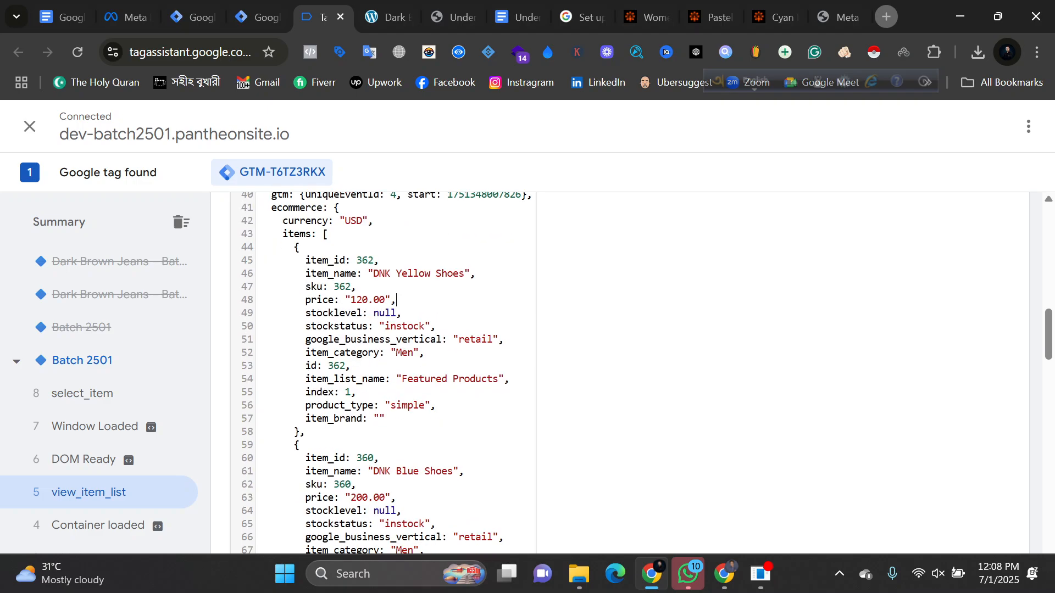
pyautogui.moveTo(306, 350); pyautogui.dragTo(345, 350)
pyautogui.scroll(3, 346, 350)
pyautogui.scroll(4, 345, 349)
pyautogui.scroll(-3, 345, 350)
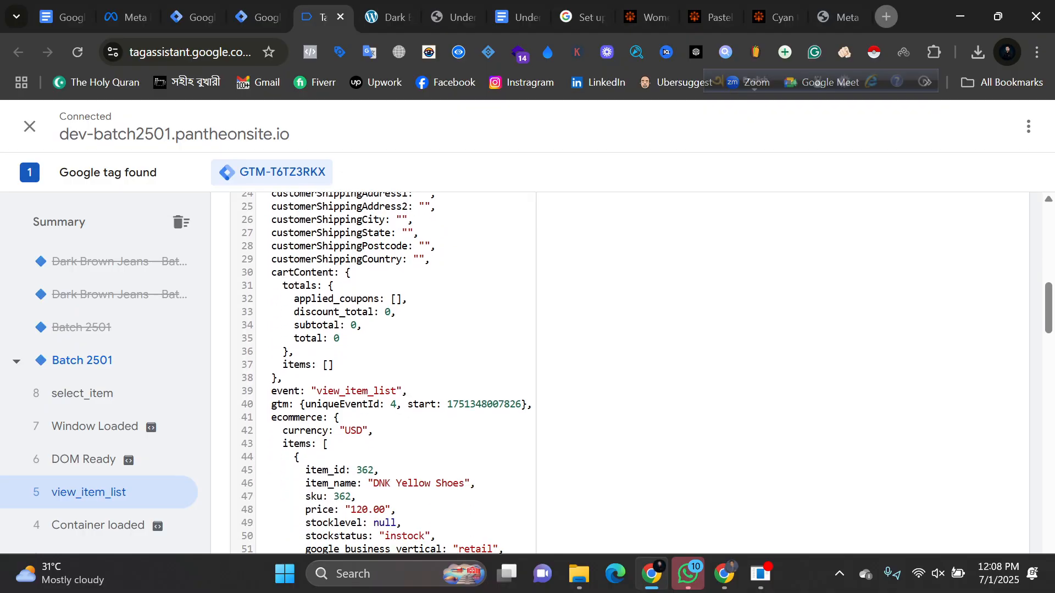
pyautogui.moveTo(271, 347); pyautogui.dragTo(323, 347)
pyautogui.hotkey('ctrl', 'c')
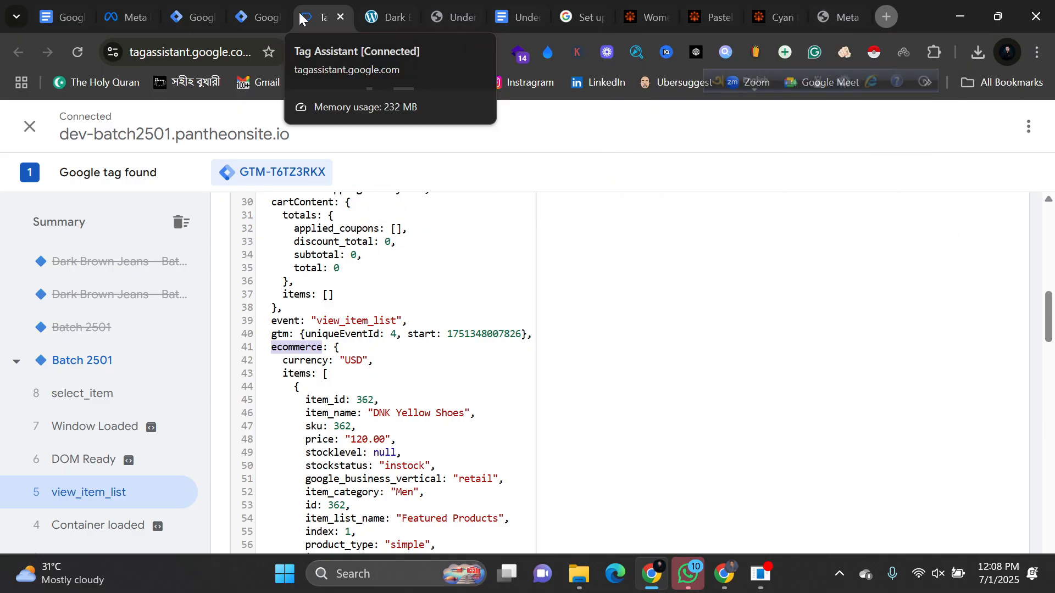
pyautogui.click(256, 12)
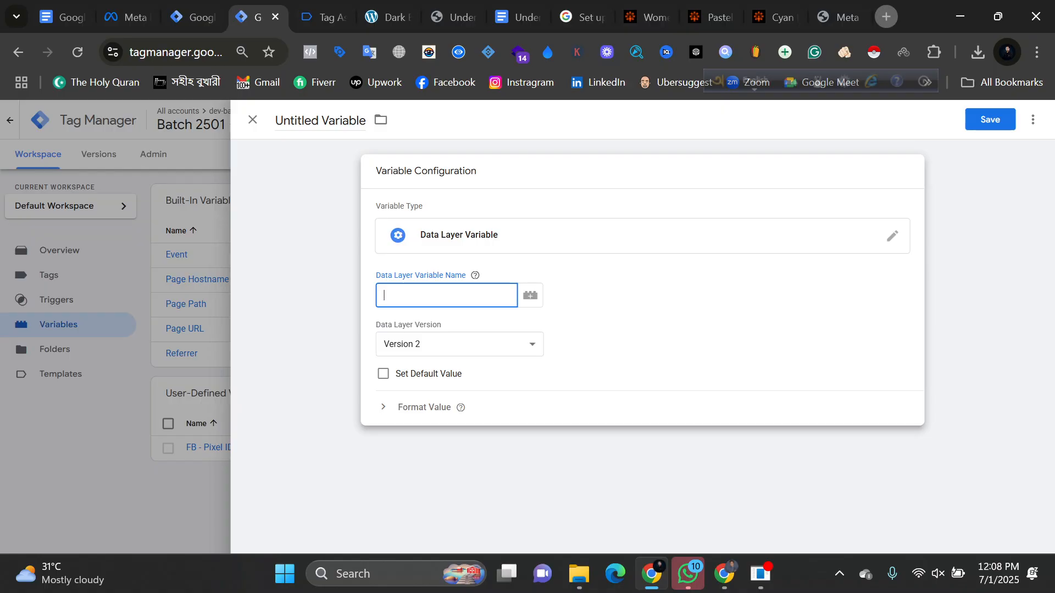
pyautogui.hotkey('ctrl', 'v')
pyautogui.write('.')
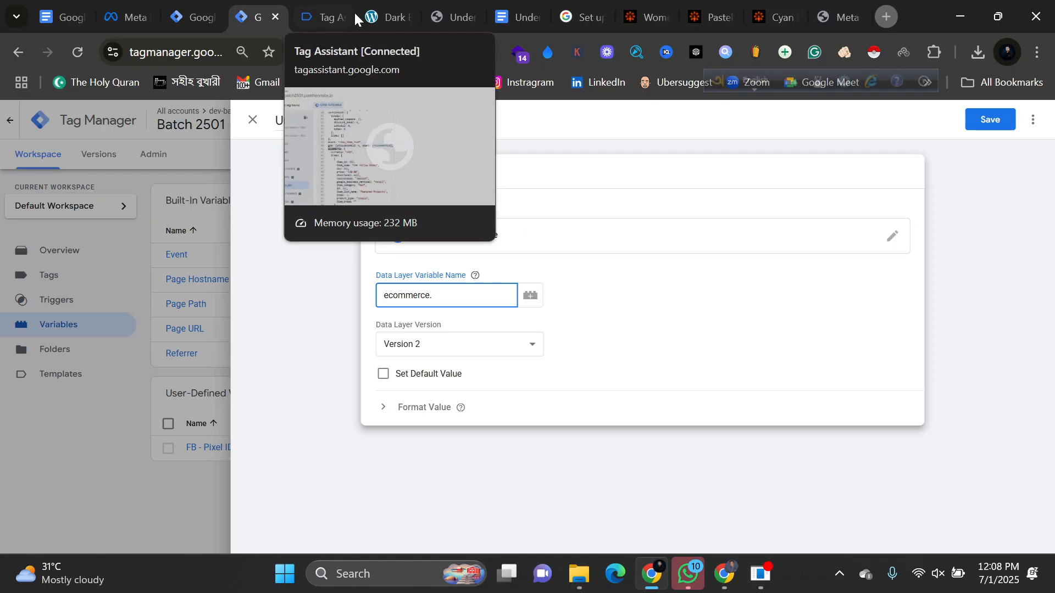
# Copy the items key from the view_item_list data in Tag Assistant and extend the Data Layer Variable Name to "ecommerce.items.0.".
pyautogui.click(319, 14)
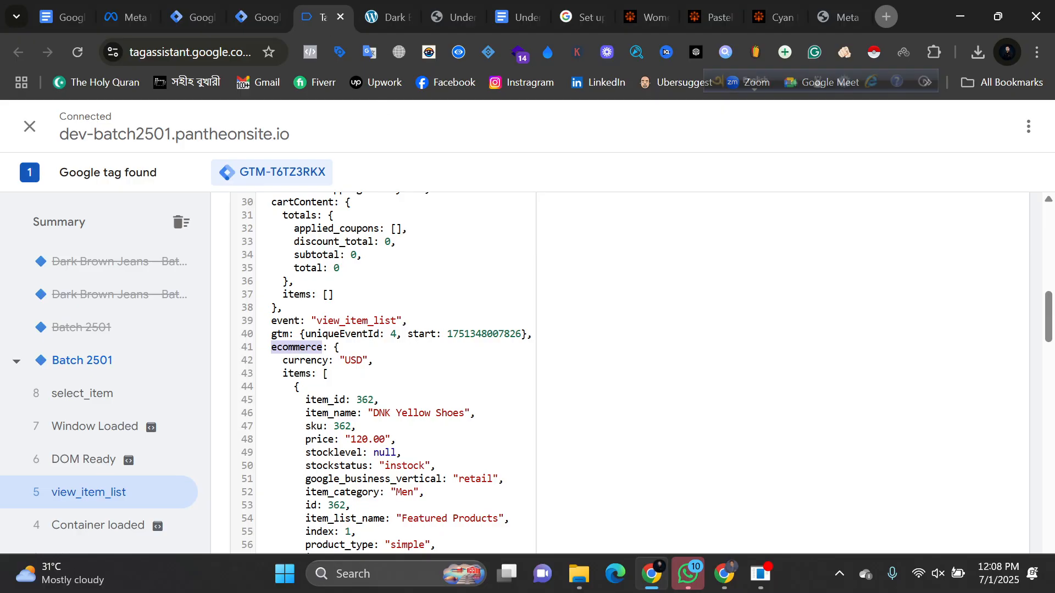
pyautogui.moveTo(283, 373); pyautogui.dragTo(311, 373)
pyautogui.hotkey('ctrl', 'c')
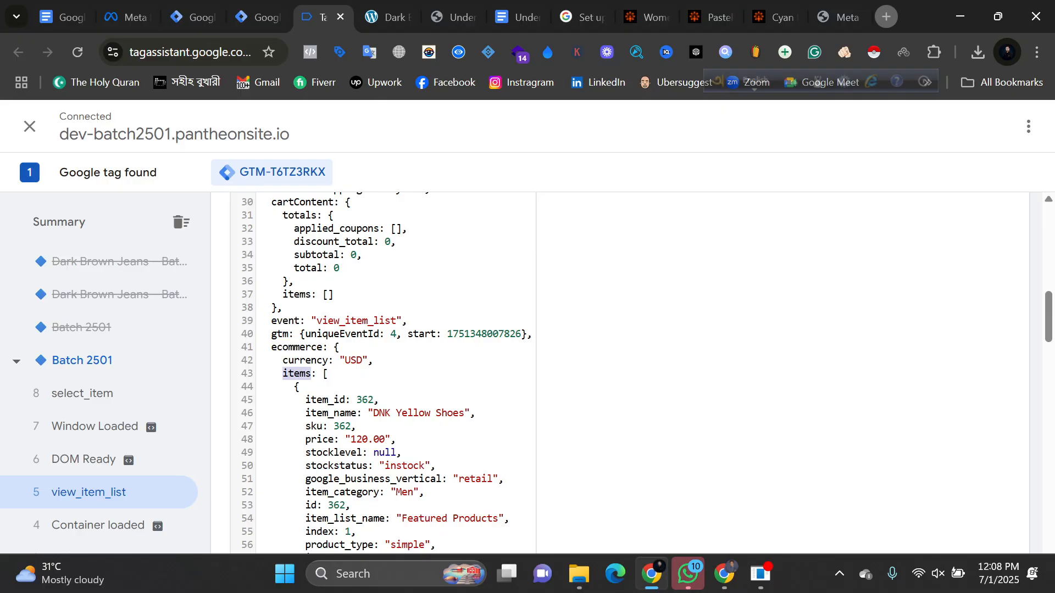
pyautogui.click(253, 17)
pyautogui.hotkey('ctrl', 'v')
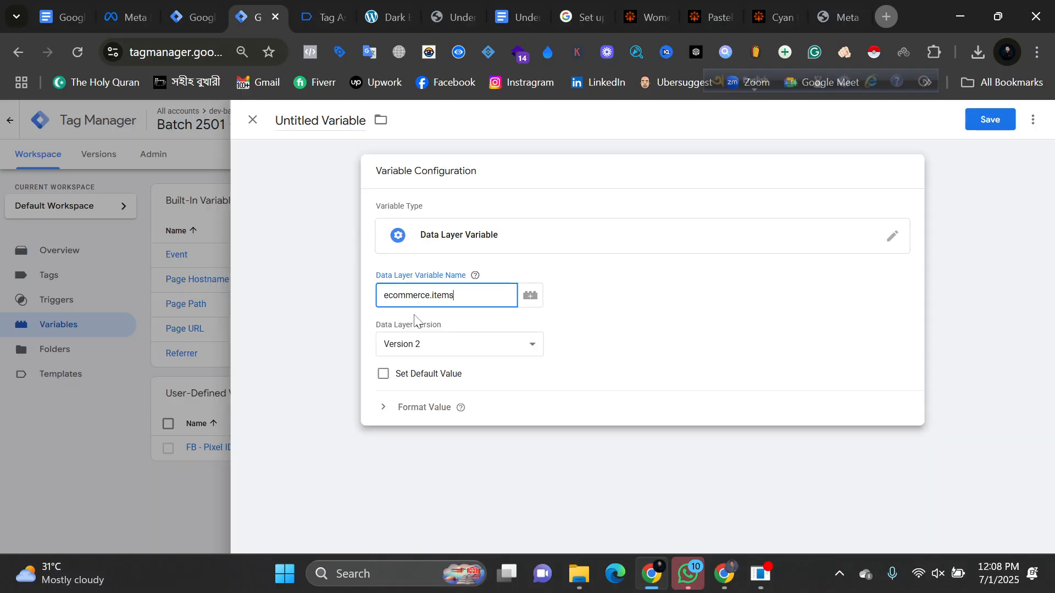
pyautogui.write('.')
pyautogui.click(316, 16)
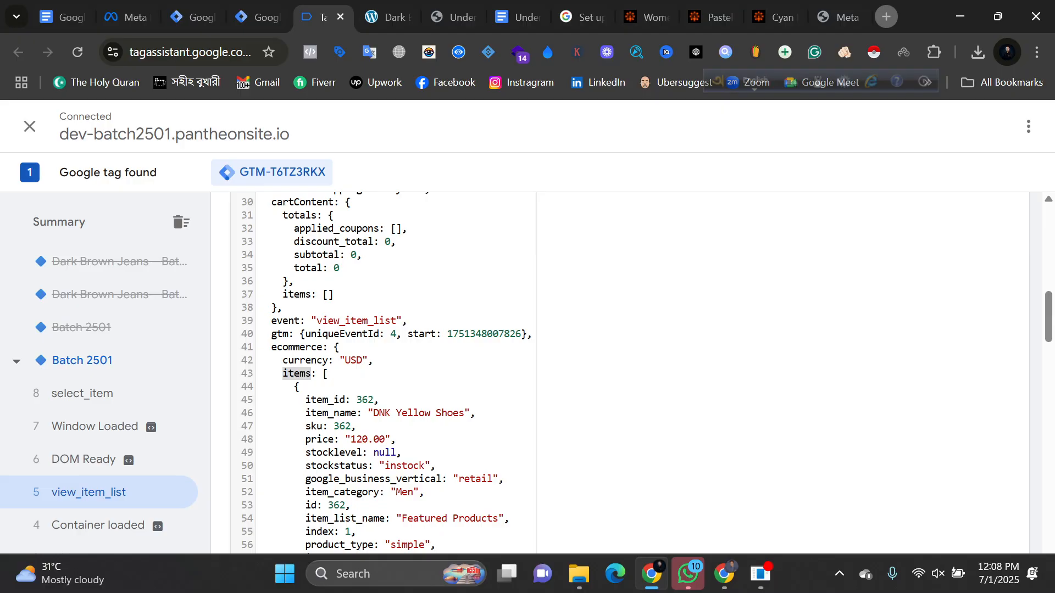
pyautogui.click(245, 19)
pyautogui.write('0.')
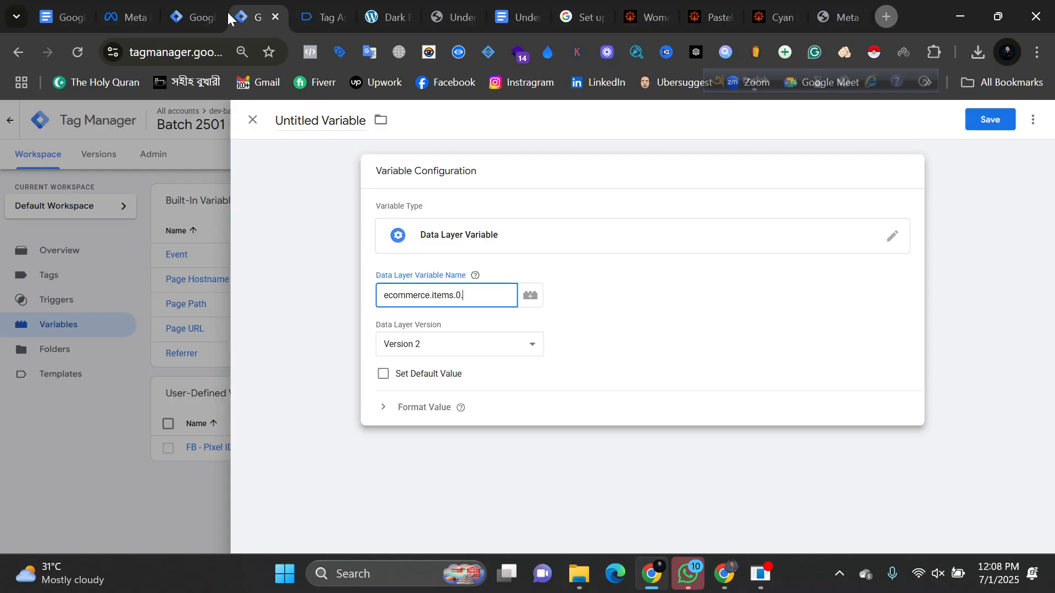
# Copy the item_id key from Tag Assistant and complete the Data Layer Variable Name as "ecommerce.items.0.item_id".
pyautogui.click(197, 17)
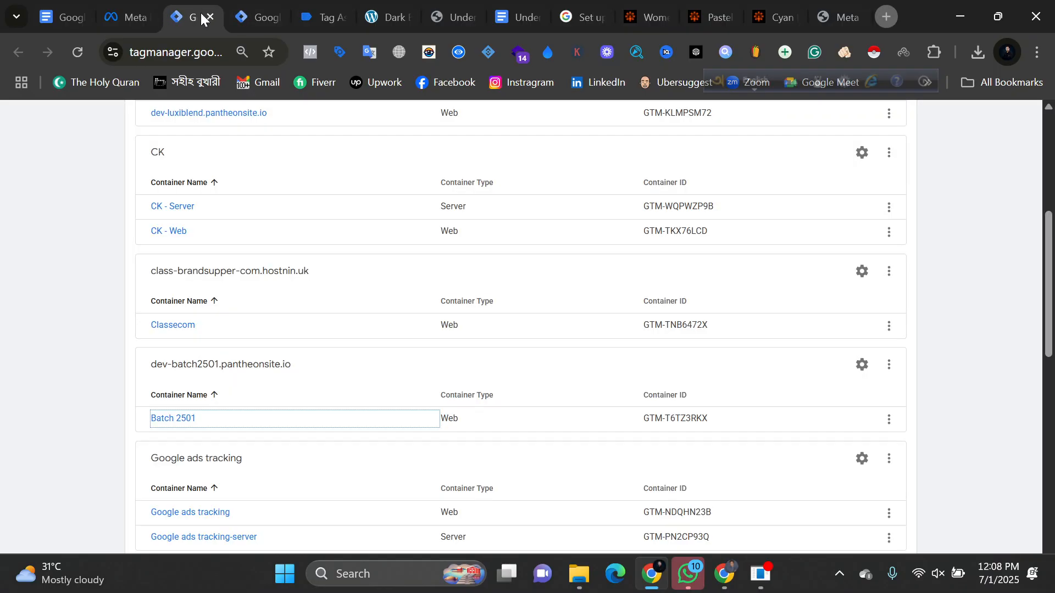
pyautogui.click(325, 15)
pyautogui.moveTo(306, 400); pyautogui.dragTo(345, 400)
pyautogui.hotkey('ctrl', 'c')
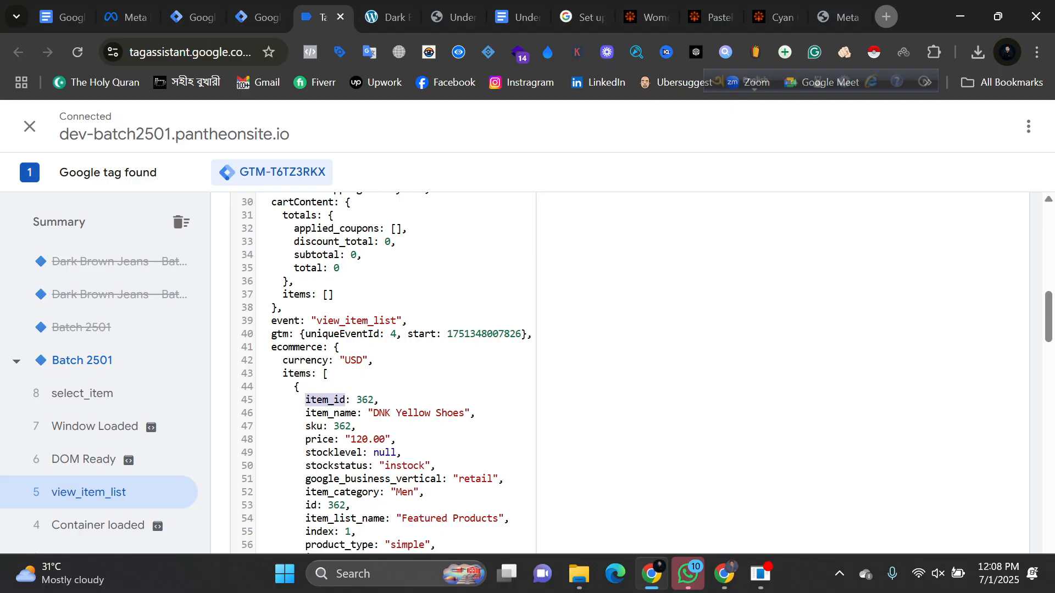
pyautogui.click(264, 11)
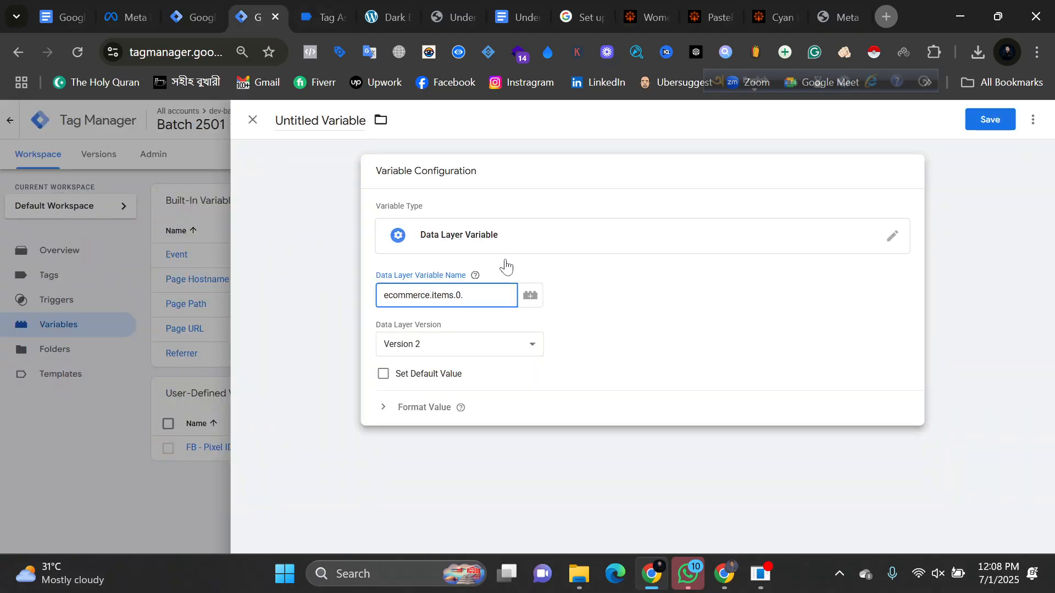
pyautogui.hotkey('ctrl', 'v')
pyautogui.click(631, 282)
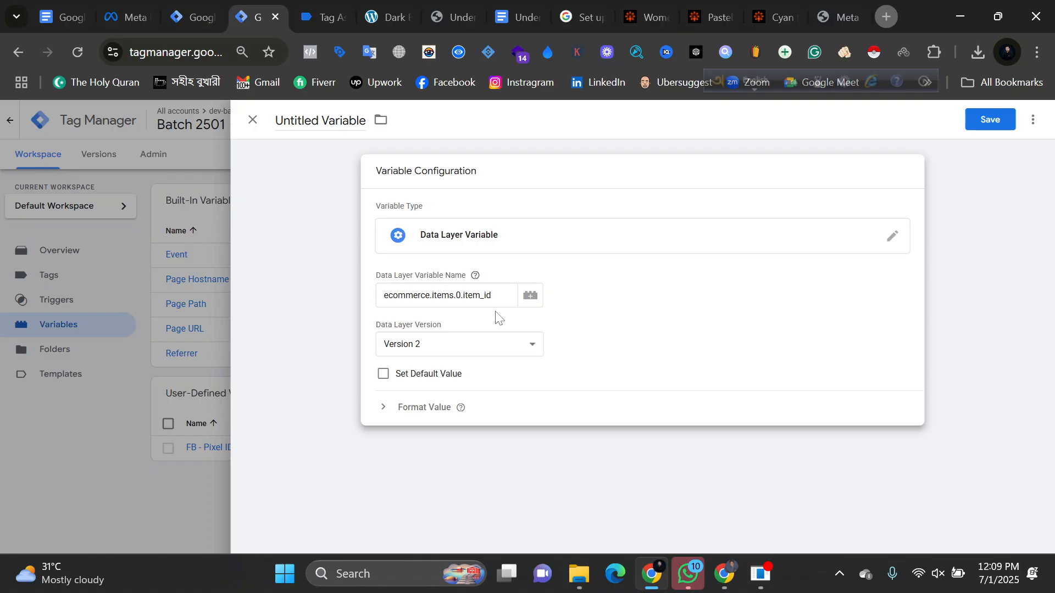
# Name the variable "DLV - FB - Content ID" and save it.
pyautogui.click(381, 120)
pyautogui.click(421, 146)
pyautogui.click(280, 121)
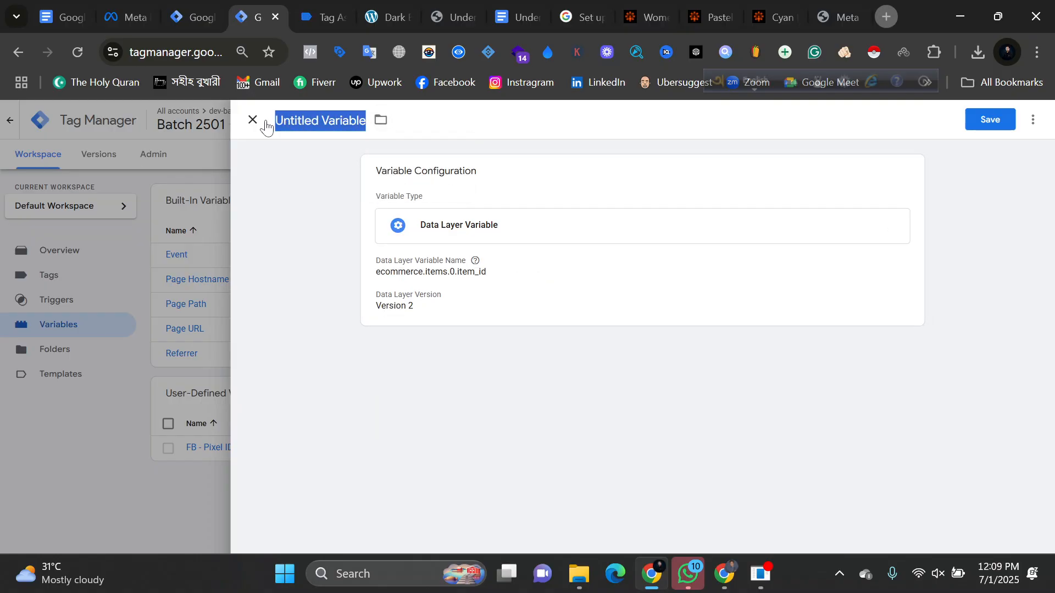
pyautogui.press('BackSpace')
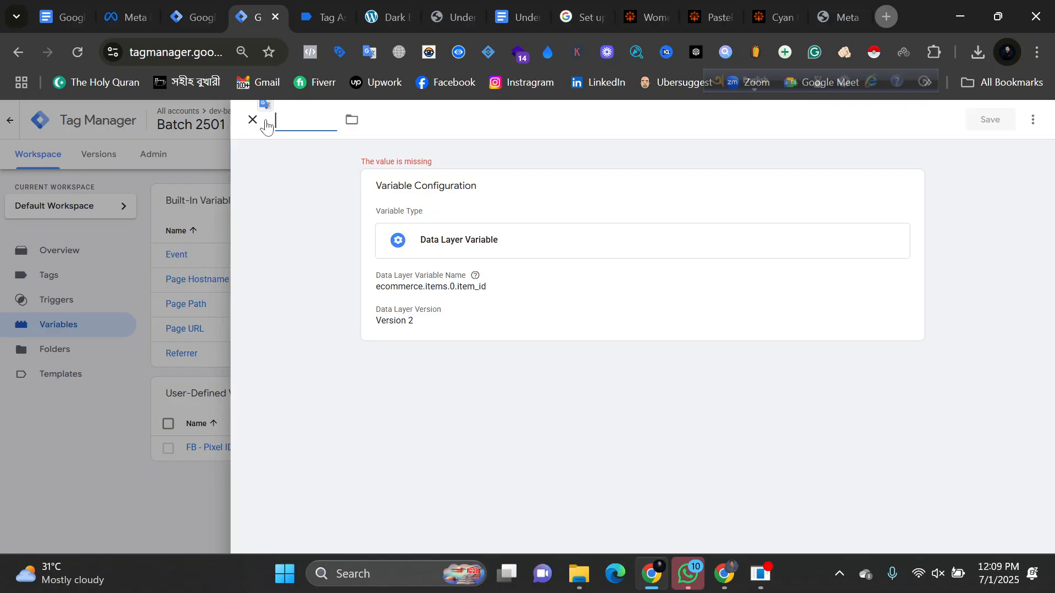
pyautogui.write('DL')
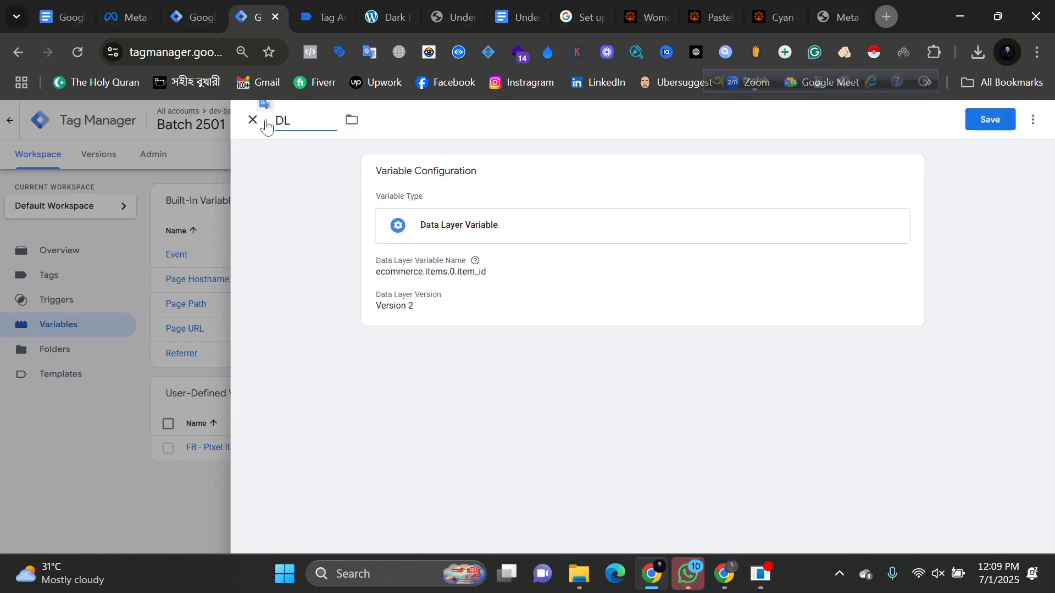
pyautogui.write('V -')
pyautogui.press('BackSpace')
pyautogui.write('cON')
pyautogui.press('BackSpace')
pyautogui.press('BackSpace')
pyautogui.press('BackSpace')
pyautogui.write('FB - Content')
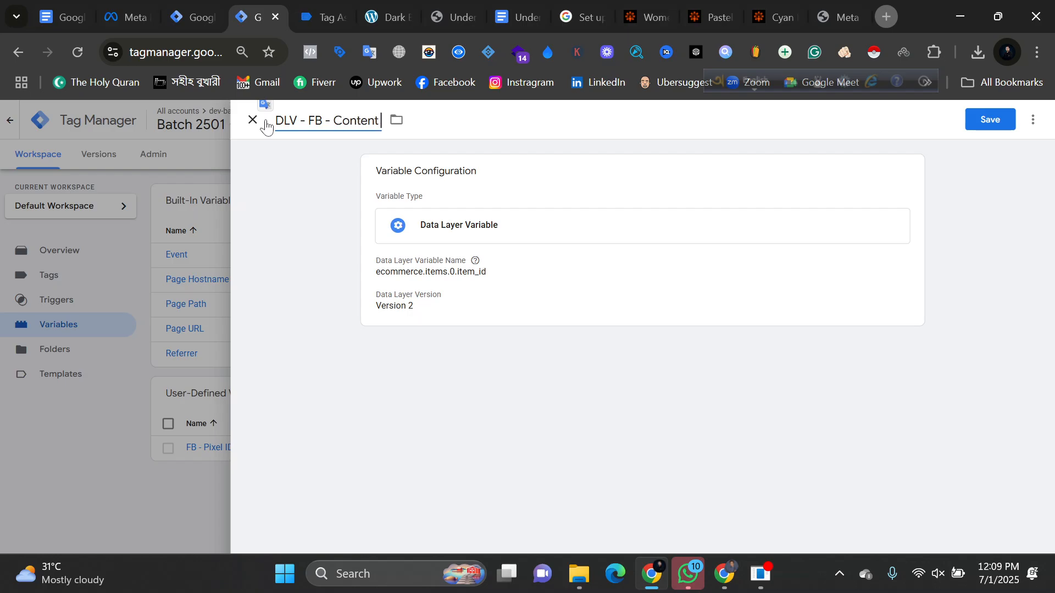
pyautogui.write(' ID')
pyautogui.click(994, 118)
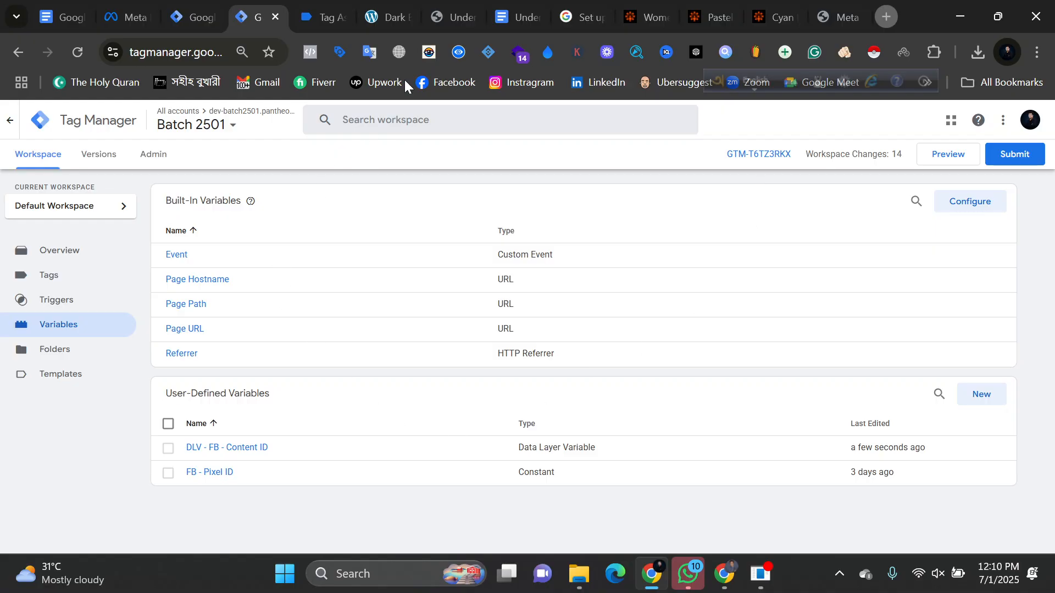
# Start a new user-defined variable titled "dlv – fb - product price", copying the title from the Meta Pixel and Web Event PDF.
pyautogui.click(444, 16)
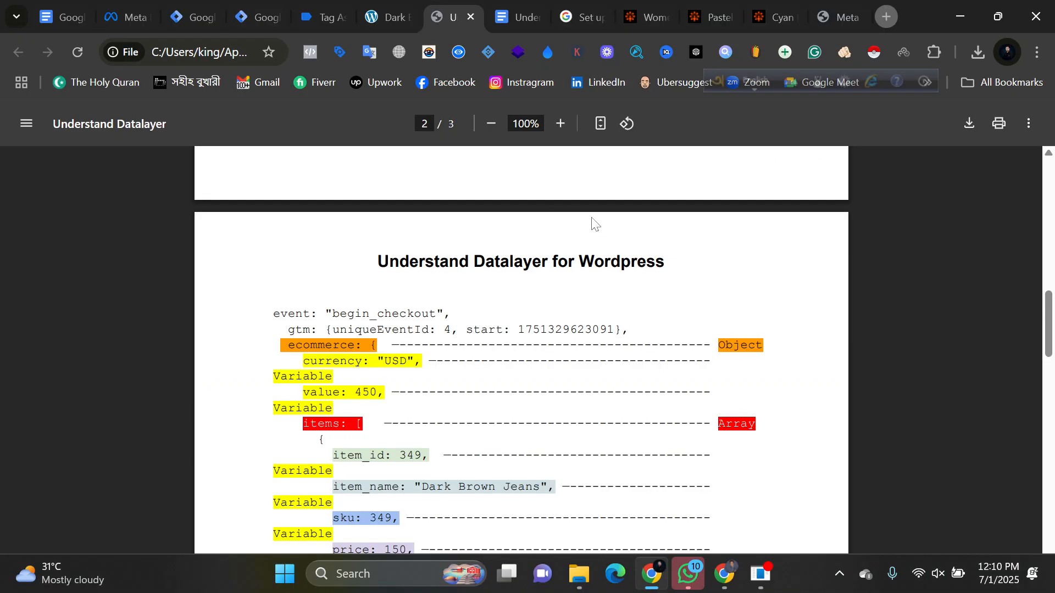
pyautogui.click(839, 16)
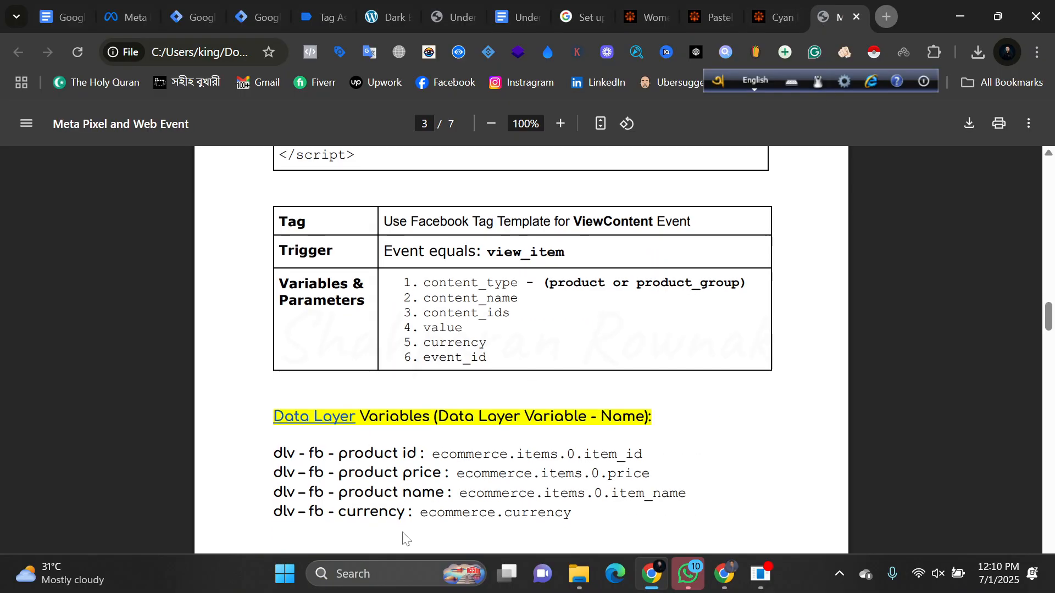
pyautogui.scroll(-2, 522, 330)
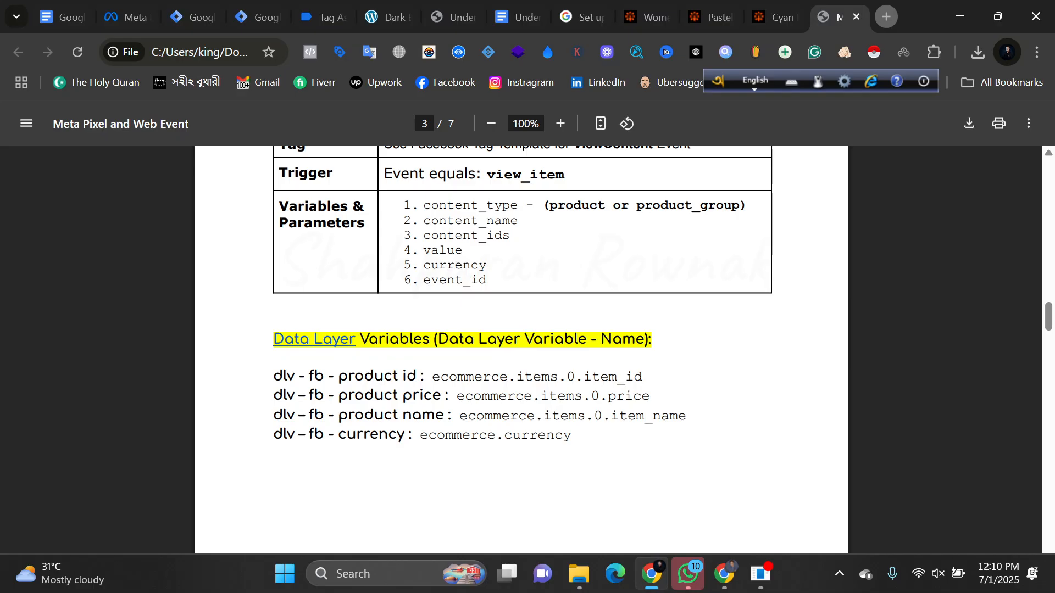
pyautogui.moveTo(338, 376); pyautogui.dragTo(417, 375)
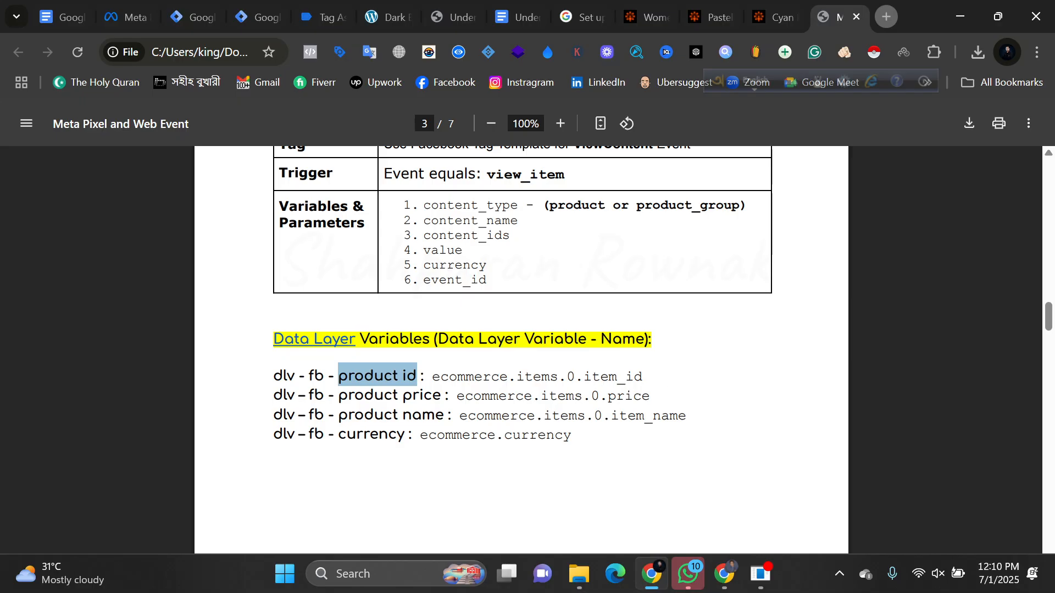
pyautogui.moveTo(441, 395); pyautogui.dragTo(273, 395)
pyautogui.hotkey('ctrl', 'c')
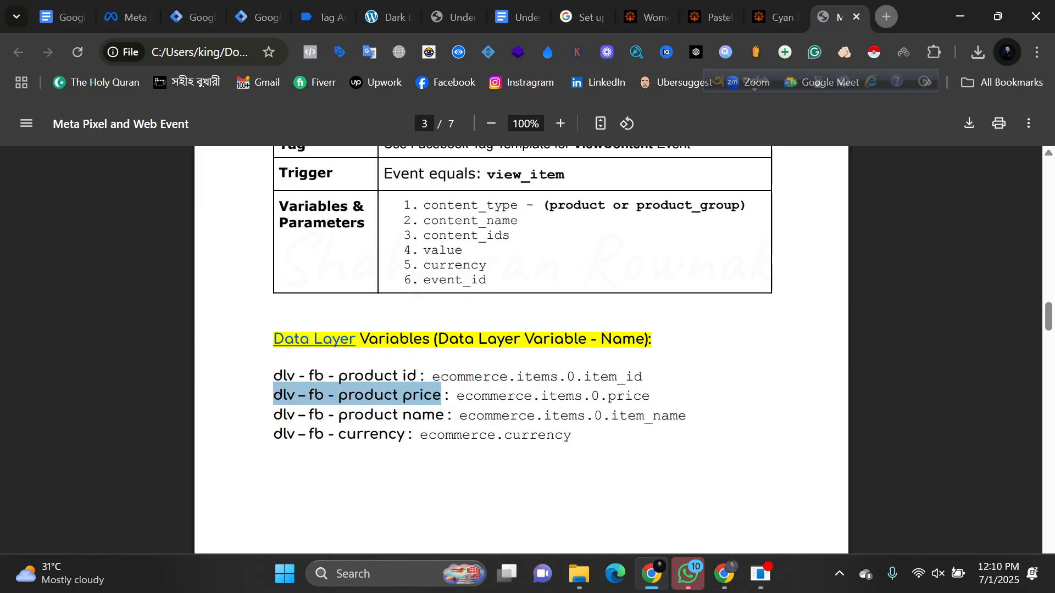
pyautogui.click(259, 6)
pyautogui.click(963, 395)
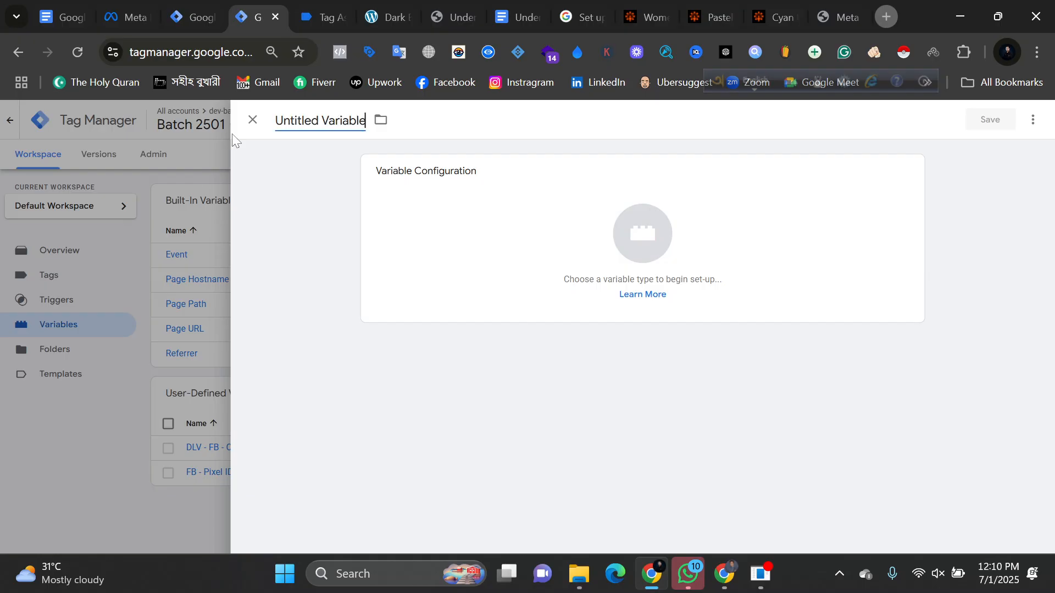
pyautogui.hotkey('ctrl', 'a')
pyautogui.hotkey('ctrl', 'v')
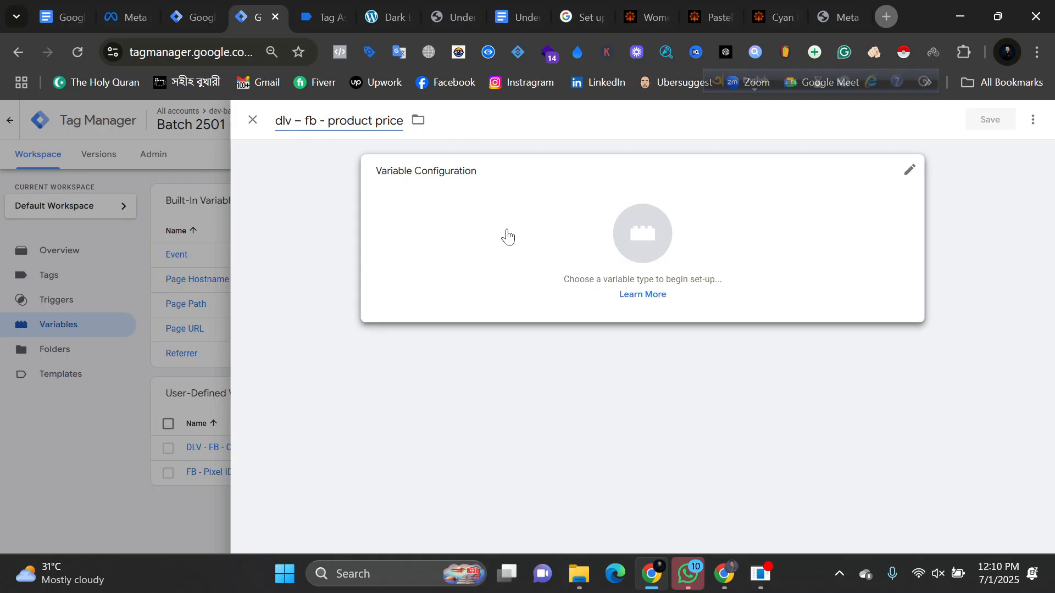
# Make it a Data Layer Variable with the name "ecommerce.items.0.price" copied from the PDF, and save it.
pyautogui.click(506, 236)
pyautogui.click(780, 406)
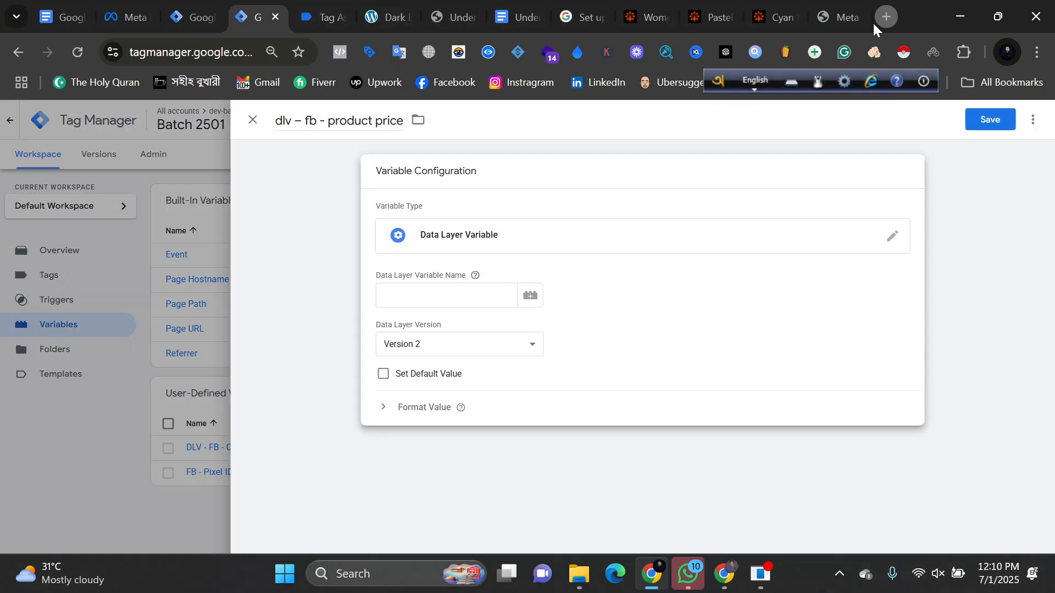
pyautogui.click(833, 19)
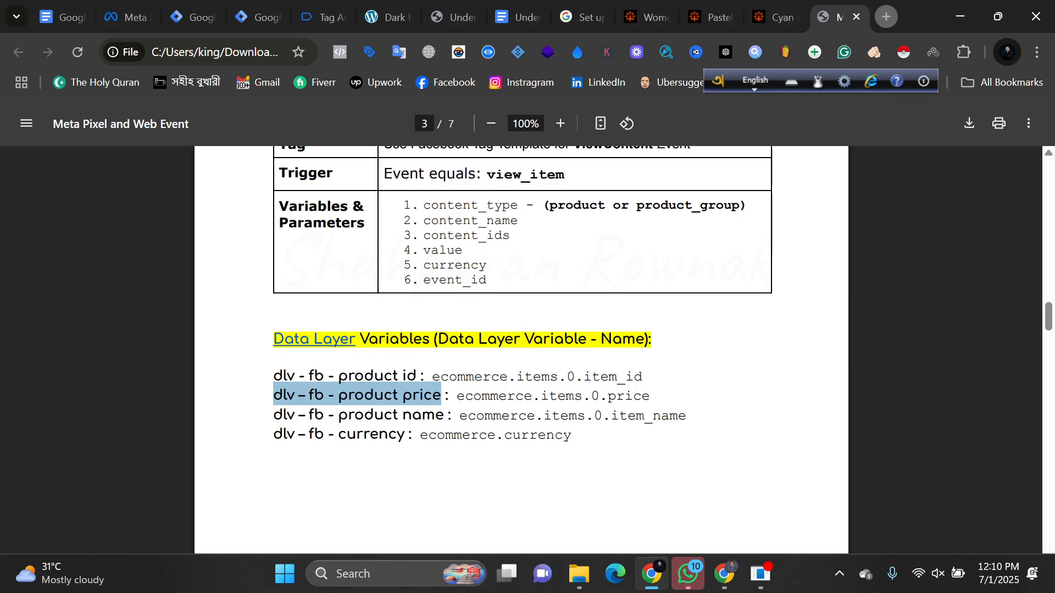
pyautogui.moveTo(456, 396); pyautogui.dragTo(649, 395)
pyautogui.hotkey('ctrl', 'c')
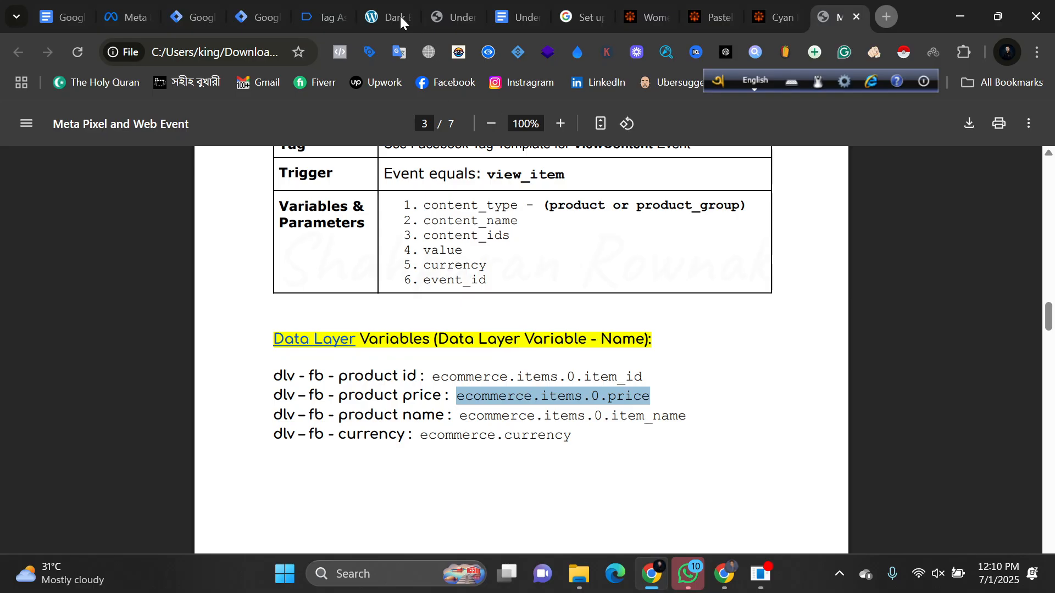
pyautogui.click(258, 17)
pyautogui.click(446, 296)
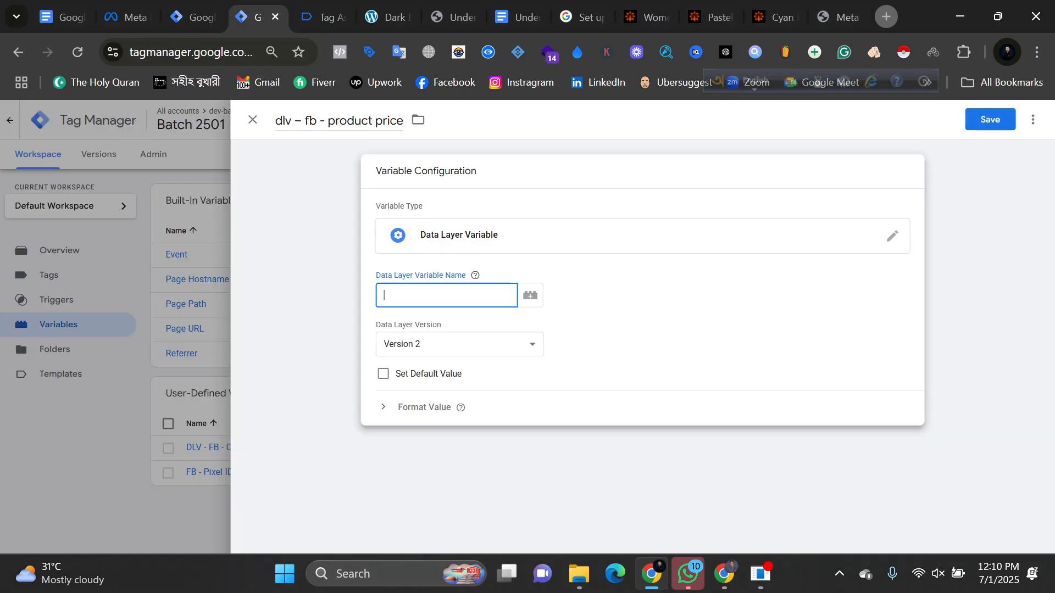
pyautogui.hotkey('ctrl', 'v')
pyautogui.click(624, 296)
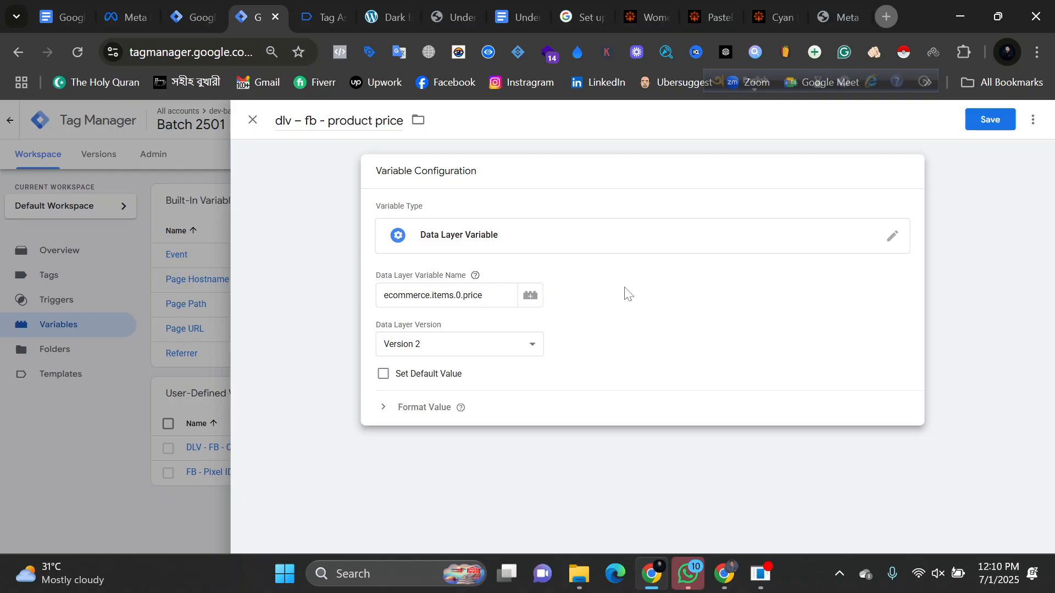
pyautogui.click(989, 126)
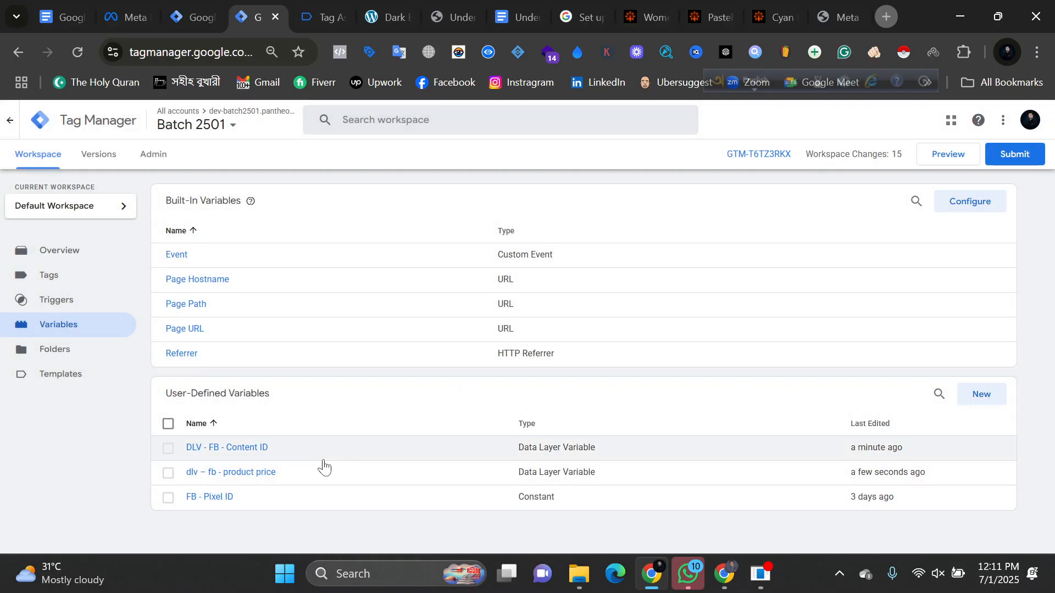
# Start another Data Layer Variable and set its Data Layer Variable Name to "ecommerce.items.0.item_name", copied from the Meta Pixel and Web Event PDF.
pyautogui.click(989, 397)
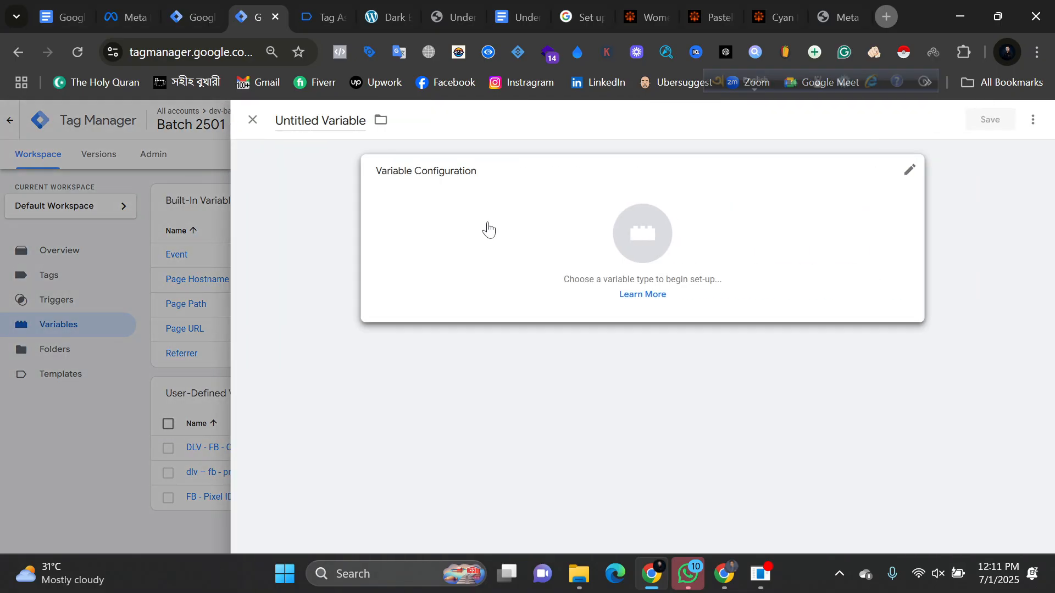
pyautogui.click(488, 229)
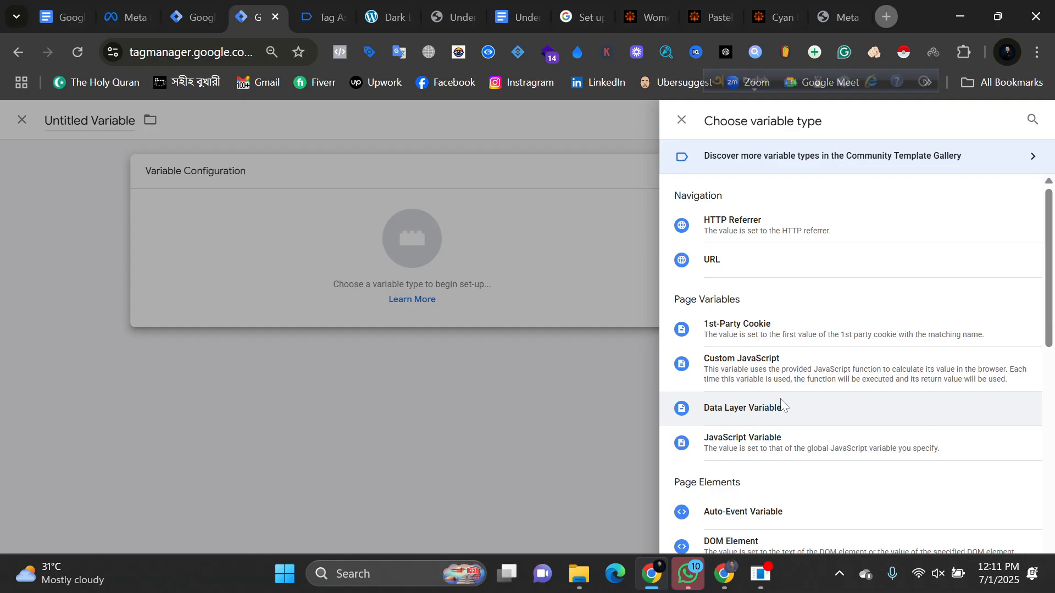
pyautogui.click(781, 407)
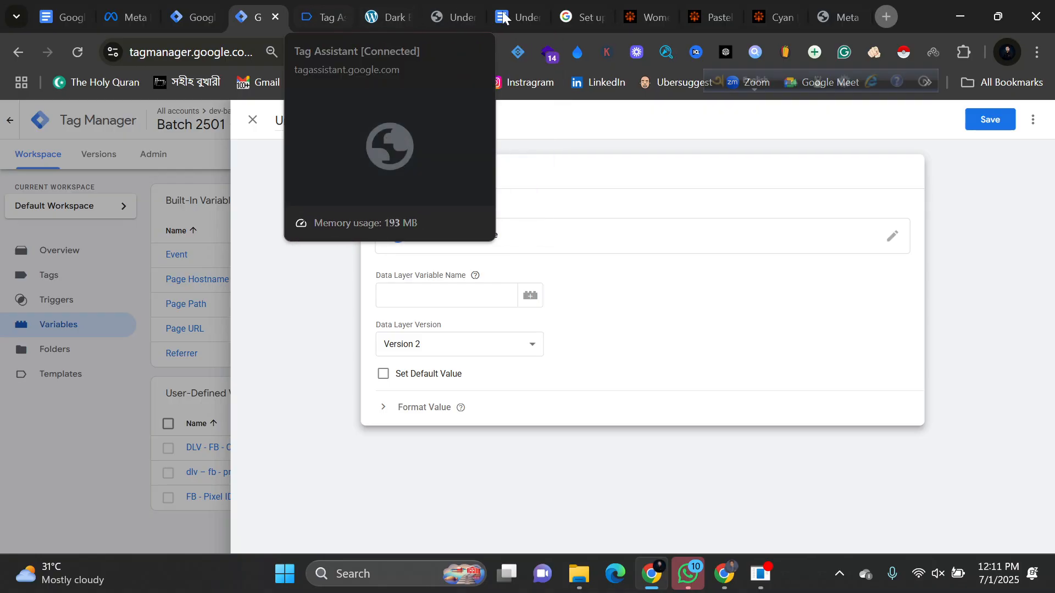
pyautogui.click(835, 6)
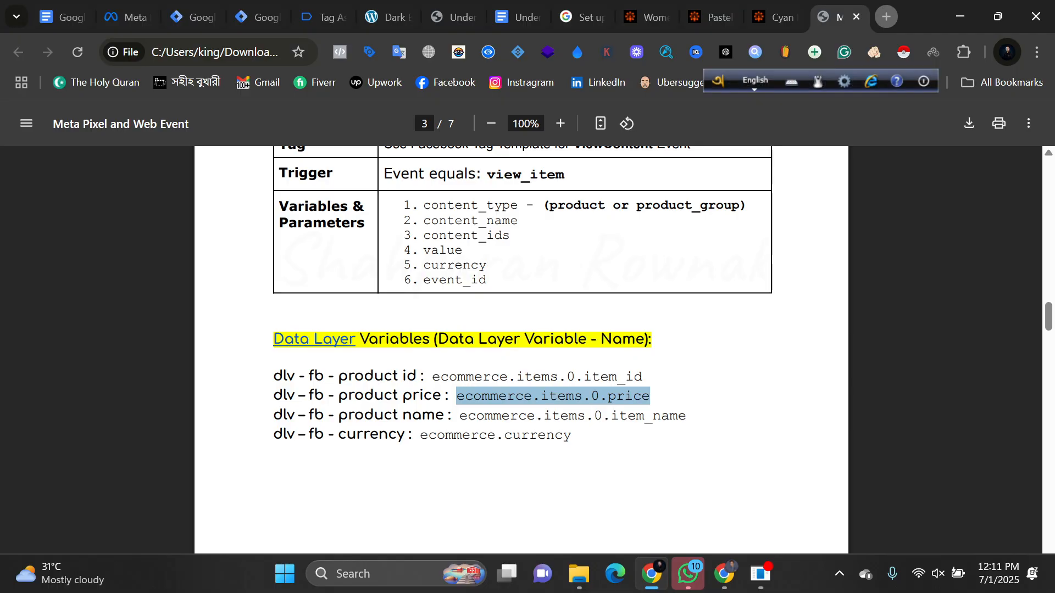
pyautogui.moveTo(338, 415); pyautogui.dragTo(687, 416)
pyautogui.hotkey('ctrl', 'c')
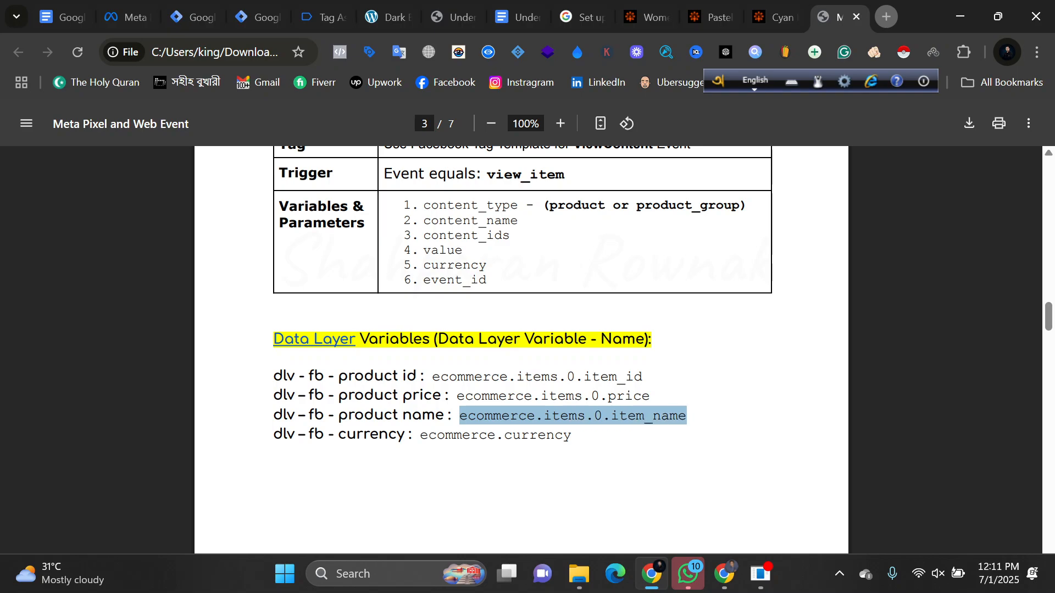
pyautogui.click(272, 22)
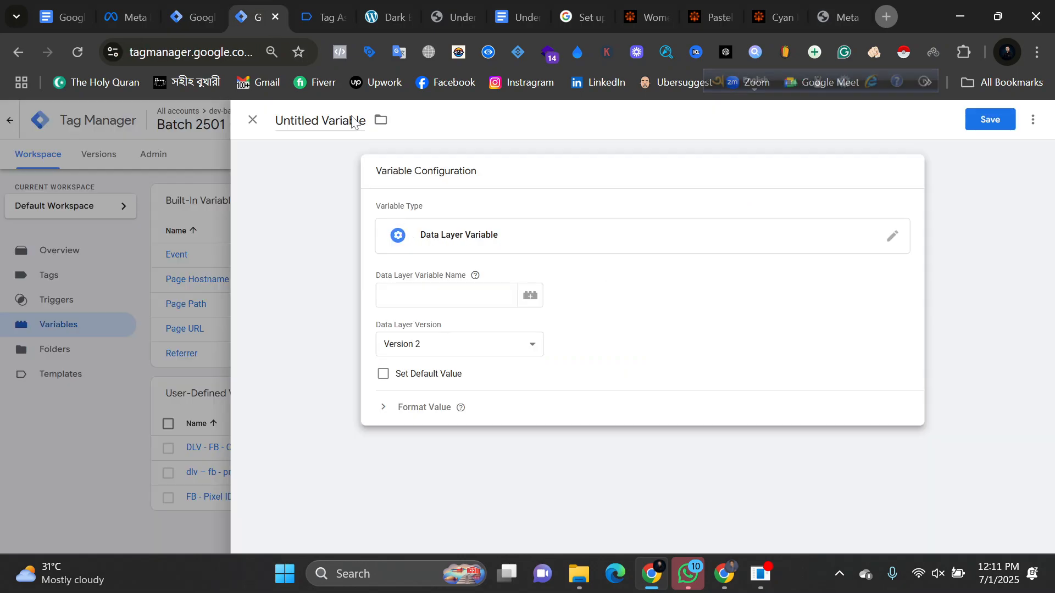
pyautogui.click(446, 296)
pyautogui.hotkey('ctrl', 'v')
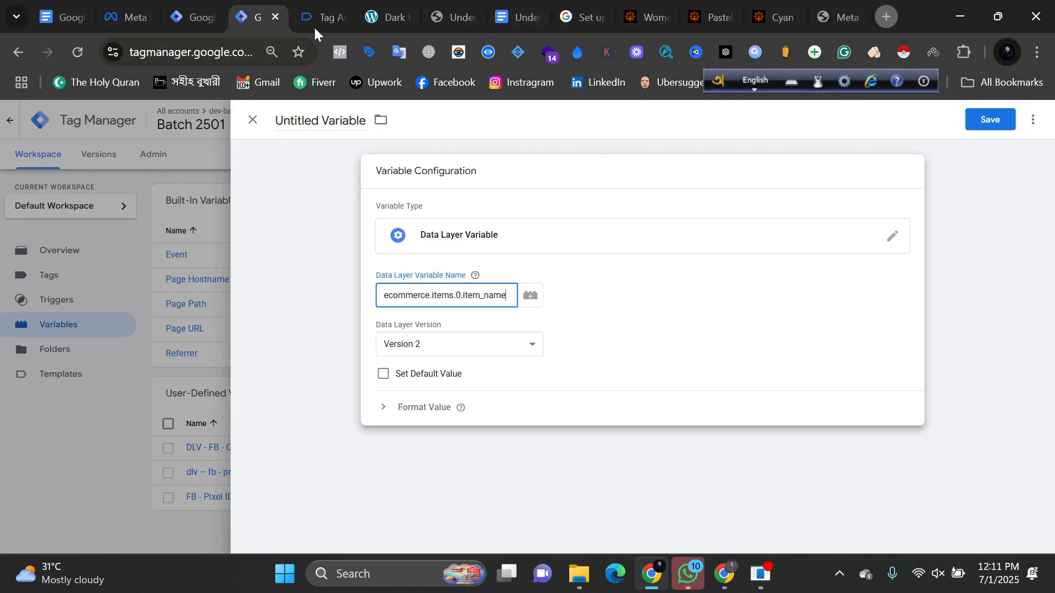
# Title the variable "dlv – fb - product name", copying the title from the Meta Pixel and Web Event PDF, and save it.
pyautogui.click(834, 22)
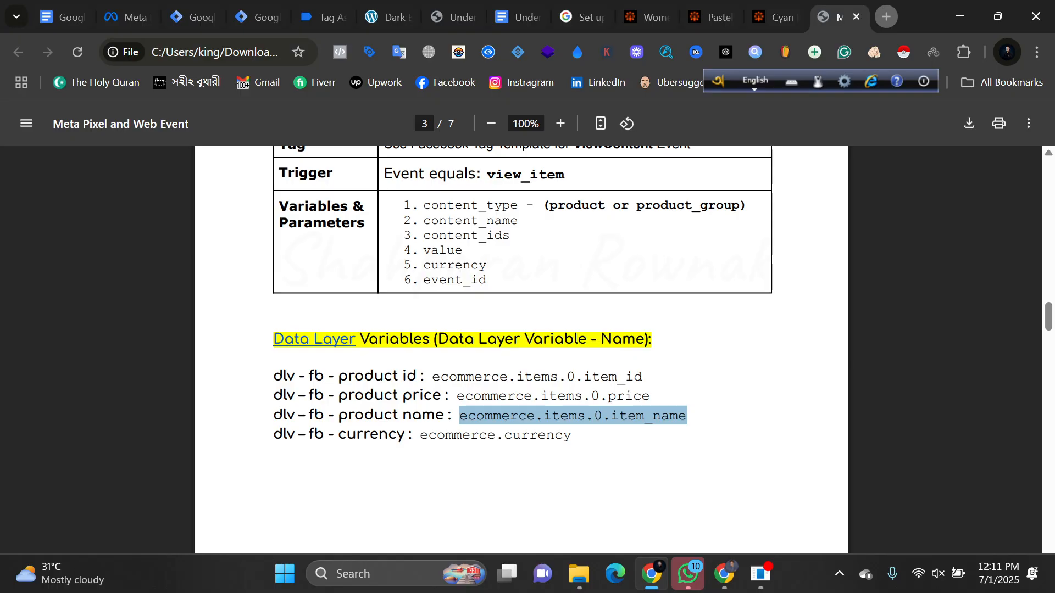
pyautogui.moveTo(299, 415); pyautogui.dragTo(444, 415)
pyautogui.moveTo(299, 416); pyautogui.dragTo(274, 415)
pyautogui.hotkey('ctrl', 'c')
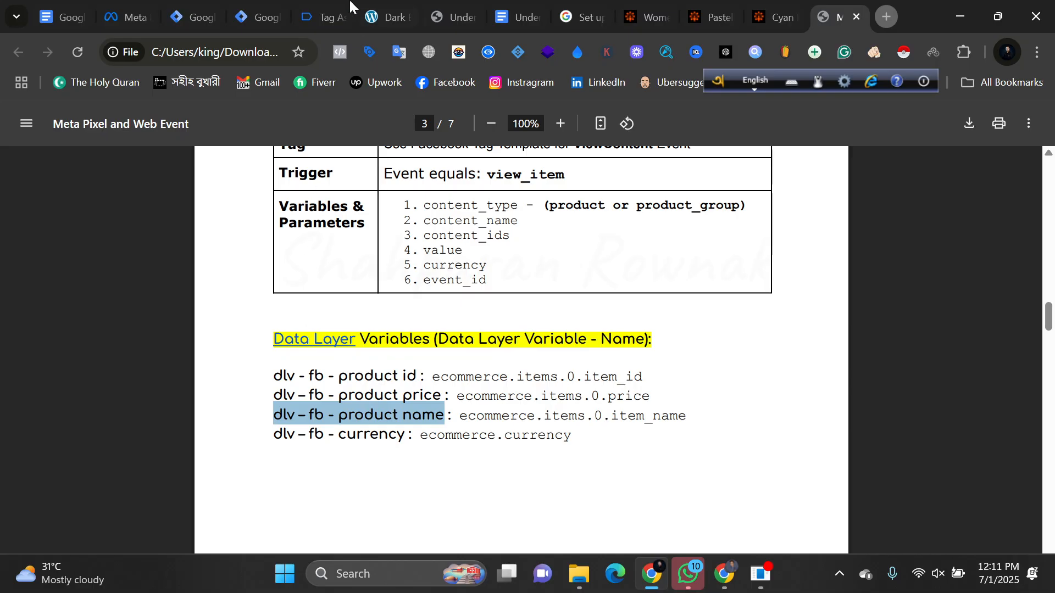
pyautogui.click(271, 16)
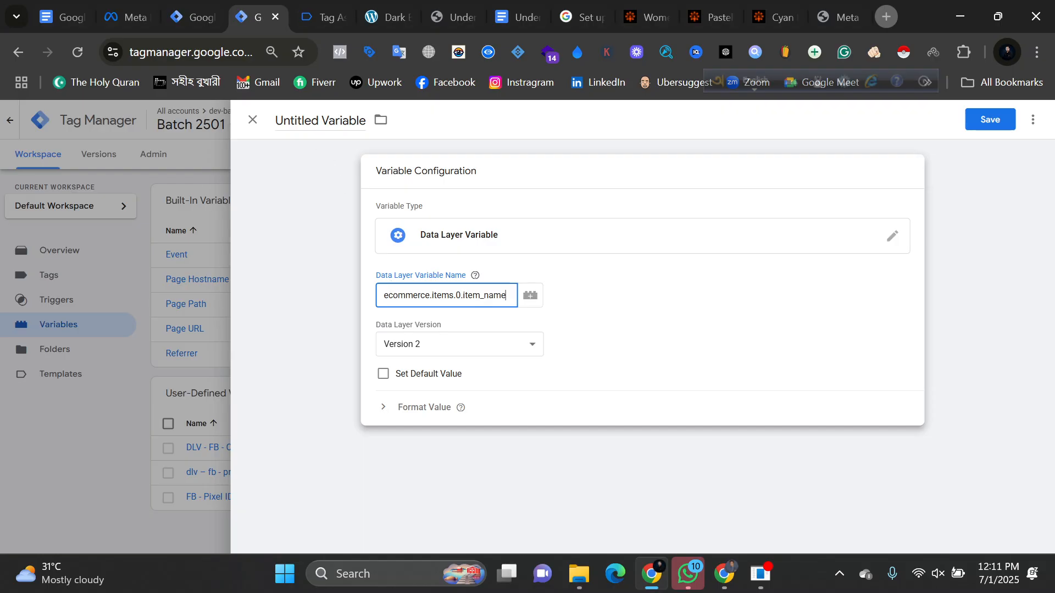
pyautogui.moveTo(366, 121); pyautogui.dragTo(275, 121)
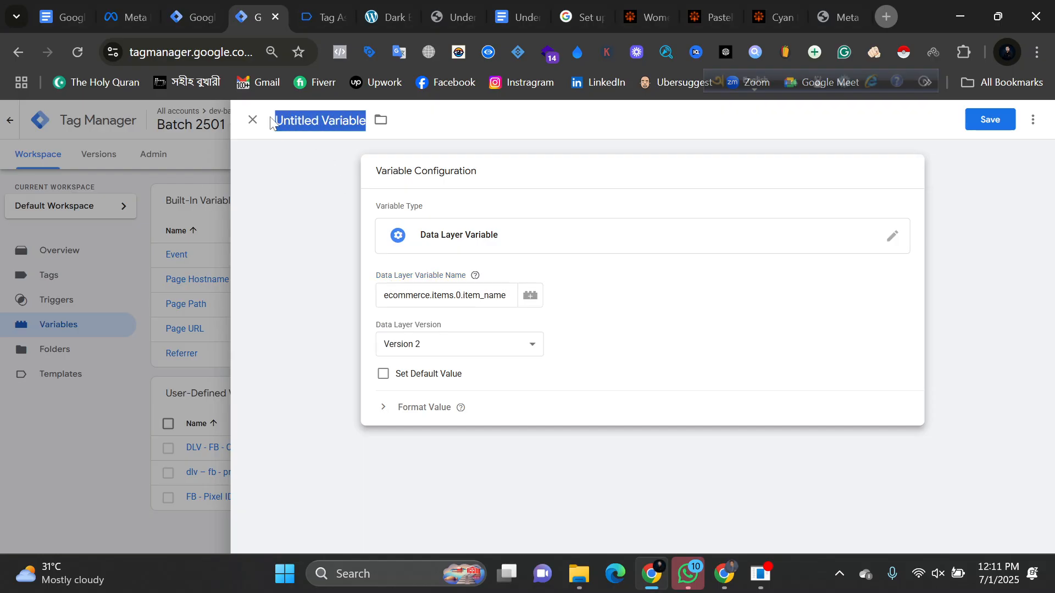
pyautogui.hotkey('ctrl', 'v')
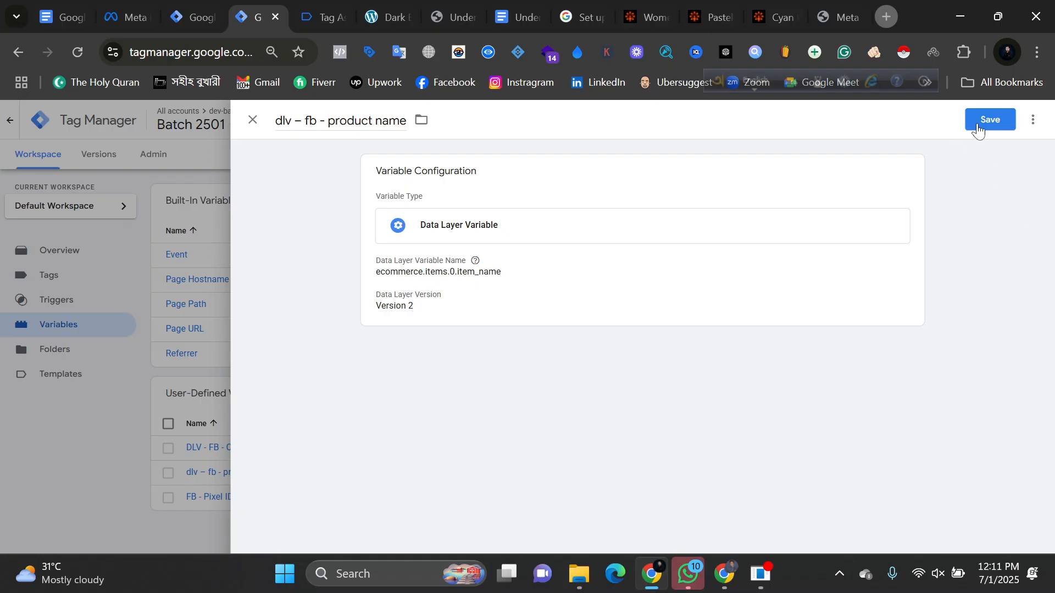
pyautogui.click(978, 128)
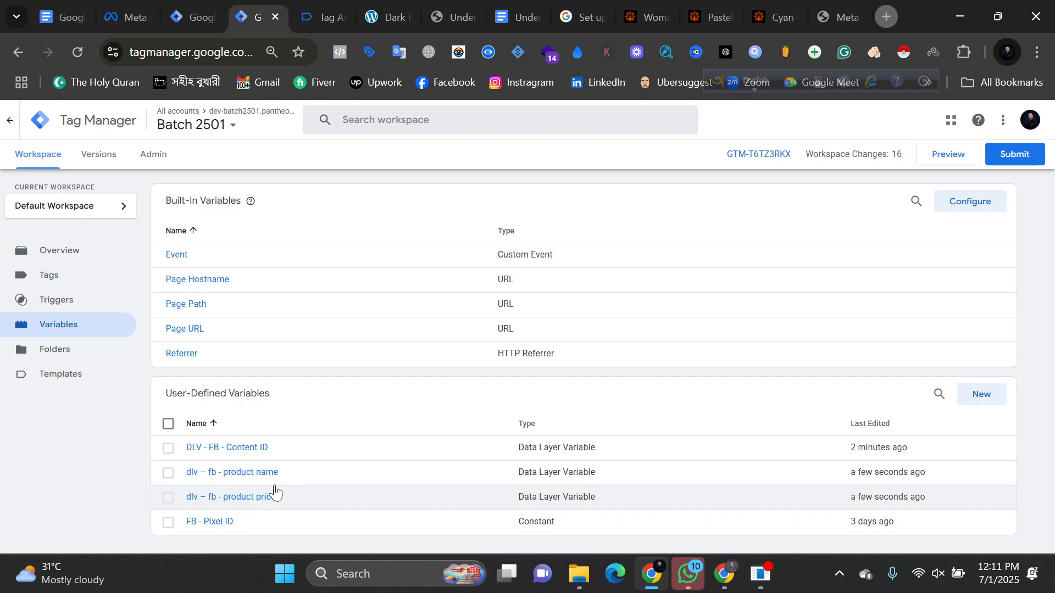
# Switch to Tag Assistant and examine the separate product entries in the view_item_list event's items array.
pyautogui.click(330, 25)
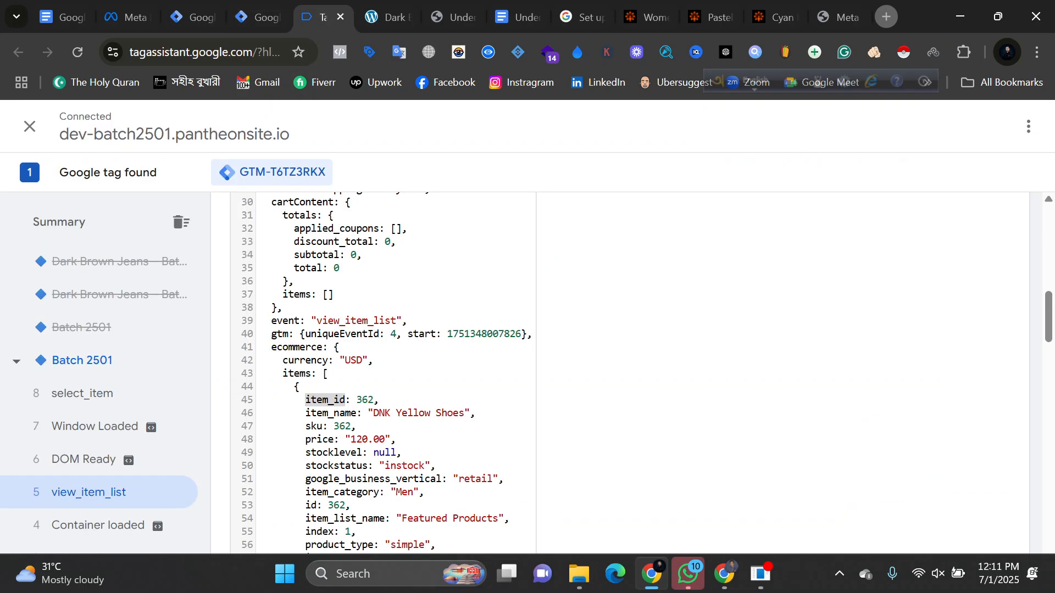
pyautogui.scroll(-6, 384, 374)
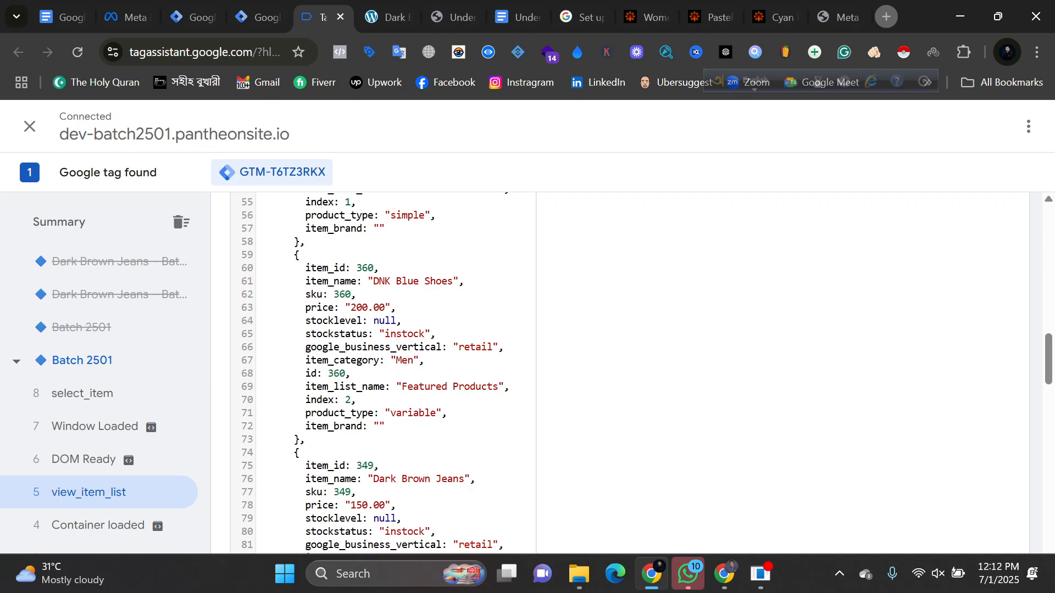
pyautogui.moveTo(294, 214); pyautogui.dragTo(305, 440)
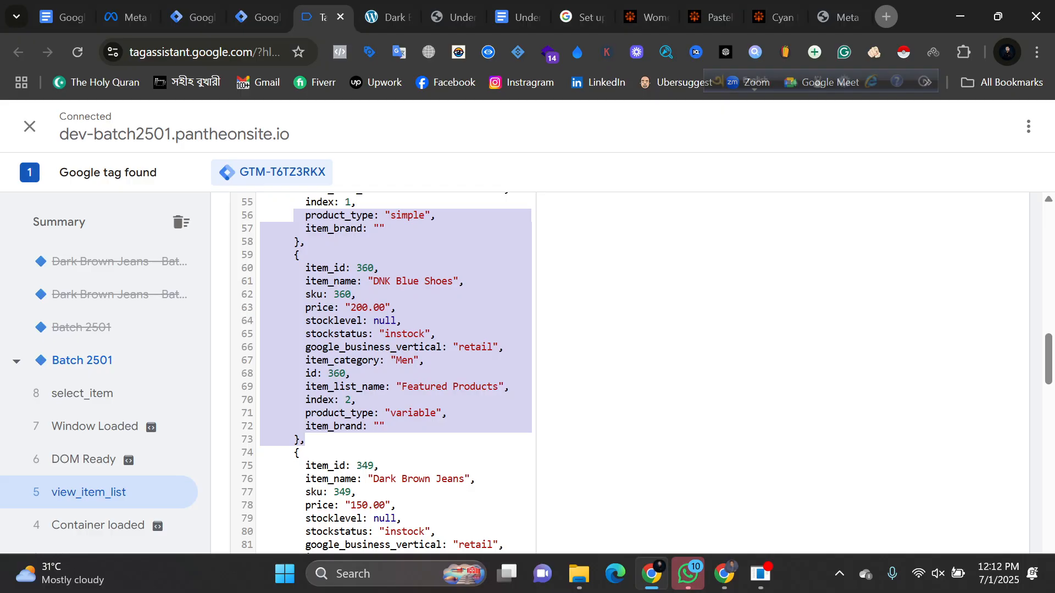
pyautogui.click(356, 409)
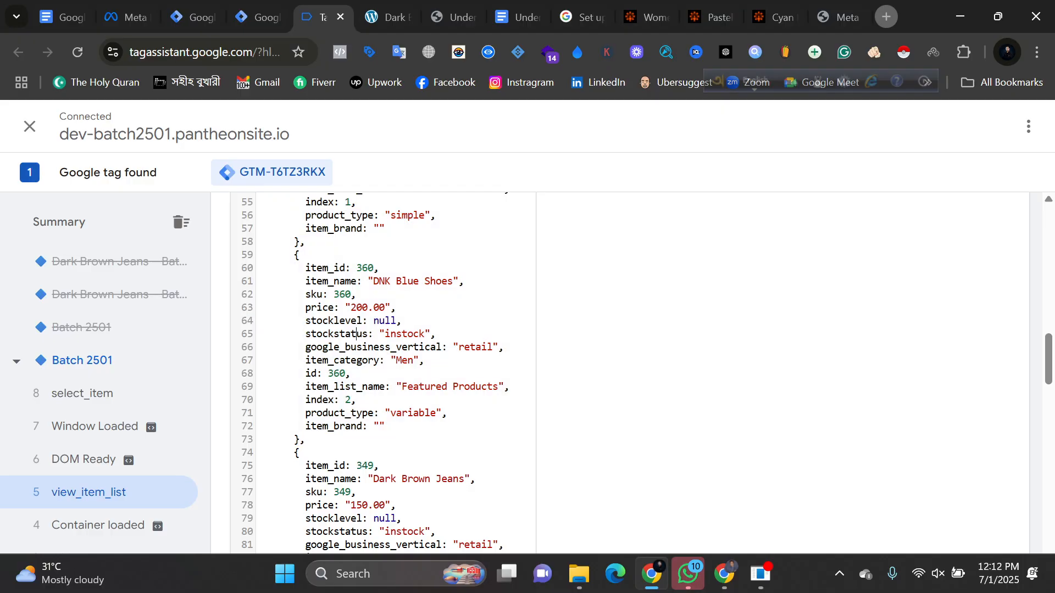
pyautogui.scroll(2, 356, 410)
pyautogui.scroll(6, 355, 410)
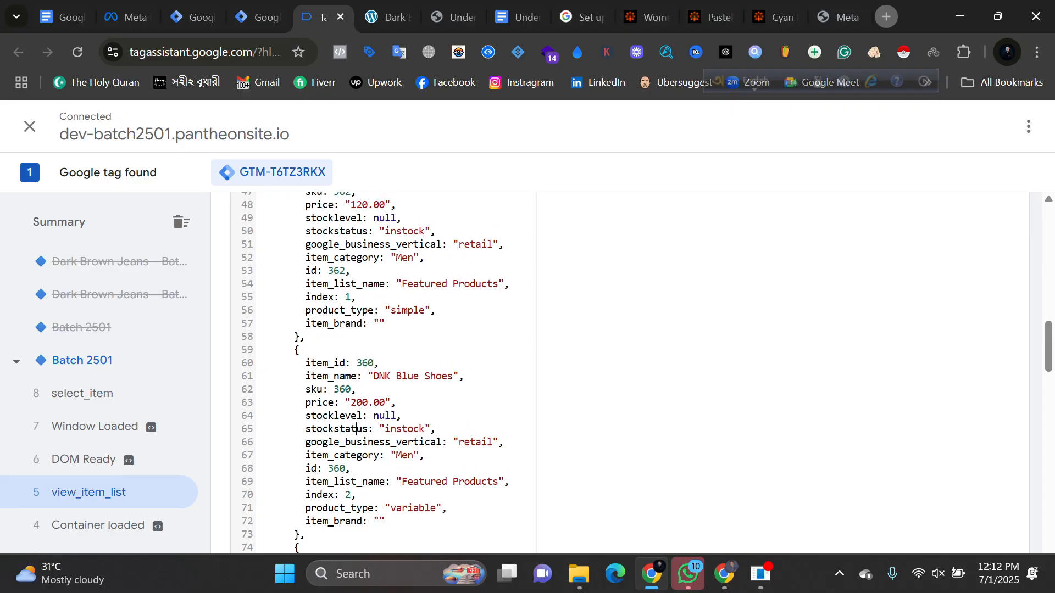
pyautogui.scroll(-2, 373, 373)
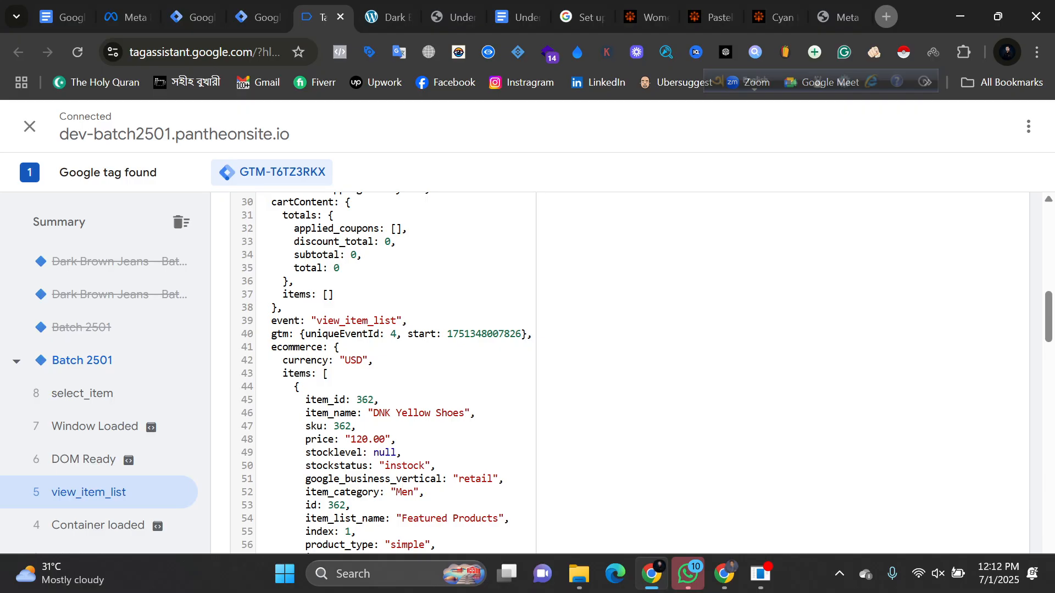
# Examine how currency and items are nested under ecommerce in the view_item_list data layer.
pyautogui.moveTo(271, 347); pyautogui.dragTo(323, 347)
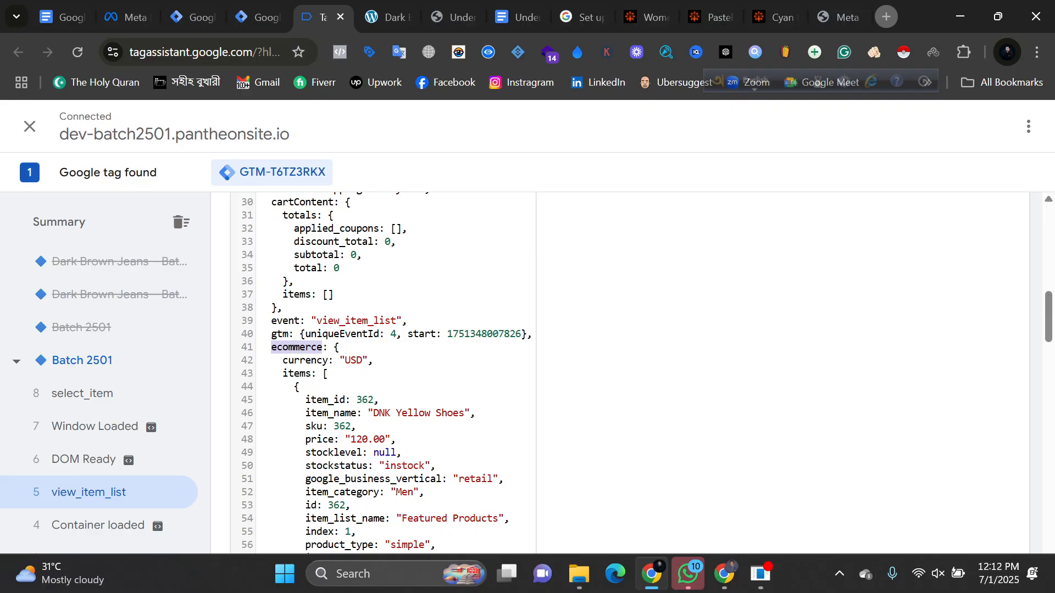
pyautogui.click(323, 348)
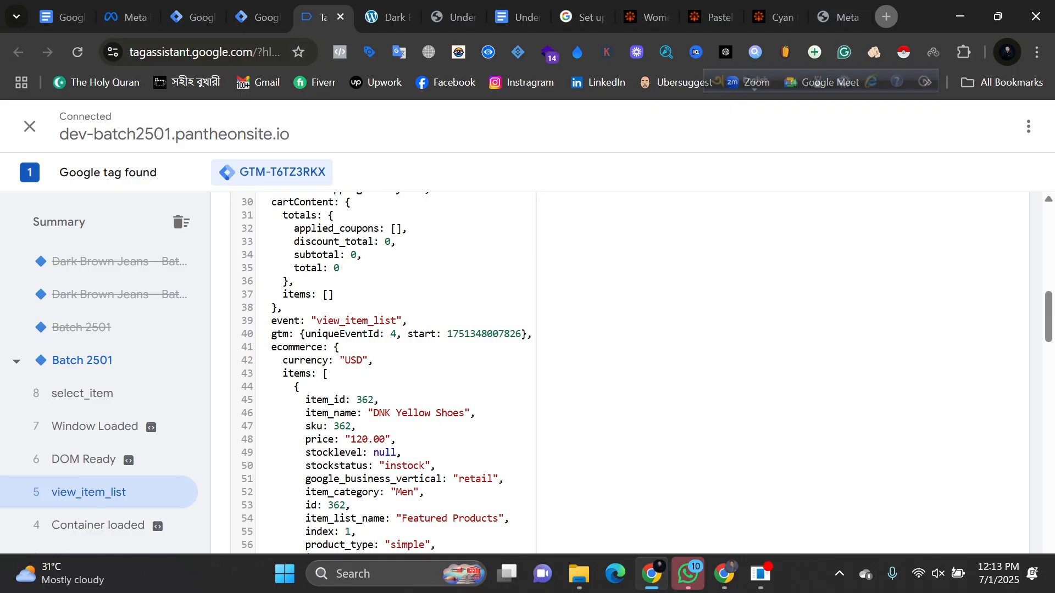
pyautogui.moveTo(271, 346); pyautogui.dragTo(328, 374)
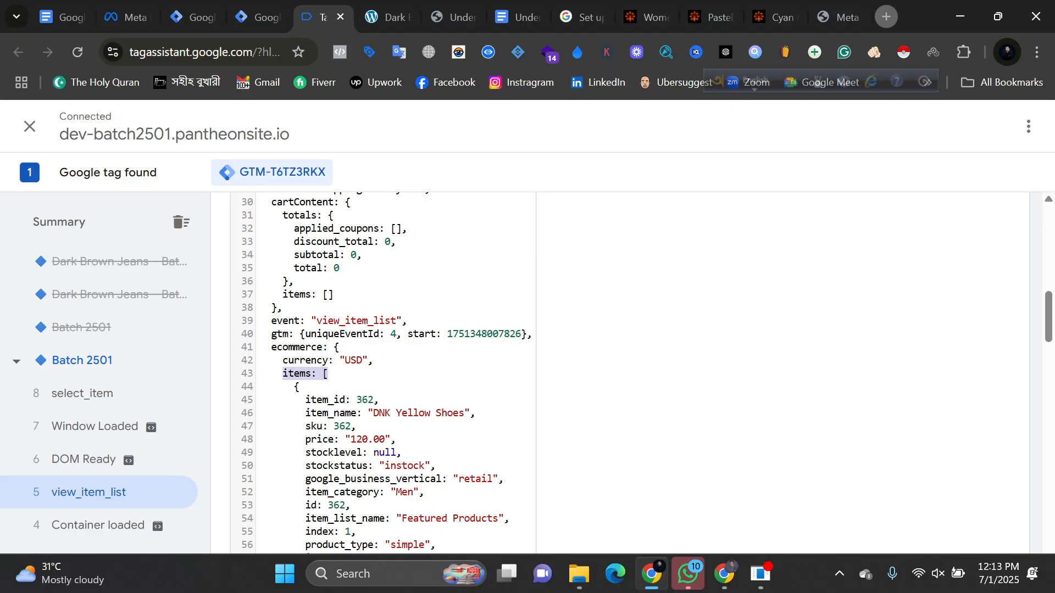
pyautogui.moveTo(272, 347); pyautogui.dragTo(322, 360)
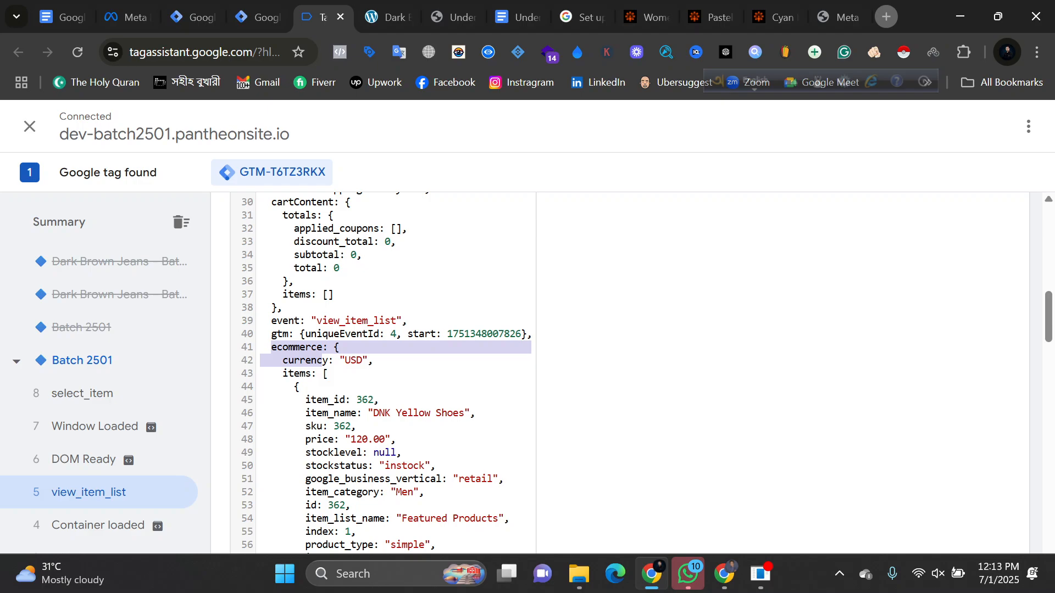
pyautogui.click(373, 466)
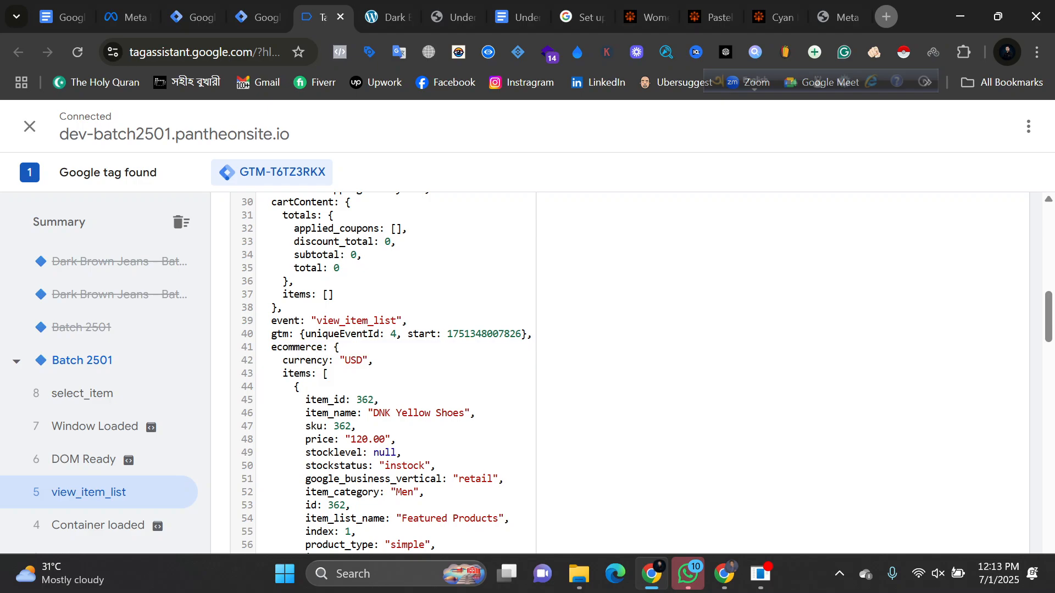
pyautogui.doubleClick(297, 374)
pyautogui.moveTo(374, 491); pyautogui.dragTo(436, 518)
pyautogui.click(402, 452)
pyautogui.doubleClick(297, 374)
pyautogui.click(300, 360)
pyautogui.moveTo(300, 360); pyautogui.dragTo(340, 361)
pyautogui.moveTo(271, 348); pyautogui.dragTo(323, 347)
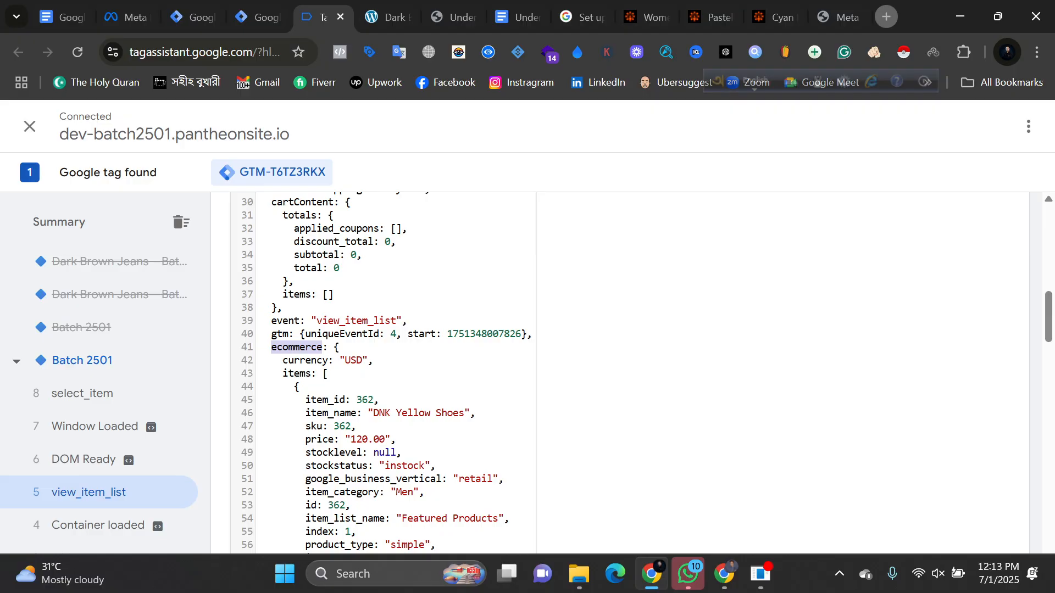
pyautogui.click(272, 347)
pyautogui.moveTo(271, 347); pyautogui.dragTo(367, 360)
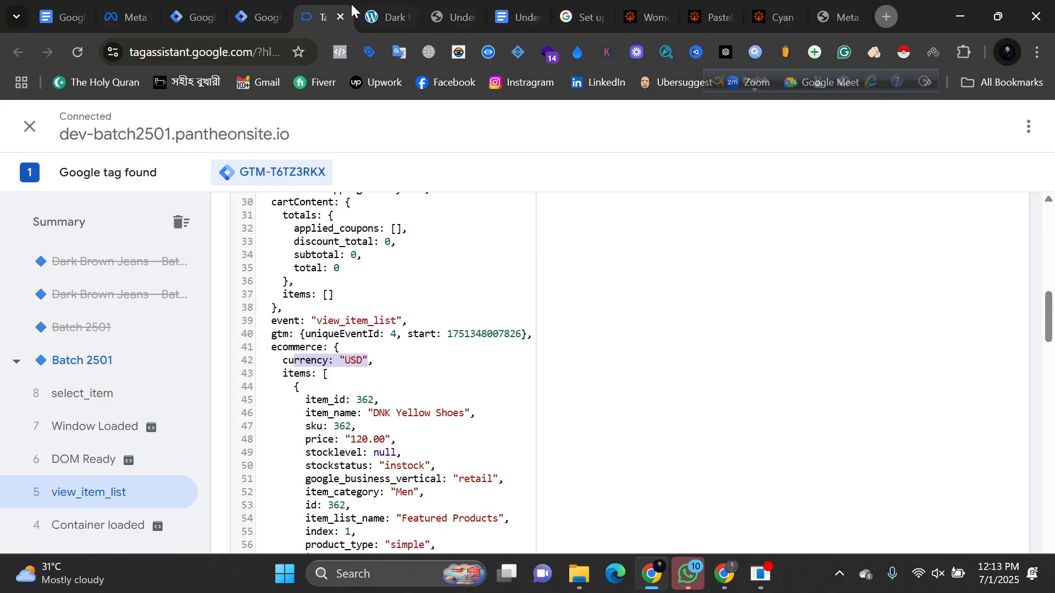
# Start another Data Layer Variable and set its Data Layer Variable Name to "ecommerce.currency", copied from the Meta Pixel and Web Event PDF.
pyautogui.click(854, 7)
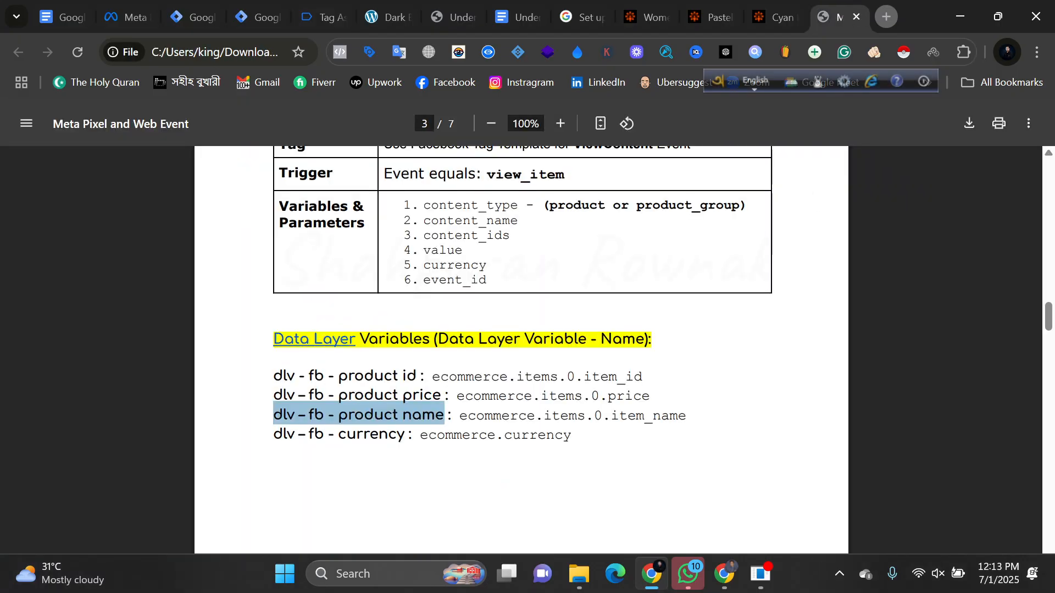
pyautogui.moveTo(420, 435); pyautogui.dragTo(571, 436)
pyautogui.hotkey('ctrl', 'c')
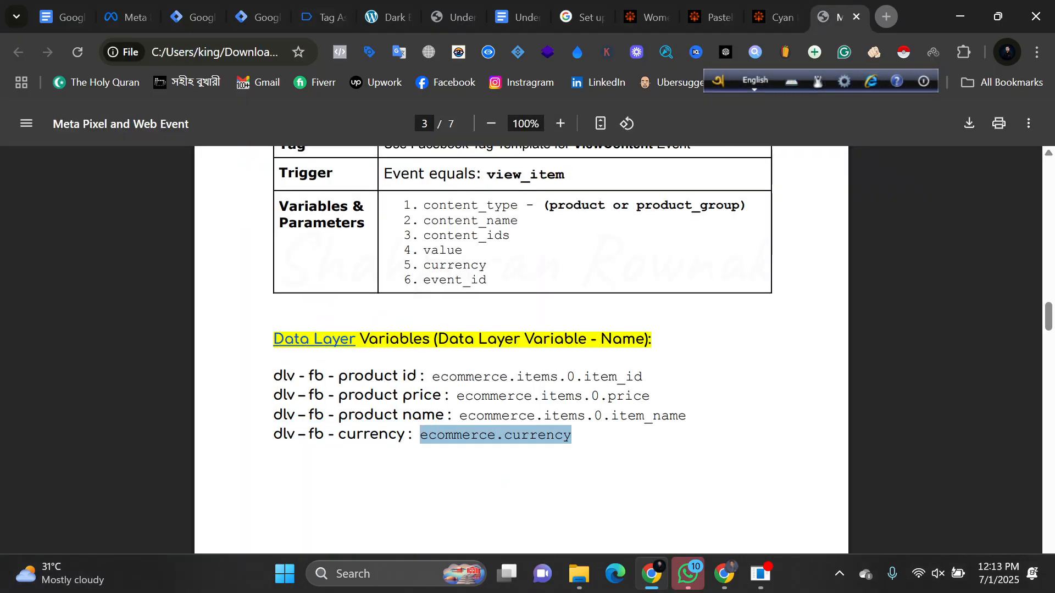
pyautogui.click(266, 16)
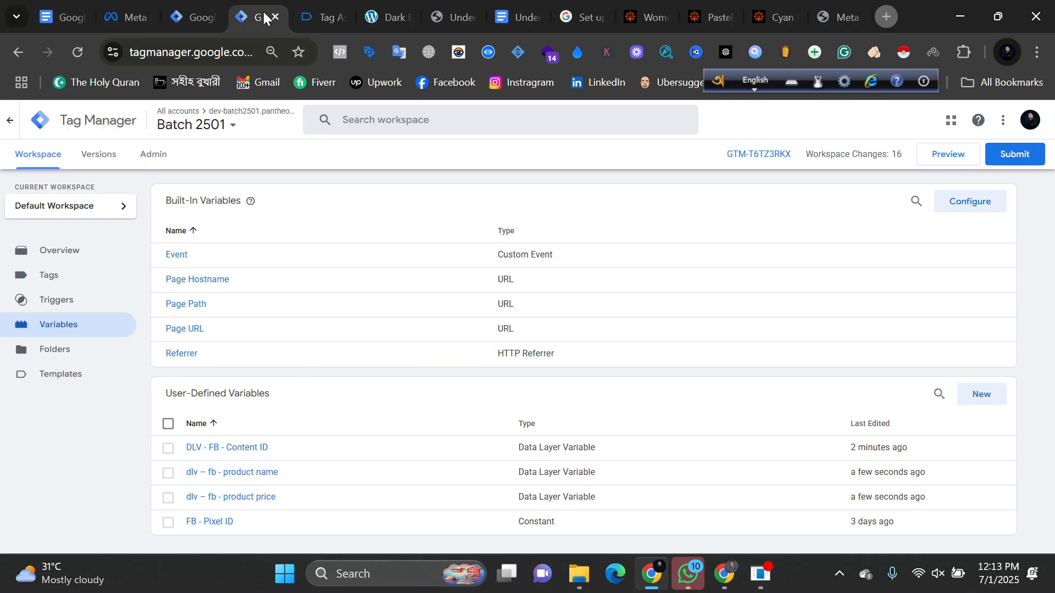
pyautogui.click(978, 395)
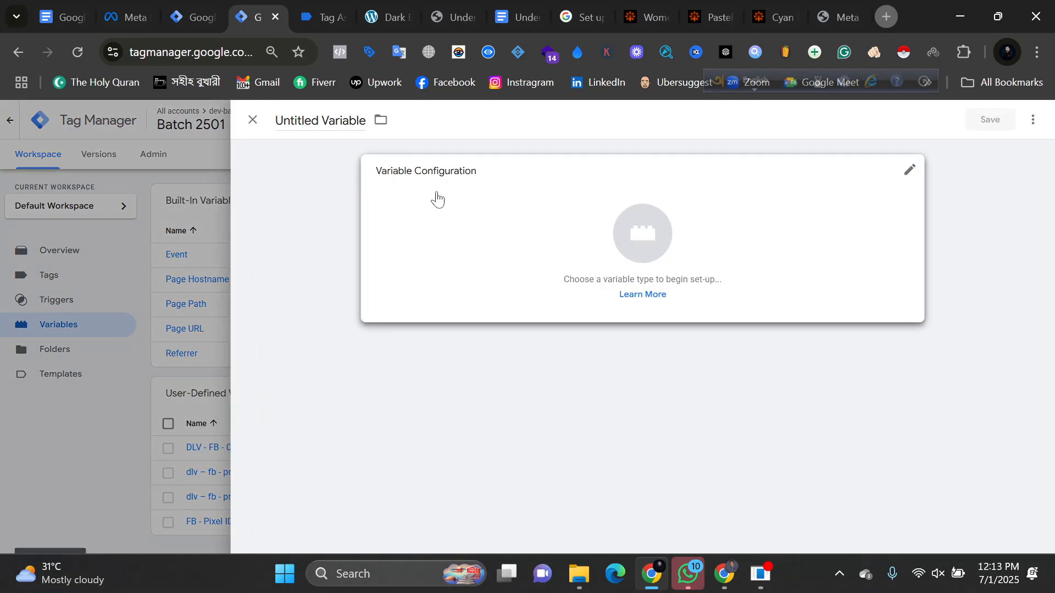
pyautogui.click(478, 229)
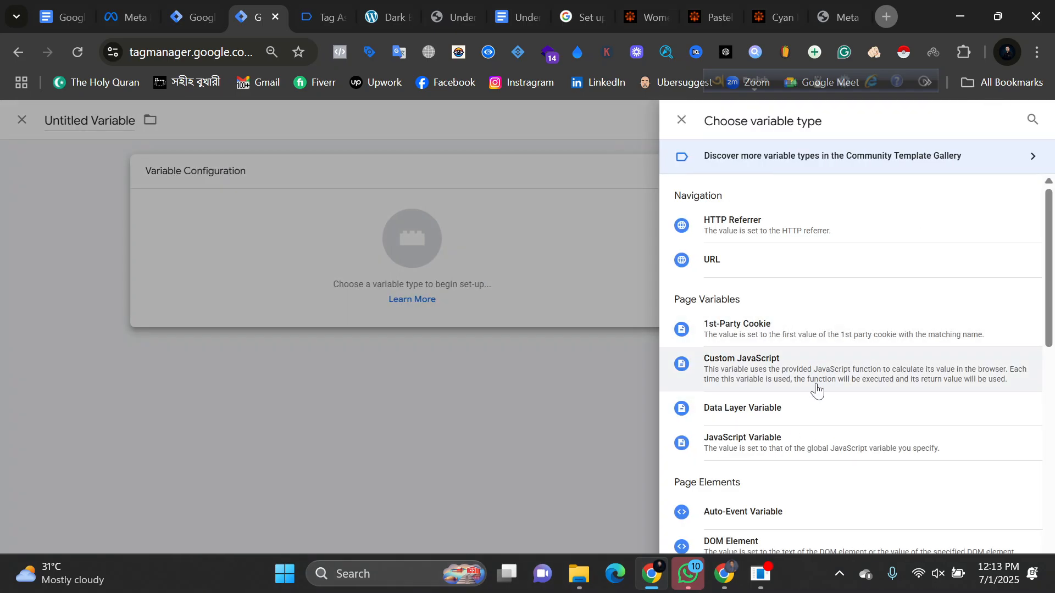
pyautogui.click(814, 406)
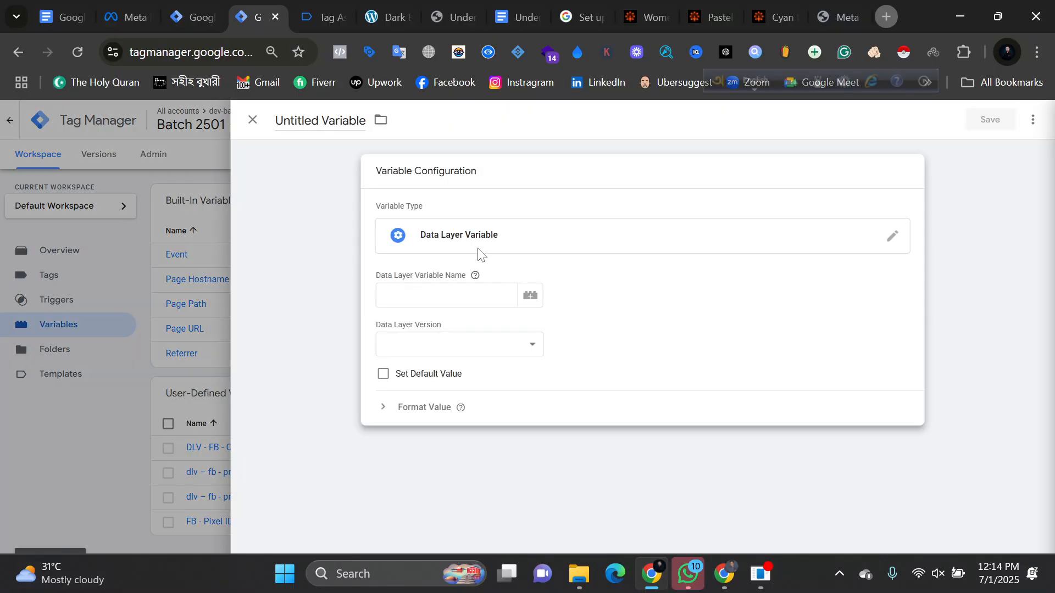
pyautogui.hotkey('ctrl', 'v')
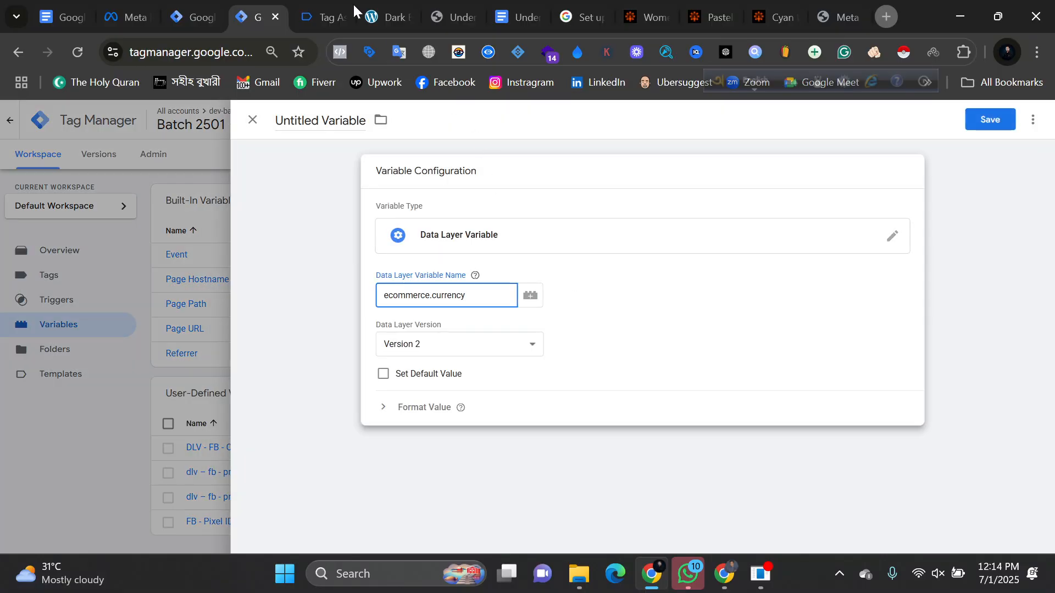
# Title the variable "dlv – fb - currency", copying the title from the PDF, and save it.
pyautogui.click(832, 9)
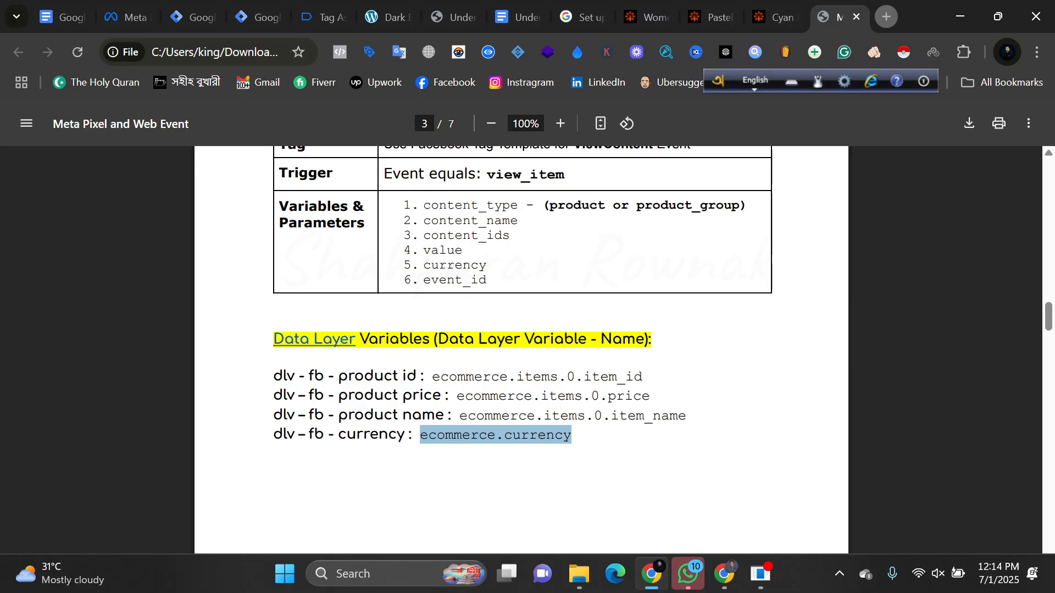
pyautogui.moveTo(405, 435); pyautogui.dragTo(261, 439)
pyautogui.hotkey('ctrl', 'c')
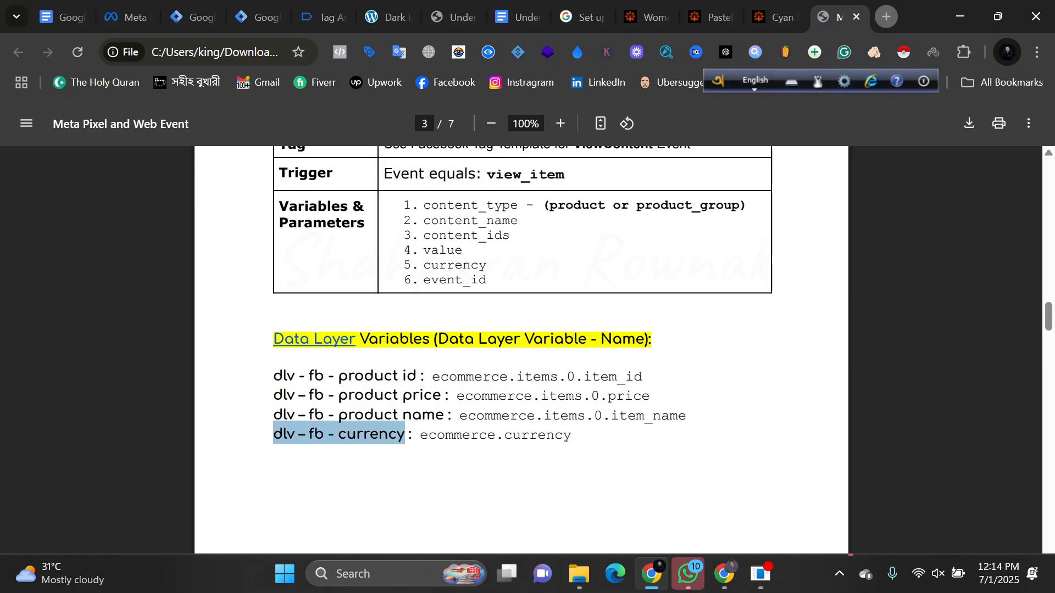
pyautogui.click(264, 17)
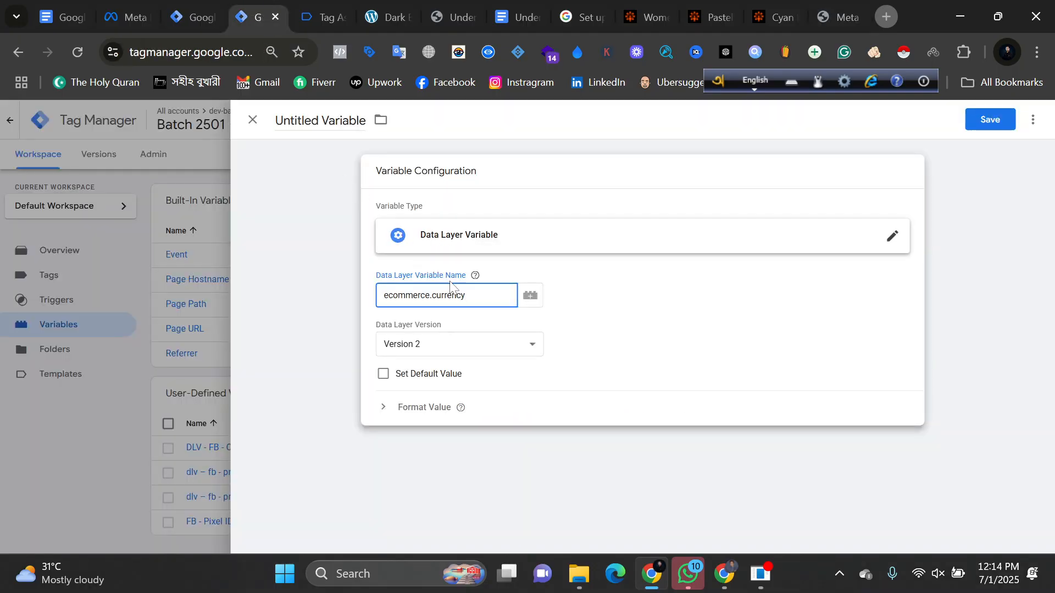
pyautogui.click(352, 118)
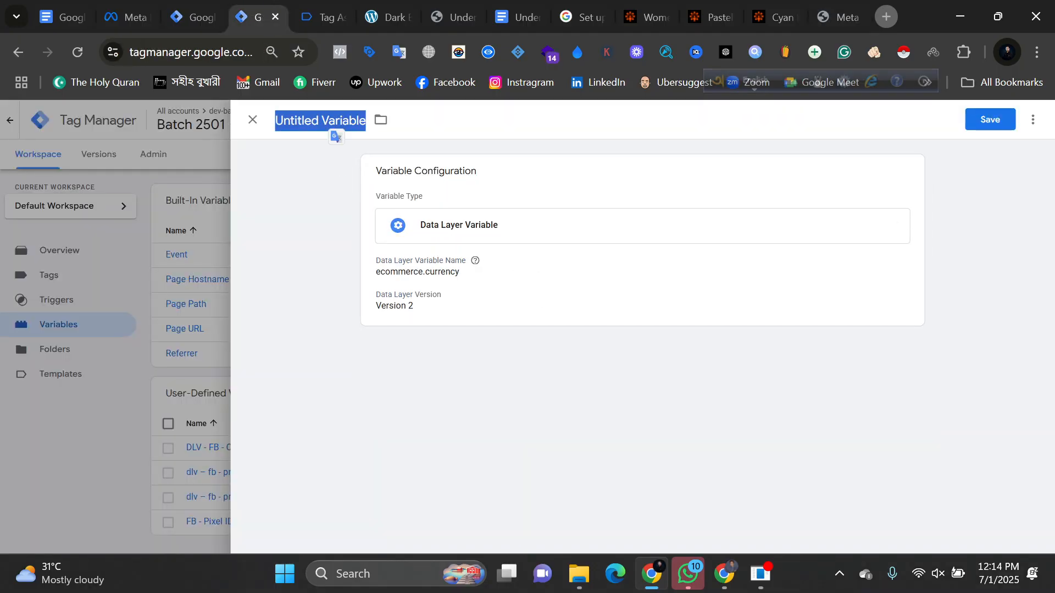
pyautogui.hotkey('ctrl', 'v')
pyautogui.click(995, 119)
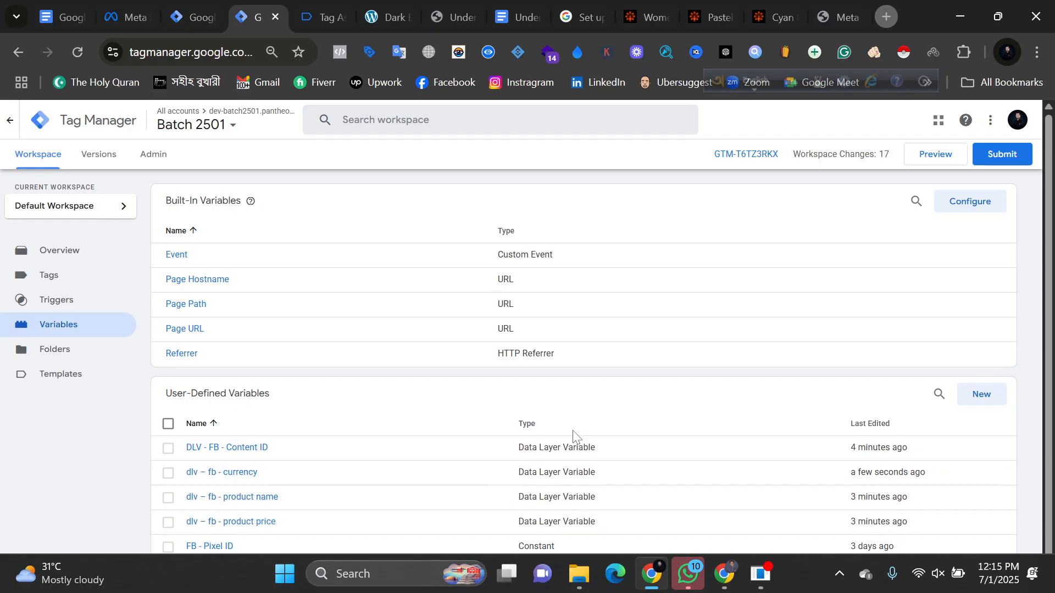
pyautogui.scroll(-1, 573, 435)
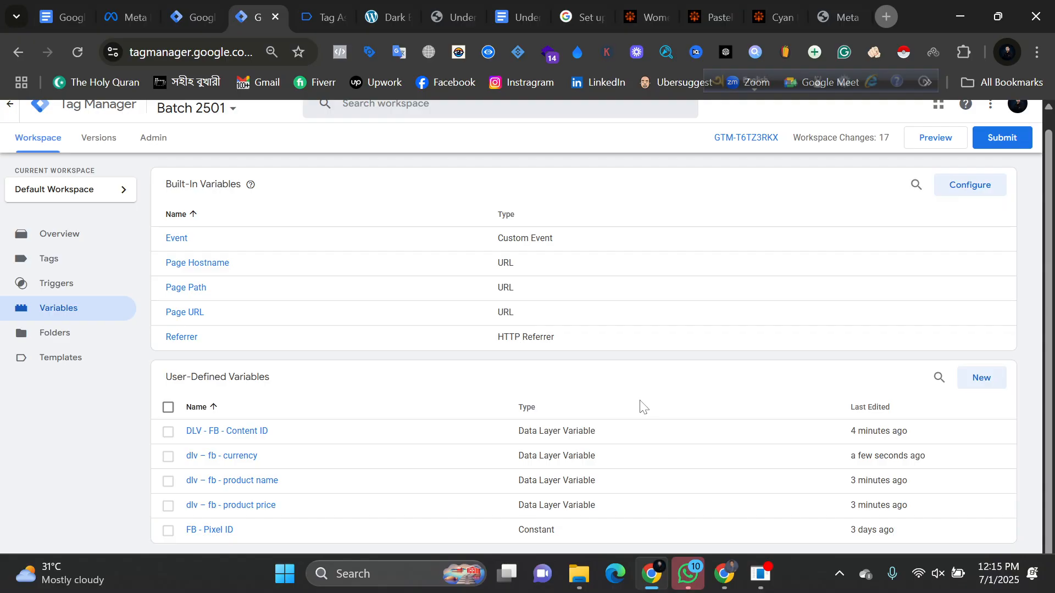
pyautogui.scroll(1, 641, 406)
pyautogui.scroll(-1, 641, 407)
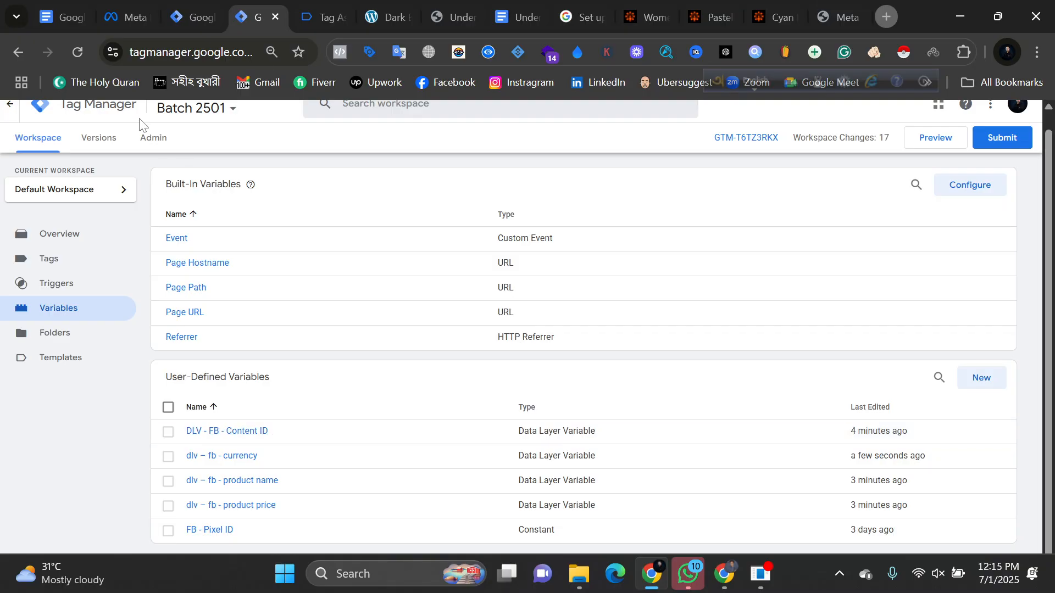
# Create a new tag using the Facebook Pixel template by facebookarchive as its tag type.
pyautogui.click(32, 268)
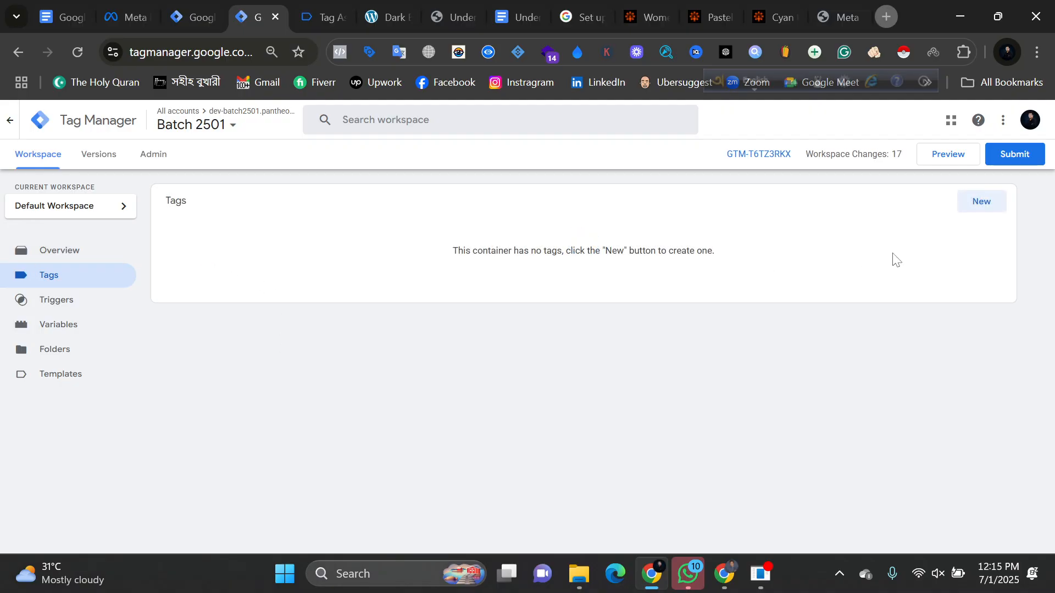
pyautogui.click(982, 201)
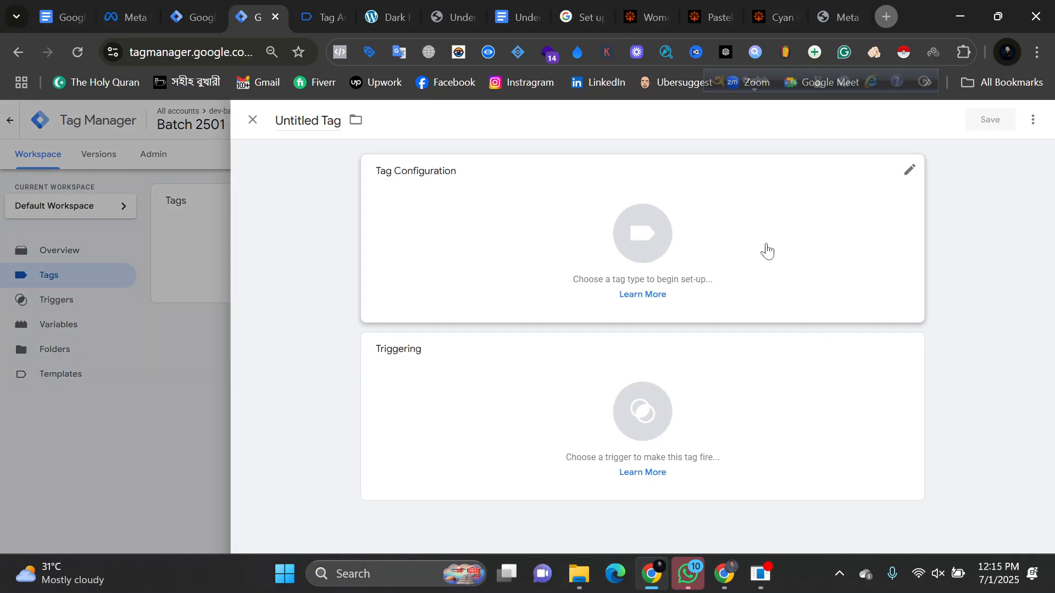
pyautogui.click(678, 257)
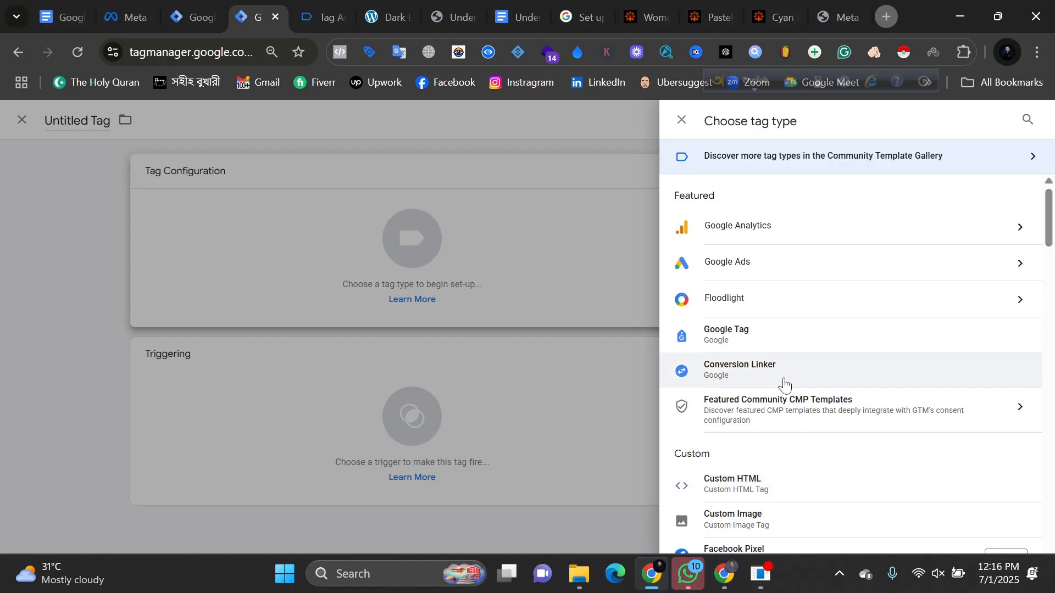
pyautogui.scroll(-3, 786, 382)
pyautogui.click(694, 577)
pyautogui.click(693, 578)
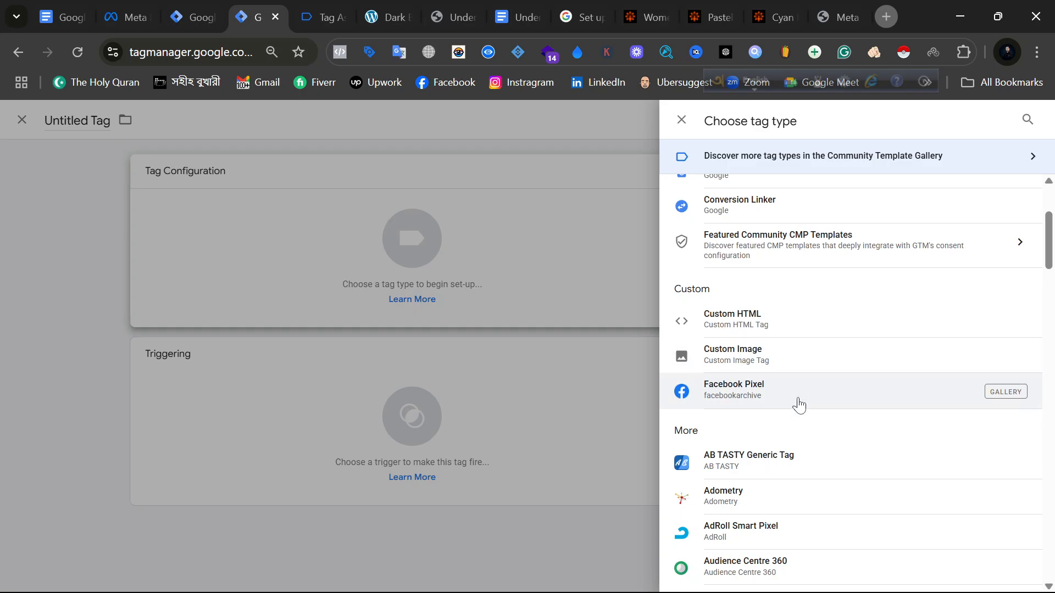
pyautogui.click(797, 396)
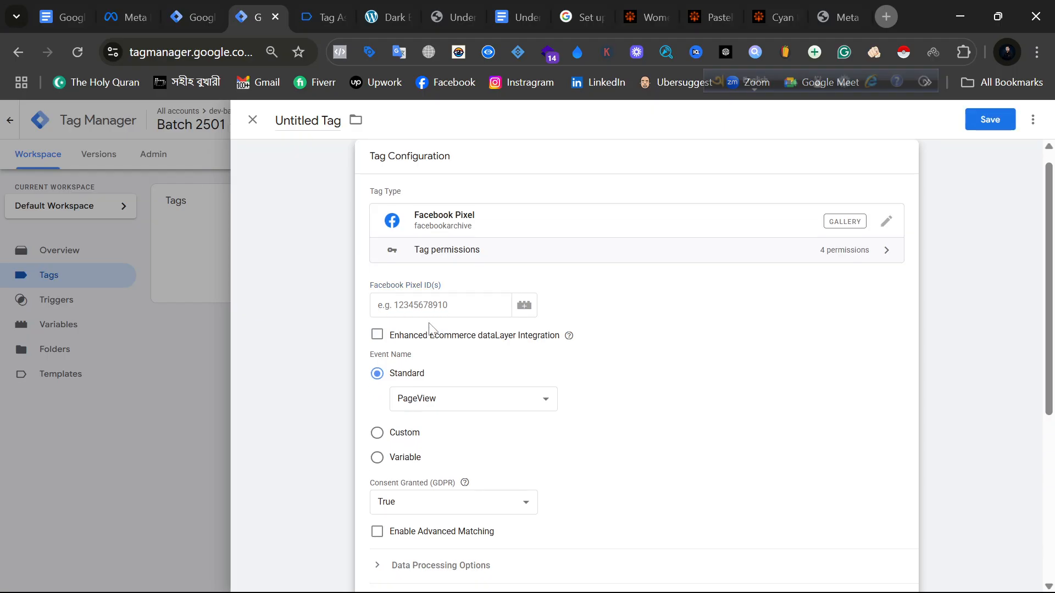
# Set the tag's Facebook Pixel ID to the {{FB - Pixel ID}} variable.
pyautogui.click(431, 305)
pyautogui.write('{{')
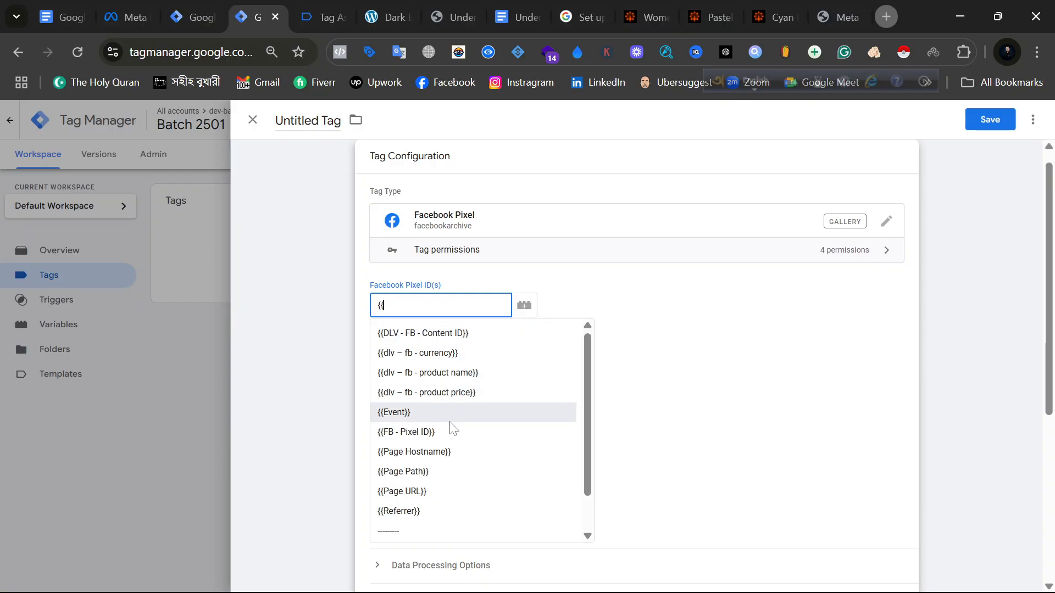
pyautogui.click(453, 429)
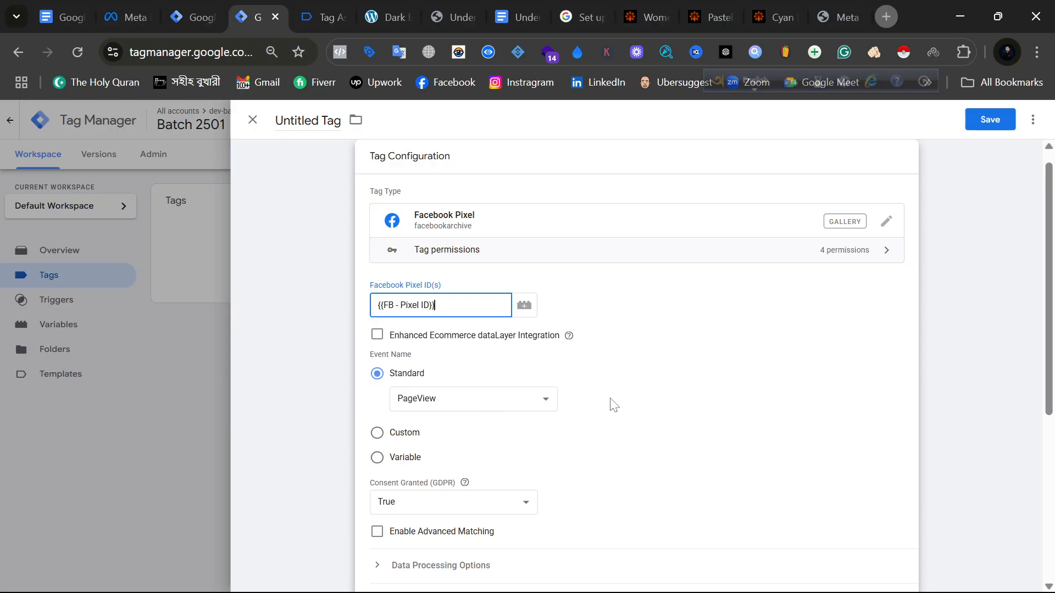
# Add five empty property rows under the tag's Object Properties.
pyautogui.scroll(-5, 614, 405)
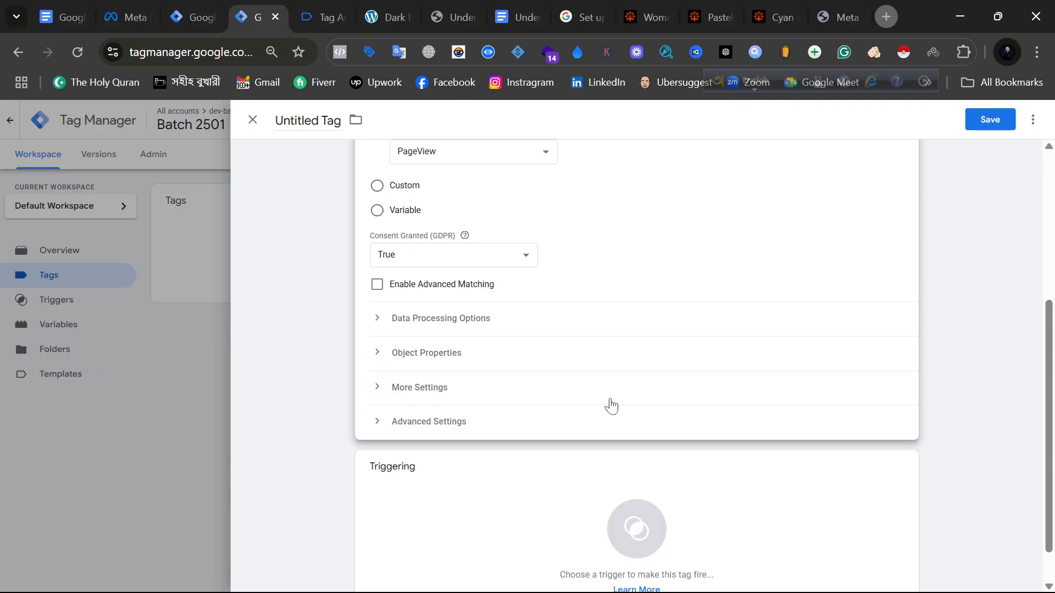
pyautogui.scroll(-1, 611, 404)
pyautogui.scroll(2, 610, 401)
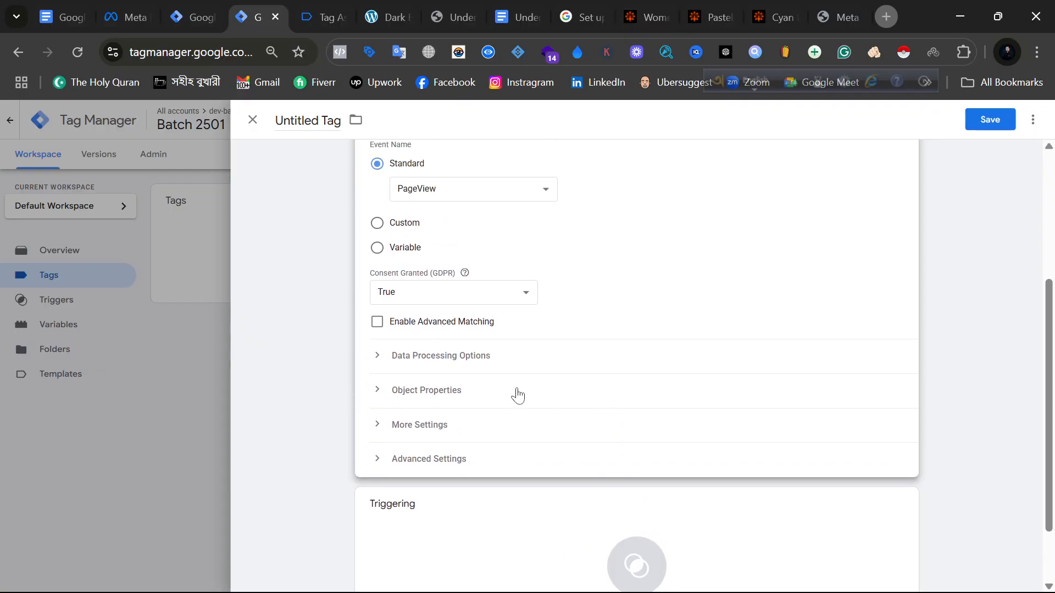
pyautogui.click(517, 391)
pyautogui.click(427, 489)
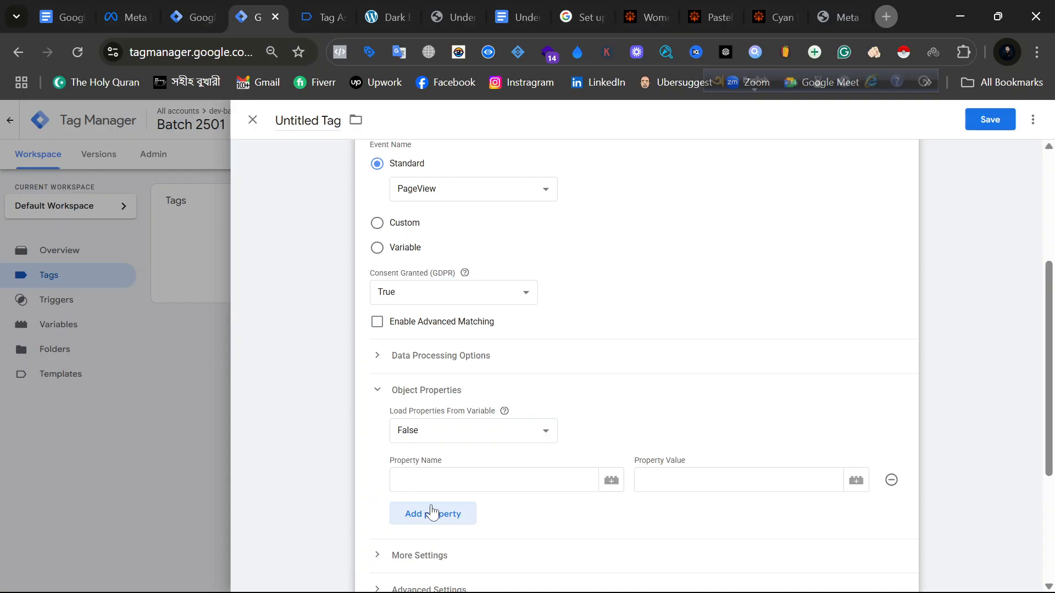
pyautogui.click(433, 521)
pyautogui.click(434, 541)
pyautogui.scroll(-2, 440, 528)
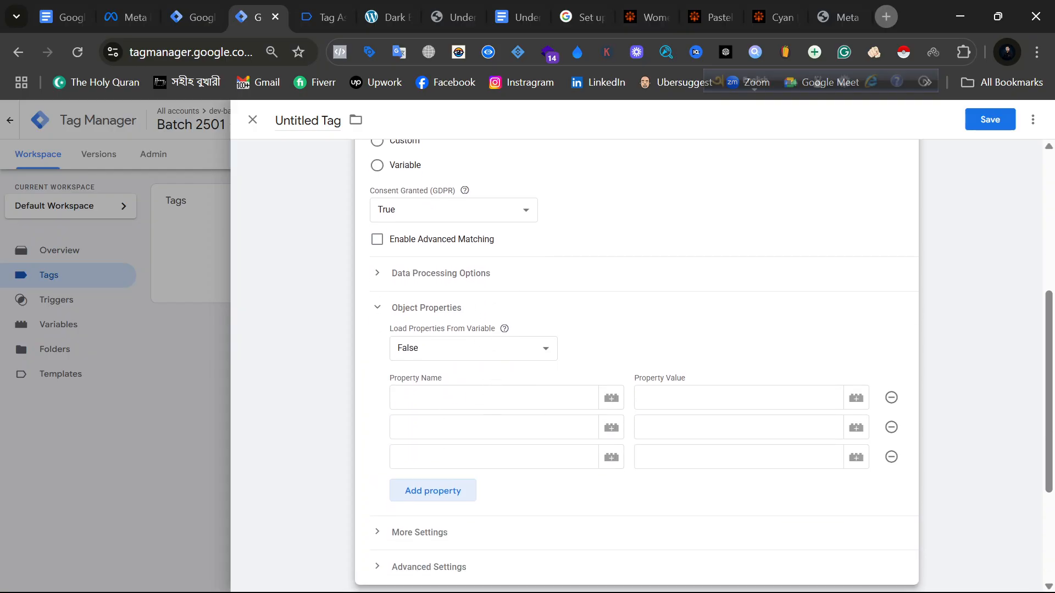
pyautogui.click(443, 492)
pyautogui.click(445, 523)
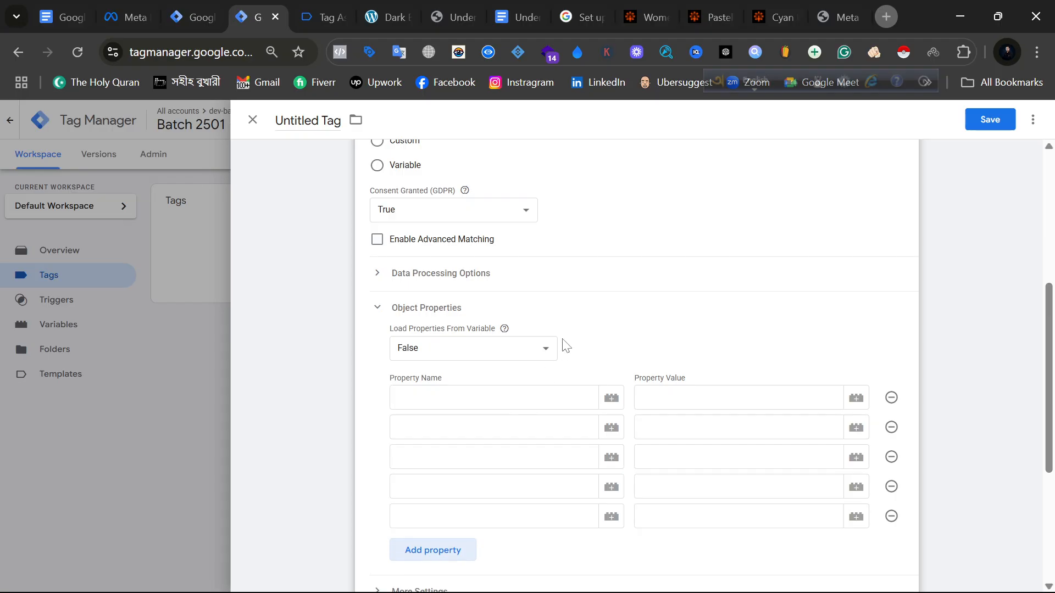
pyautogui.scroll(-2, 565, 343)
pyautogui.click(493, 315)
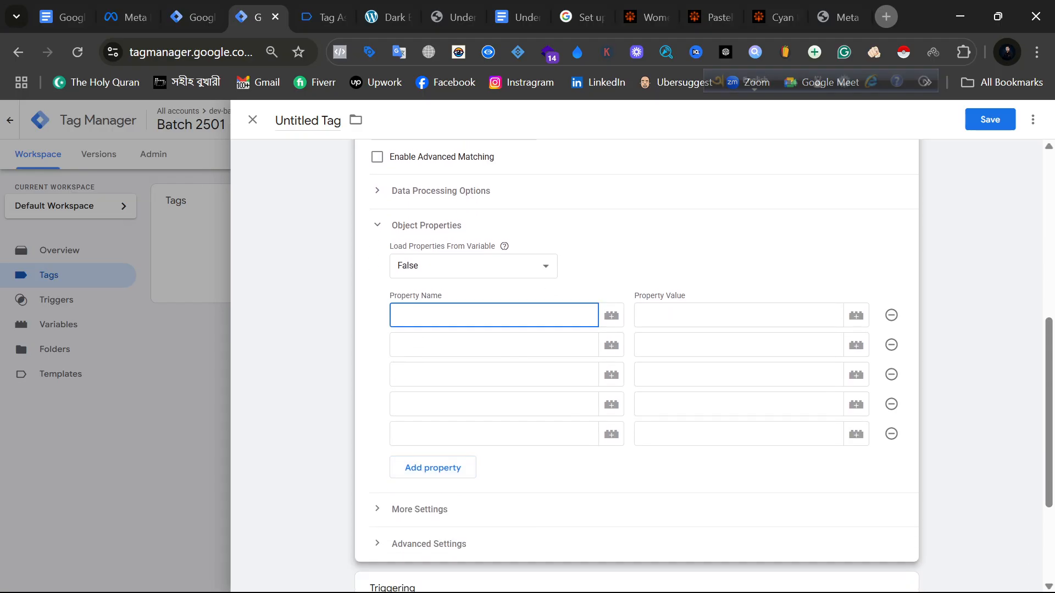
pyautogui.press('super+v')
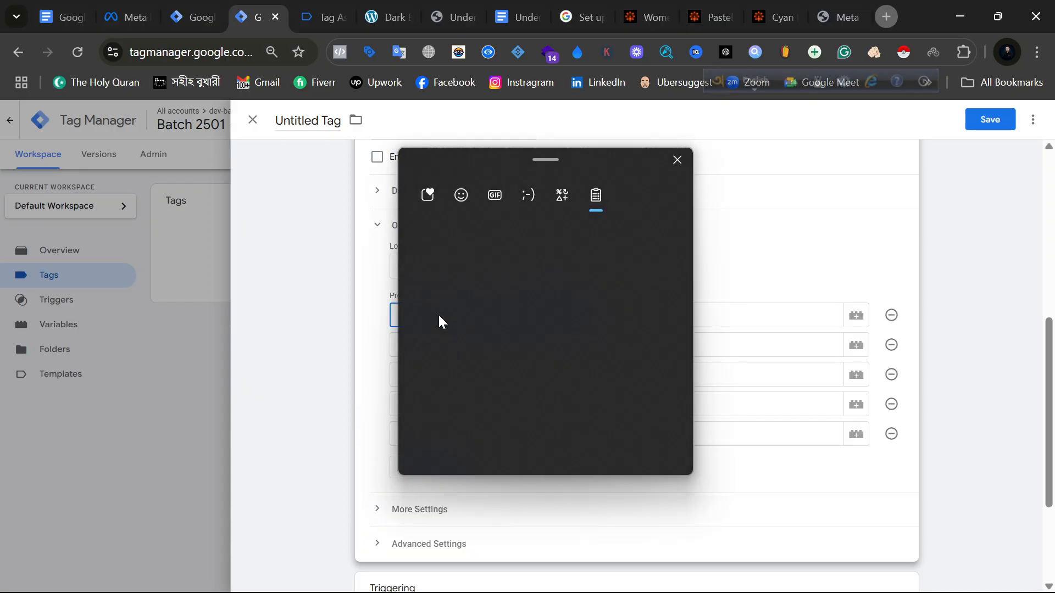
pyautogui.scroll(-1, 554, 318)
pyautogui.scroll(-5, 555, 317)
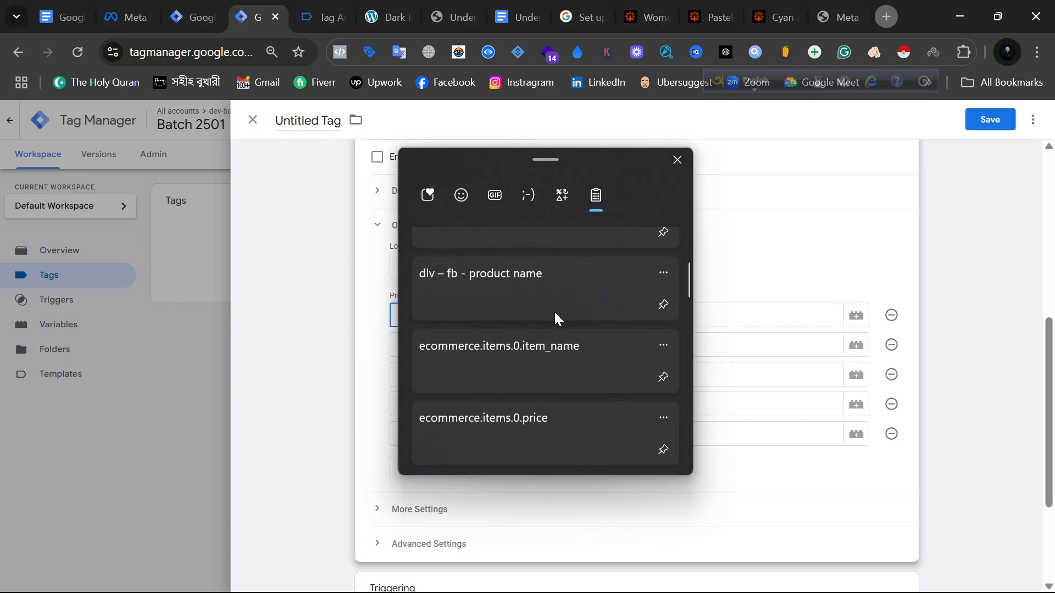
pyautogui.scroll(-4, 555, 317)
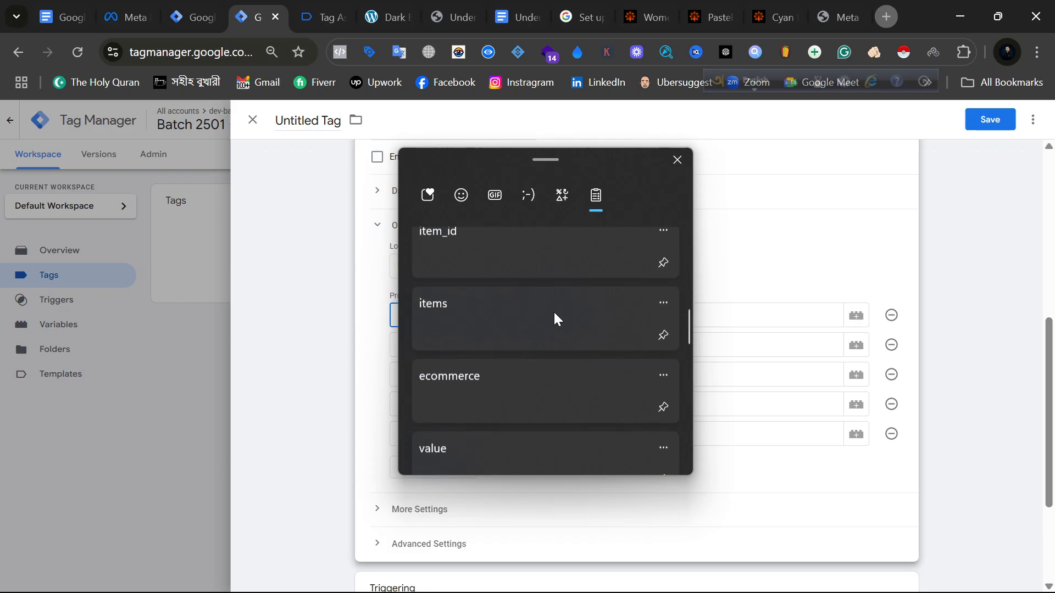
pyautogui.scroll(-3, 555, 317)
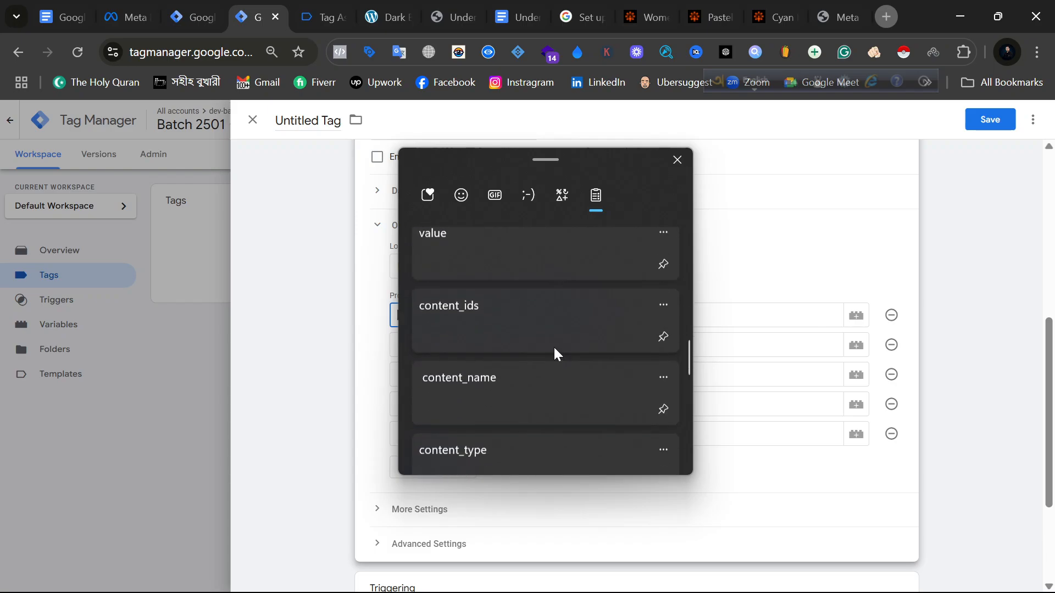
pyautogui.scroll(-1, 555, 352)
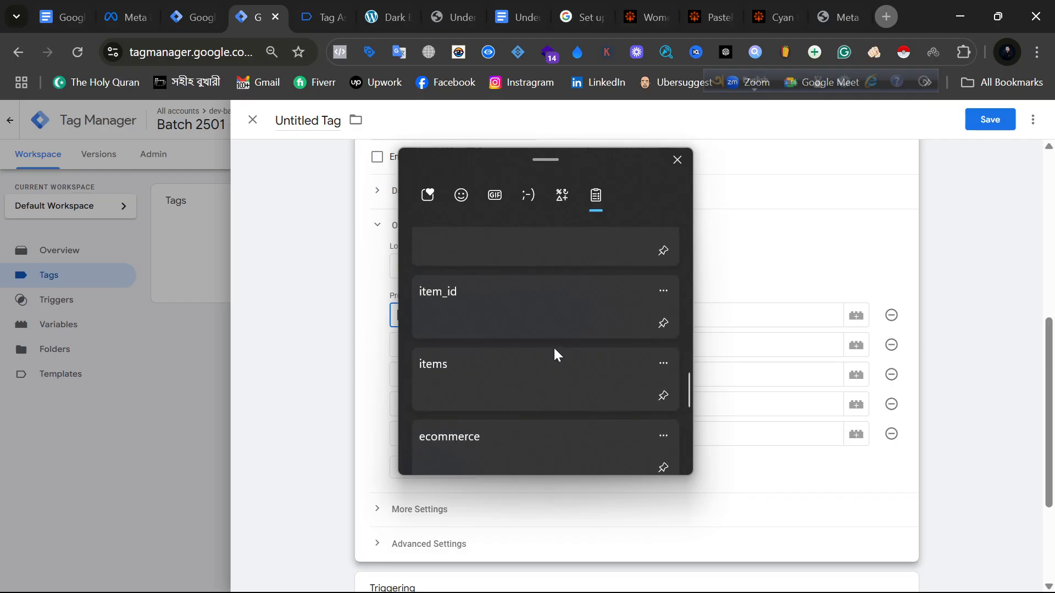
pyautogui.scroll(3, 555, 352)
pyautogui.scroll(1, 553, 346)
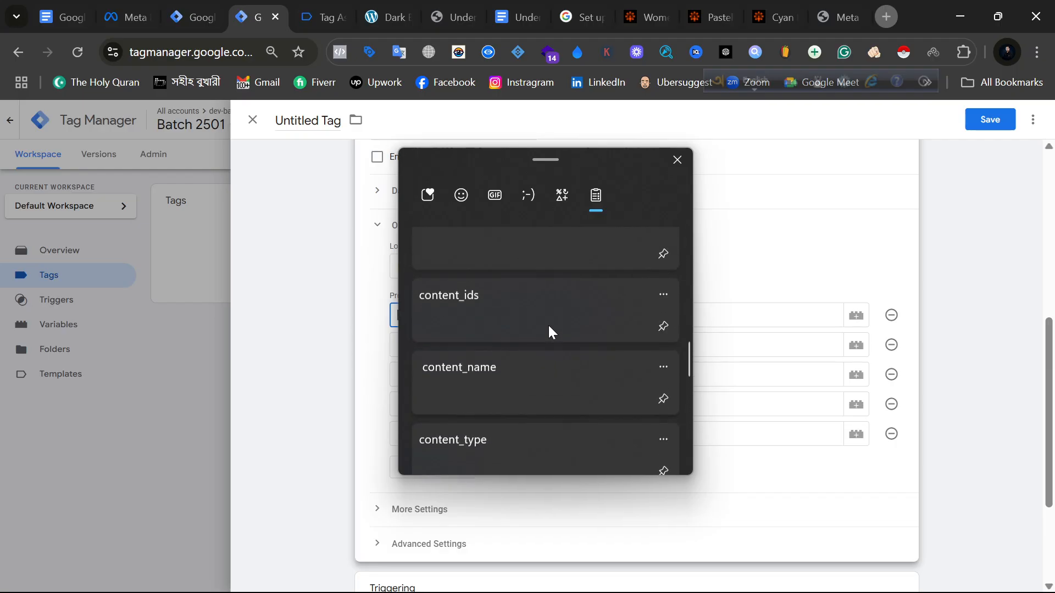
pyautogui.click(538, 329)
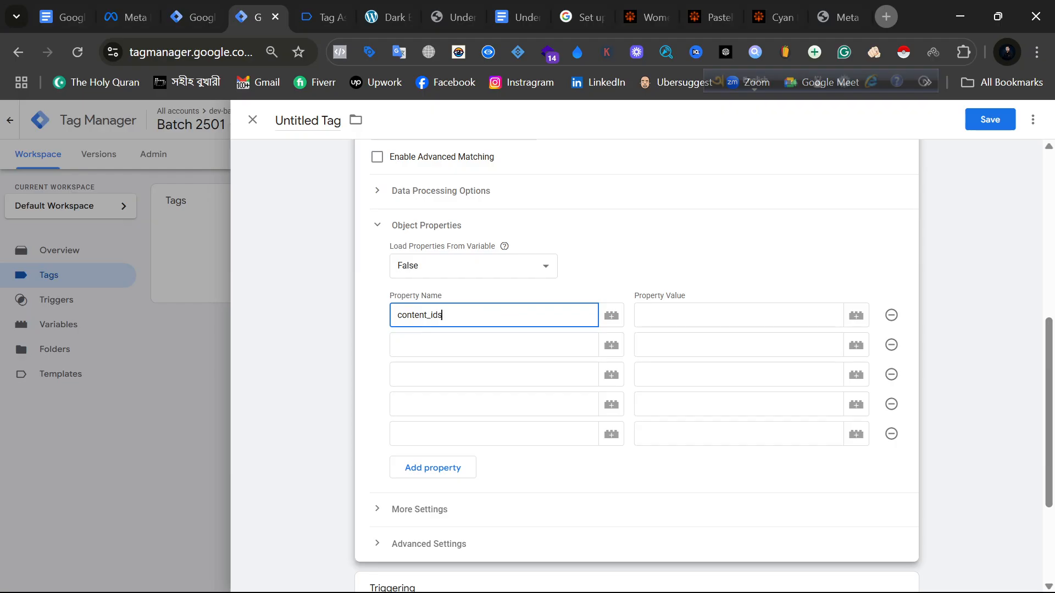
pyautogui.click(494, 344)
pyautogui.press('super+v')
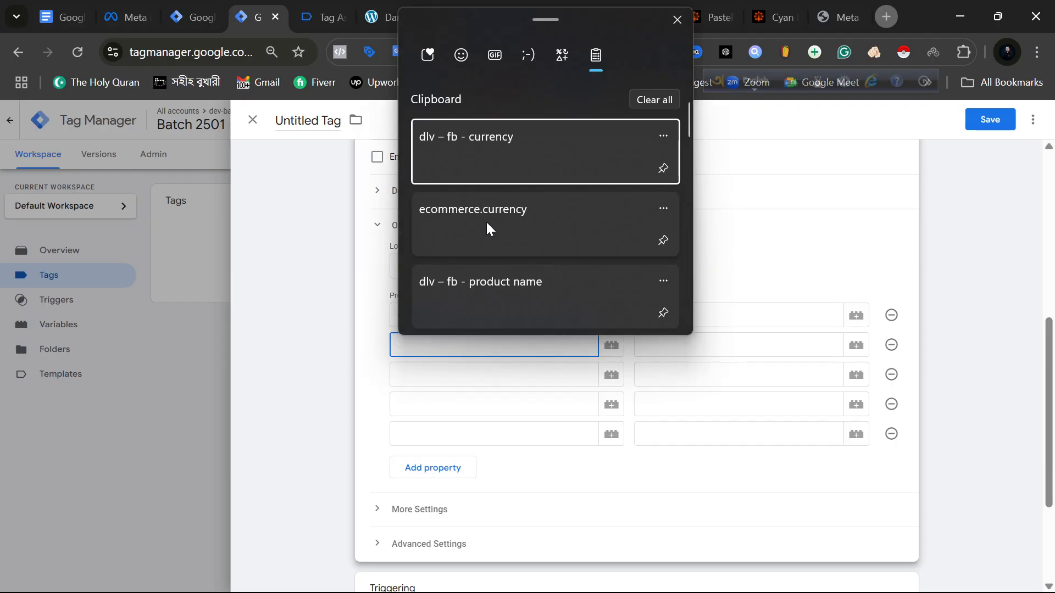
pyautogui.scroll(-5, 486, 220)
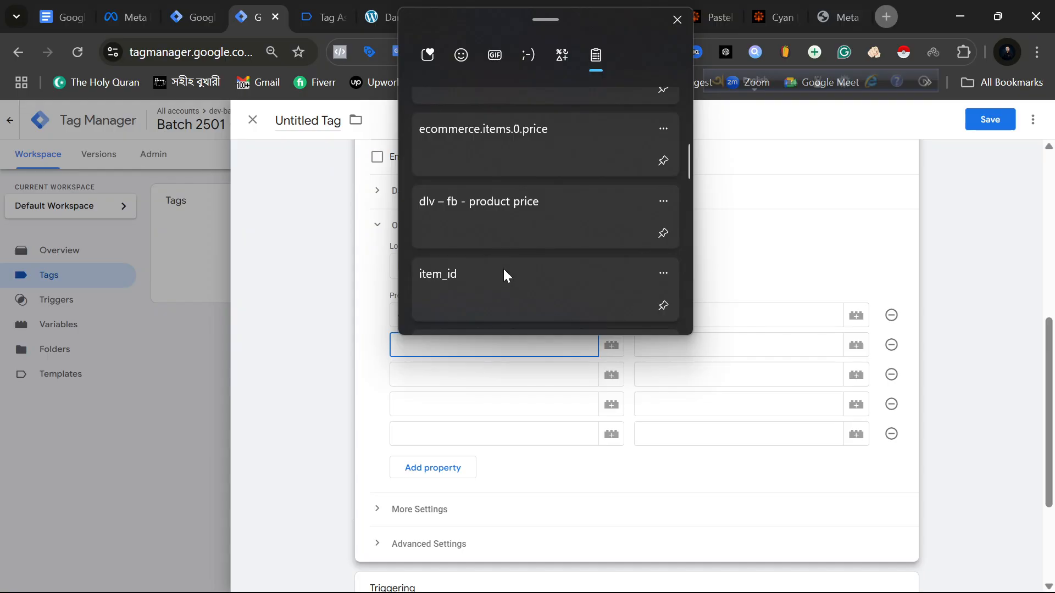
pyautogui.click(504, 275)
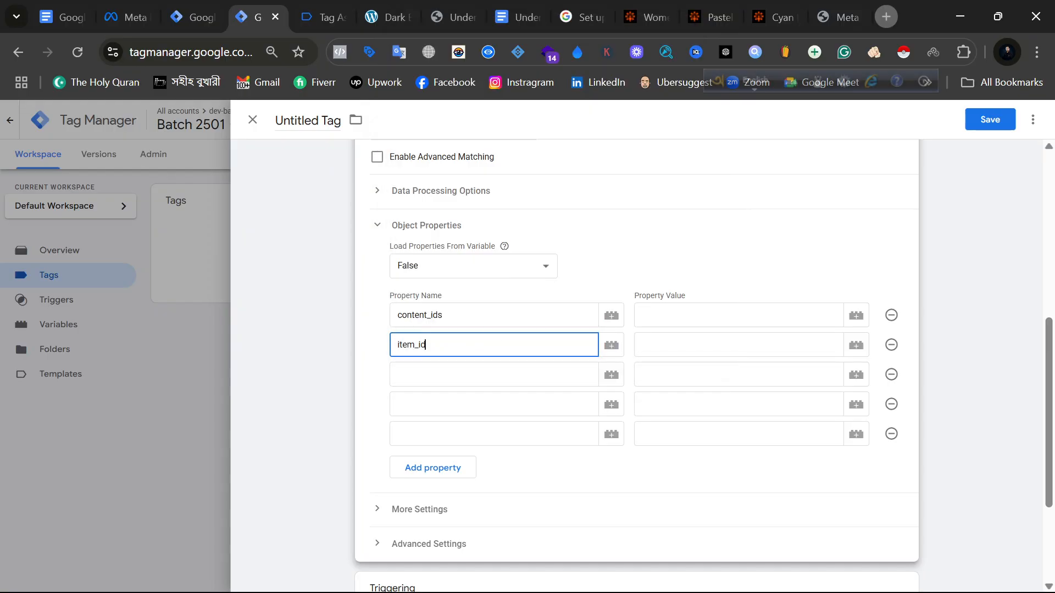
pyautogui.click(274, 370)
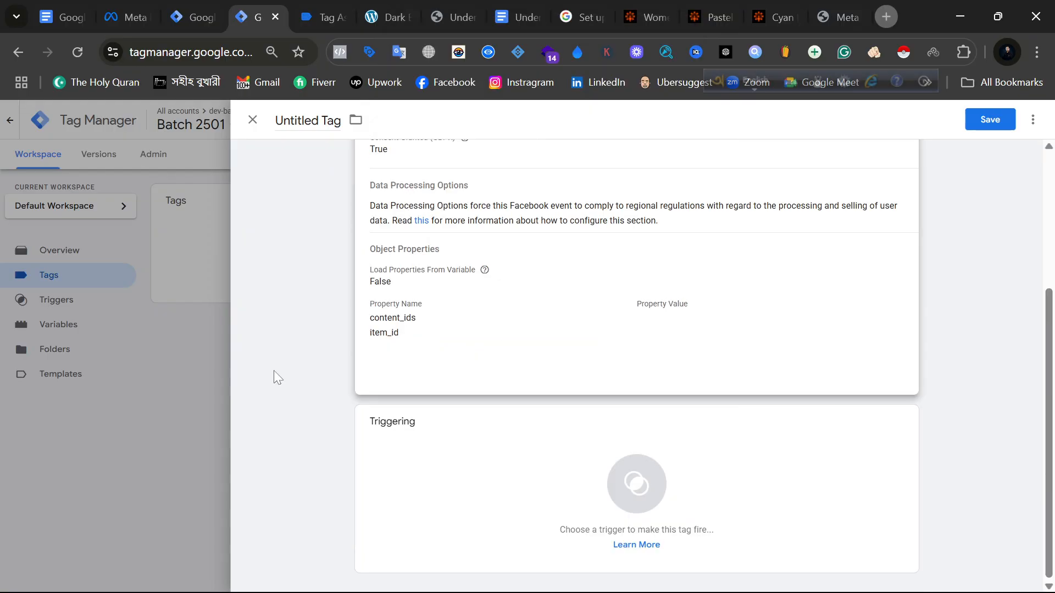
pyautogui.click(482, 319)
pyautogui.moveTo(451, 495); pyautogui.dragTo(365, 499)
pyautogui.press('BackSpace')
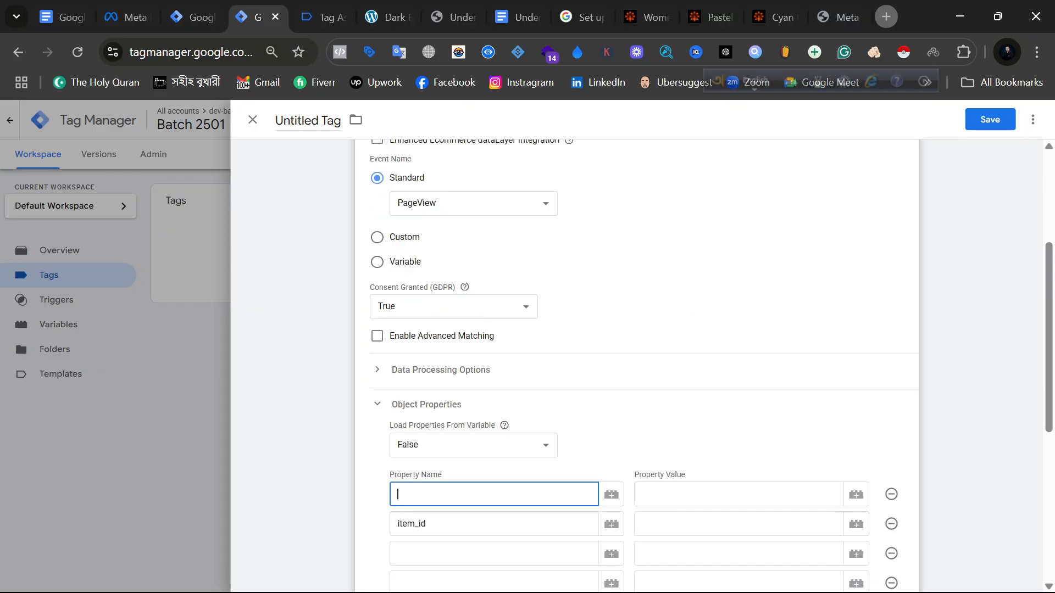
pyautogui.moveTo(434, 524); pyautogui.dragTo(351, 526)
pyautogui.press('BackSpace')
pyautogui.click(337, 513)
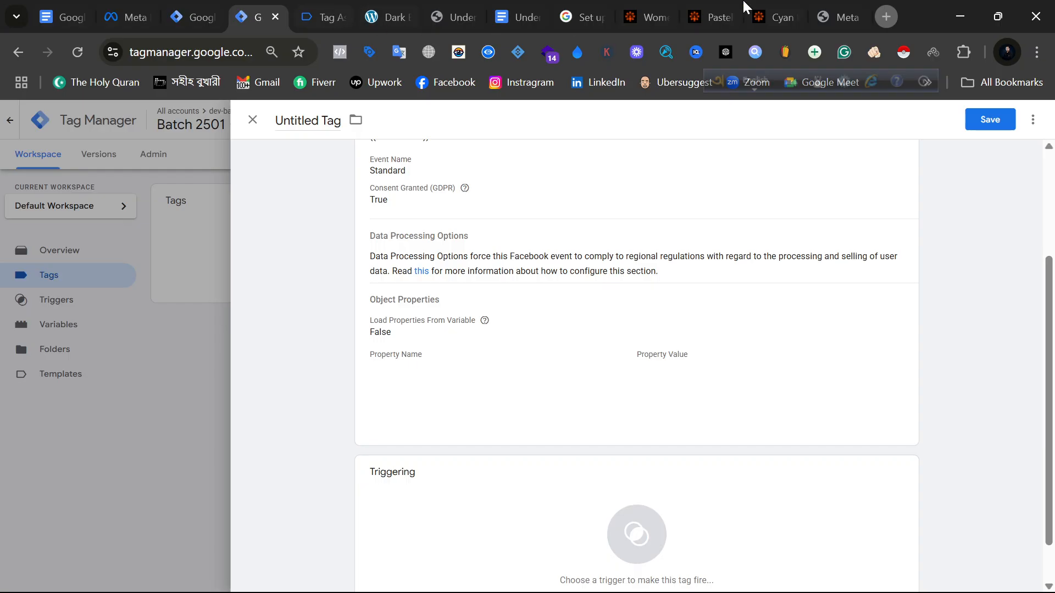
# Switch to the Meta Pixel and Web Event PDF and examine the variables and parameters listed for the ViewContent event tag.
pyautogui.click(841, 8)
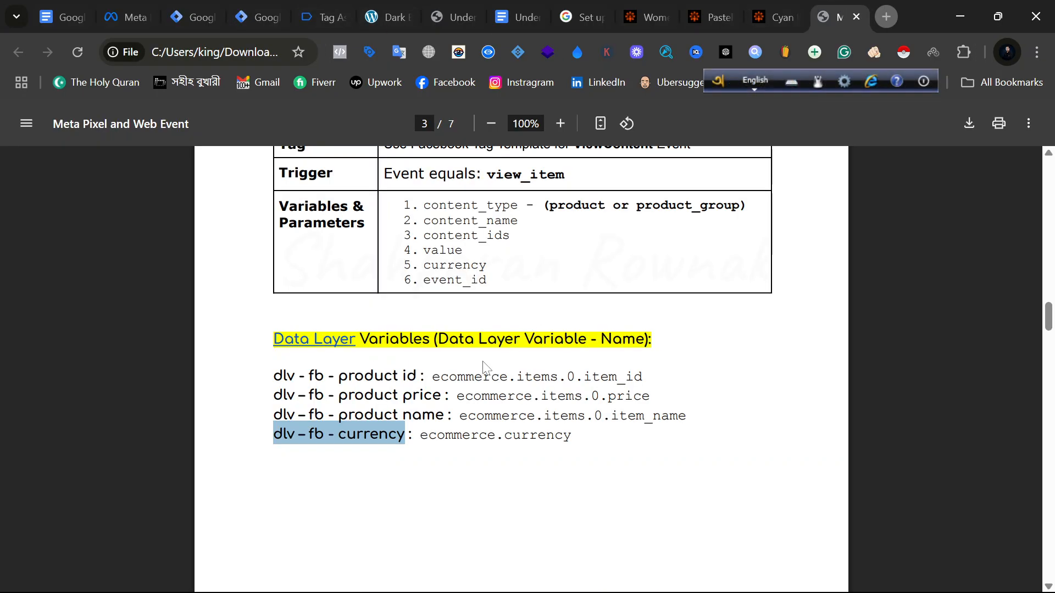
pyautogui.scroll(2, 484, 367)
pyautogui.moveTo(423, 287); pyautogui.dragTo(518, 287)
pyautogui.press('super+c')
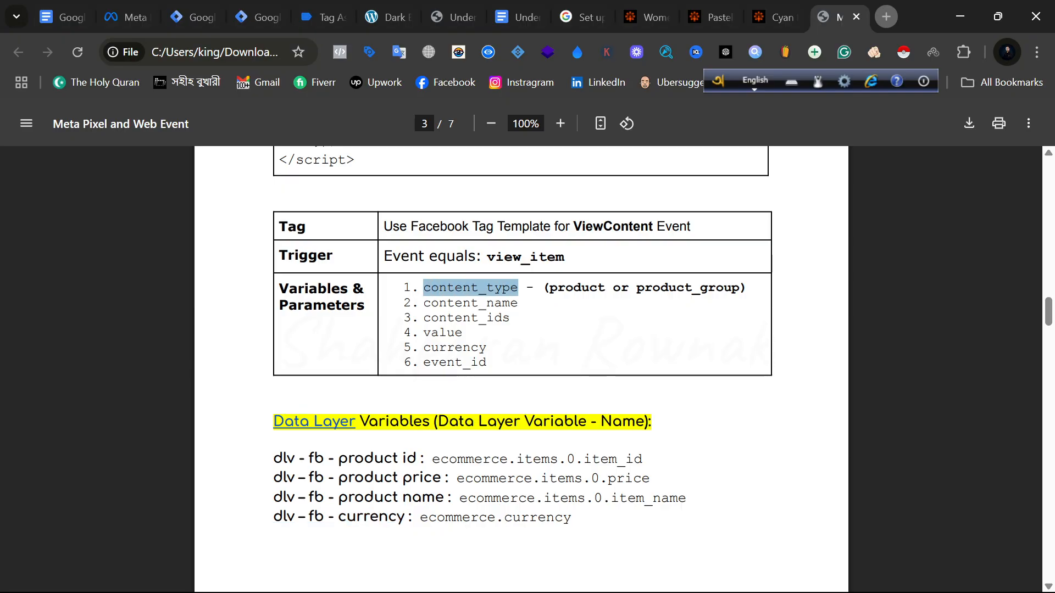
pyautogui.moveTo(423, 302); pyautogui.dragTo(510, 302)
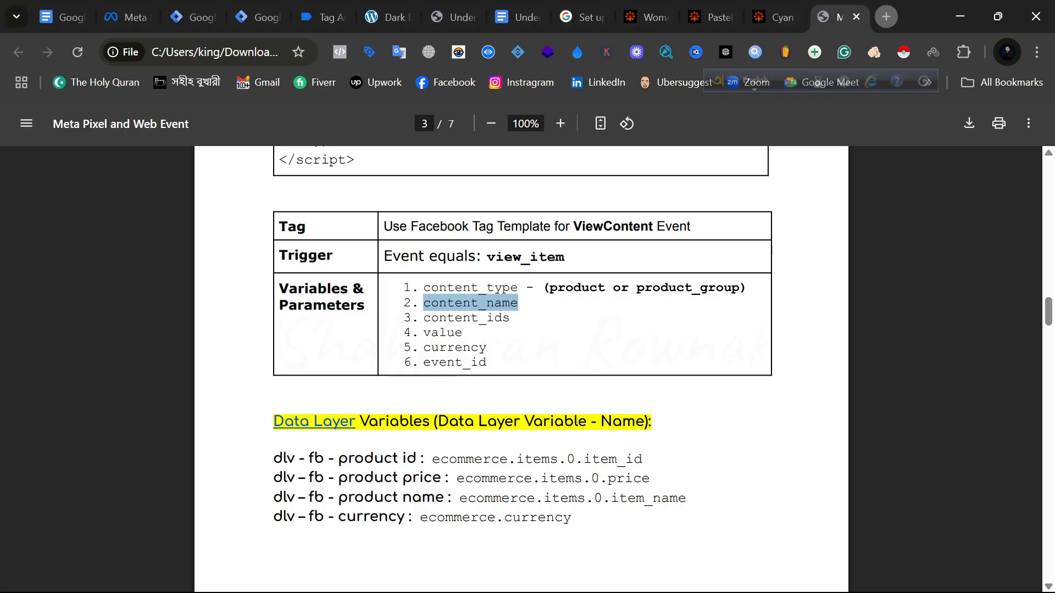
pyautogui.moveTo(423, 318); pyautogui.dragTo(510, 317)
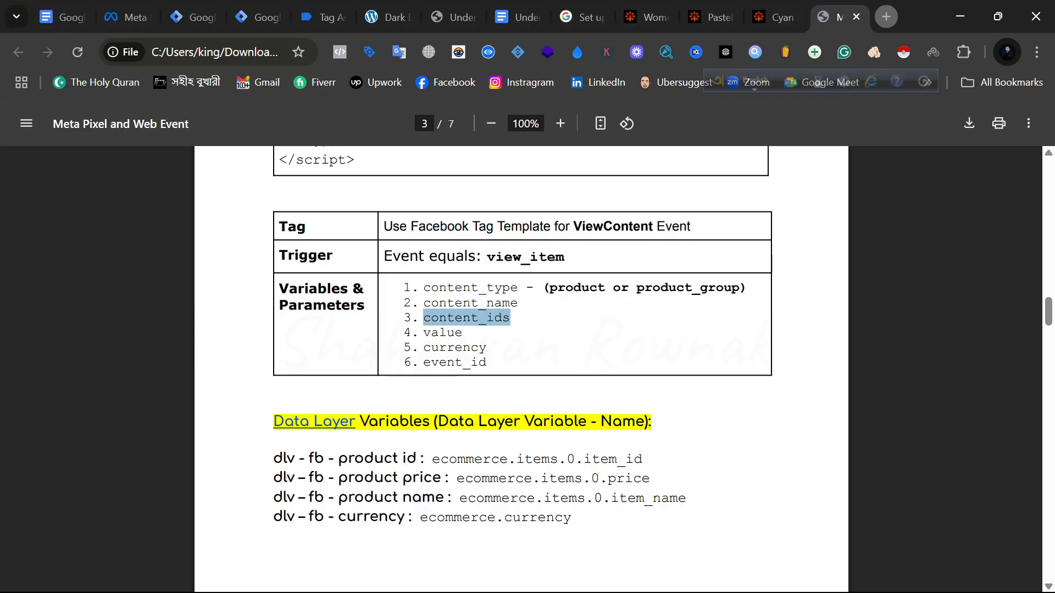
pyautogui.moveTo(423, 332); pyautogui.dragTo(439, 347)
pyautogui.click(440, 348)
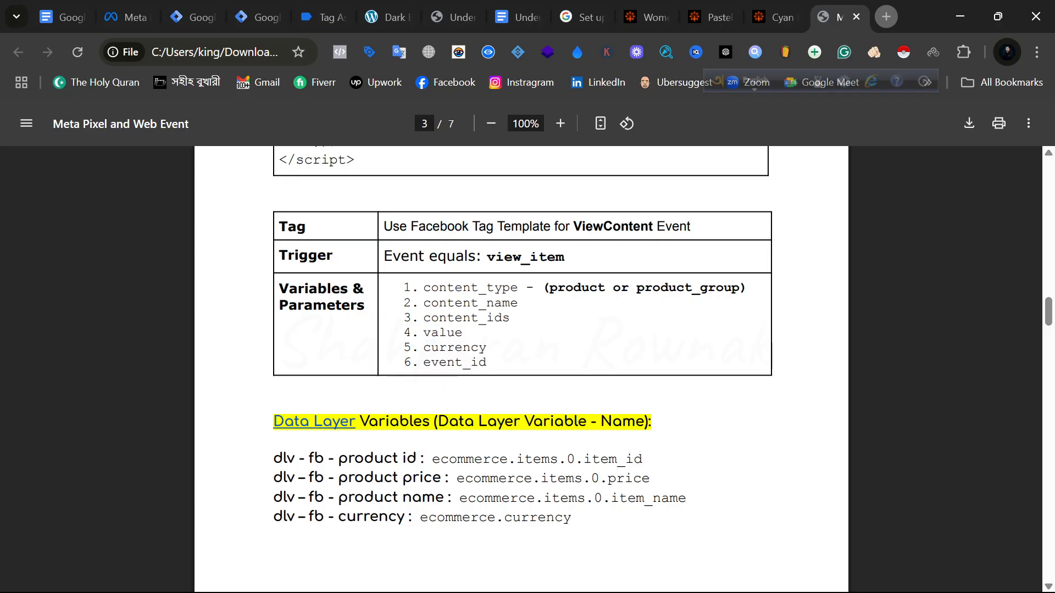
# Switch back to the untitled tag in Tag Manager and name its first object property content_type.
pyautogui.click(191, 16)
pyautogui.click(270, 18)
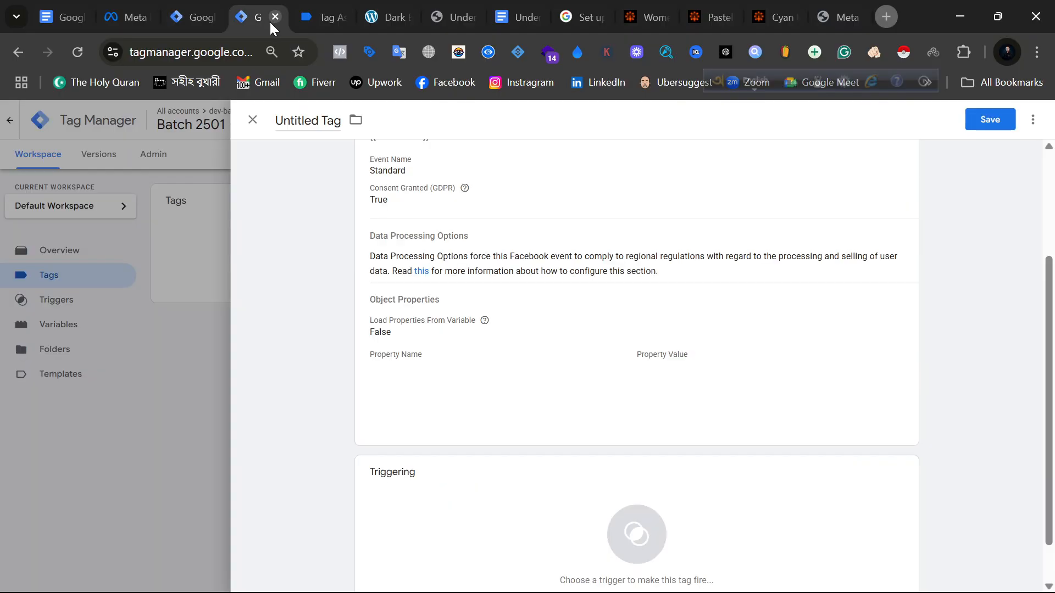
pyautogui.click(596, 343)
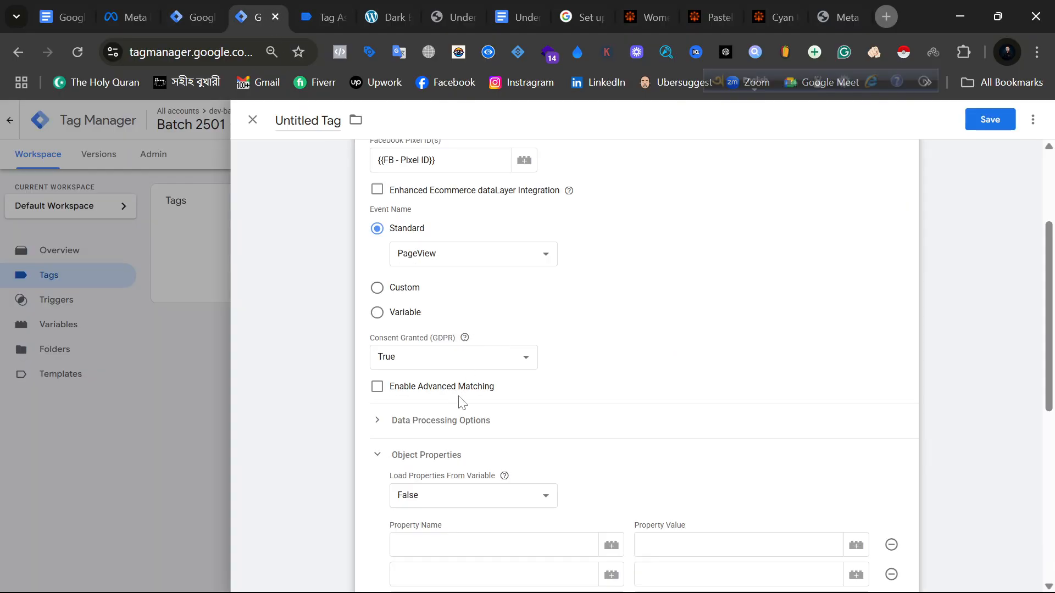
pyautogui.scroll(-3, 518, 357)
pyautogui.click(494, 379)
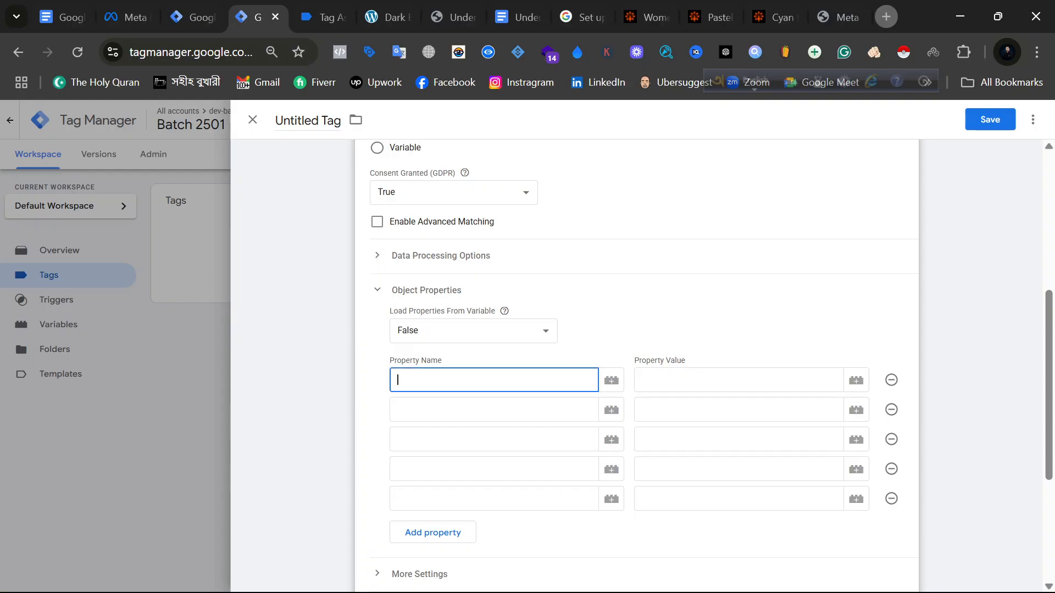
pyautogui.press('super+v')
pyautogui.scroll(-3, 492, 301)
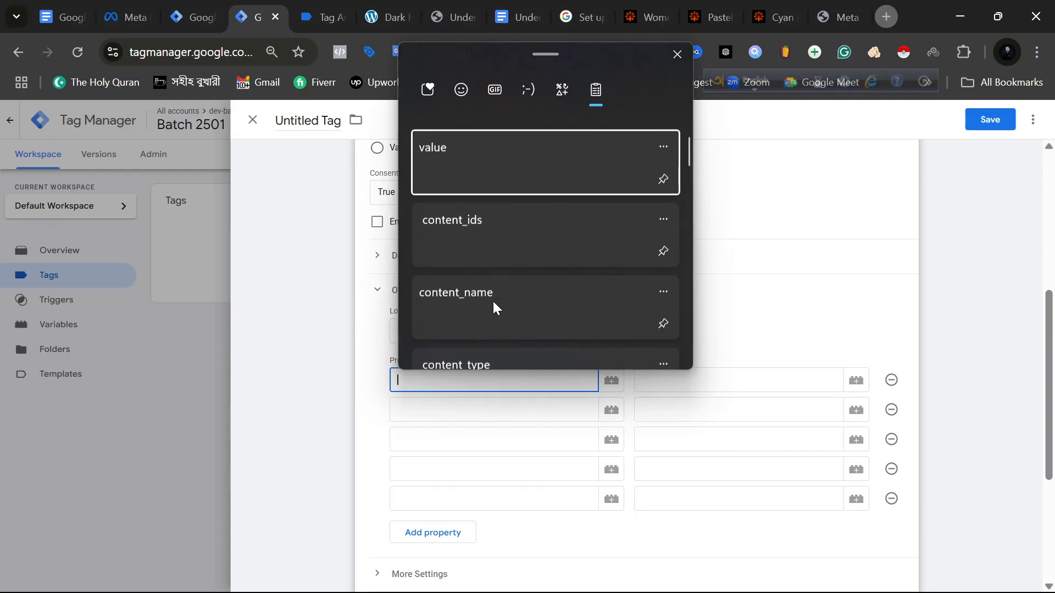
pyautogui.click(487, 266)
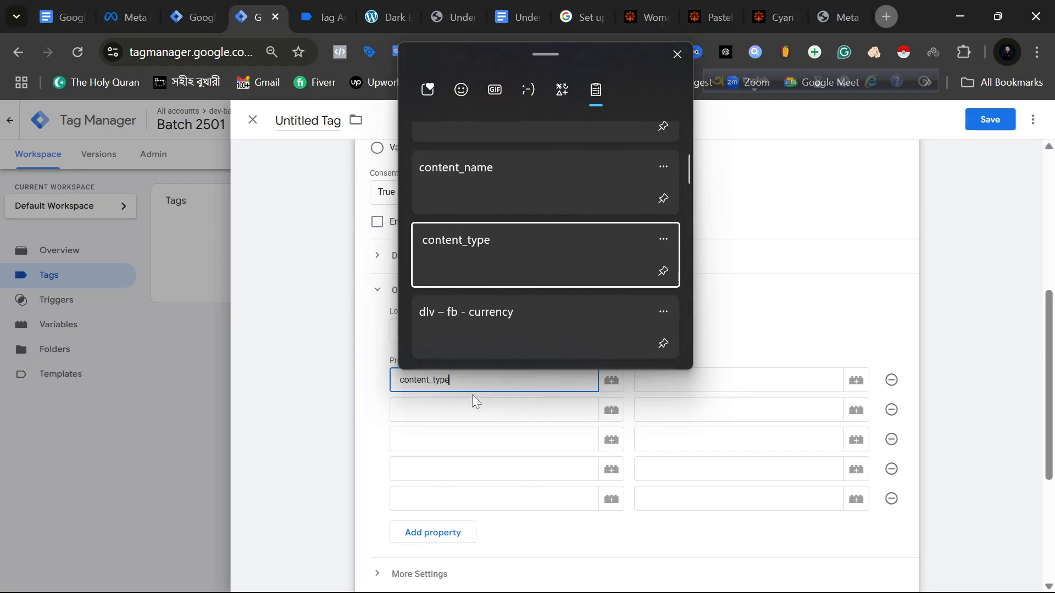
# Name the second object property content_name.
pyautogui.click(472, 409)
pyautogui.press('super+v')
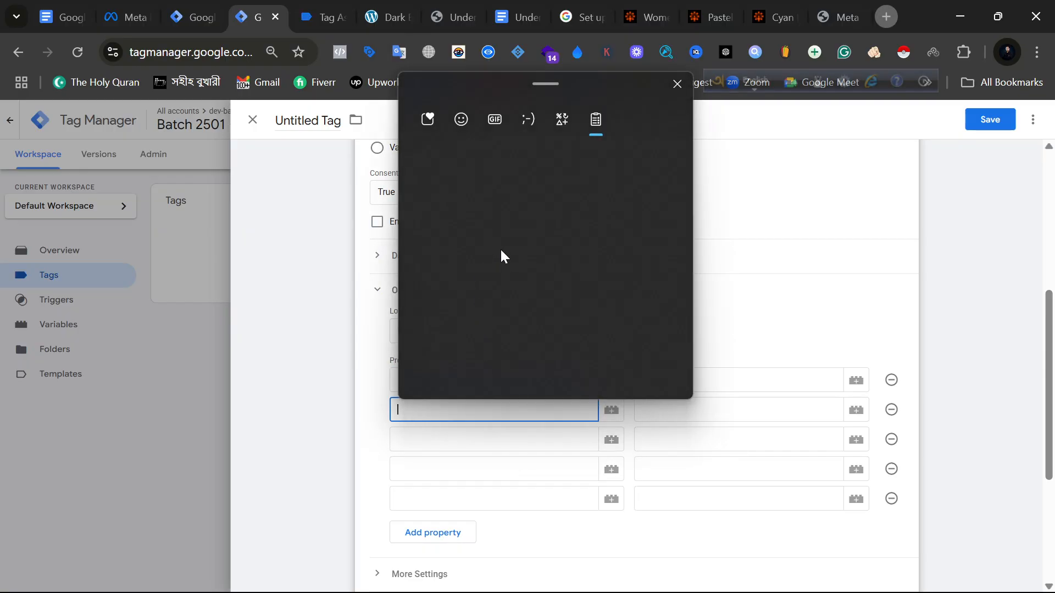
pyautogui.scroll(-1, 521, 352)
pyautogui.click(520, 333)
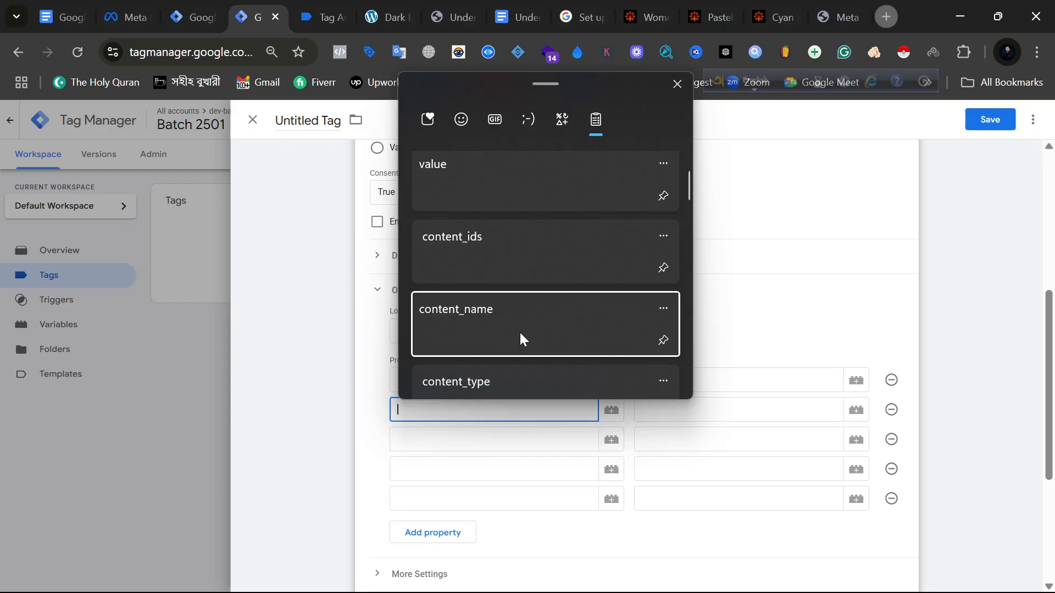
# Name the third object property content_ids and the fourth one value.
pyautogui.click(483, 439)
pyautogui.press('super+v')
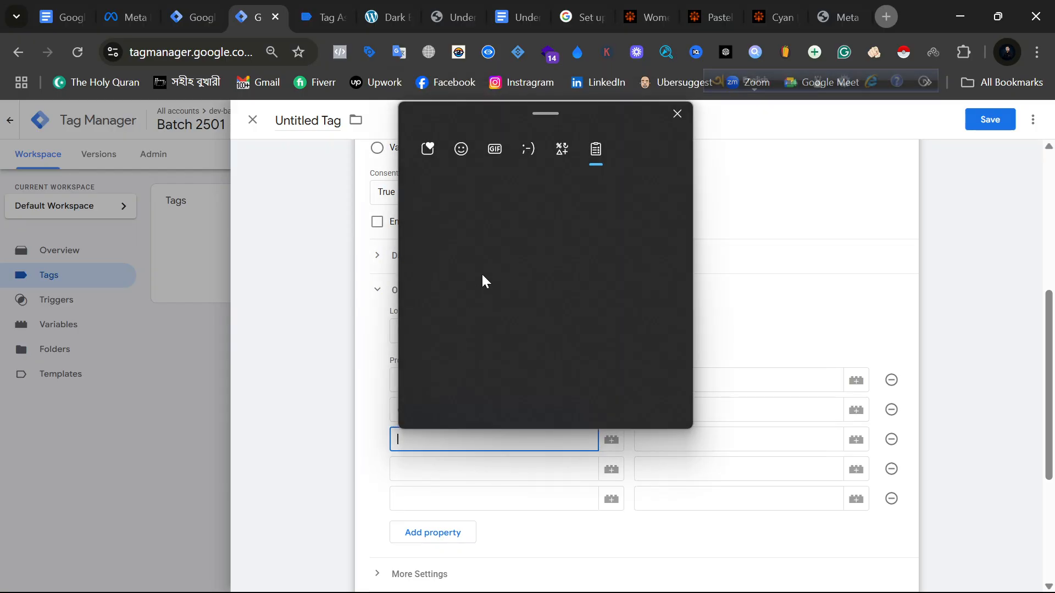
pyautogui.press('Return')
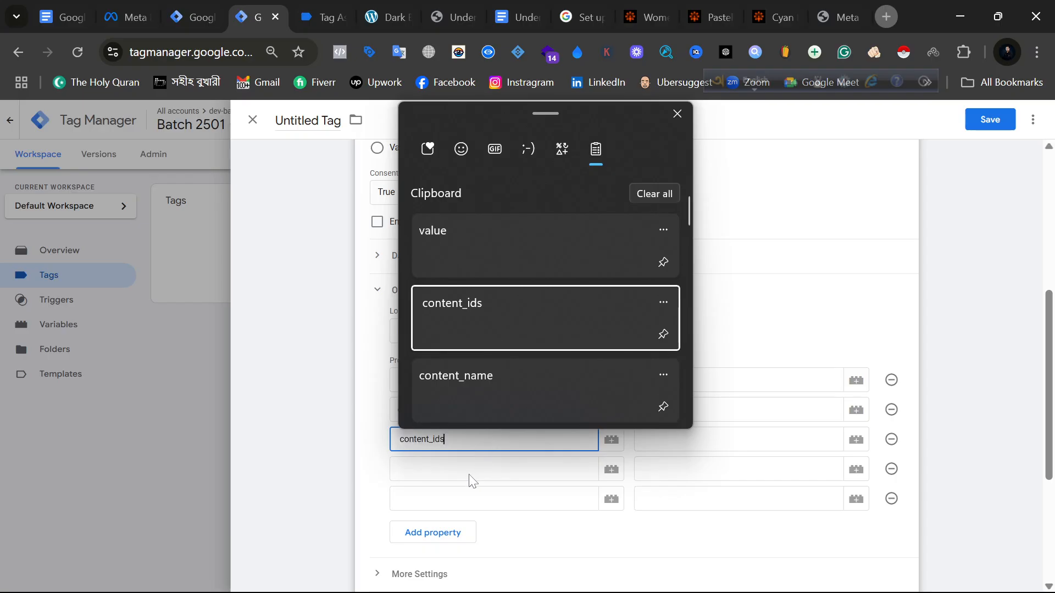
pyautogui.click(466, 468)
pyautogui.press('super+v')
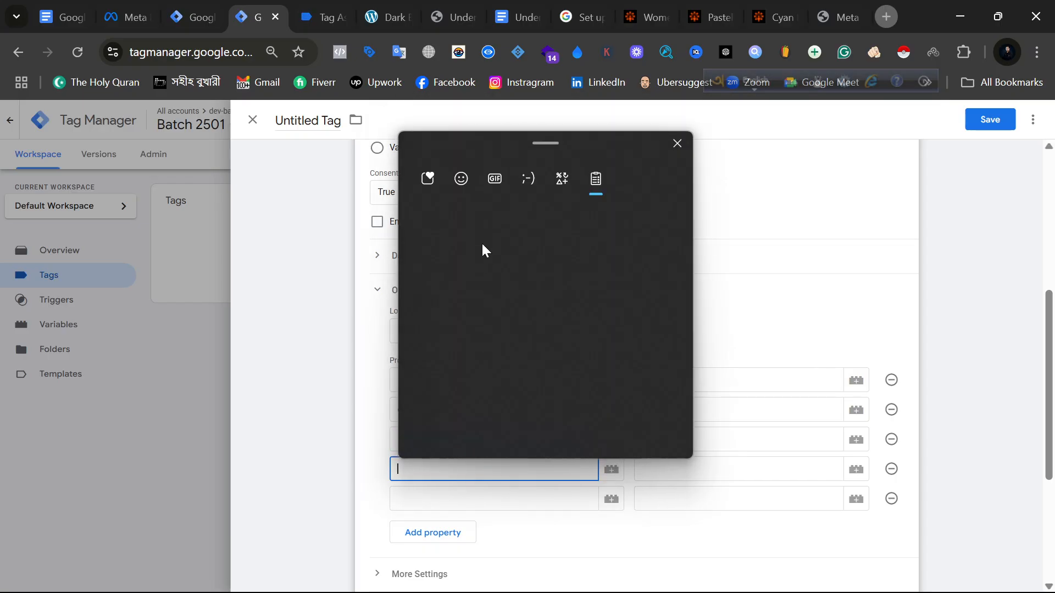
# Look up the currency key in Tag Assistant's view_item_list data layer and name the tag's fifth object property currency.
pyautogui.click(484, 497)
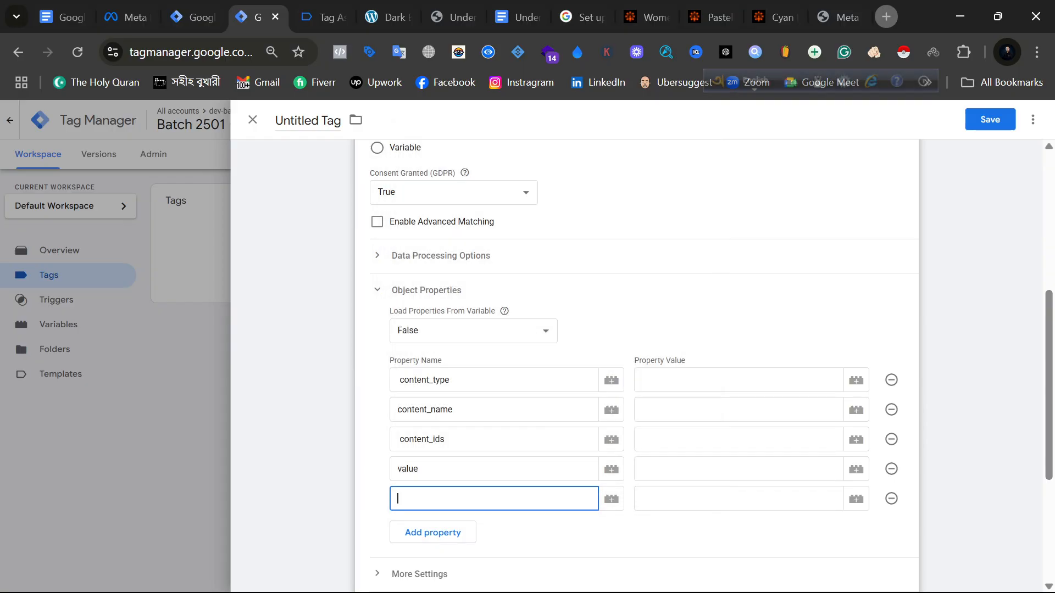
pyautogui.click(321, 12)
pyautogui.click(288, 360)
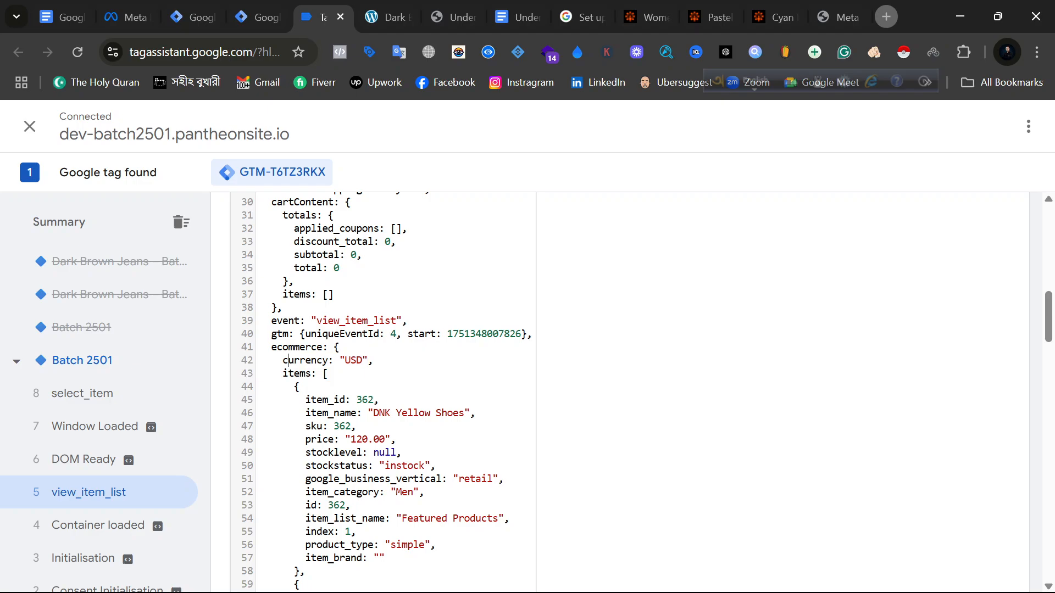
pyautogui.doubleClick(288, 360)
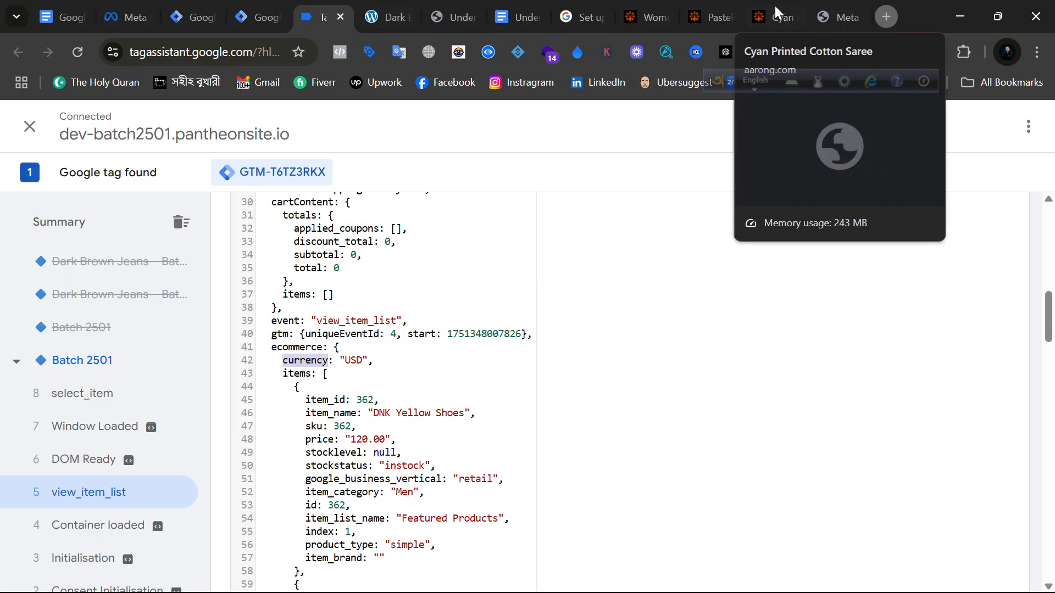
pyautogui.click(248, 12)
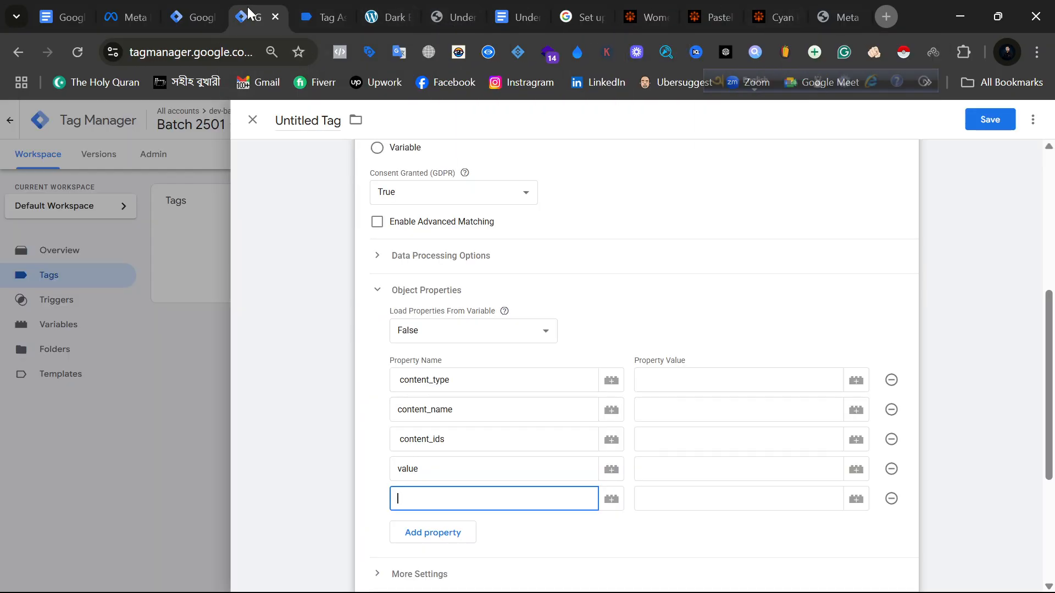
pyautogui.write('currency')
pyautogui.click(738, 380)
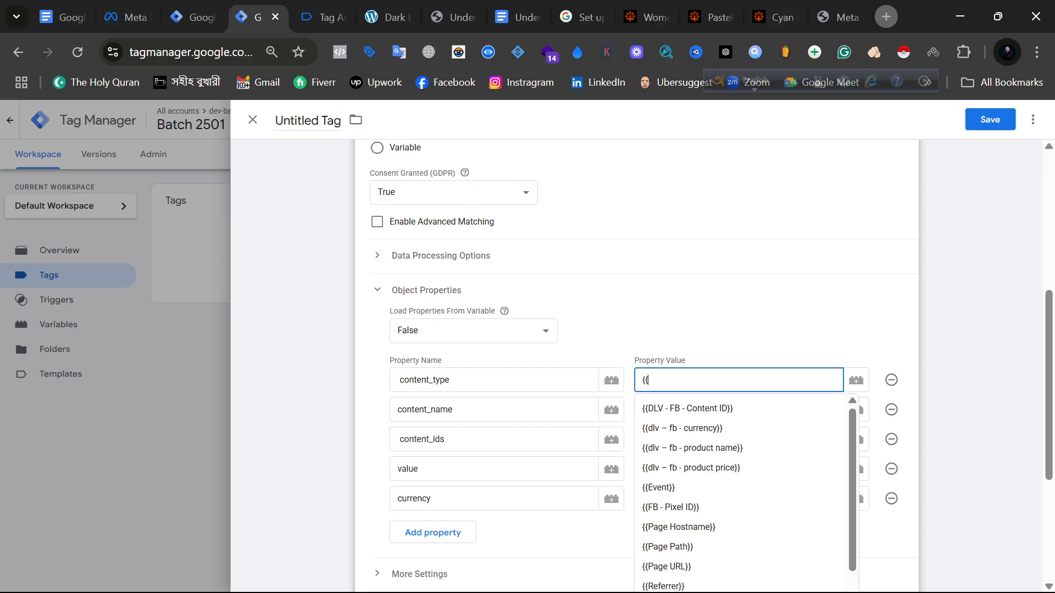
pyautogui.press('BackSpace')
pyautogui.press('BackSpace')
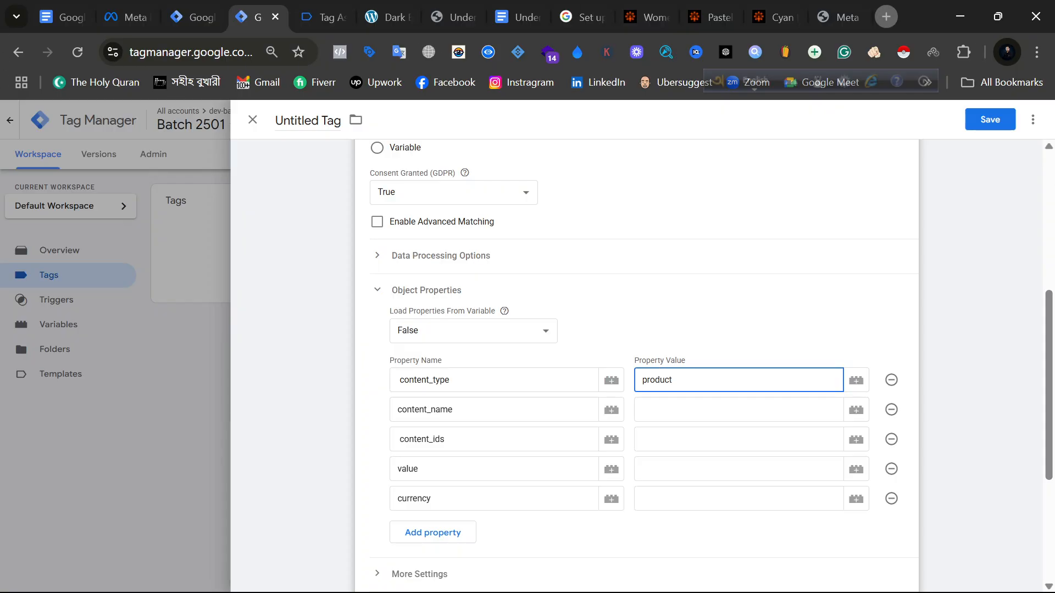
# Set the content_name property's value to the {{dlv – fb - product name}} variable.
pyautogui.click(715, 410)
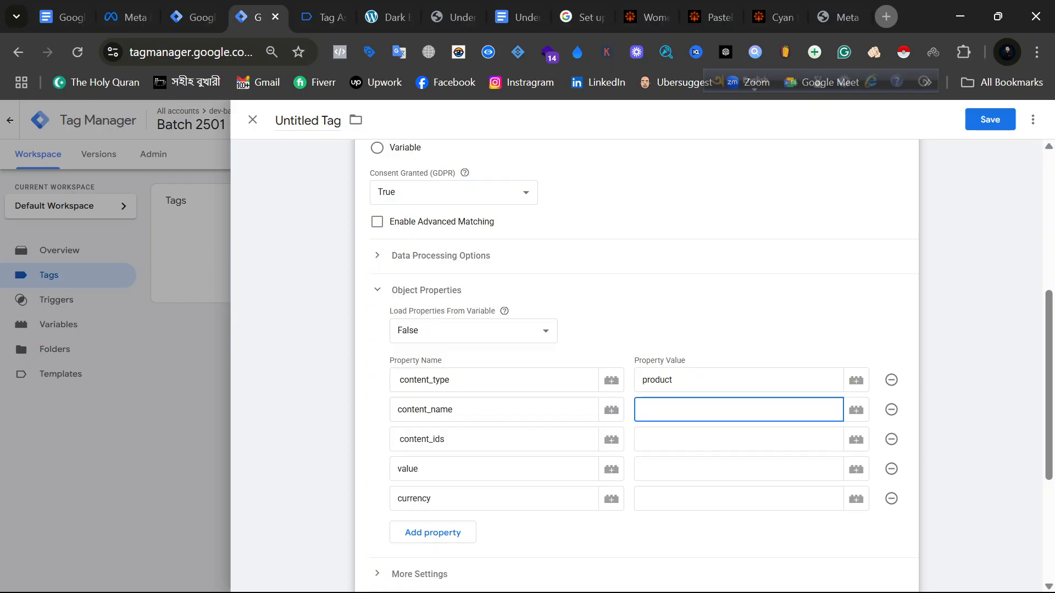
pyautogui.write('{{')
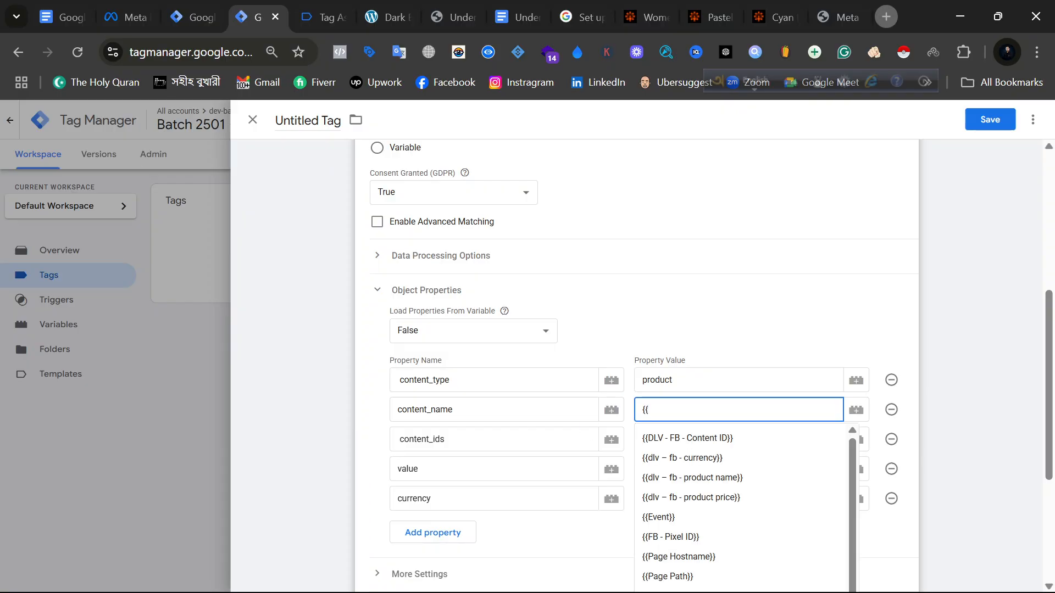
pyautogui.click(679, 479)
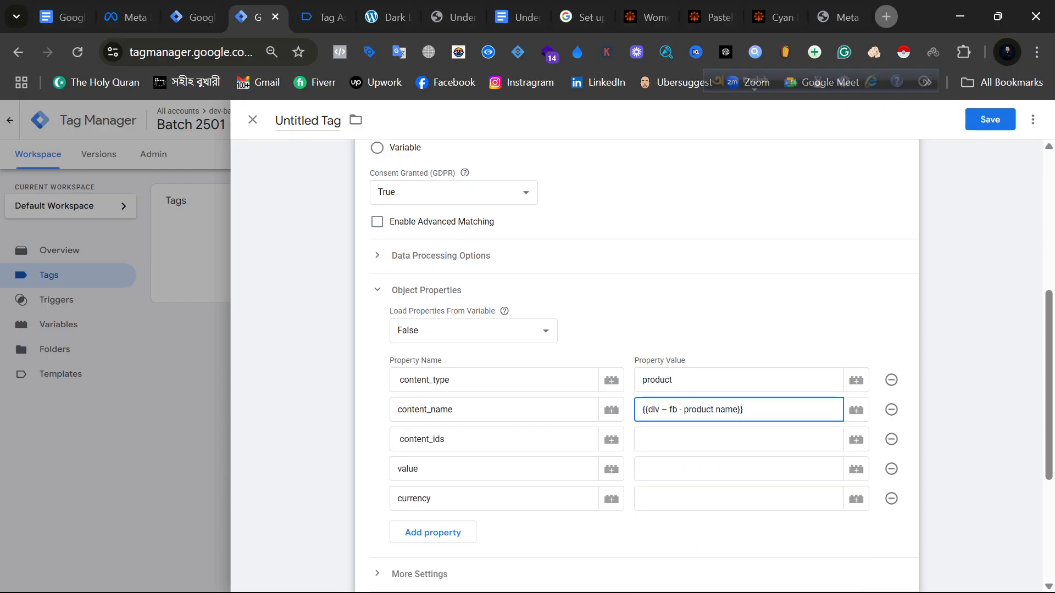
# Set the content_ids property's value to the {{DLV - FB - Content ID}} variable.
pyautogui.click(687, 439)
pyautogui.write('{{')
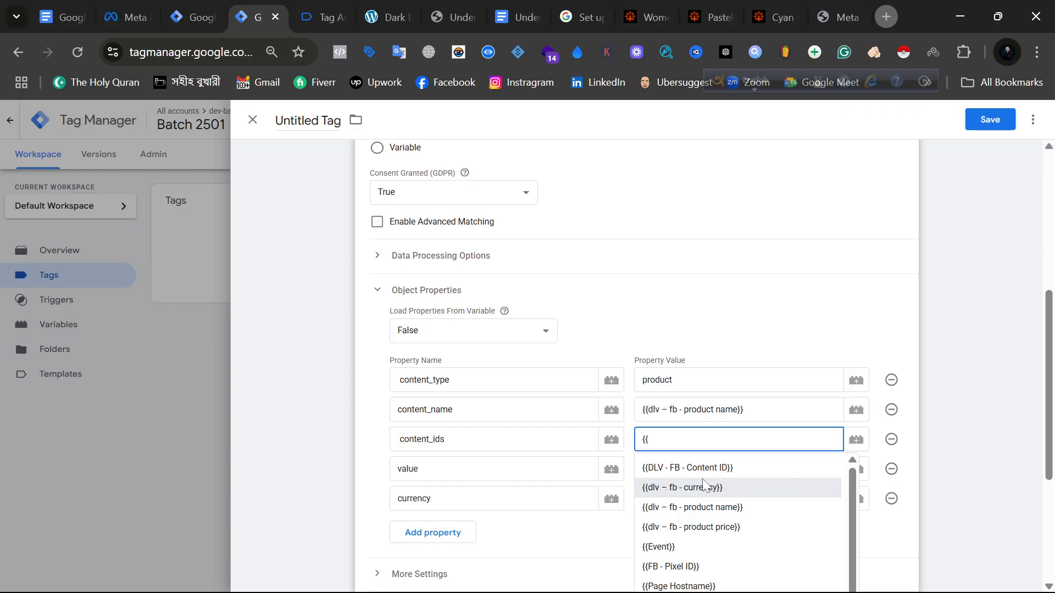
pyautogui.hotkey('ctrl', '+')
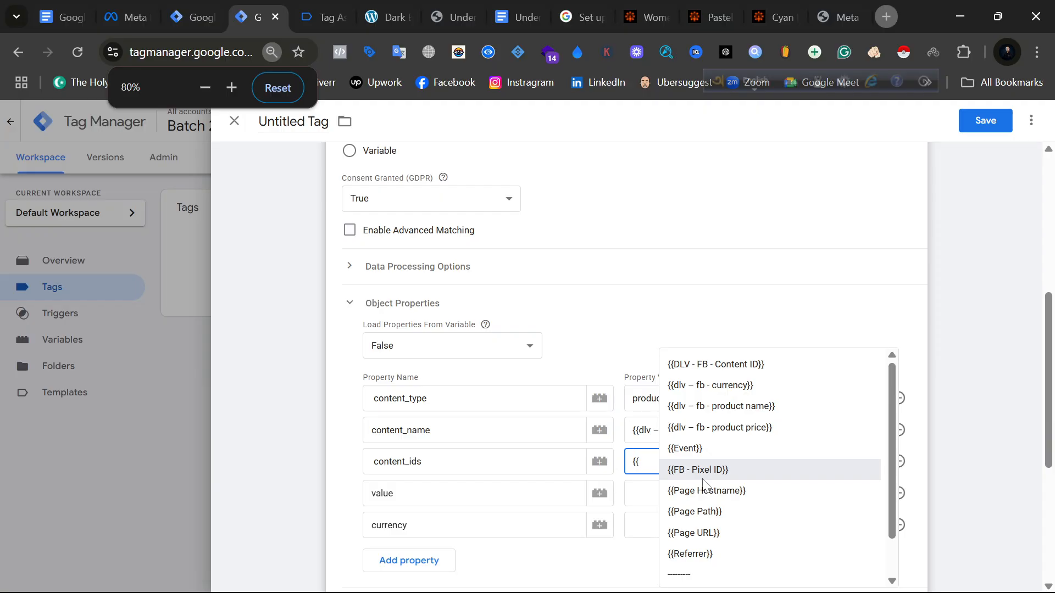
pyautogui.hotkey('ctrl', '+')
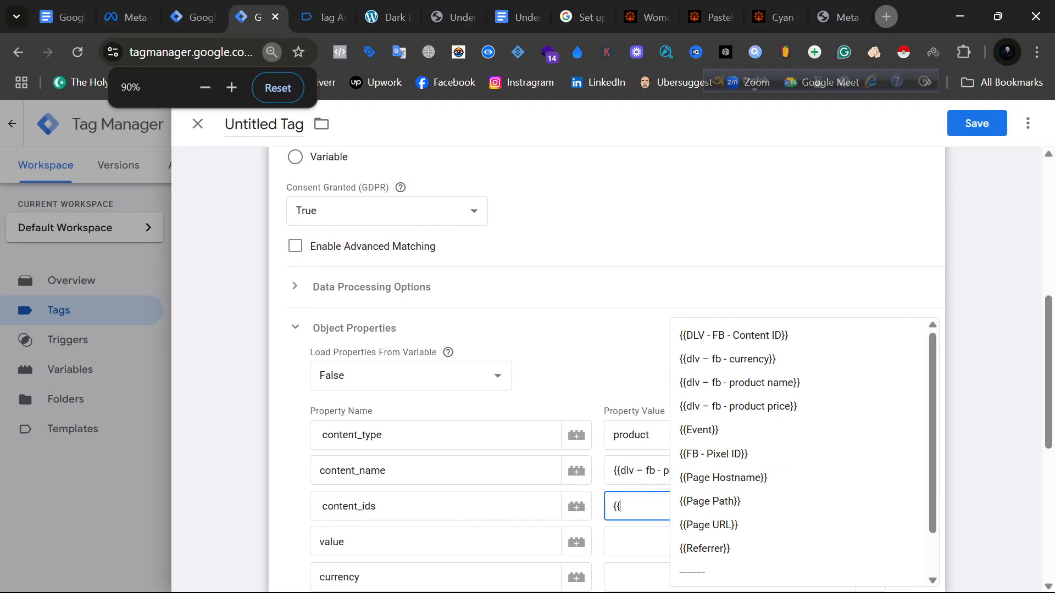
pyautogui.scroll(-3, 604, 368)
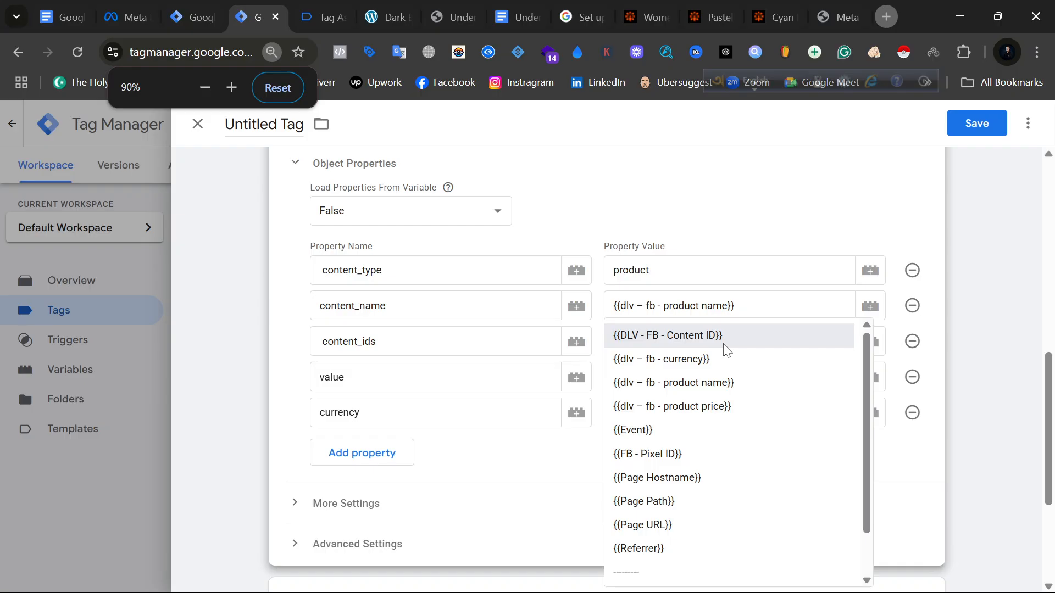
pyautogui.click(783, 222)
pyautogui.click(621, 343)
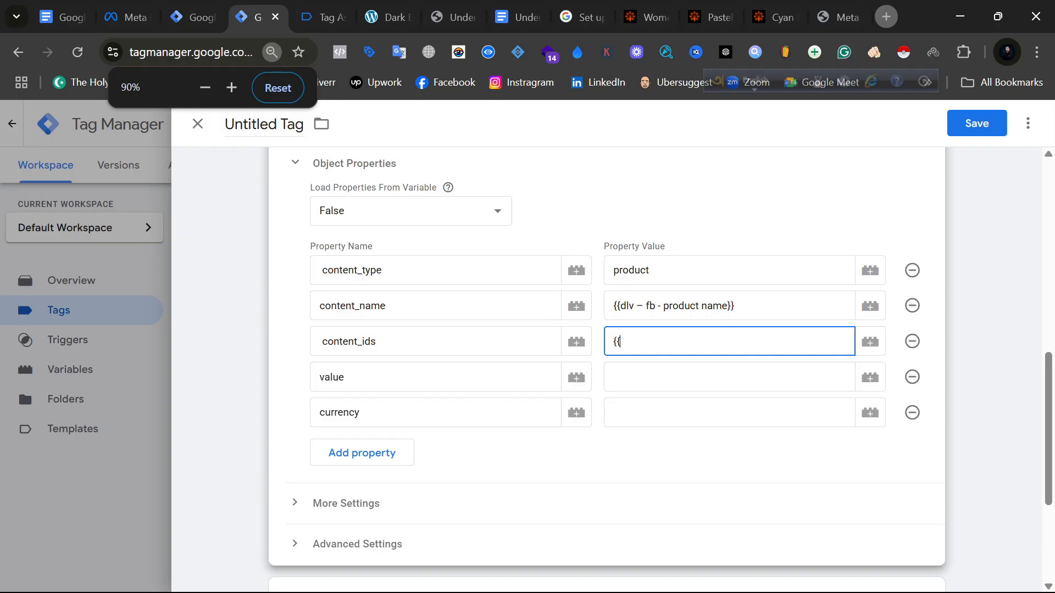
pyautogui.press('BackSpace')
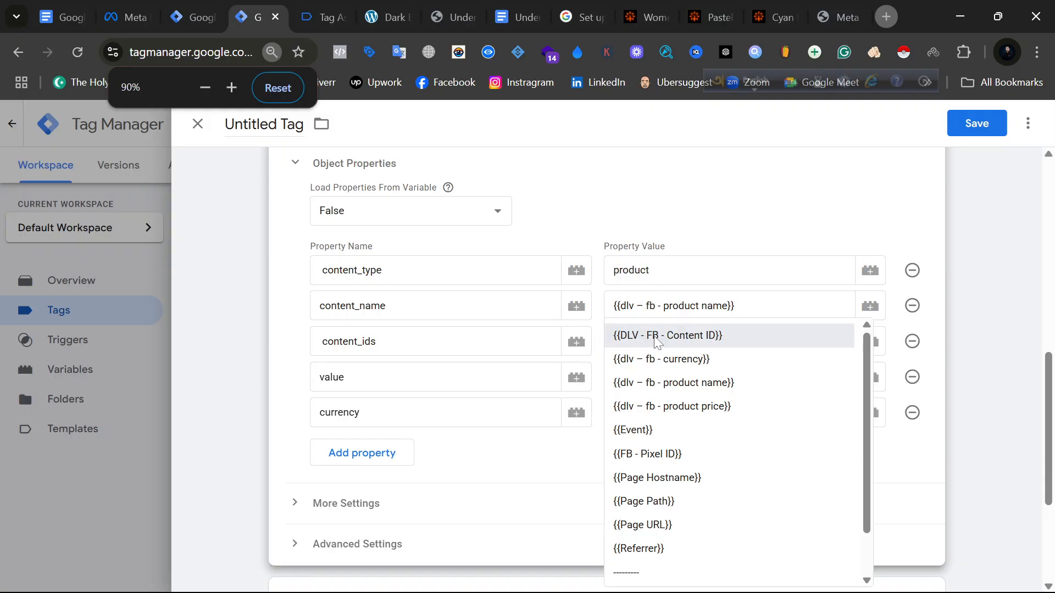
pyautogui.click(657, 339)
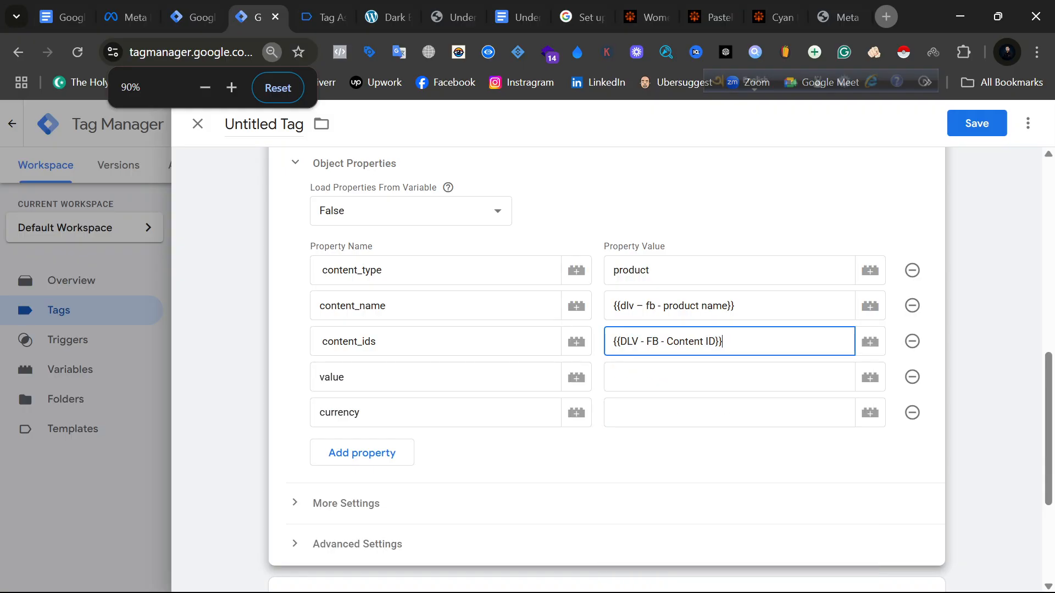
# Assign the {{dlv – fb - product price}} variable to the value property.
pyautogui.click(664, 377)
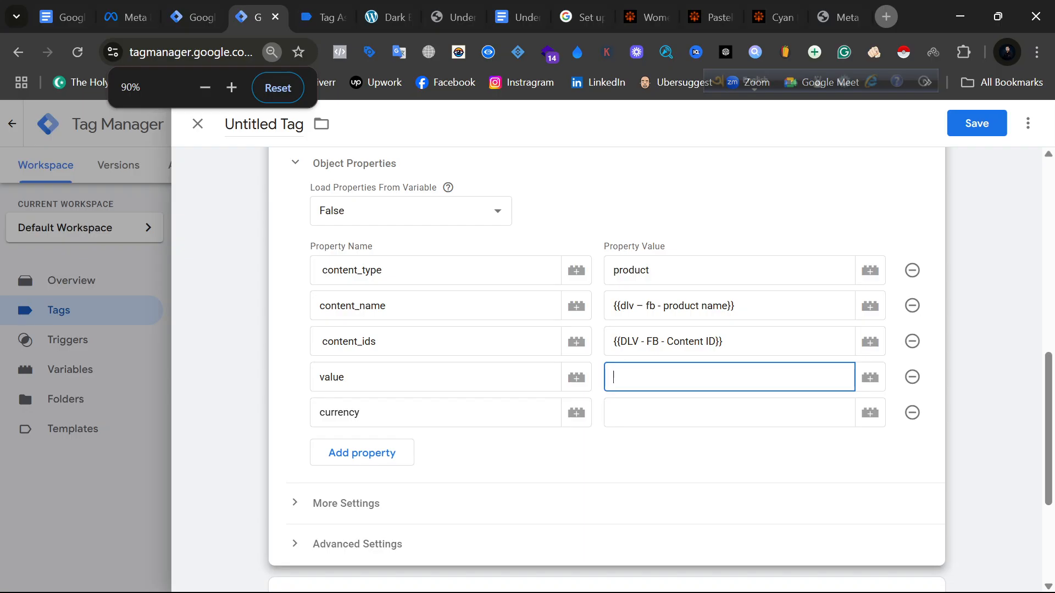
pyautogui.write('{{')
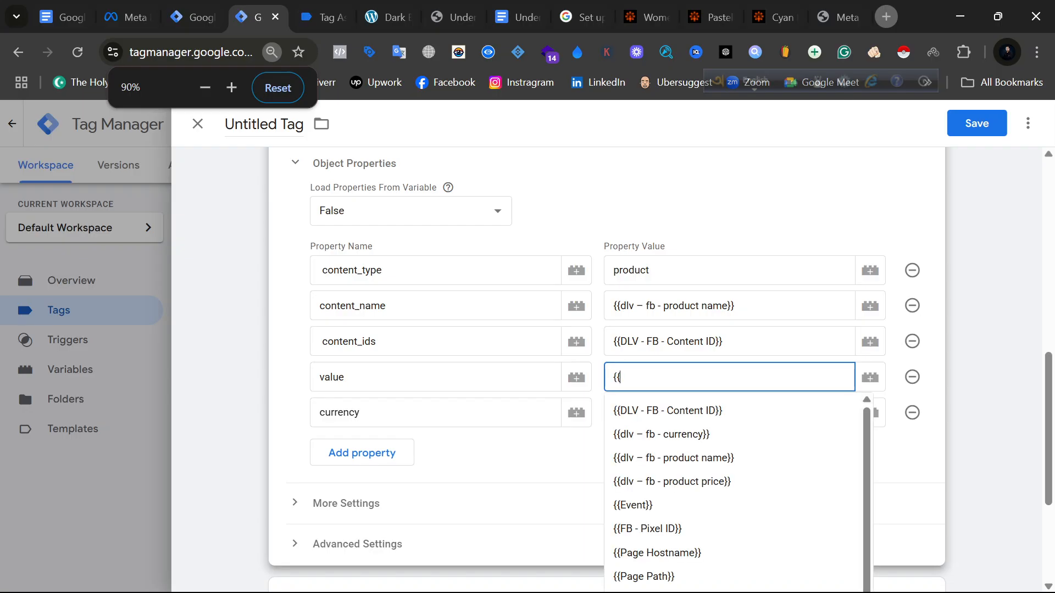
pyautogui.click(679, 481)
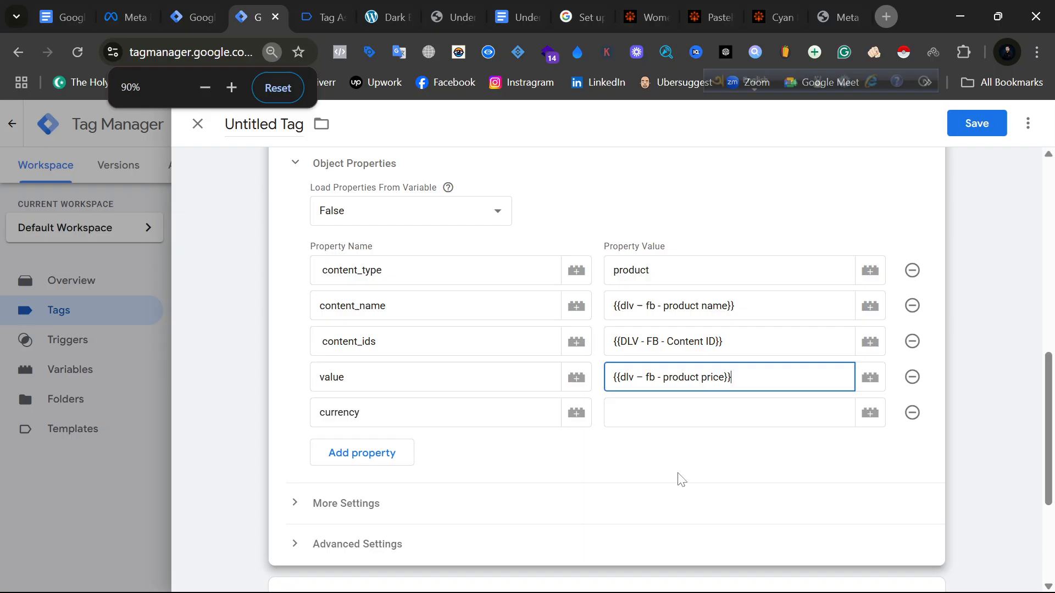
# Assign the {{dlv – fb - currency}} variable to the currency property and finish editing the tag configuration.
pyautogui.click(664, 404)
pyautogui.write('{')
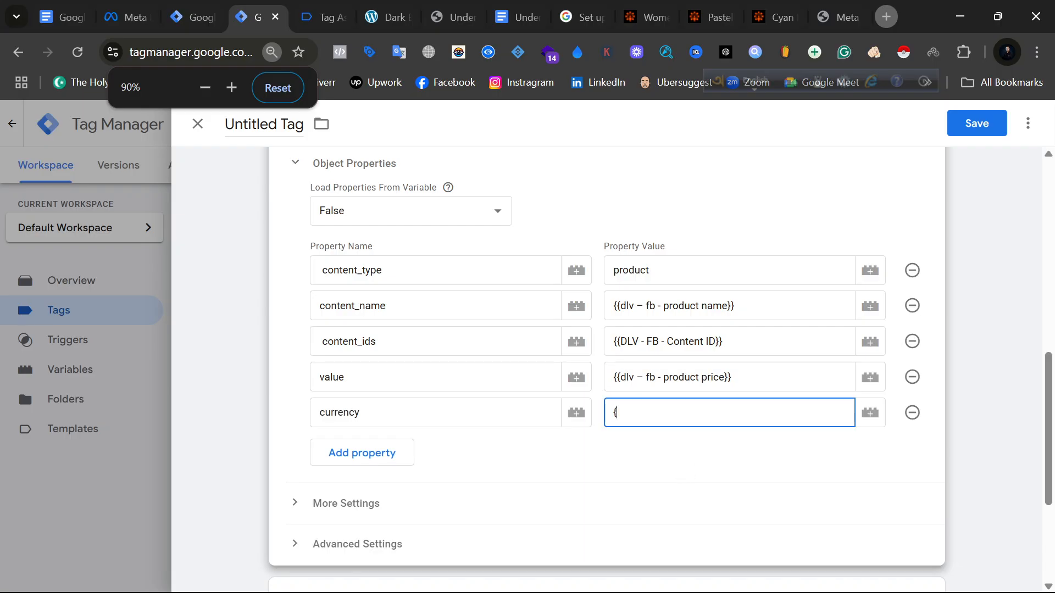
pyautogui.write('{')
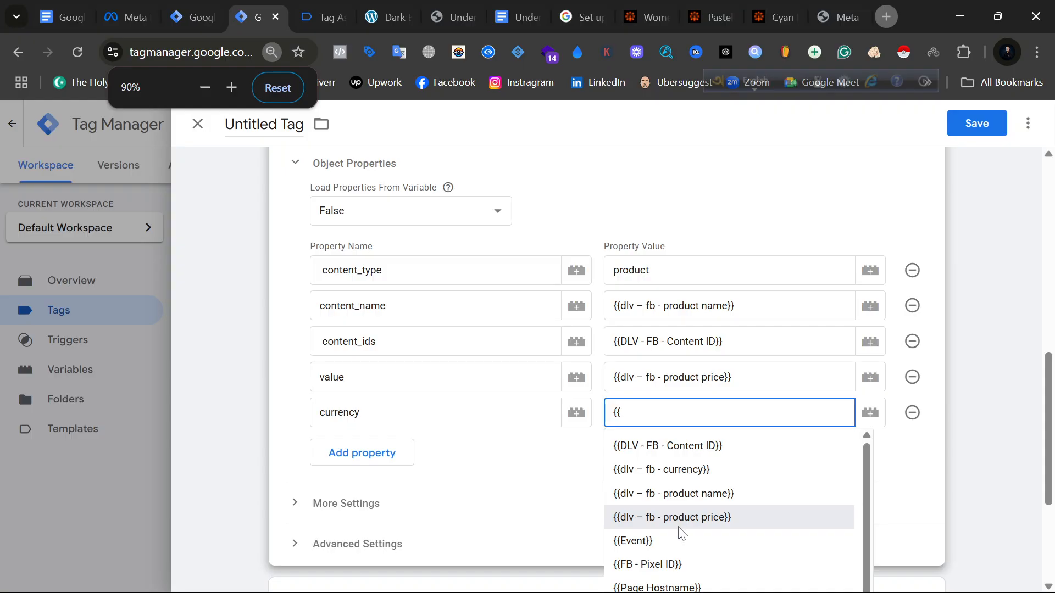
pyautogui.click(676, 474)
pyautogui.click(652, 471)
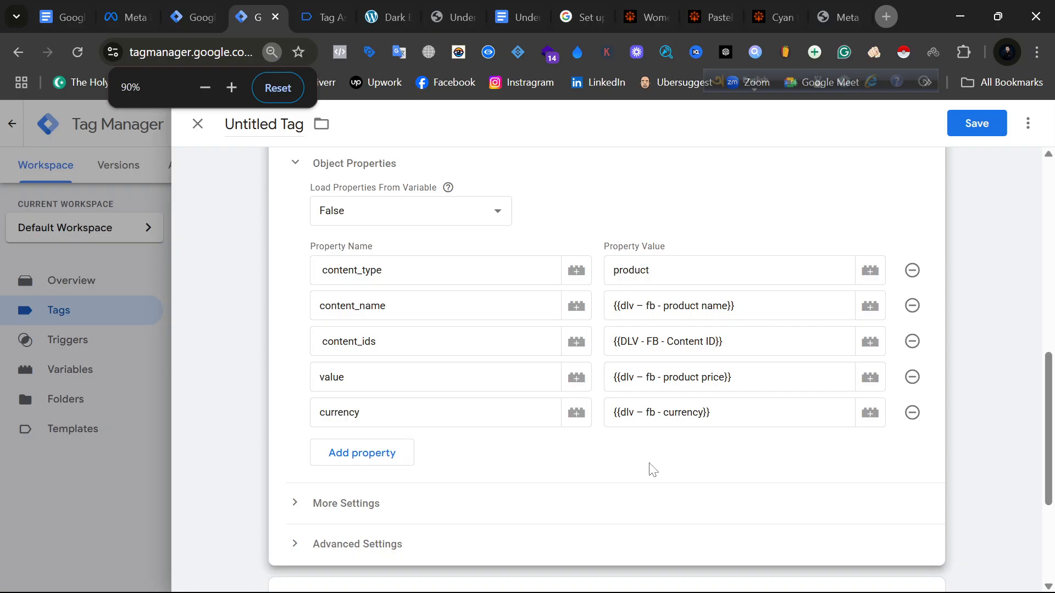
pyautogui.rightClick(652, 471)
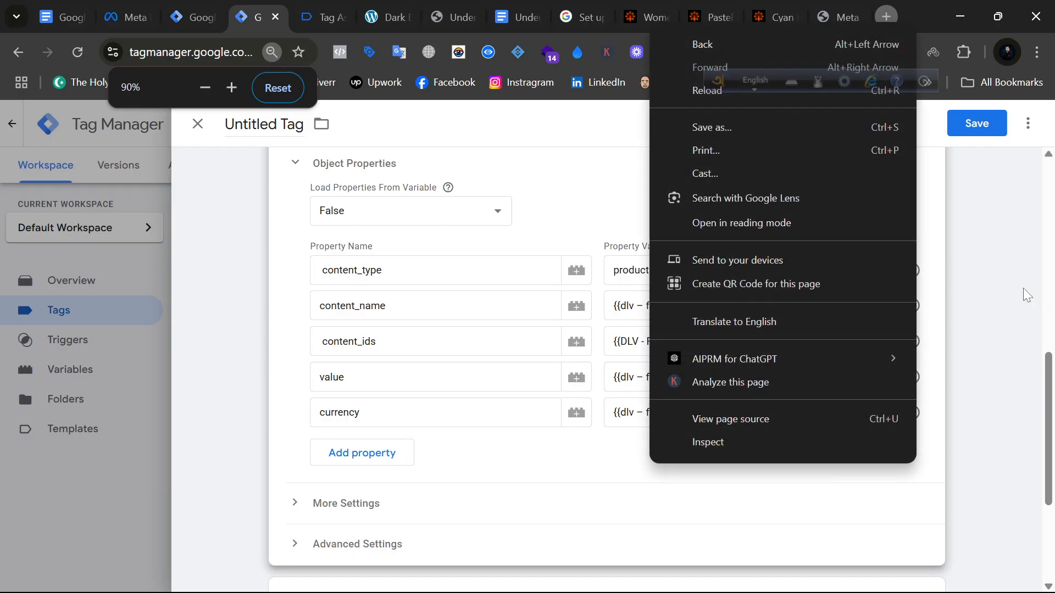
pyautogui.click(966, 289)
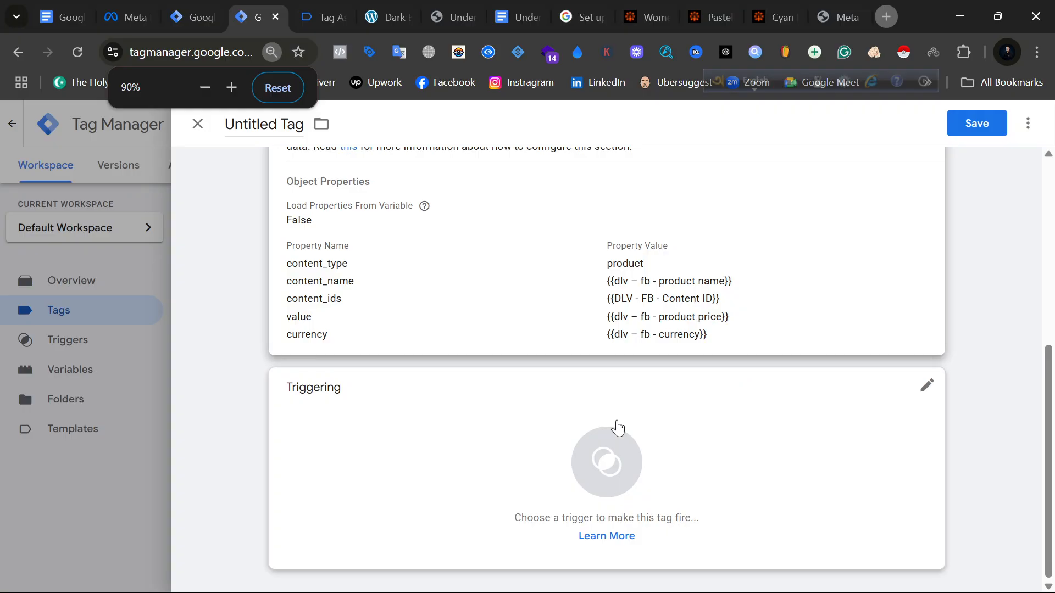
# Add the All Pages page view trigger to the tag and review its configuration.
pyautogui.click(556, 440)
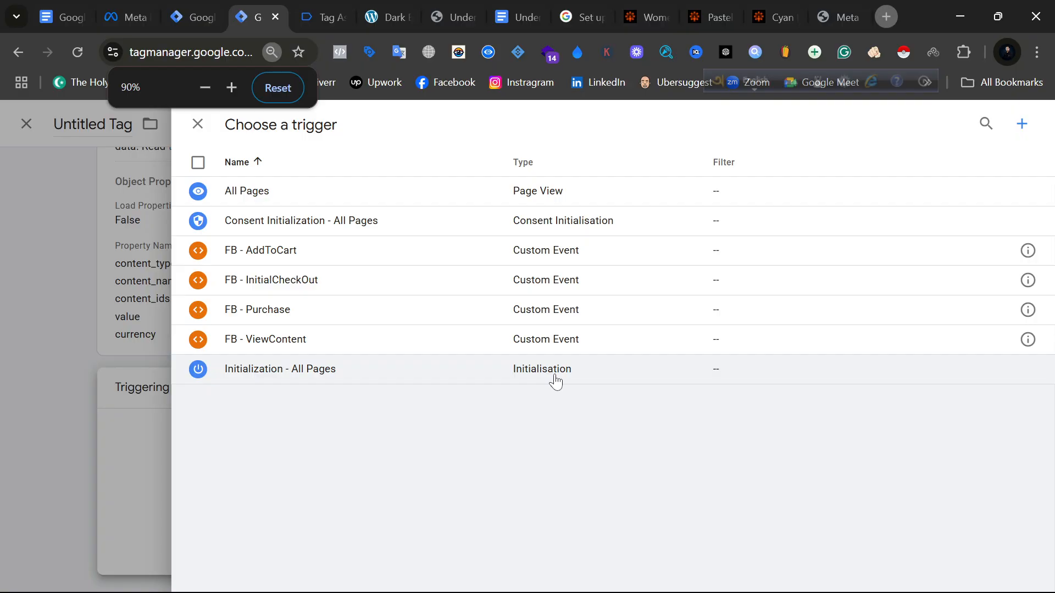
pyautogui.click(544, 184)
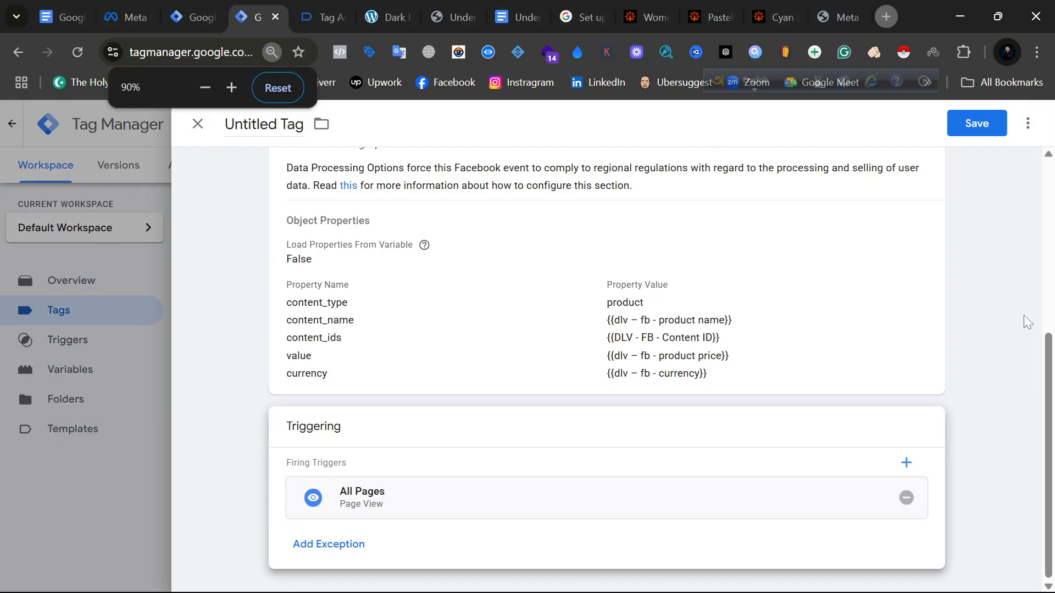
pyautogui.scroll(6, 975, 297)
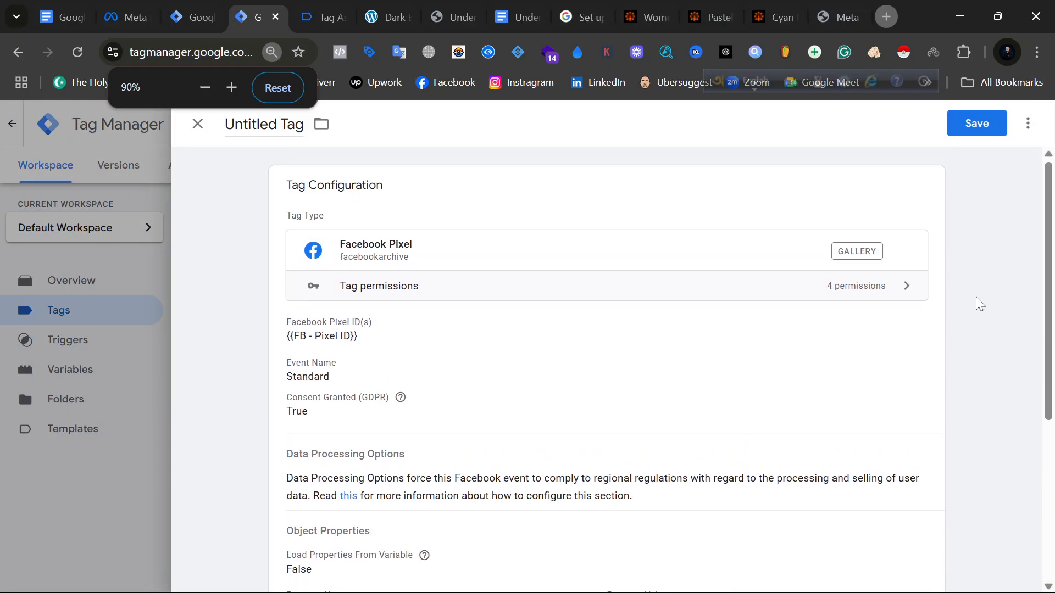
pyautogui.scroll(-4, 977, 301)
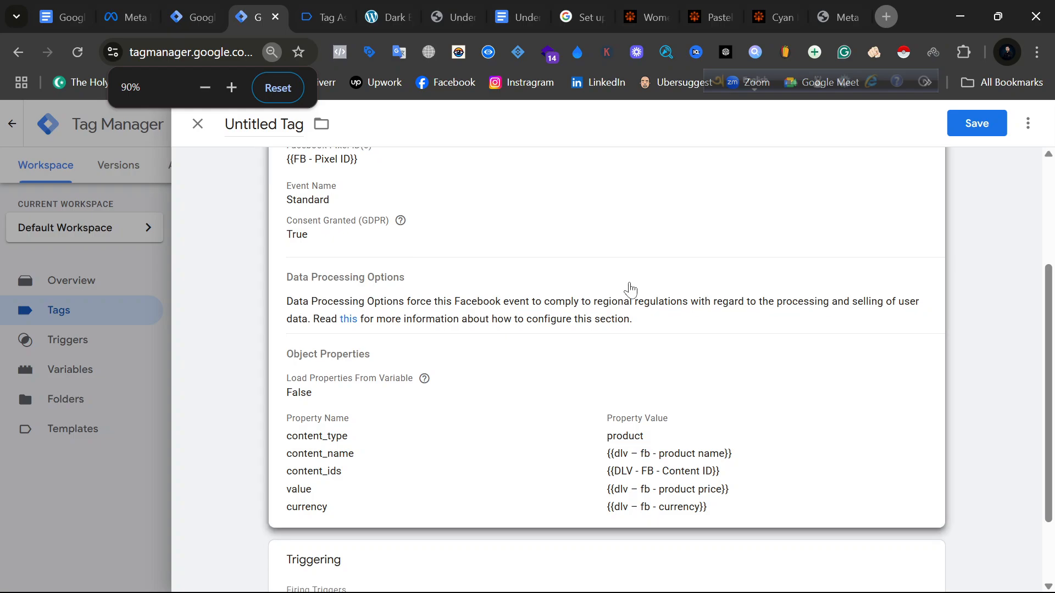
pyautogui.scroll(-2, 630, 290)
# Rename the untitled tag as FB - PageView - Tag.
pyautogui.click(264, 124)
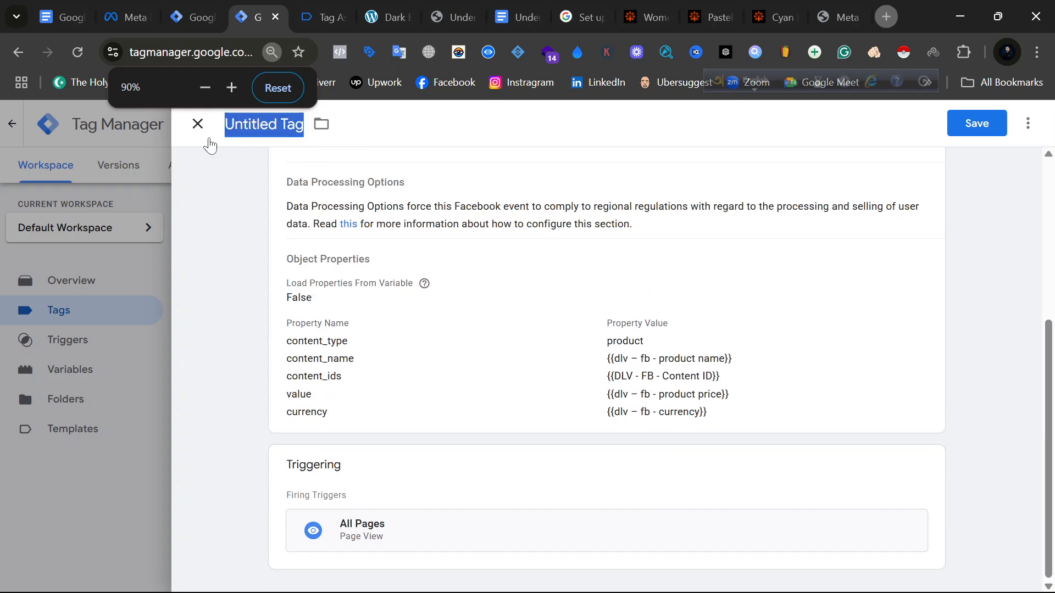
pyautogui.press('BackSpace')
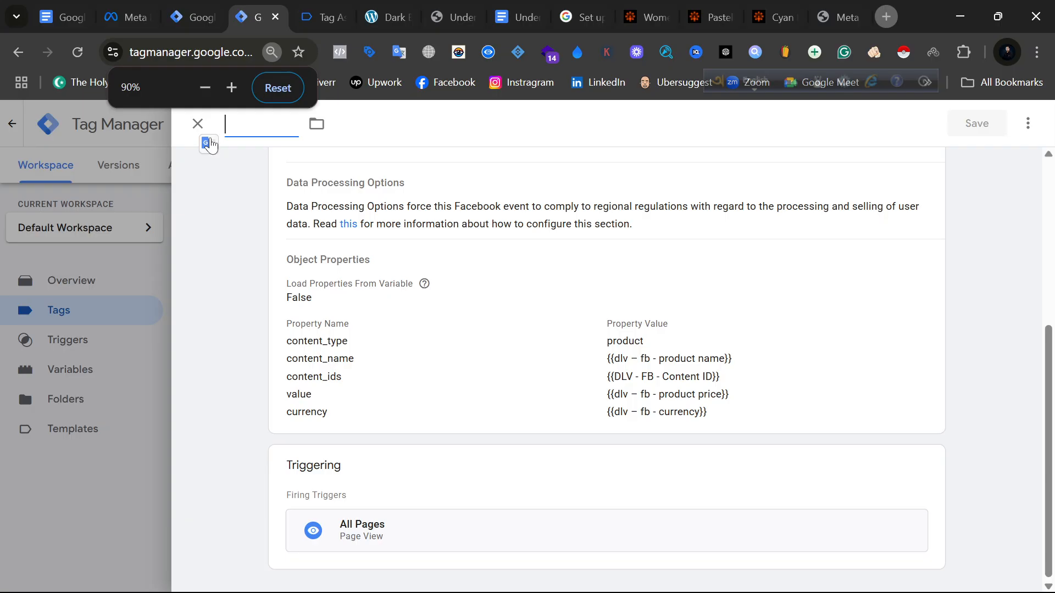
pyautogui.write('FB')
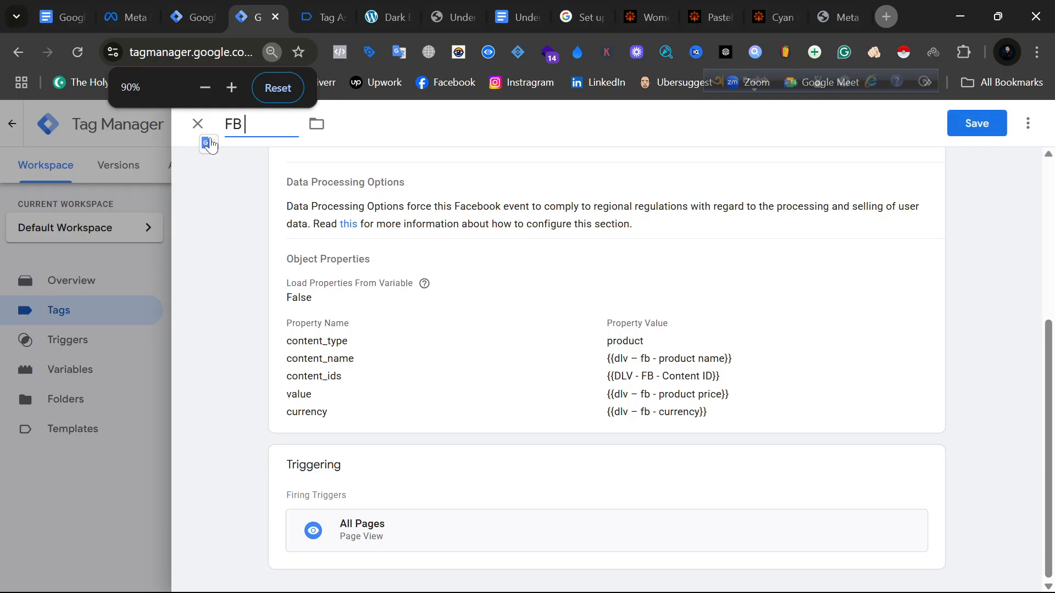
pyautogui.write(' - pAG')
pyautogui.press('BackSpace')
pyautogui.press('BackSpace')
pyautogui.press('BackSpace')
pyautogui.write('PageView - ')
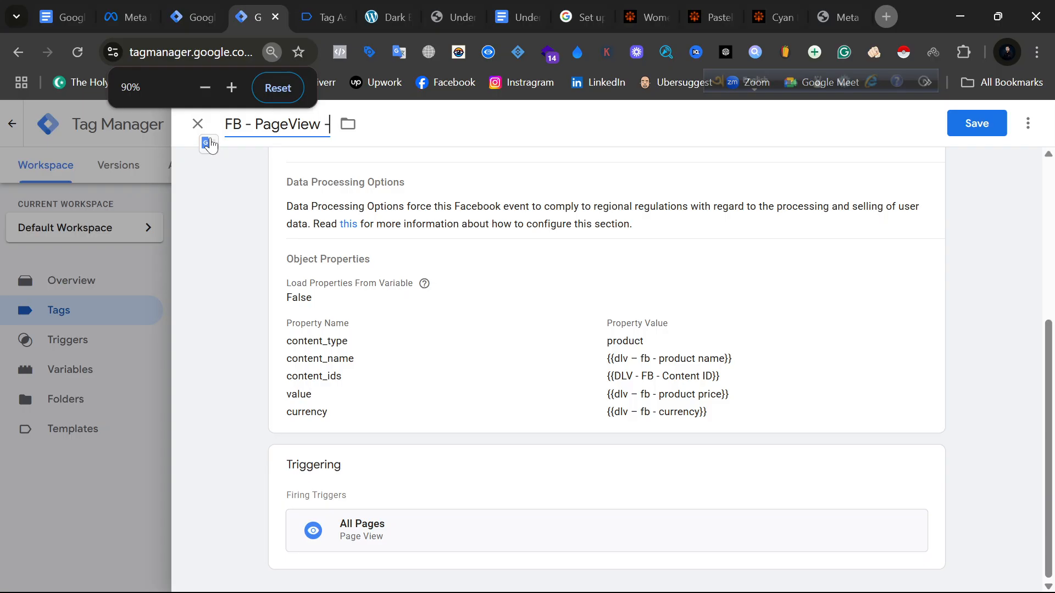
pyautogui.write('Tag')
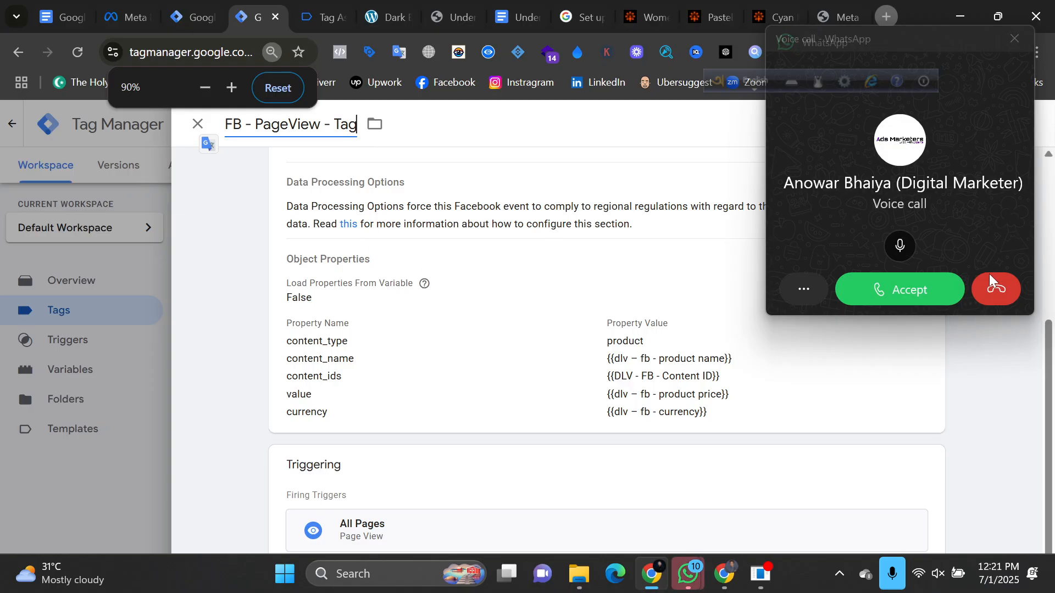
# Decline the incoming WhatsApp call and save the FB - PageView - Tag.
pyautogui.click(996, 290)
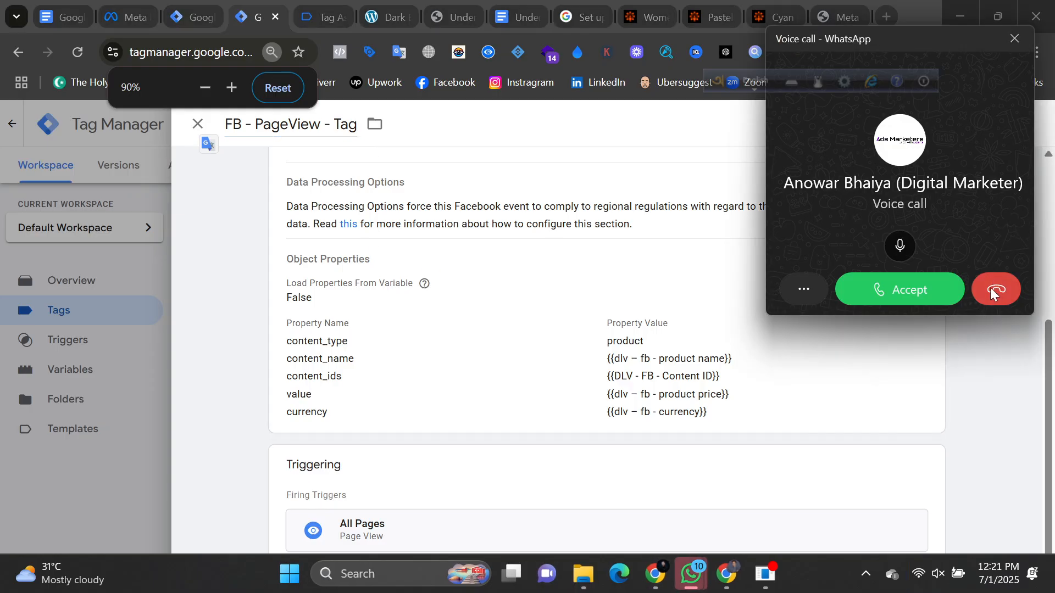
pyautogui.click(991, 287)
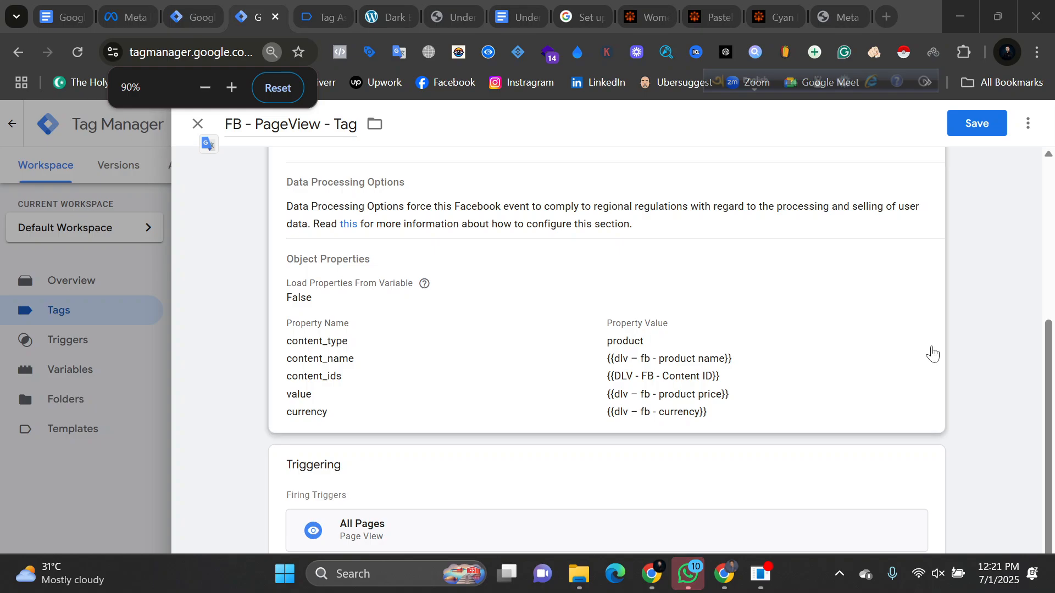
pyautogui.scroll(3, 919, 357)
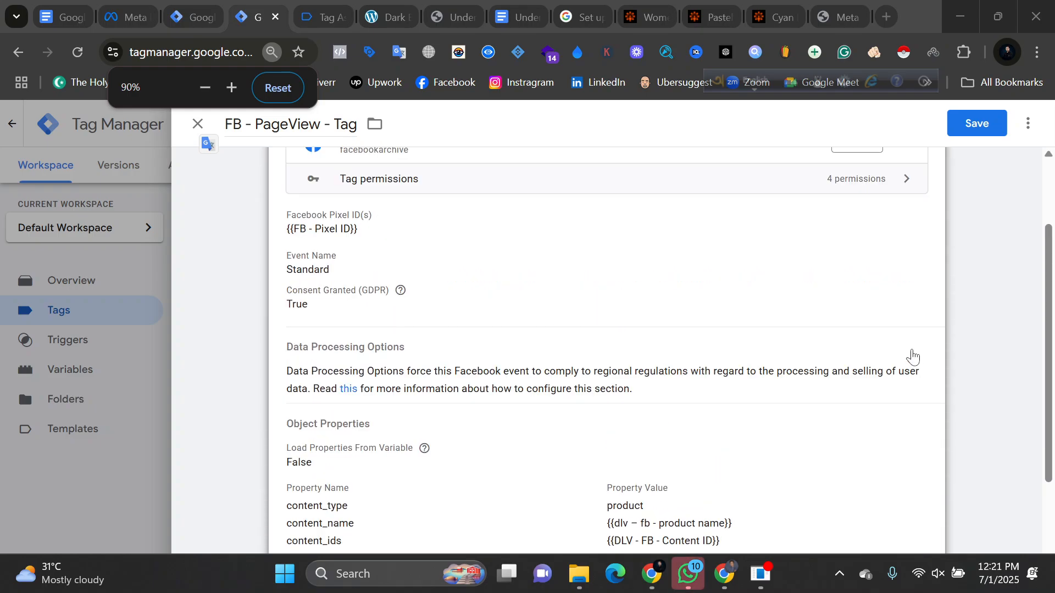
pyautogui.scroll(1, 926, 355)
pyautogui.scroll(1, 927, 355)
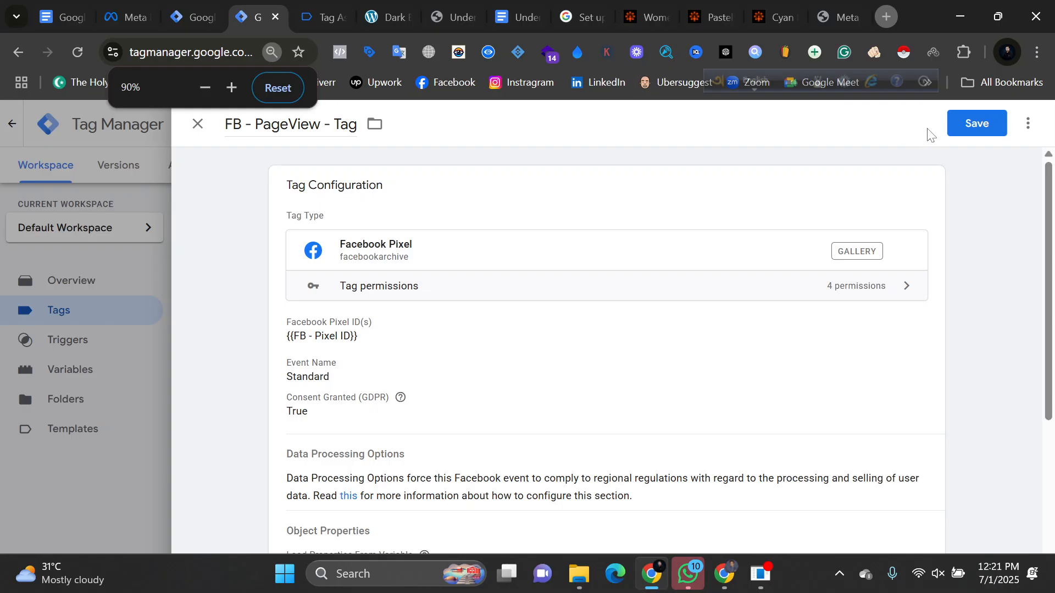
pyautogui.click(965, 126)
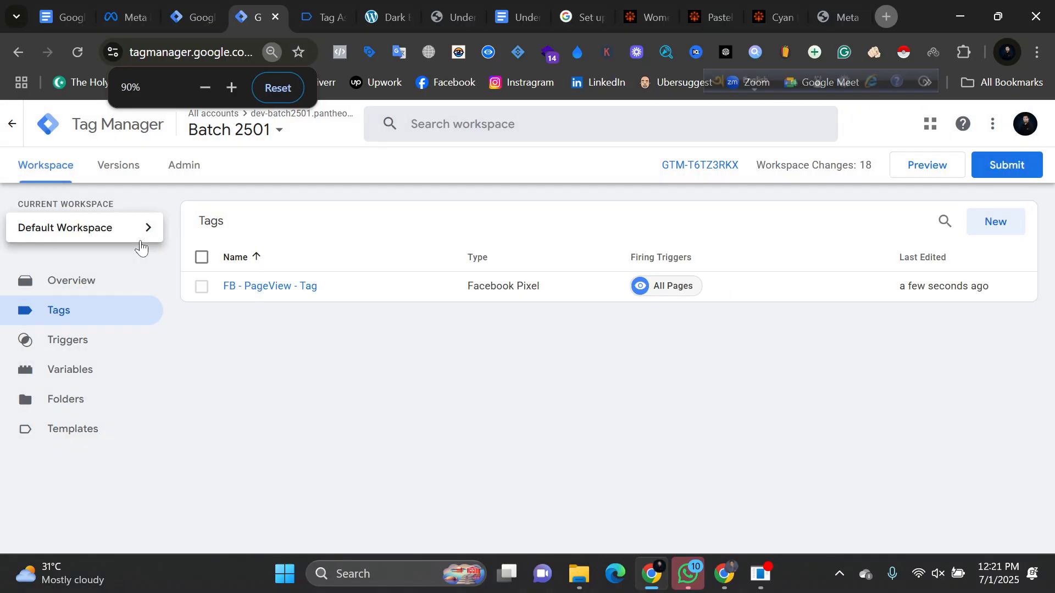
# Switch to the Aarong saree page and open the store's home page to look through it.
pyautogui.click(622, 16)
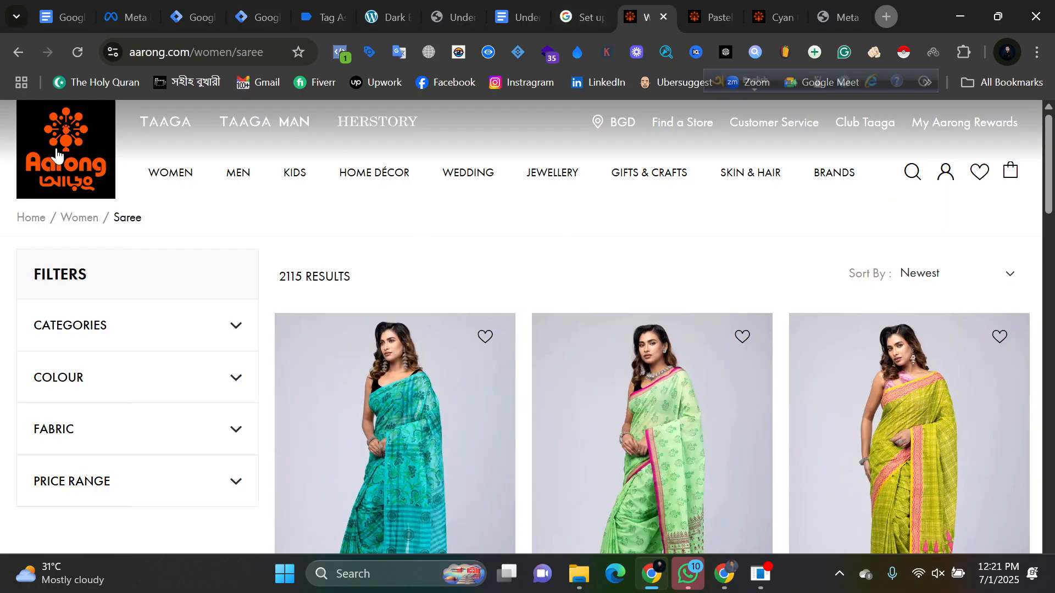
pyautogui.click(57, 151)
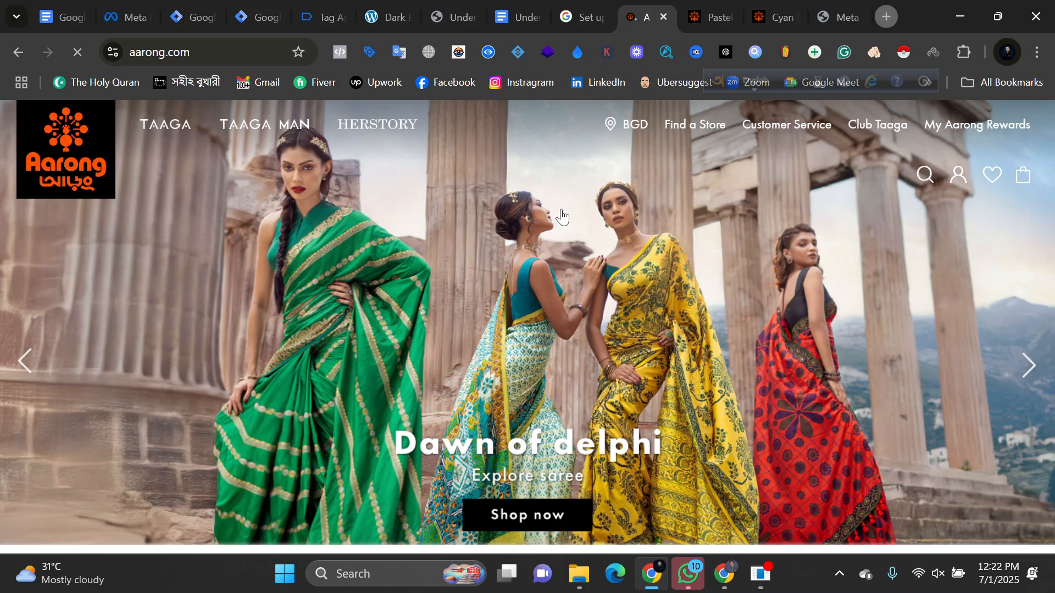
pyautogui.scroll(-3, 720, 256)
pyautogui.scroll(-5, 717, 255)
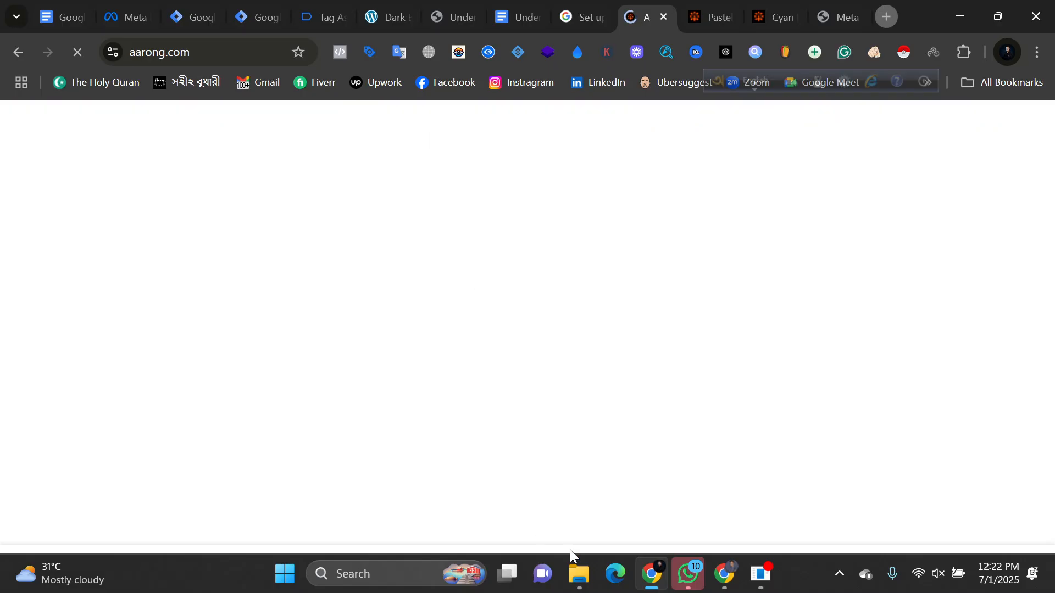
# Browse the women's silk sarees and open the Light Pink Brush Painted and Embroidered Silk Saree to examine its name and price.
pyautogui.click(687, 574)
pyautogui.click(687, 575)
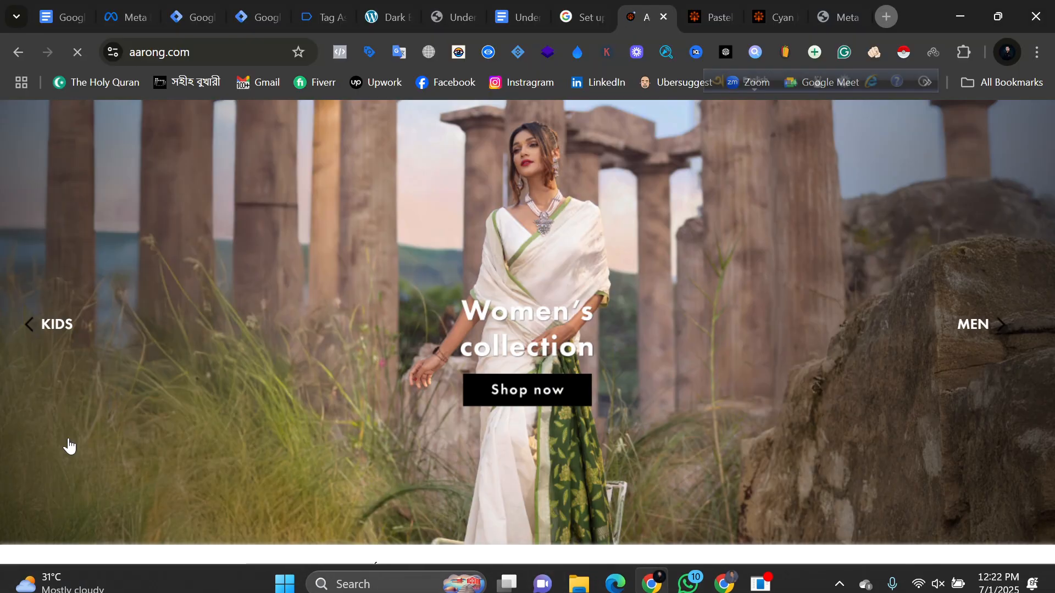
pyautogui.moveTo(77, 572)
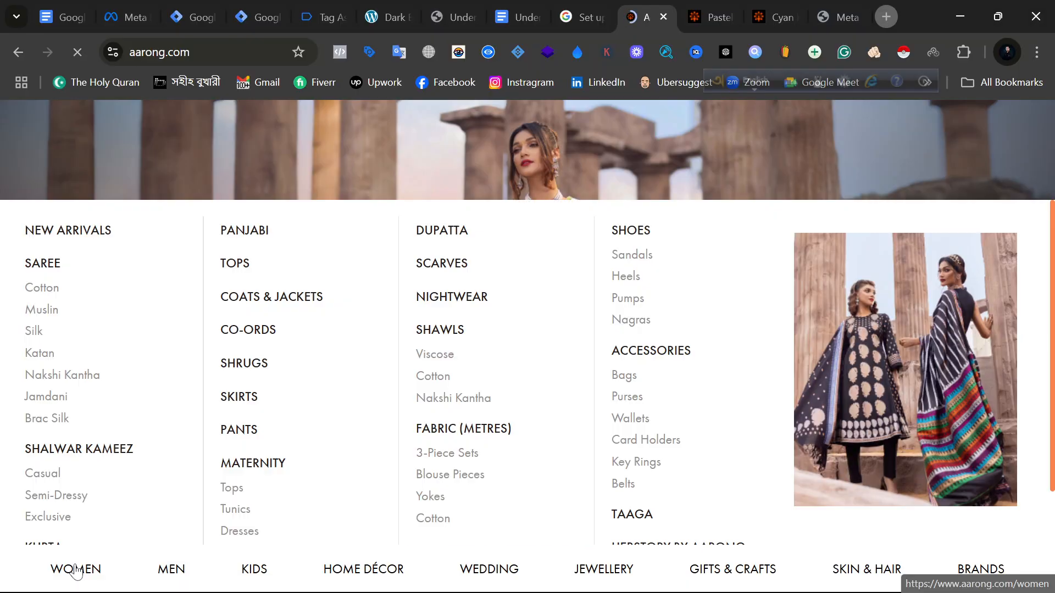
pyautogui.click(34, 333)
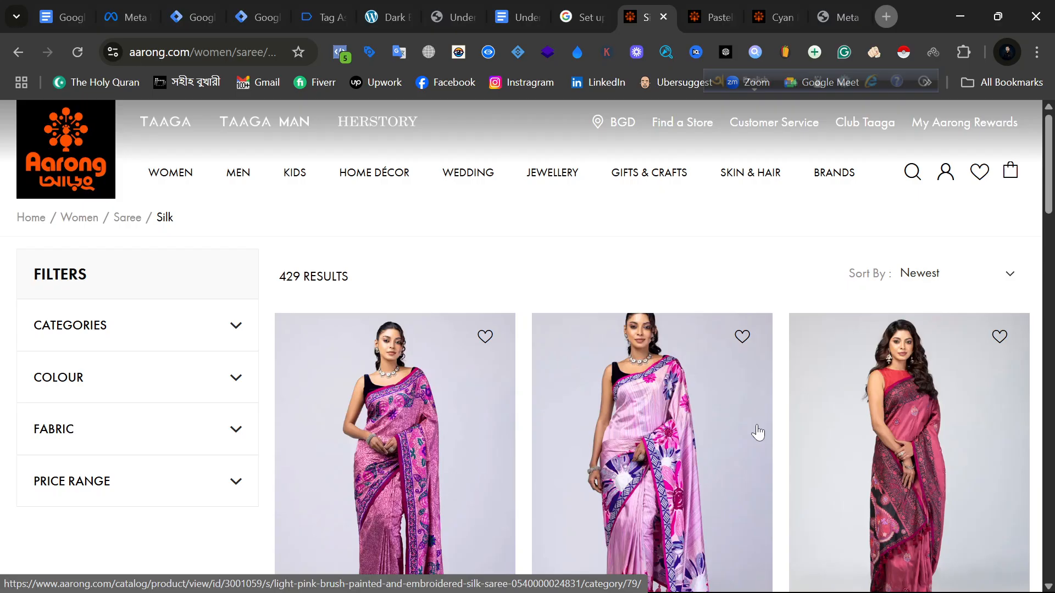
pyautogui.click(669, 463)
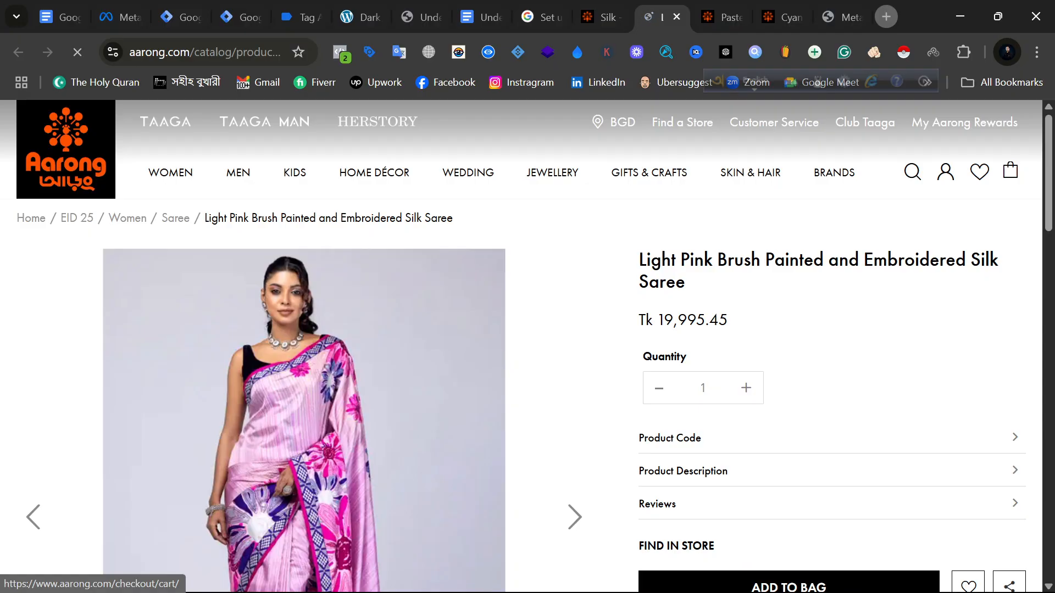
pyautogui.tripleClick(671, 264)
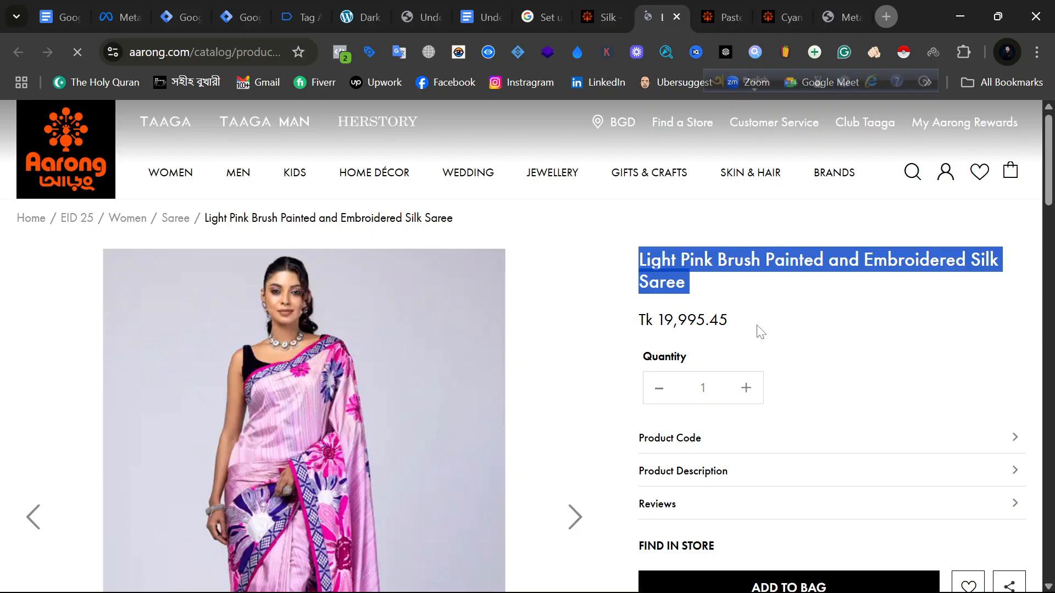
pyautogui.click(771, 337)
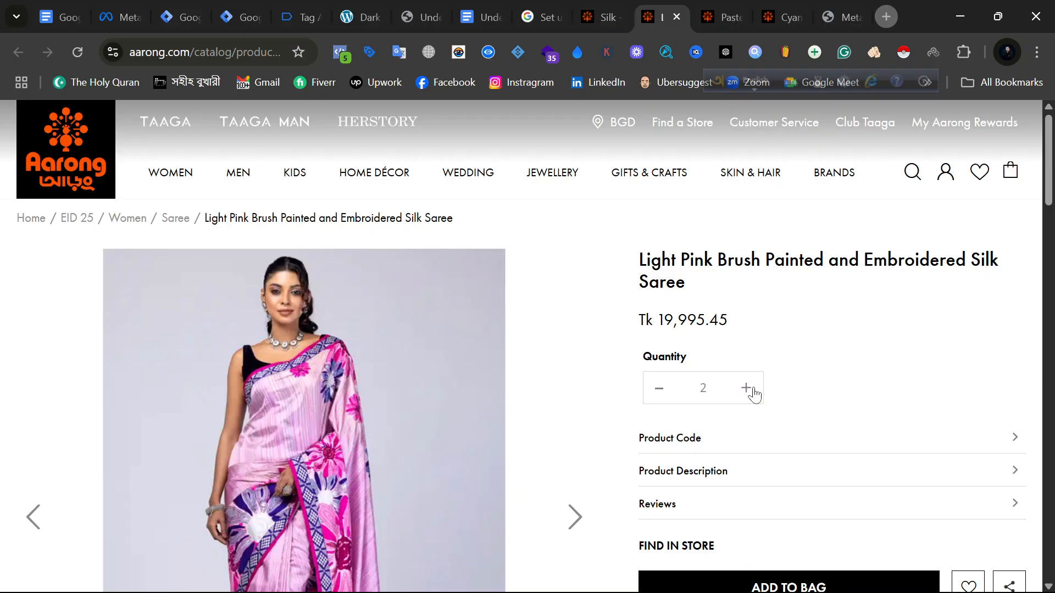
# Switch to the Google Tag Manager workspace and make a copy of the FB - PageView - Tag.
pyautogui.click(291, 11)
pyautogui.click(242, 12)
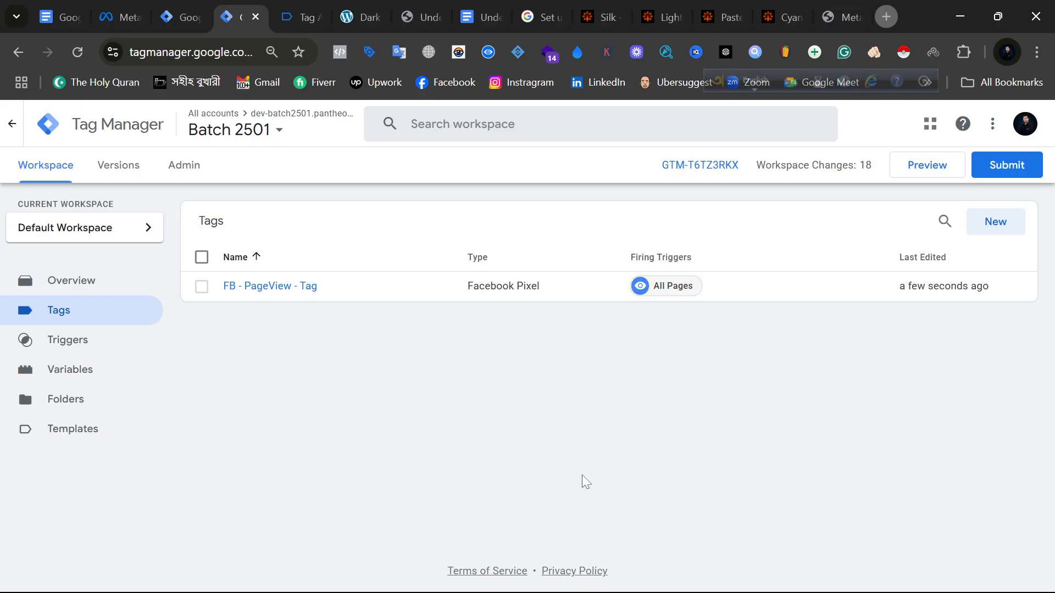
pyautogui.click(265, 290)
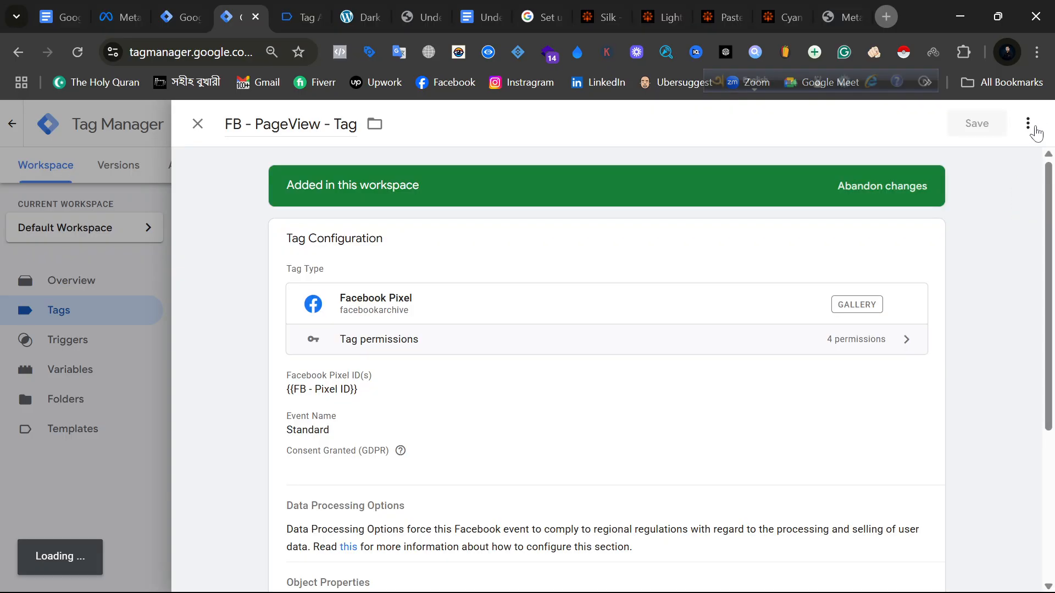
pyautogui.click(1027, 123)
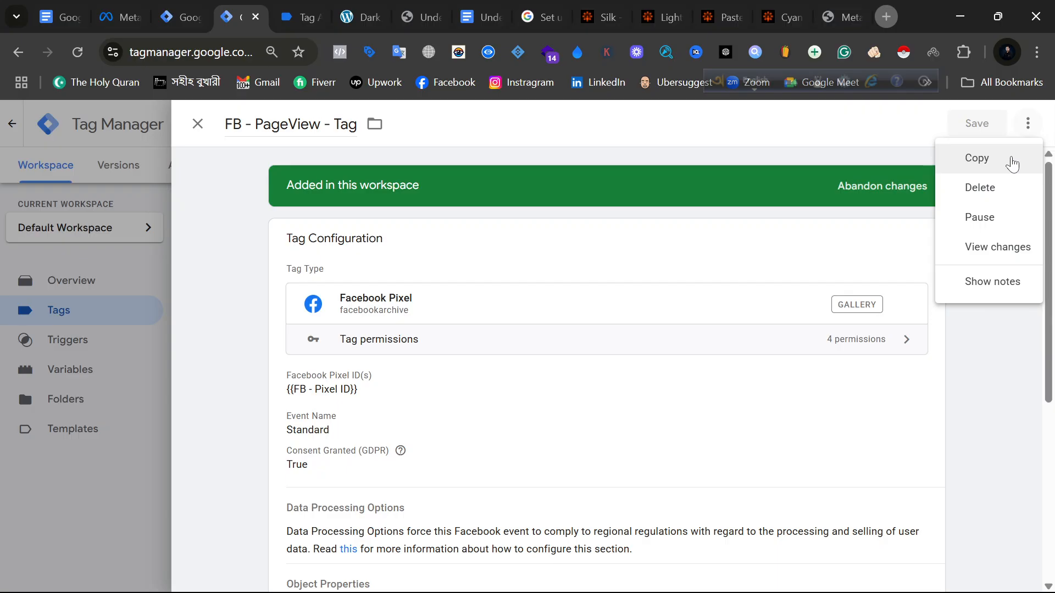
pyautogui.click(1013, 164)
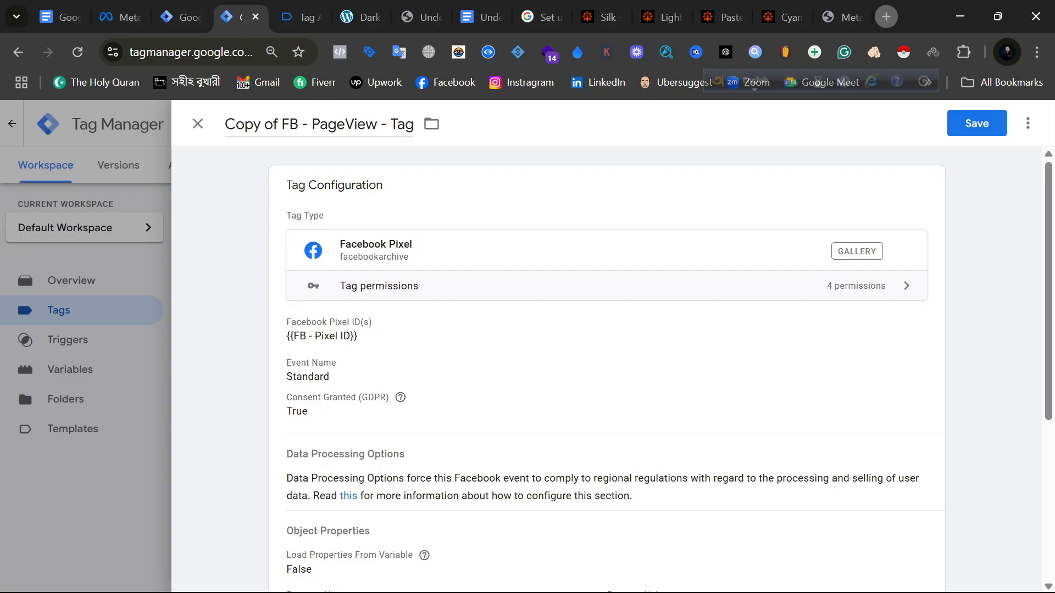
# Rename the copied PageView tag as FB - ViewContent - Tag.
pyautogui.moveTo(282, 124); pyautogui.dragTo(219, 127)
pyautogui.press('BackSpace')
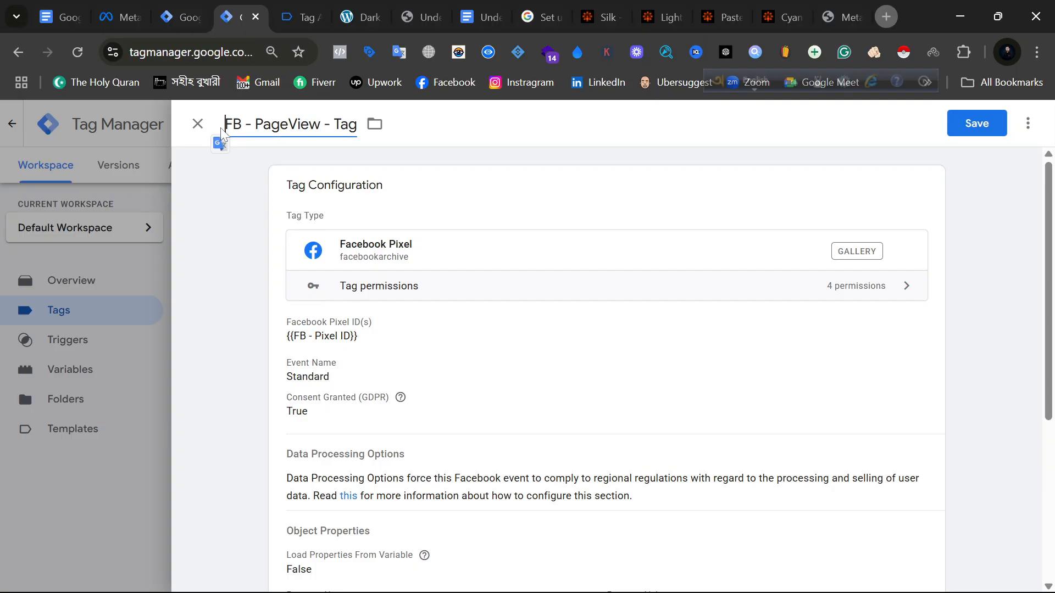
pyautogui.hotkey('ctrl', 'Right')
pyautogui.hotkey('ctrl', 'Right')
pyautogui.hotkey('shift', 'Right')
pyautogui.hotkey('shift', 'Right')
pyautogui.hotkey('shift', 'Right')
pyautogui.hotkey('shift', 'Right')
pyautogui.hotkey('shift', 'Right')
pyautogui.hotkey('shift', 'Right')
pyautogui.hotkey('shift', 'Right')
pyautogui.hotkey('shift', 'Right')
pyautogui.press('BackSpace')
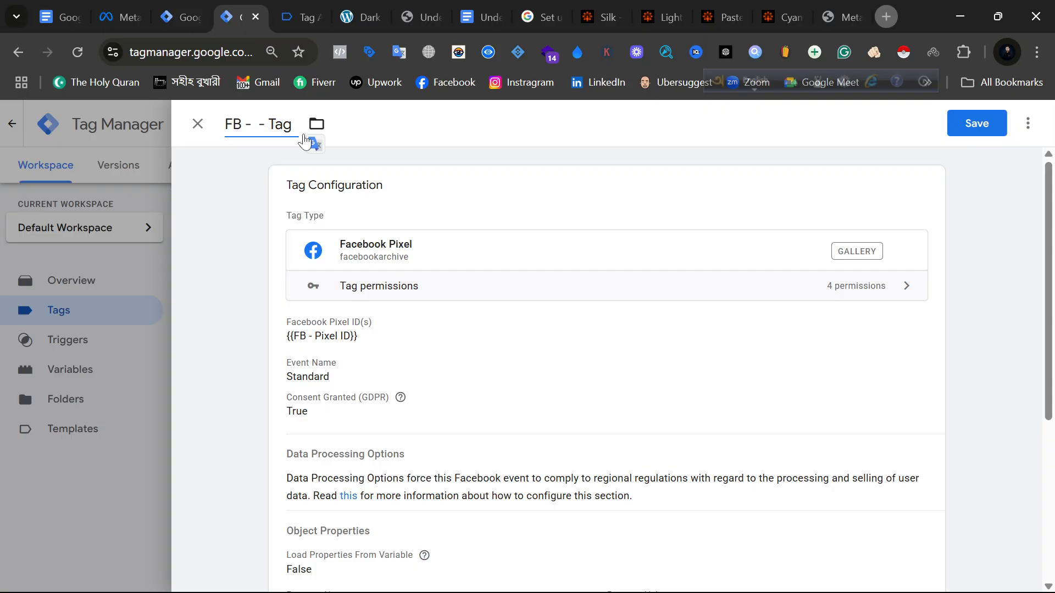
pyautogui.write('View')
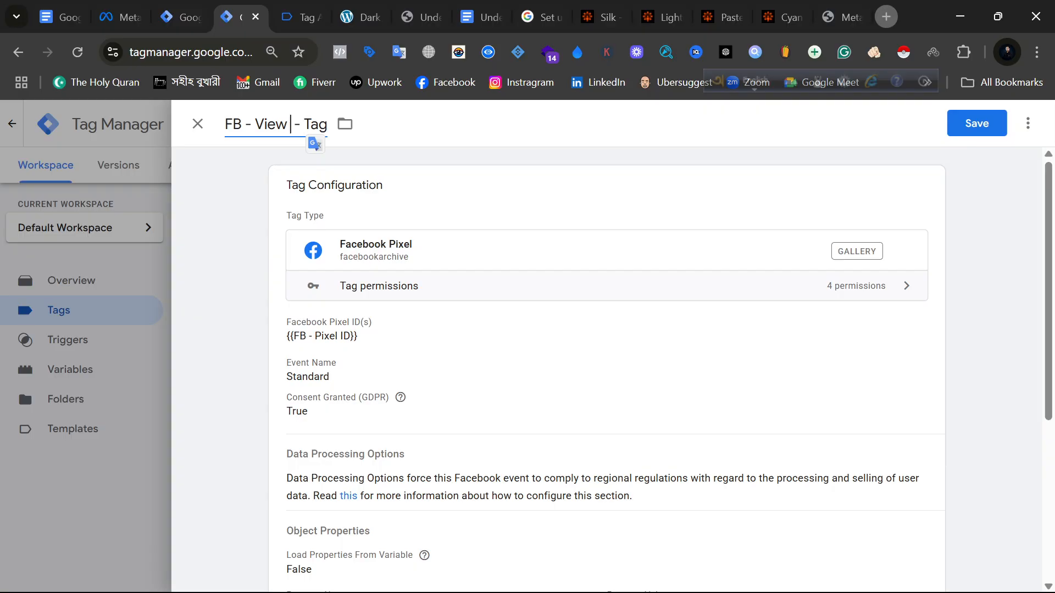
pyautogui.write(' Content')
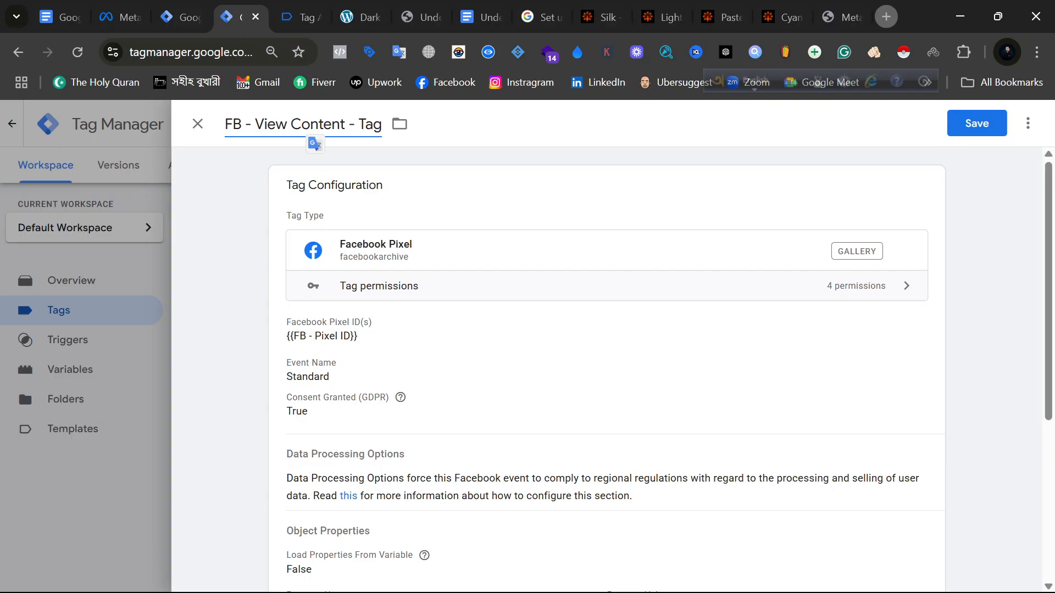
pyautogui.press('Left')
pyautogui.press('Left')
pyautogui.press('Left')
pyautogui.press('Left')
pyautogui.press('Left')
pyautogui.press('Left')
pyautogui.press('Left')
pyautogui.press('BackSpace')
# Set the tag's standard event name to ViewContent and review its object properties.
pyautogui.click(377, 389)
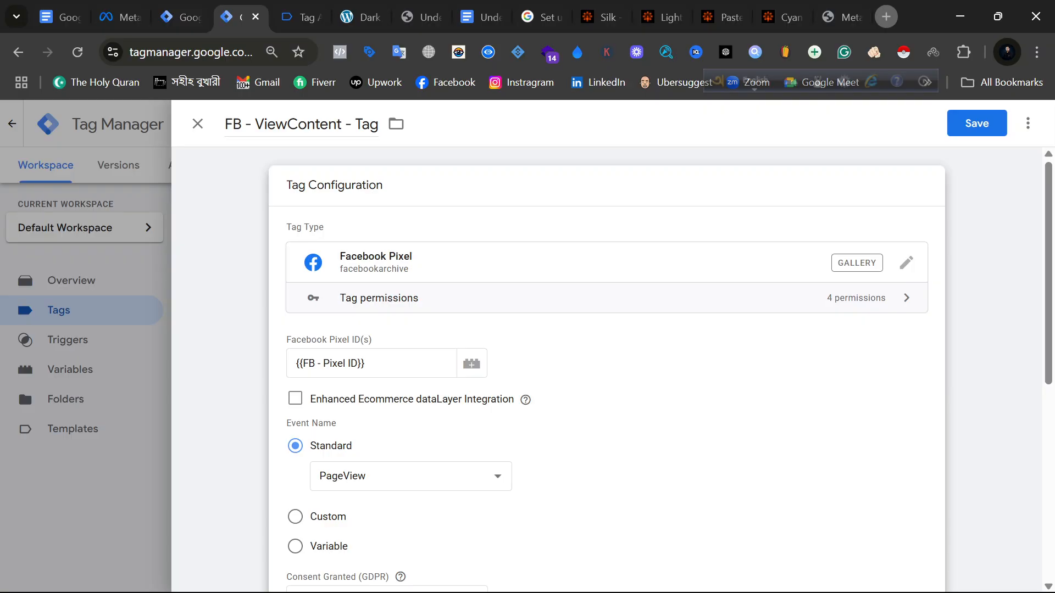
pyautogui.click(411, 476)
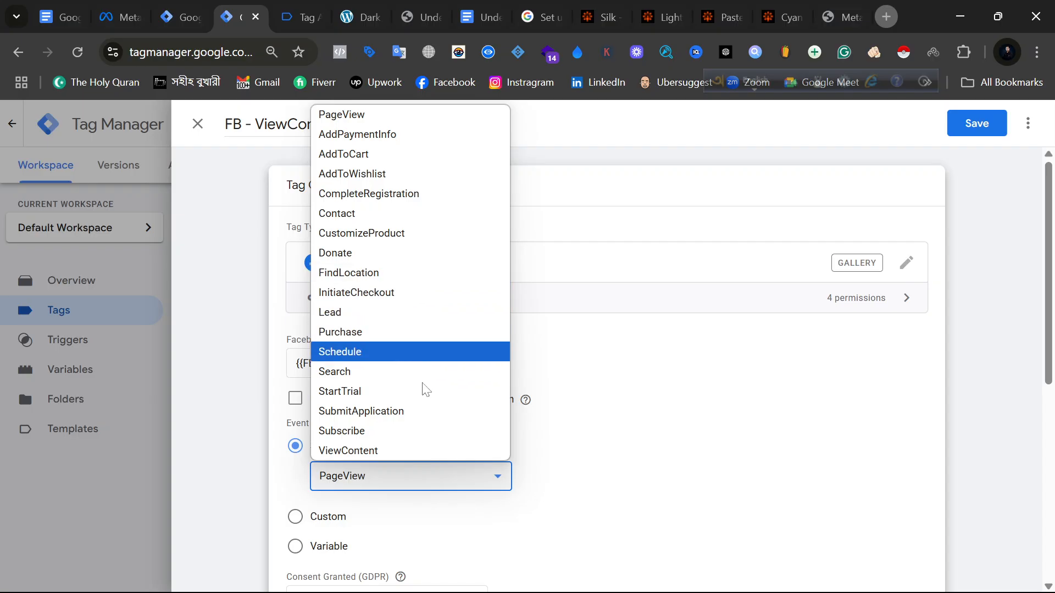
pyautogui.click(432, 464)
pyautogui.scroll(-7, 588, 413)
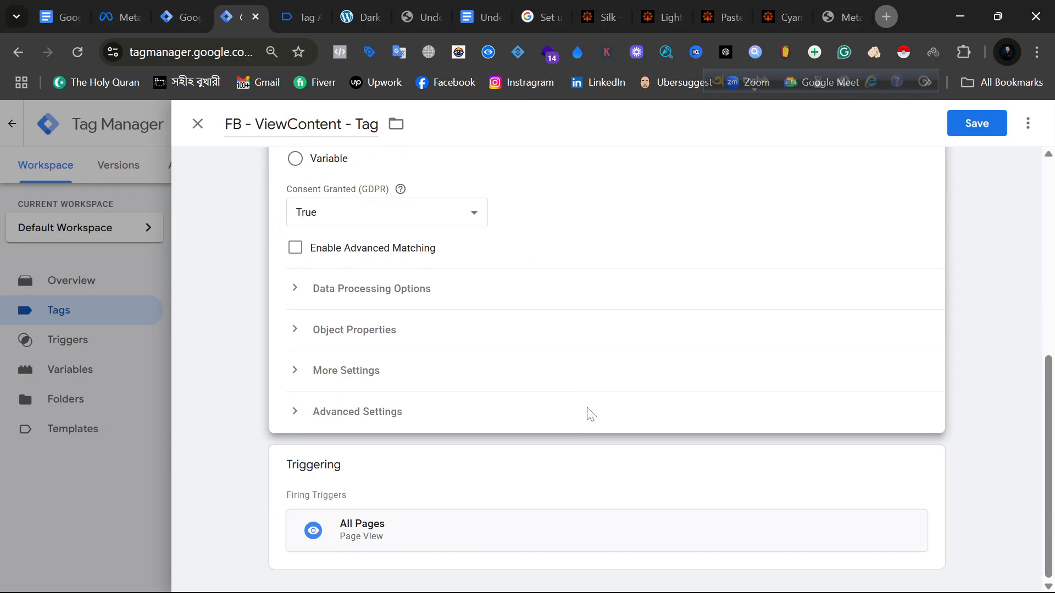
pyautogui.click(486, 333)
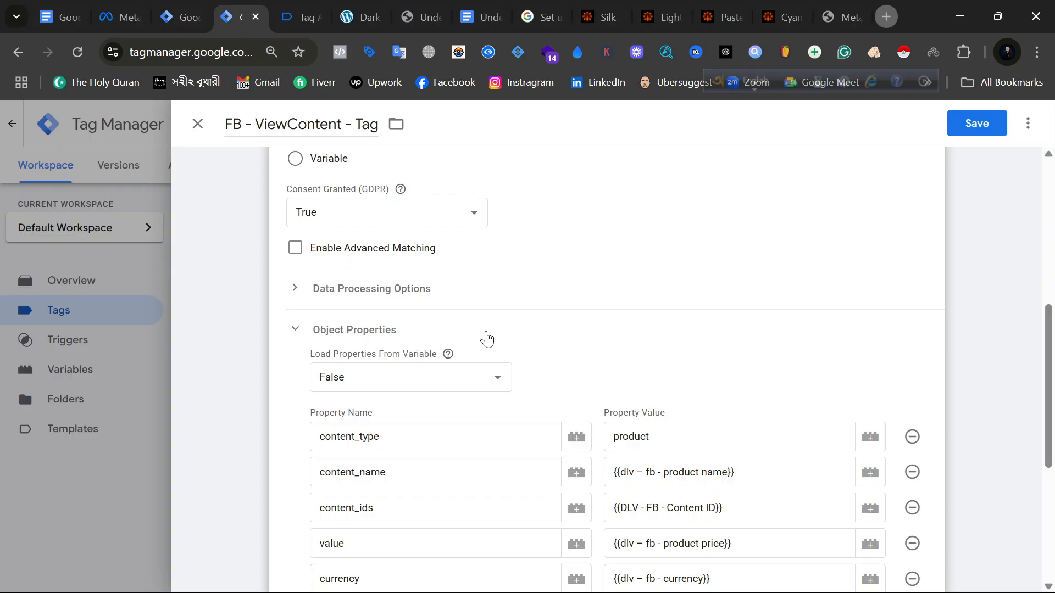
pyautogui.scroll(-5, 505, 314)
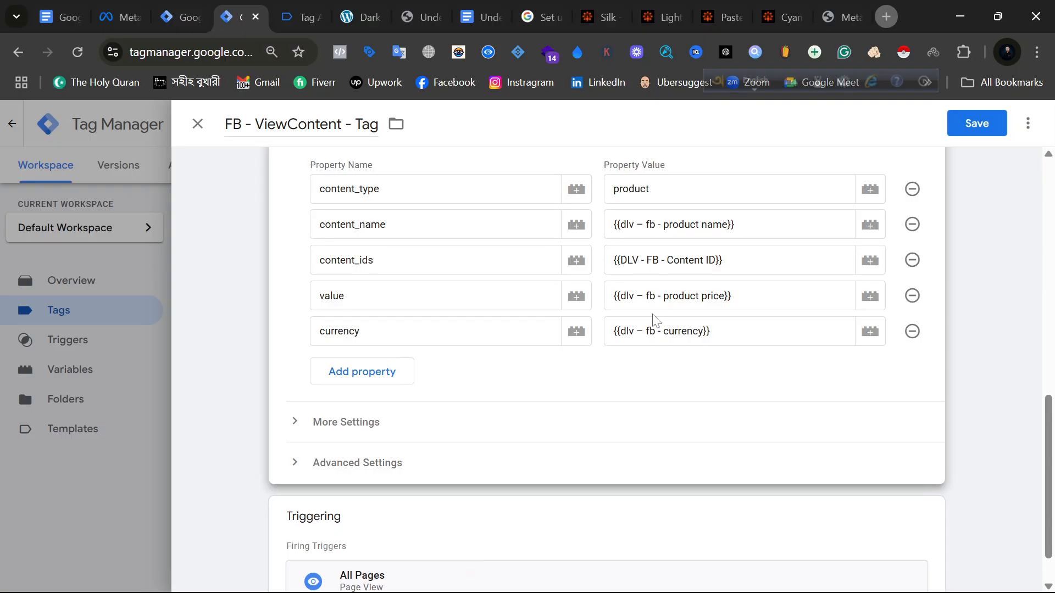
# Replace the All Pages trigger with the FB - ViewContent custom event trigger and save the tag.
pyautogui.click(927, 471)
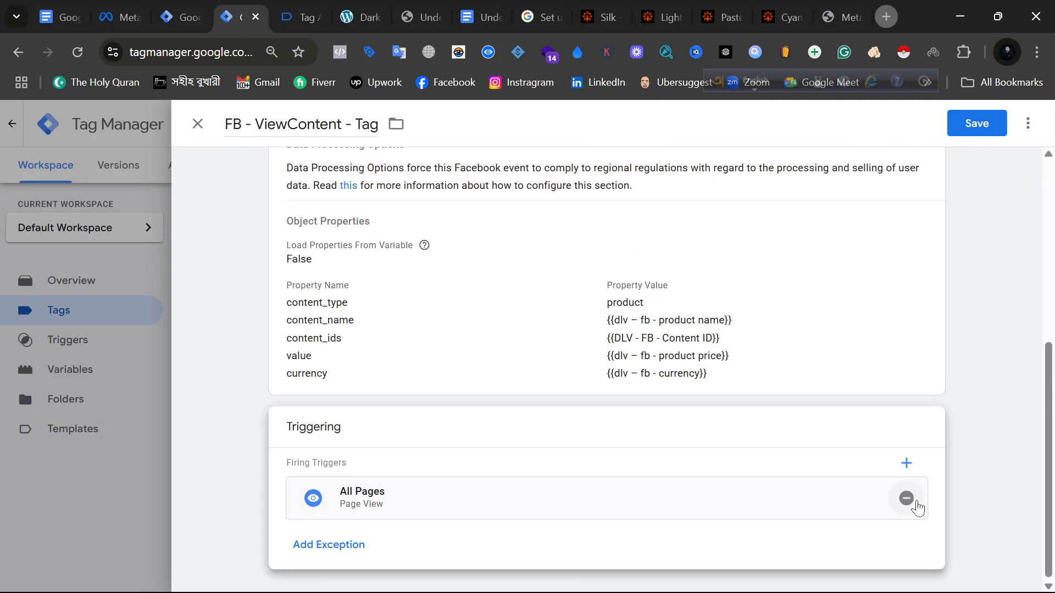
pyautogui.click(907, 498)
pyautogui.click(808, 491)
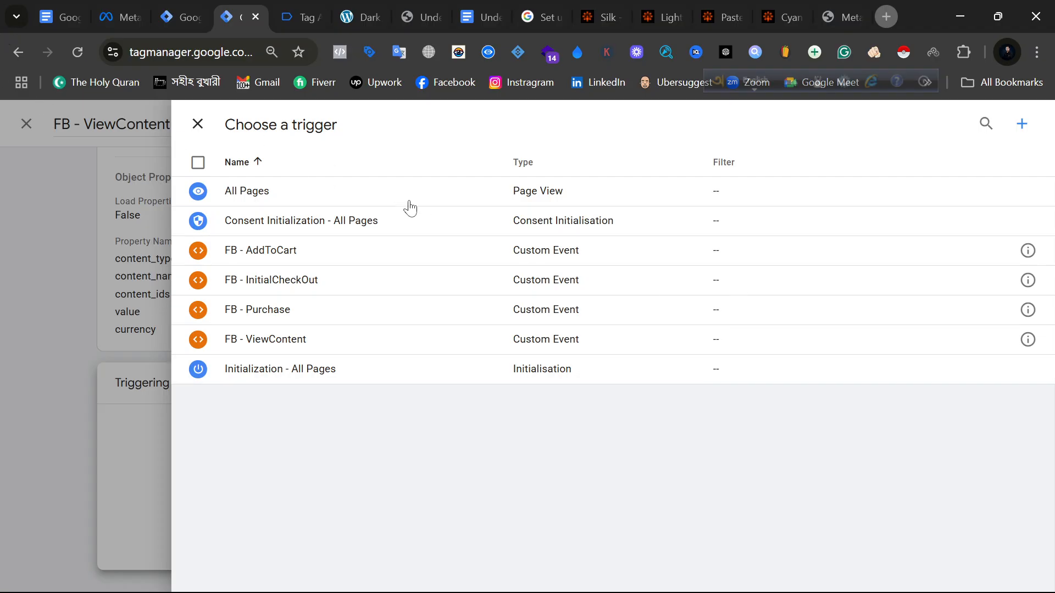
pyautogui.click(424, 339)
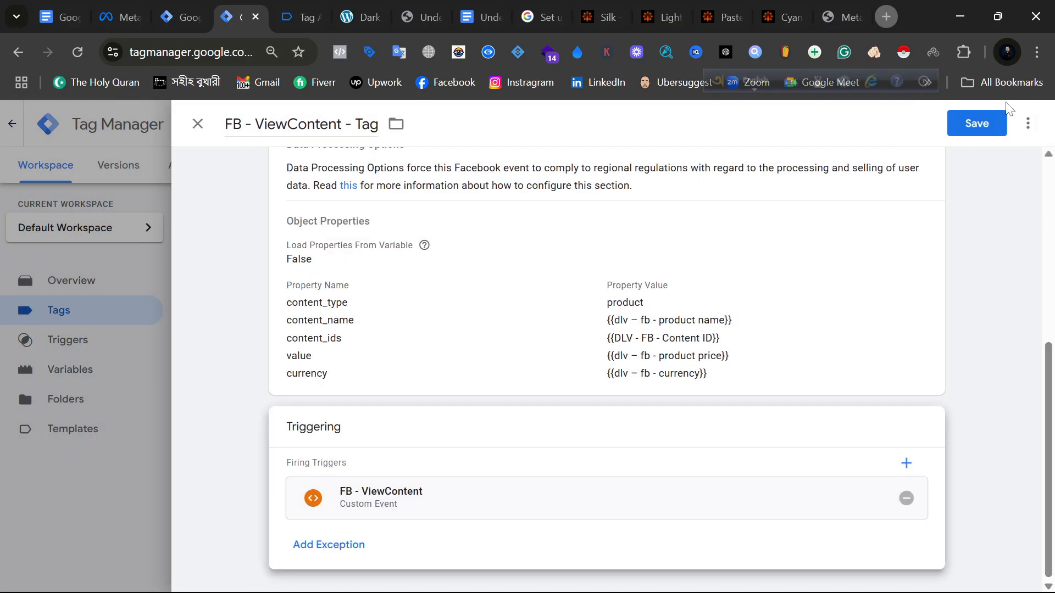
pyautogui.click(972, 124)
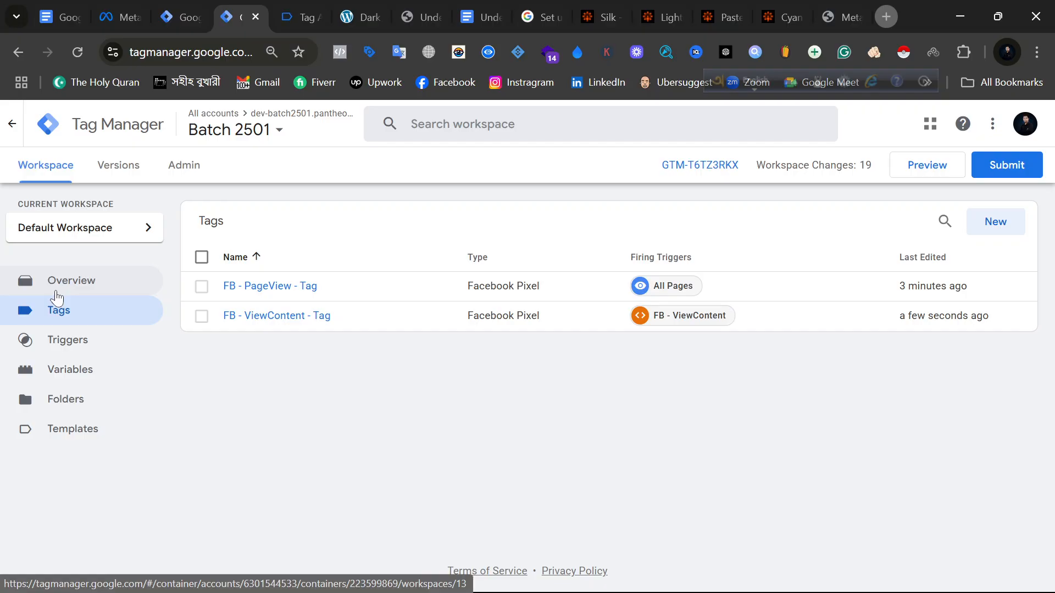
# Make a copy of the FB - ViewContent - Tag.
pyautogui.click(265, 323)
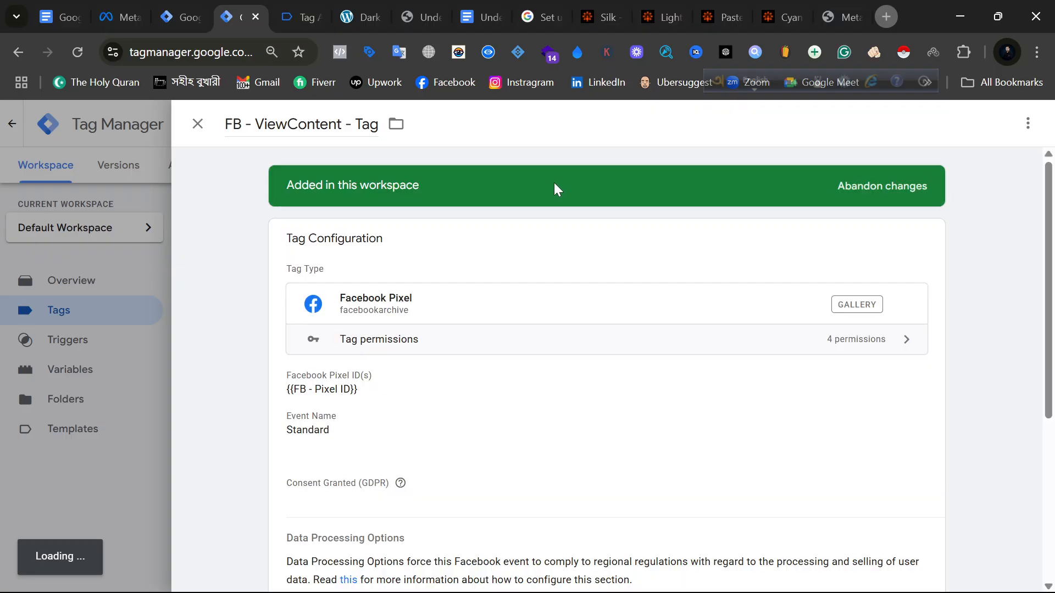
pyautogui.click(1027, 123)
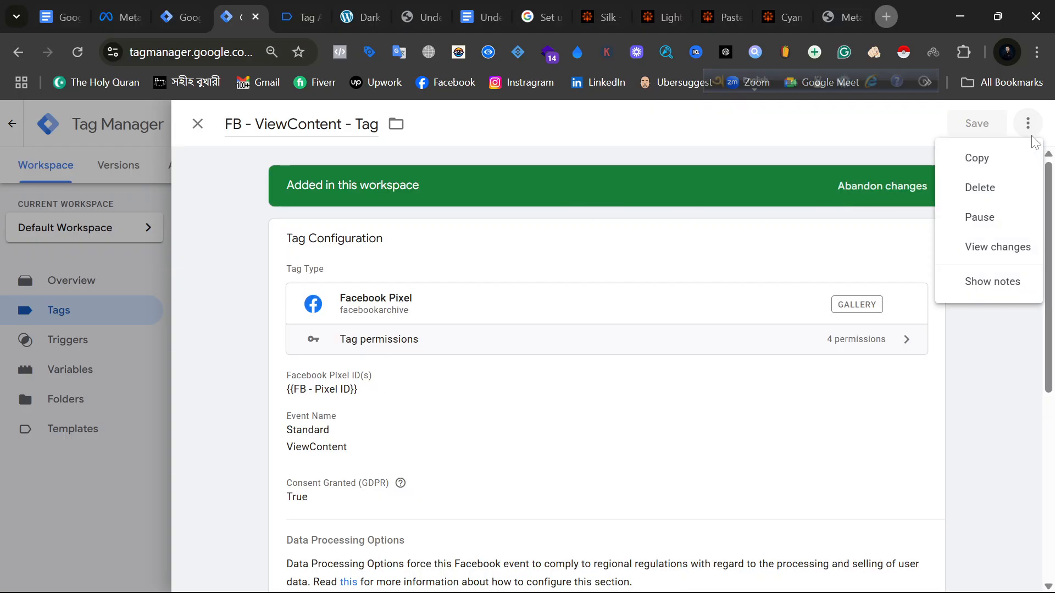
pyautogui.click(996, 164)
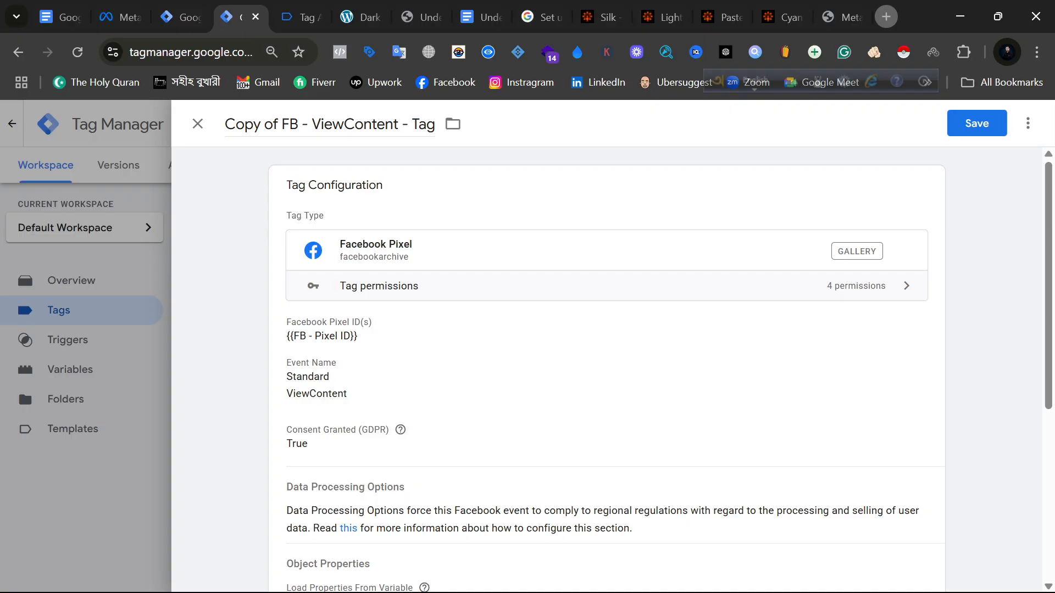
# Rename the copied ViewContent tag as FB - AddToCart - Tag.
pyautogui.click(282, 124)
pyautogui.moveTo(282, 124)
pyautogui.mouseDown()
pyautogui.moveTo(202, 134)
pyautogui.moveTo(342, 125)
pyautogui.mouseUp()
pyautogui.press('BackSpace')
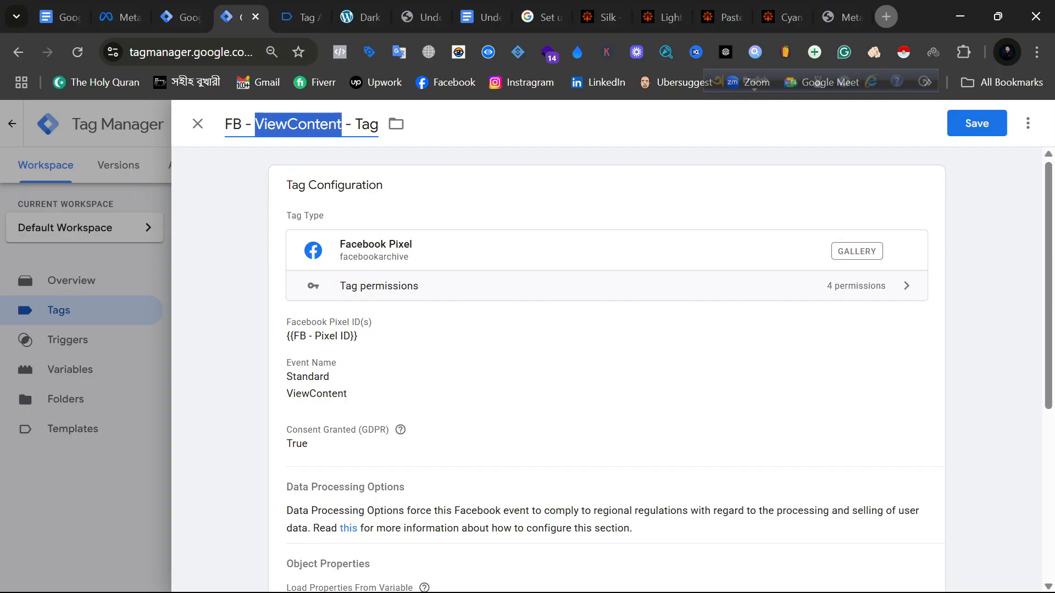
pyautogui.press('BackSpace')
pyautogui.write('add')
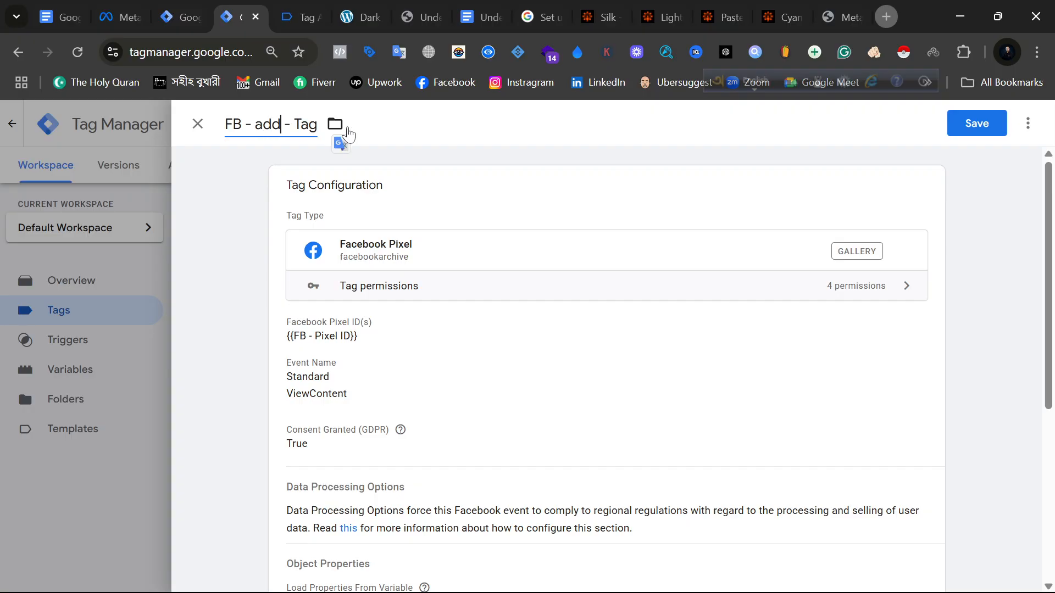
pyautogui.press('BackSpace')
pyautogui.press('BackSpace')
pyautogui.press('BackSpace')
pyautogui.write('Ad')
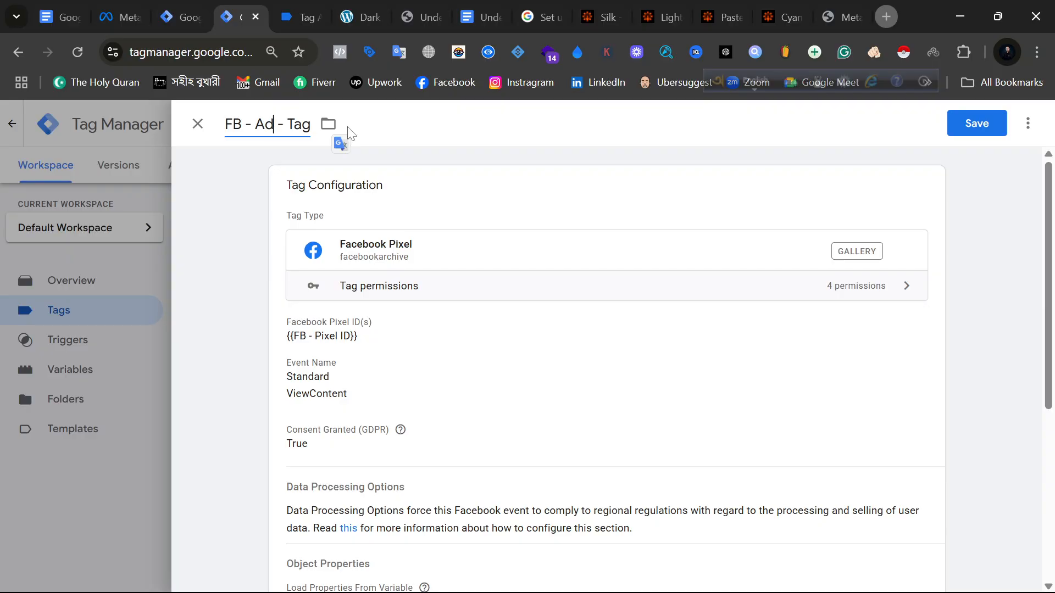
pyautogui.write('dTo')
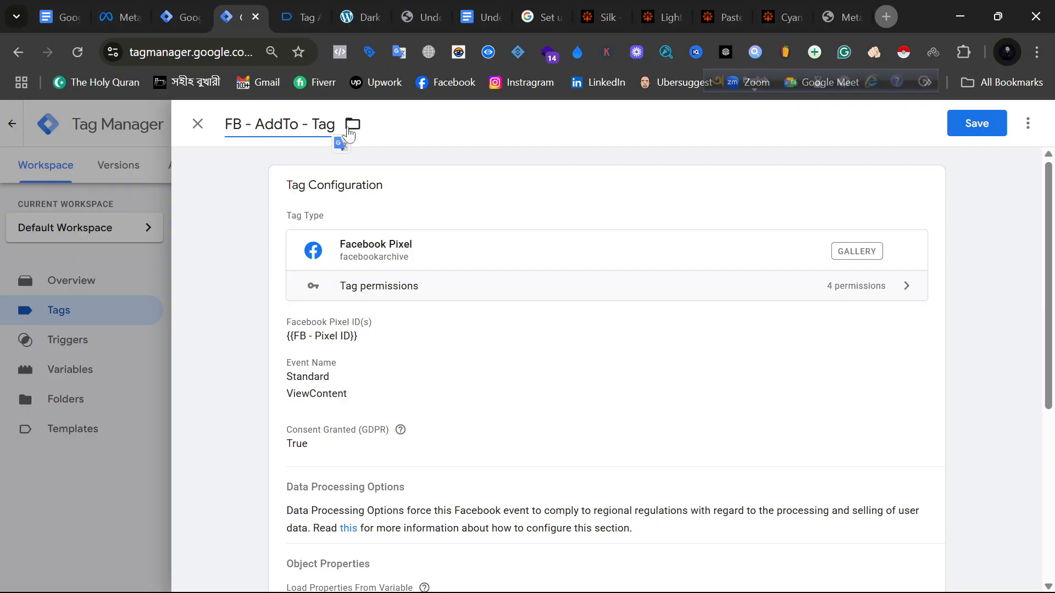
pyautogui.write('C')
pyautogui.write('rt')
pyautogui.press('Left')
pyautogui.press('Left')
pyautogui.write('a')
# Set the new tag's standard event name to AddToCart and expand its object properties for review.
pyautogui.click(382, 403)
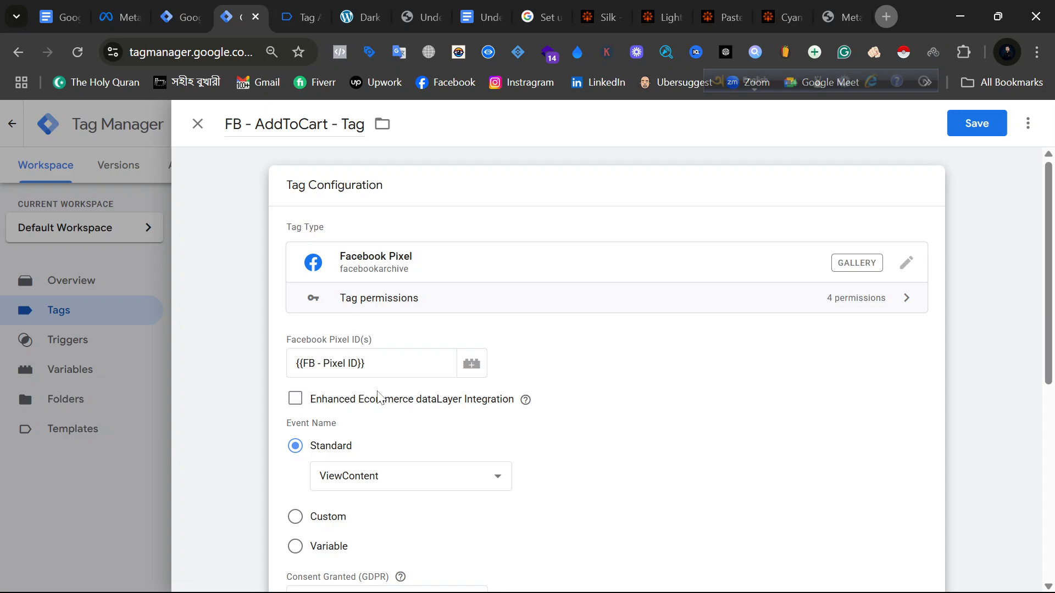
pyautogui.click(373, 486)
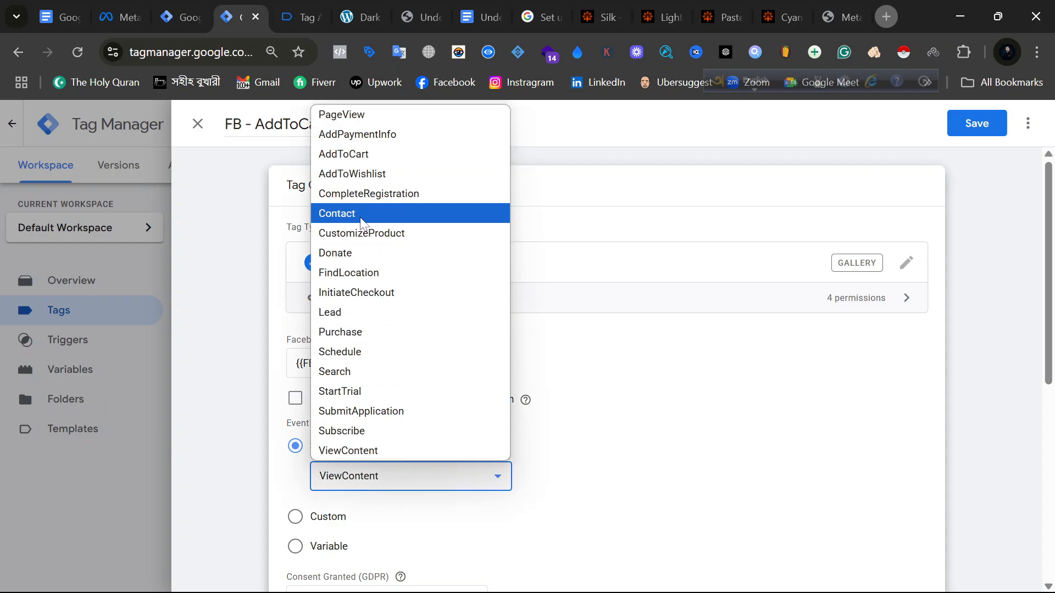
pyautogui.click(343, 154)
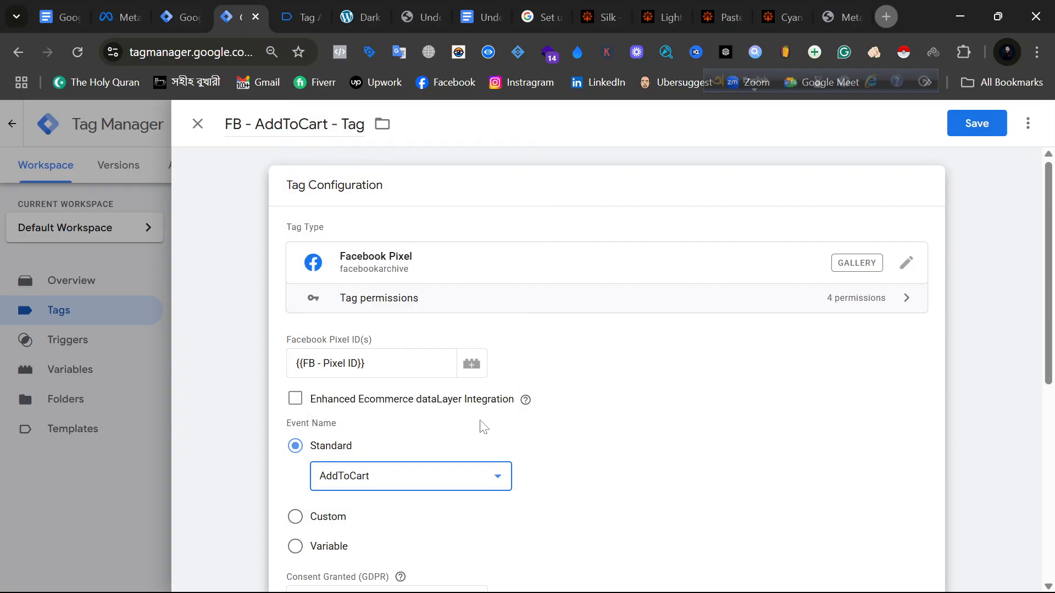
pyautogui.scroll(-3, 481, 426)
pyautogui.scroll(-4, 470, 427)
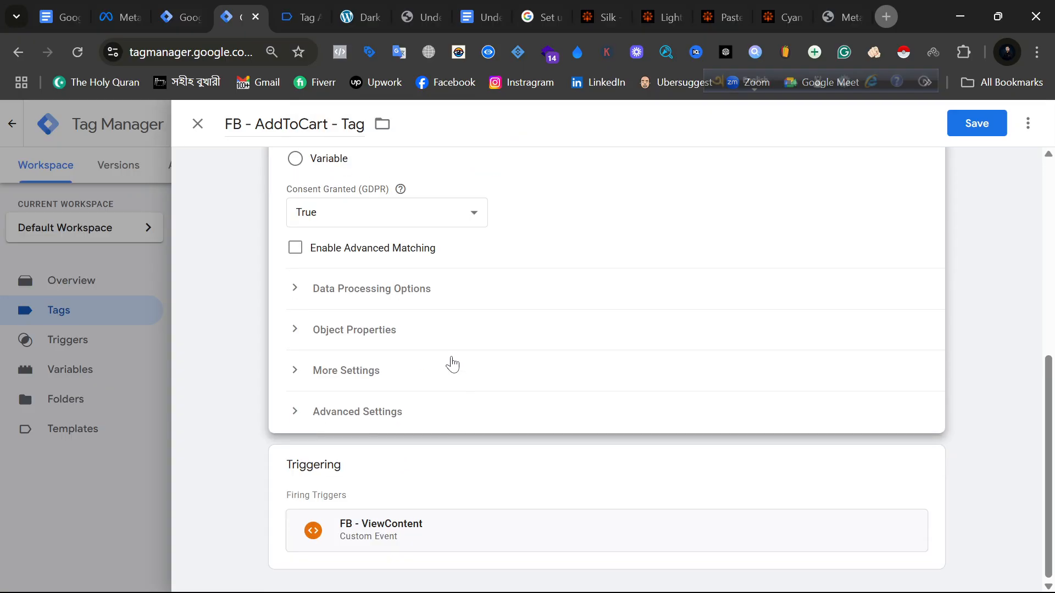
pyautogui.click(447, 345)
pyautogui.scroll(-3, 447, 346)
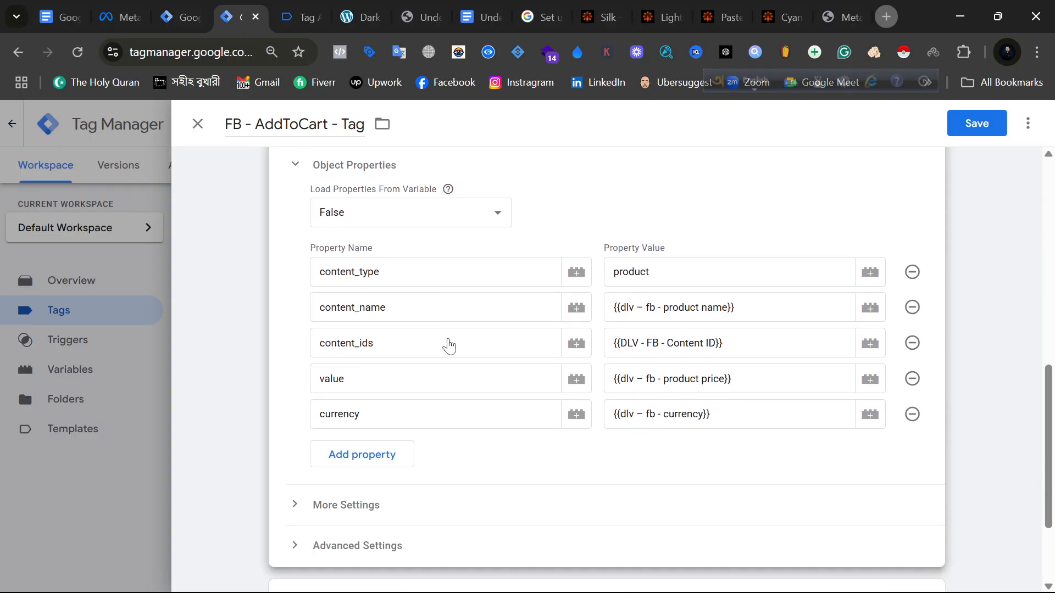
# Replace the AddToCart tag's FB - ViewContent trigger with the FB - AddToCart custom event trigger and save the tag.
pyautogui.scroll(-3, 447, 346)
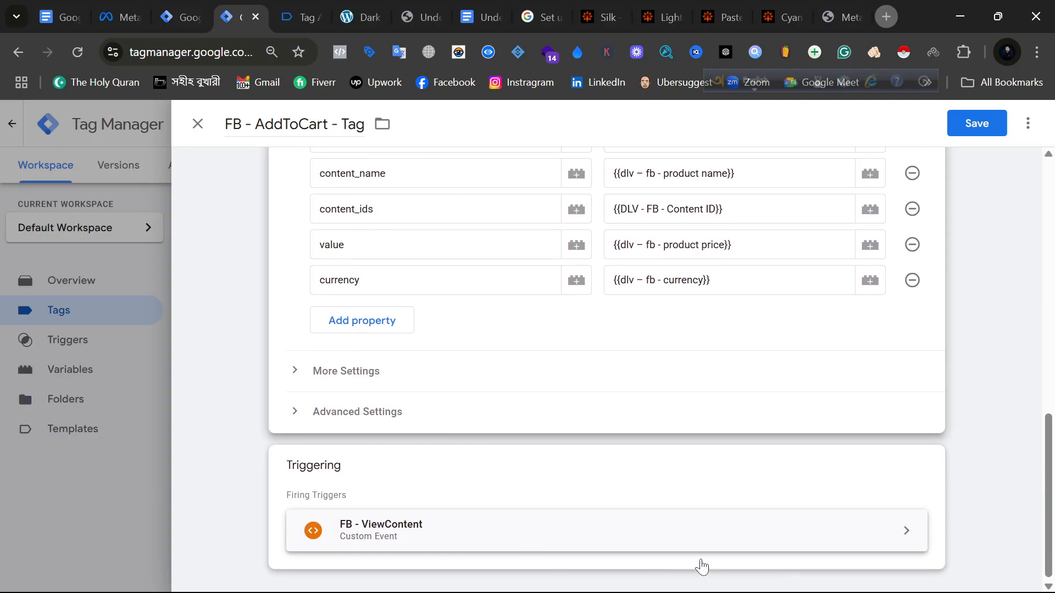
pyautogui.click(929, 467)
pyautogui.click(903, 497)
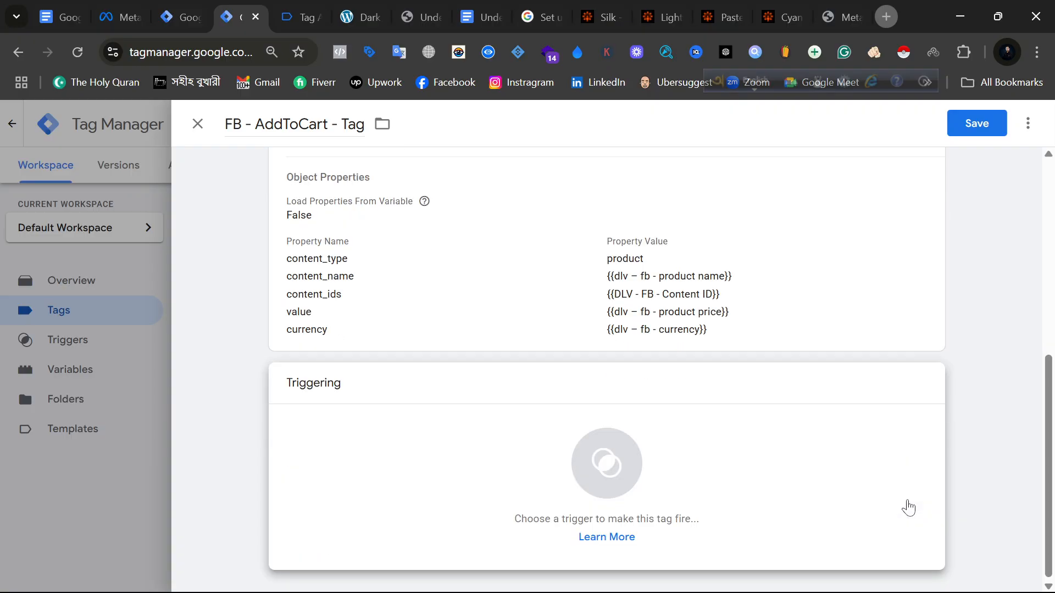
pyautogui.click(779, 501)
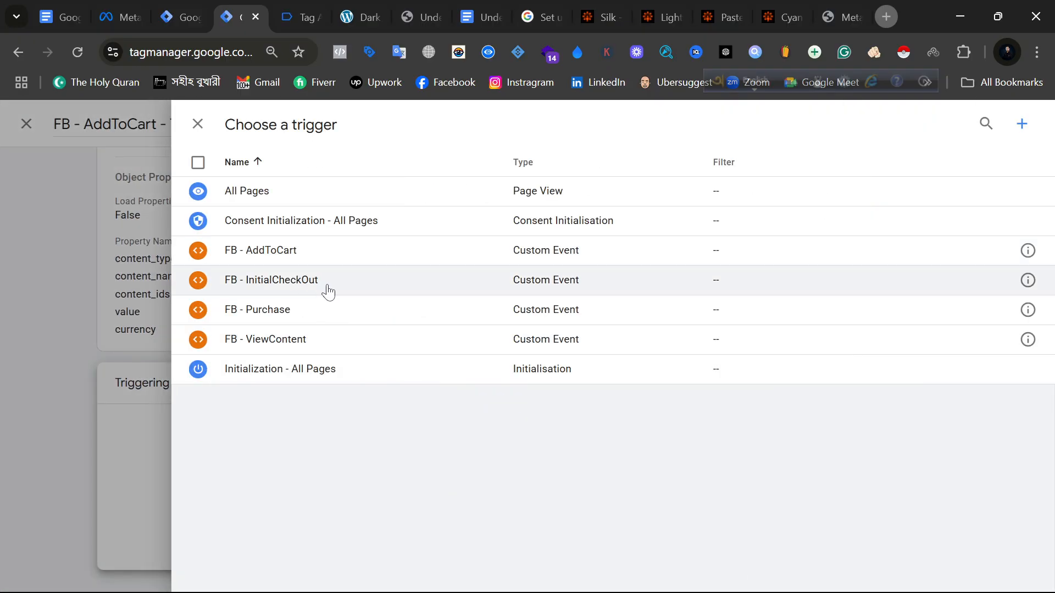
pyautogui.click(333, 270)
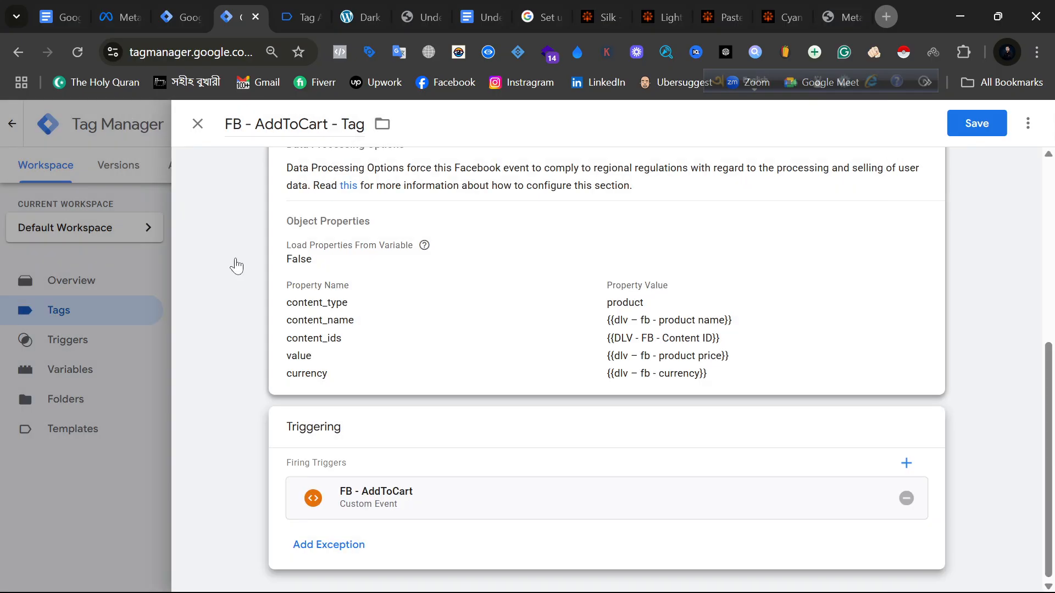
pyautogui.click(1003, 126)
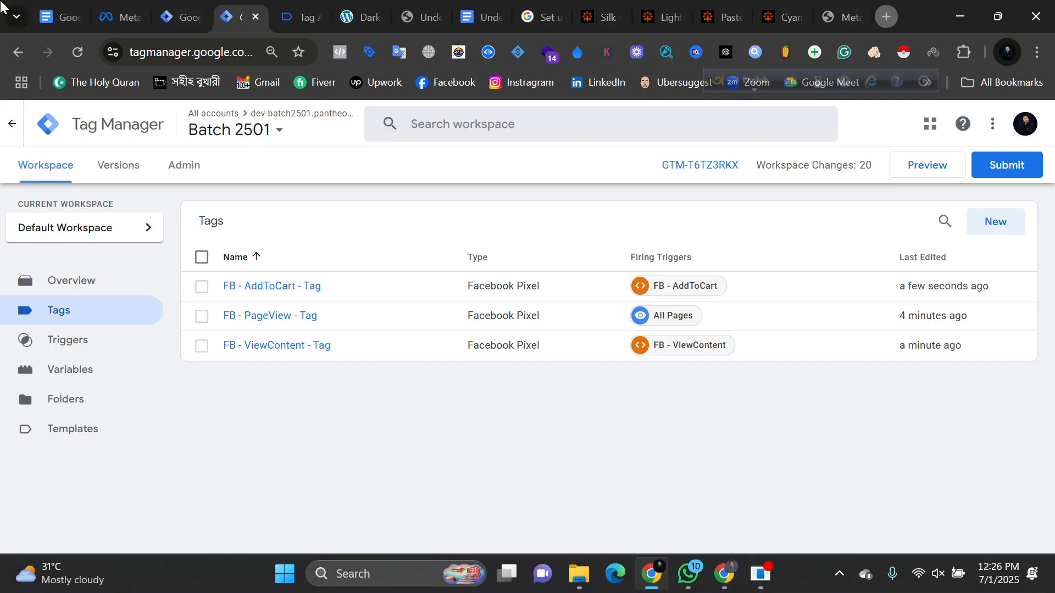
# Review the InitiateCheckout section of the Meta Pixel and Web Event PDF, highlighting ecommerce.value and ecommerce.items among its data layer variables.
pyautogui.click(852, 4)
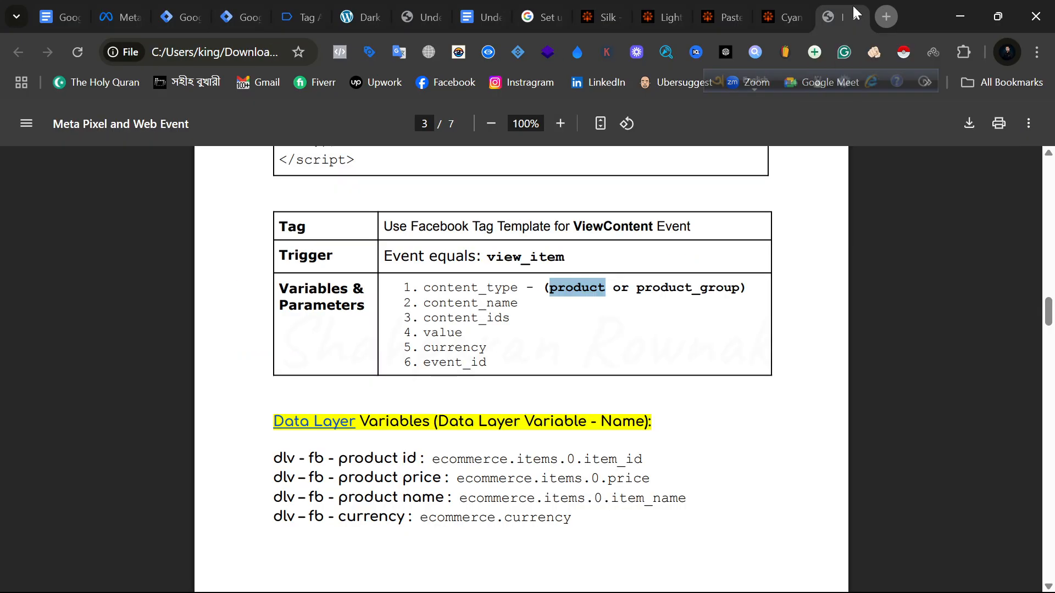
pyautogui.scroll(-5, 521, 368)
pyautogui.scroll(-20, 522, 368)
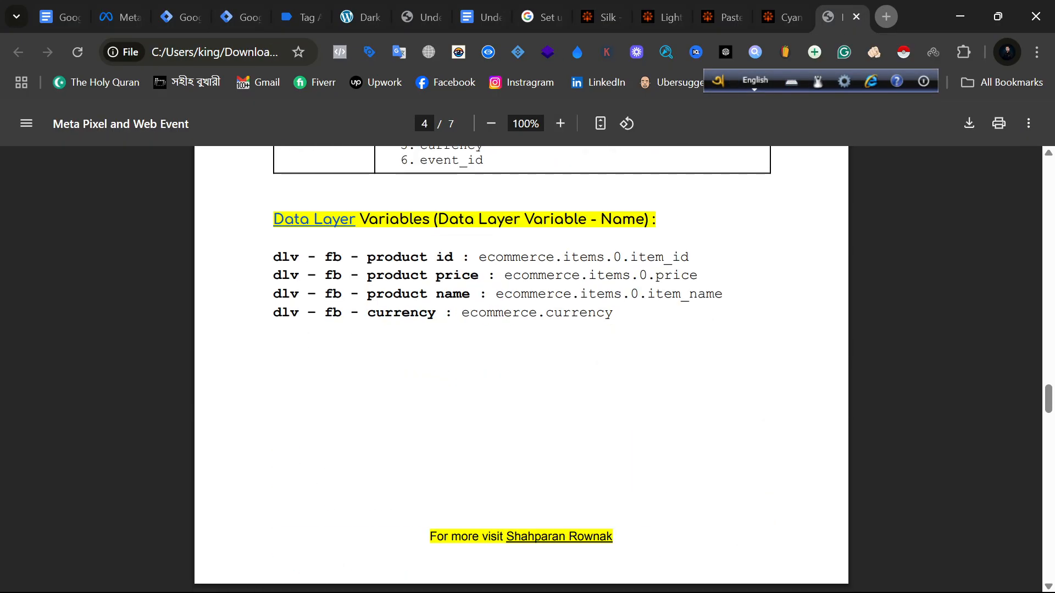
pyautogui.scroll(-2, 521, 368)
pyautogui.scroll(2, 522, 368)
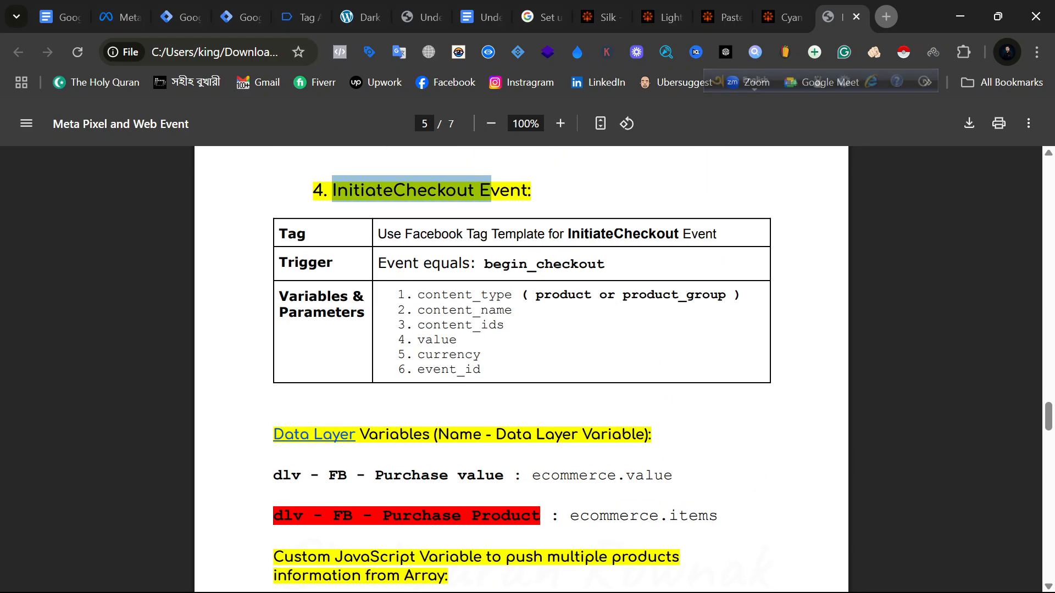
pyautogui.scroll(-3, 522, 368)
pyautogui.scroll(3, 521, 368)
pyautogui.scroll(-3, 521, 368)
pyautogui.moveTo(273, 392); pyautogui.dragTo(665, 392)
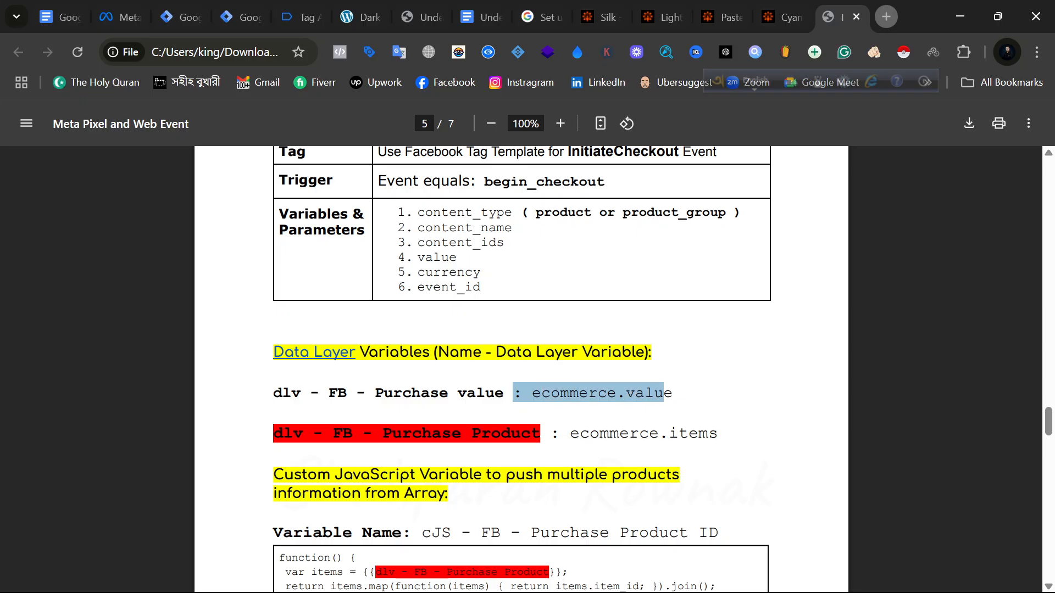
pyautogui.moveTo(570, 433); pyautogui.dragTo(717, 433)
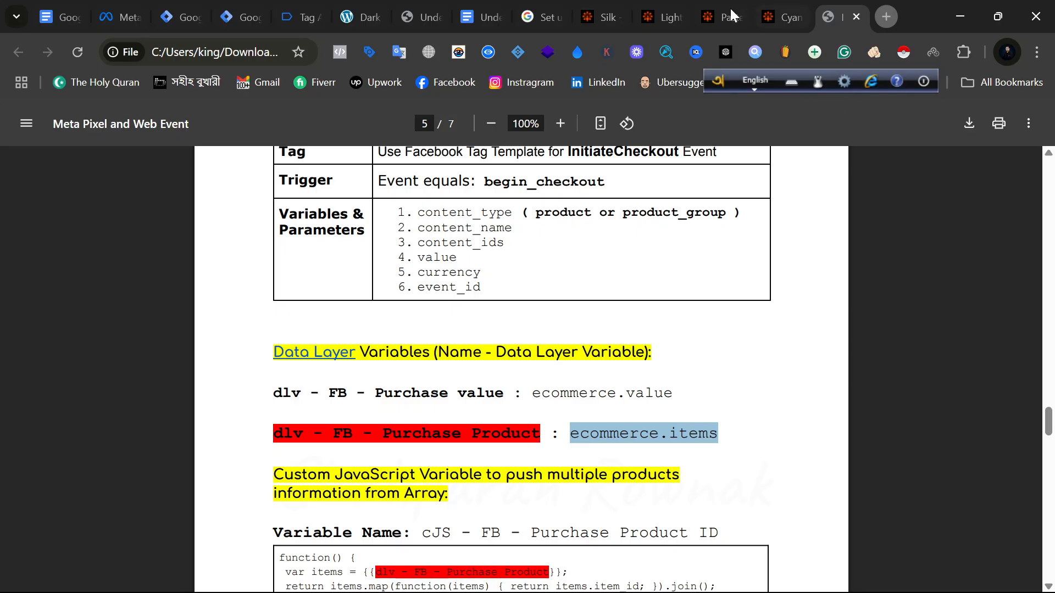
# Switch to the Aarong silk saree listing, open the Light Pink Brush Painted and Embroidered Silk Saree and set its quantity to 3.
pyautogui.click(618, 2)
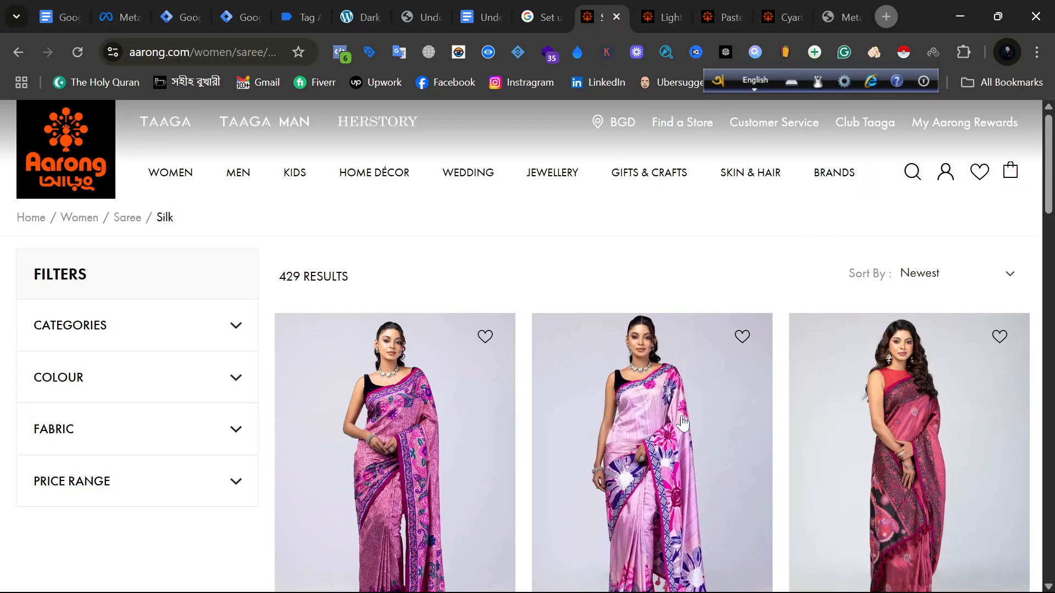
pyautogui.scroll(-3, 693, 360)
pyautogui.click(693, 359)
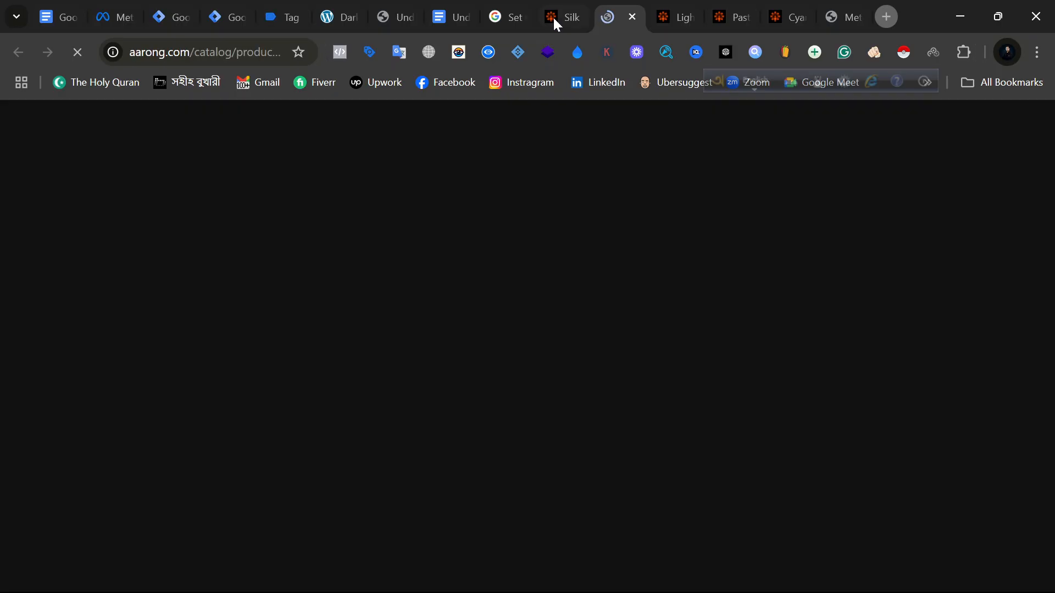
pyautogui.click(554, 18)
pyautogui.click(613, 17)
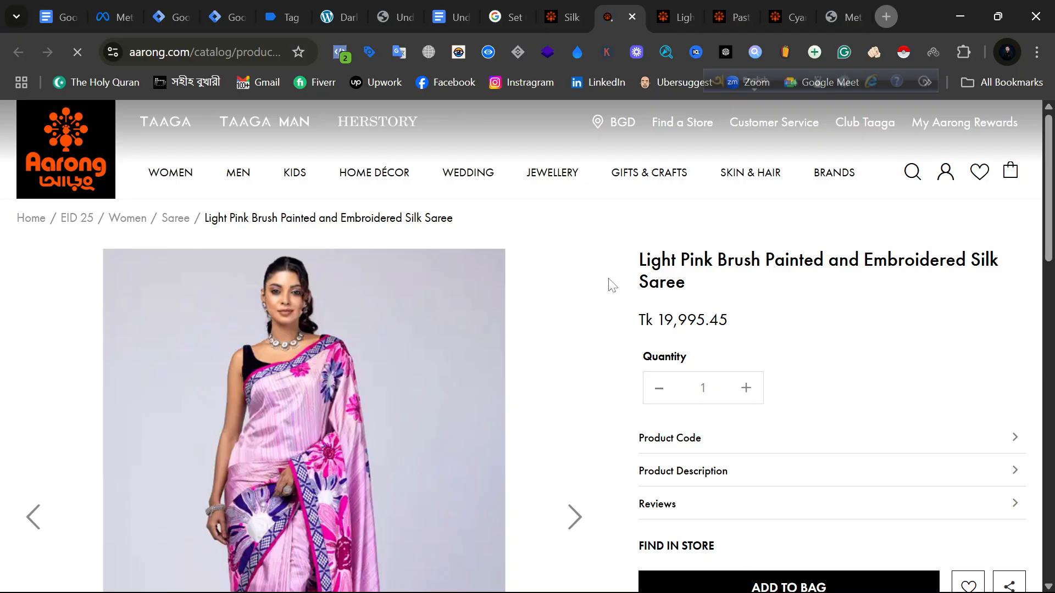
pyautogui.click(745, 391)
pyautogui.click(744, 390)
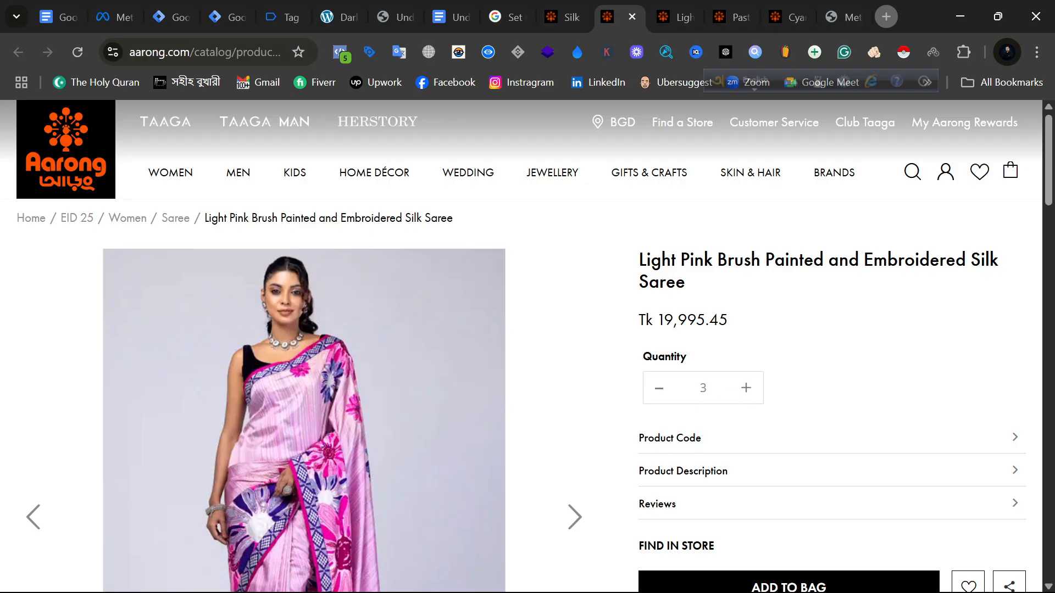
# Open the Ochre Printed and Embroidered Silk Saree from the suggested products, add it to the bag and dismiss the confirmation.
pyautogui.scroll(-10, 644, 368)
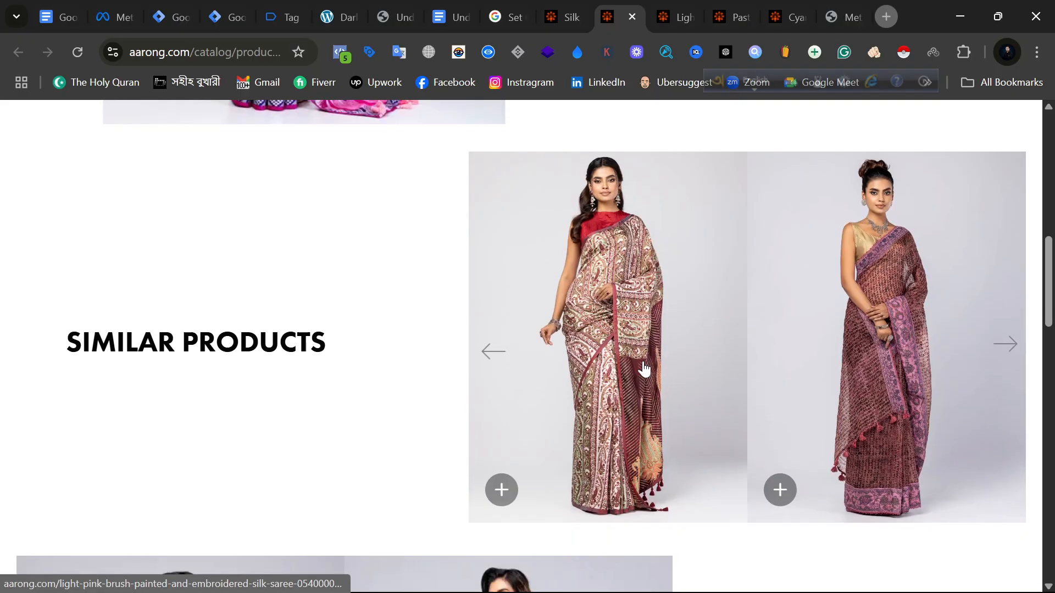
pyautogui.scroll(-15, 644, 368)
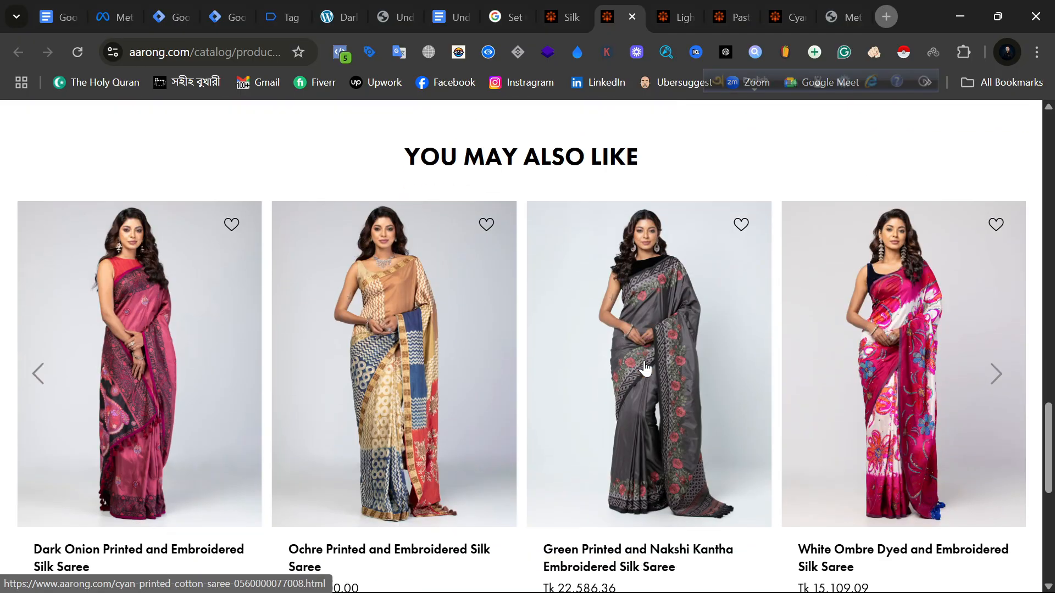
pyautogui.click(483, 368)
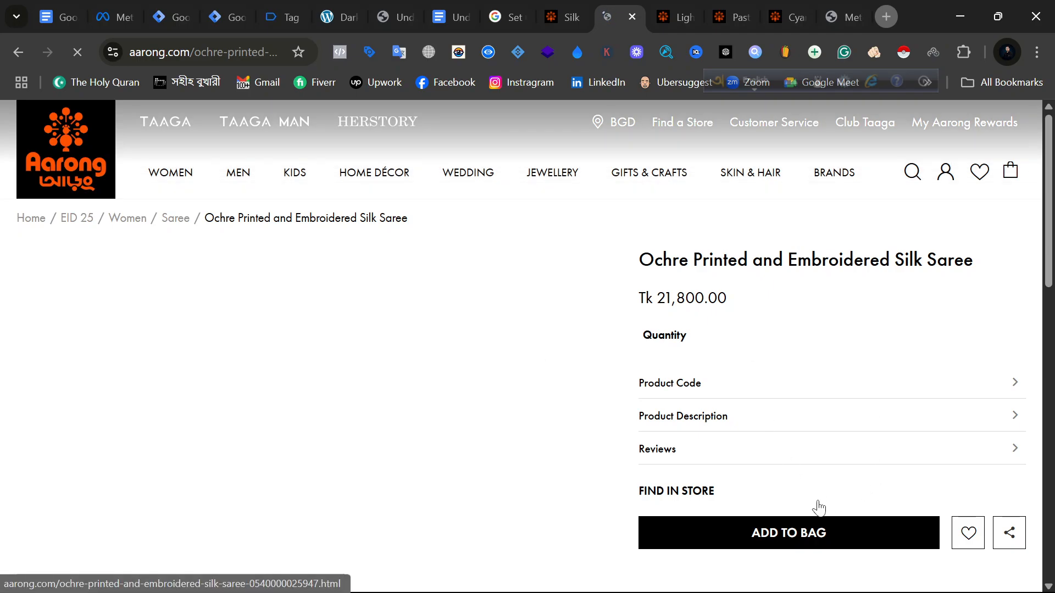
pyautogui.click(822, 528)
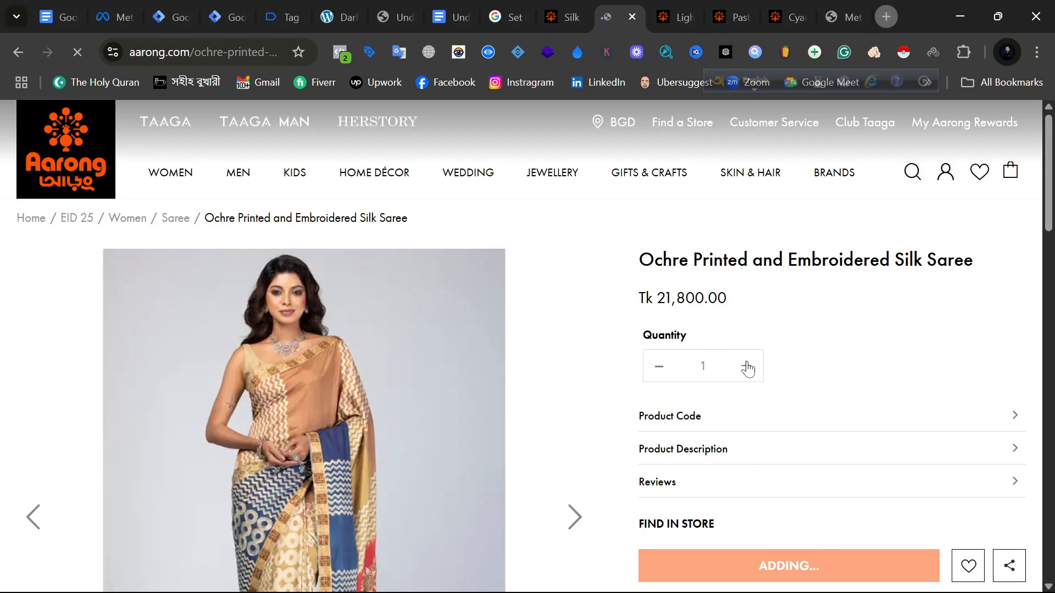
pyautogui.click(747, 367)
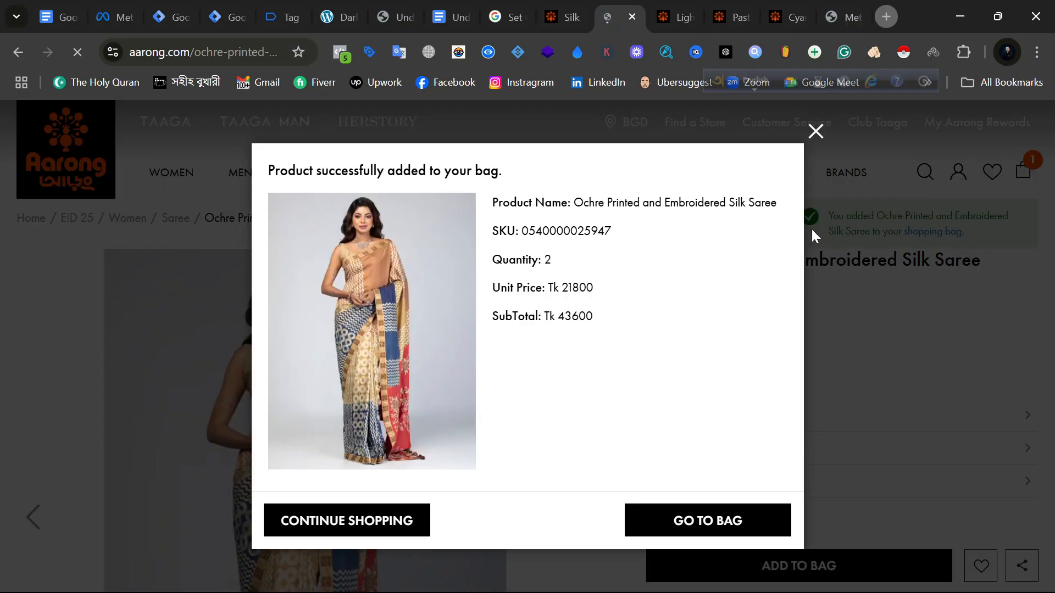
pyautogui.click(816, 134)
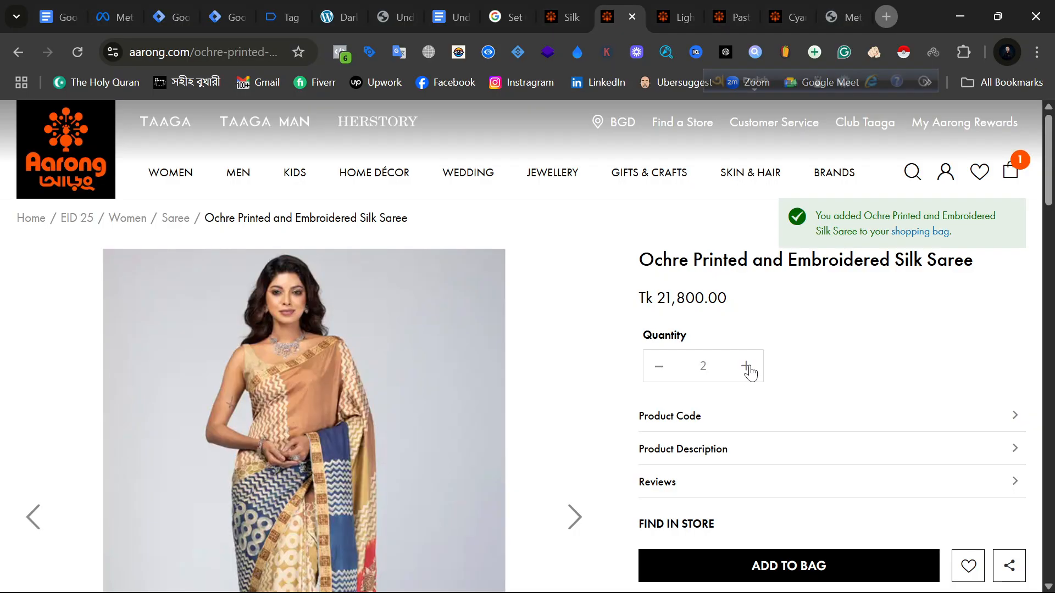
# Add the Ochre silk saree to the bag again and inspect the page's pixel events in Meta Pixel Helper.
pyautogui.click(746, 366)
pyautogui.click(756, 558)
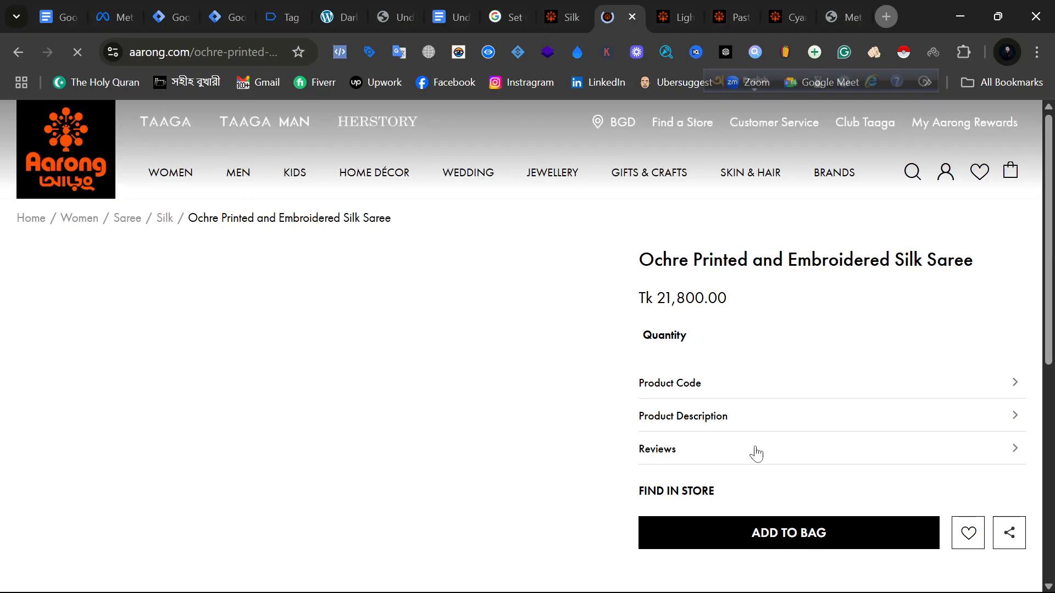
pyautogui.click(784, 538)
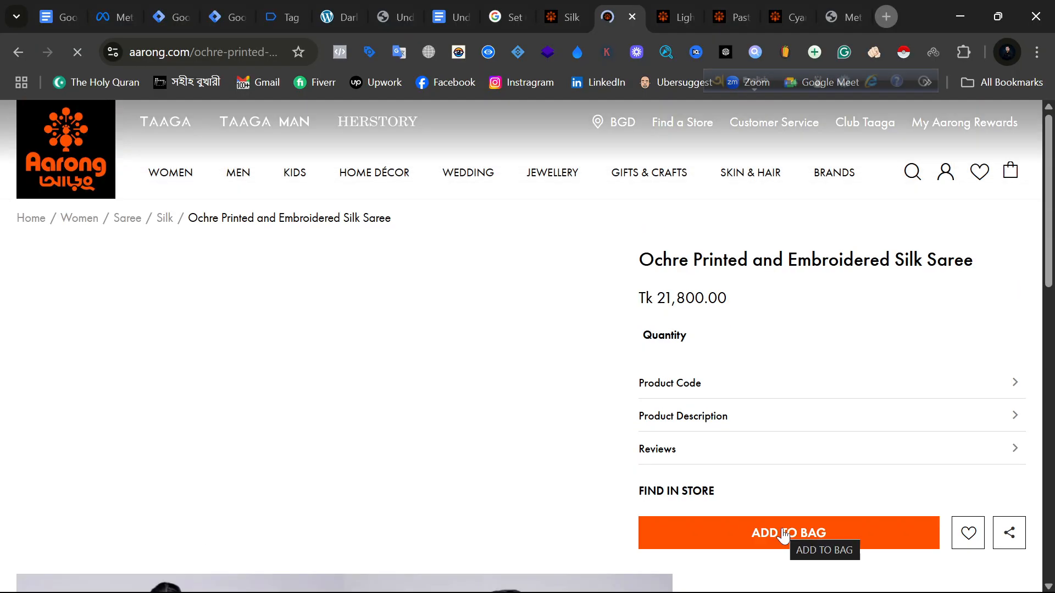
pyautogui.click(784, 535)
pyautogui.click(344, 53)
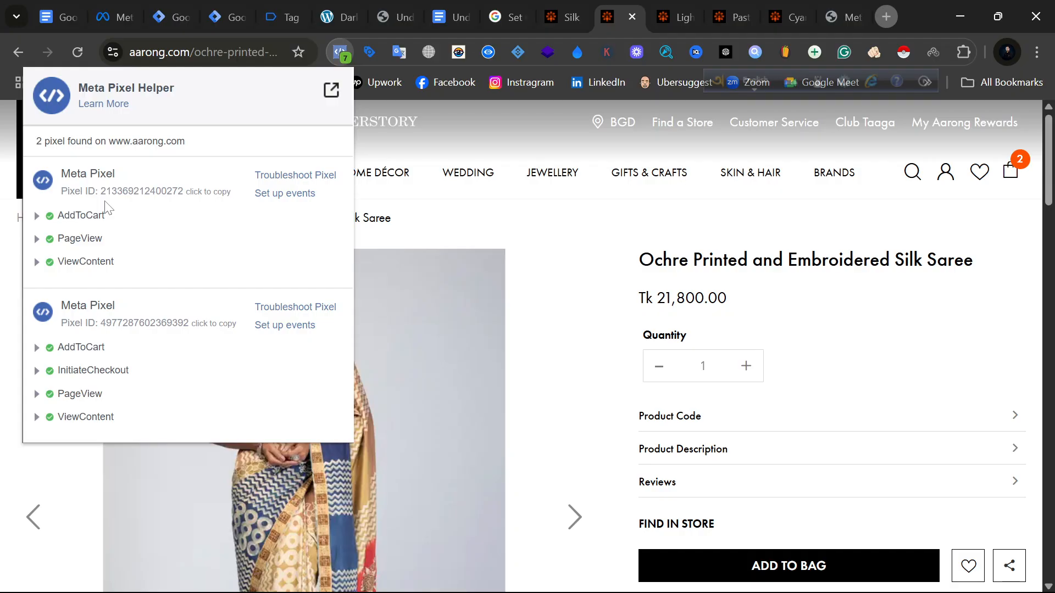
pyautogui.click(554, 221)
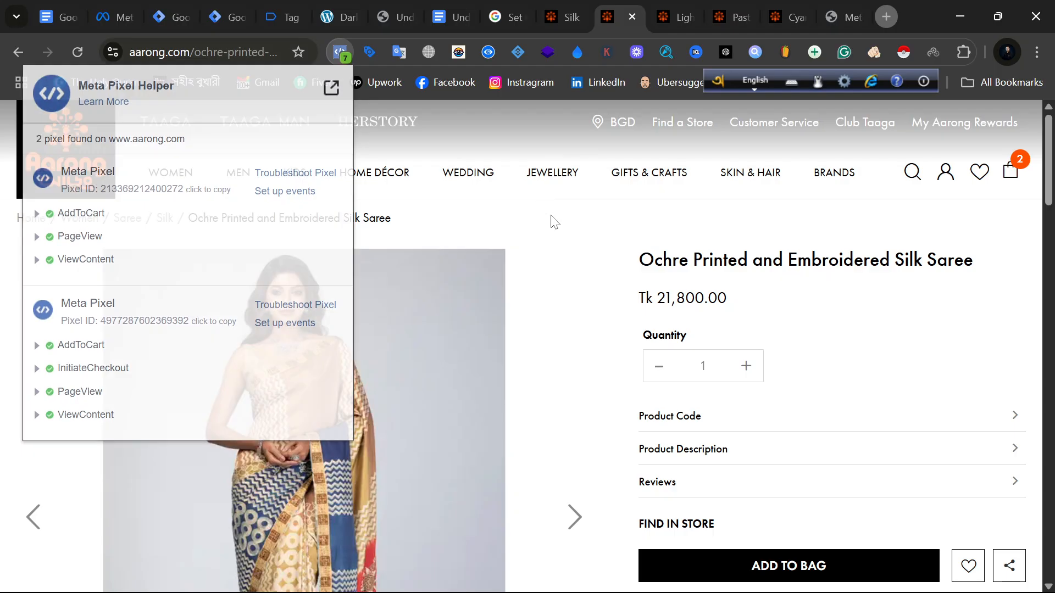
# Open the suggested Crimson Red Printed and Embroidered Silk Saree, add one to the bag and continue shopping.
pyautogui.scroll(-2, 584, 319)
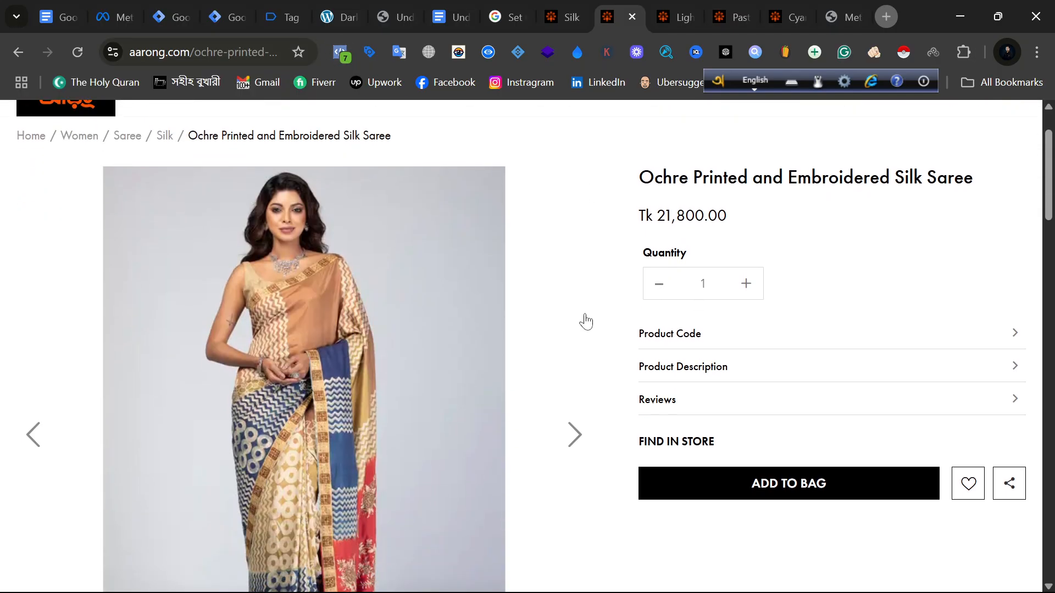
pyautogui.scroll(-20, 586, 321)
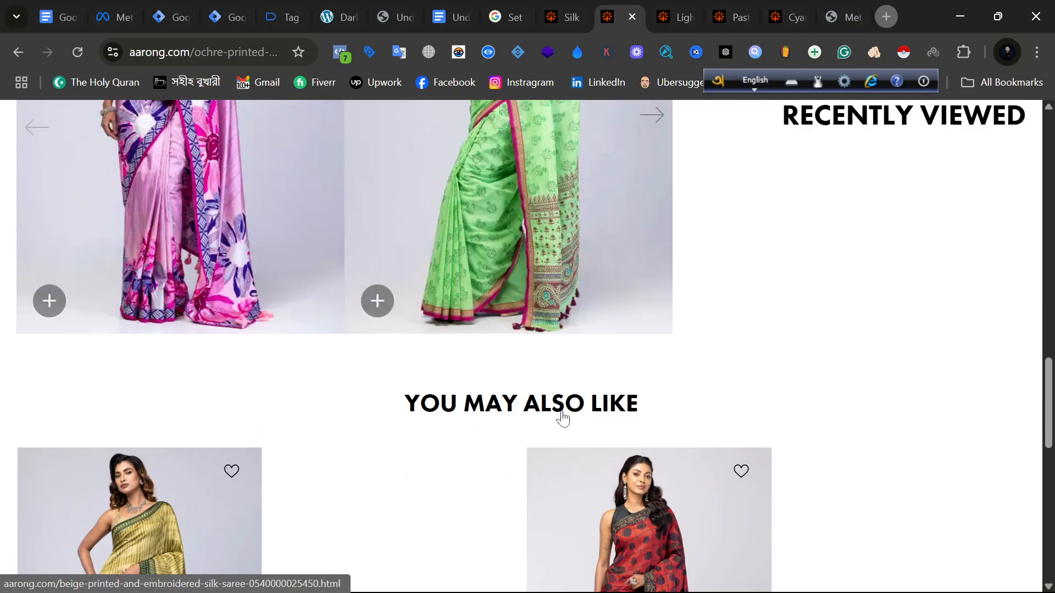
pyautogui.scroll(-3, 562, 417)
pyautogui.click(641, 433)
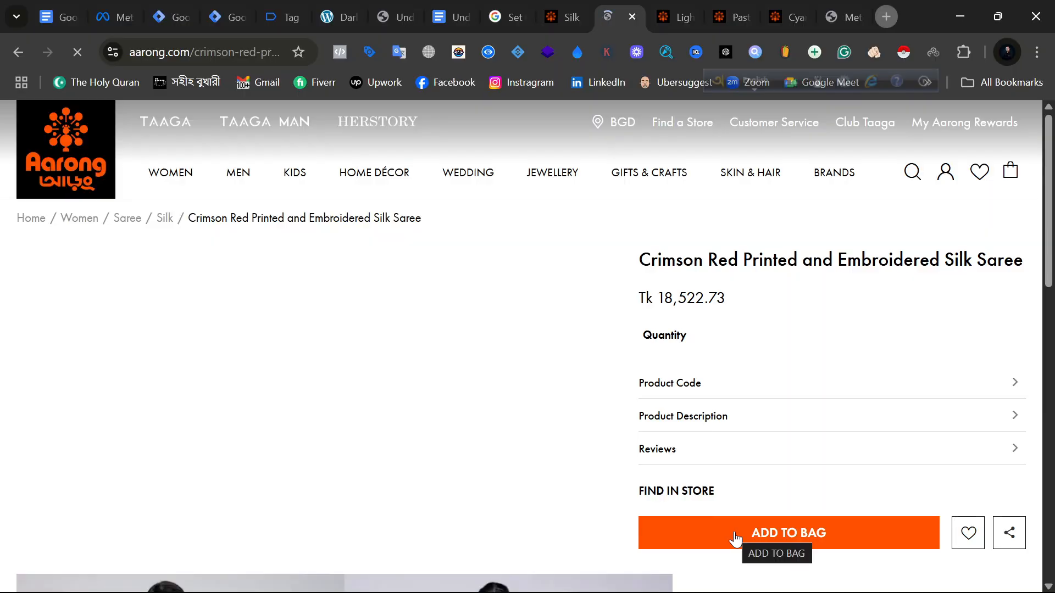
pyautogui.click(735, 538)
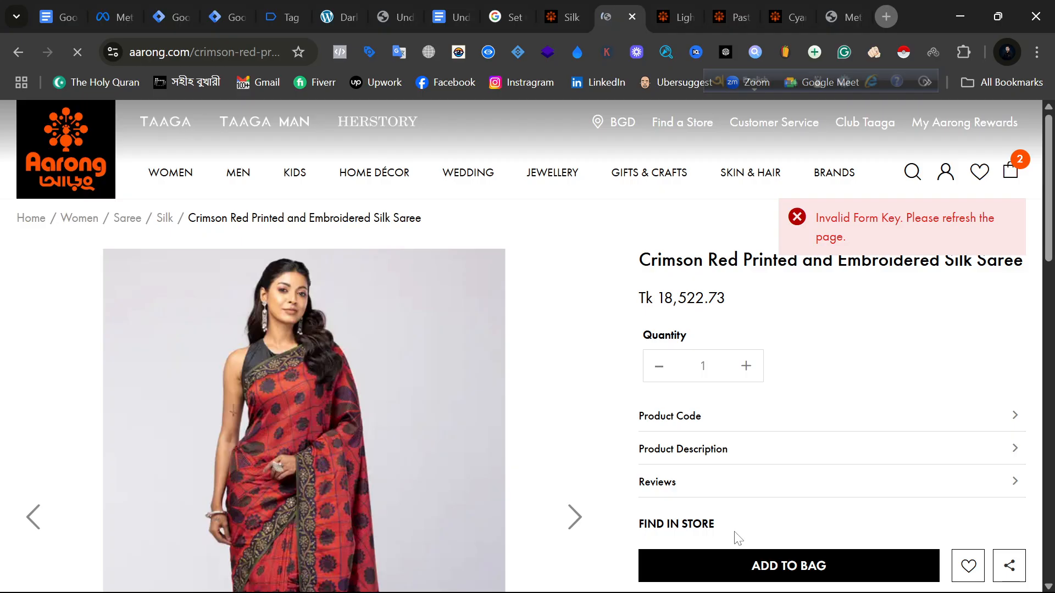
pyautogui.scroll(-3, 729, 397)
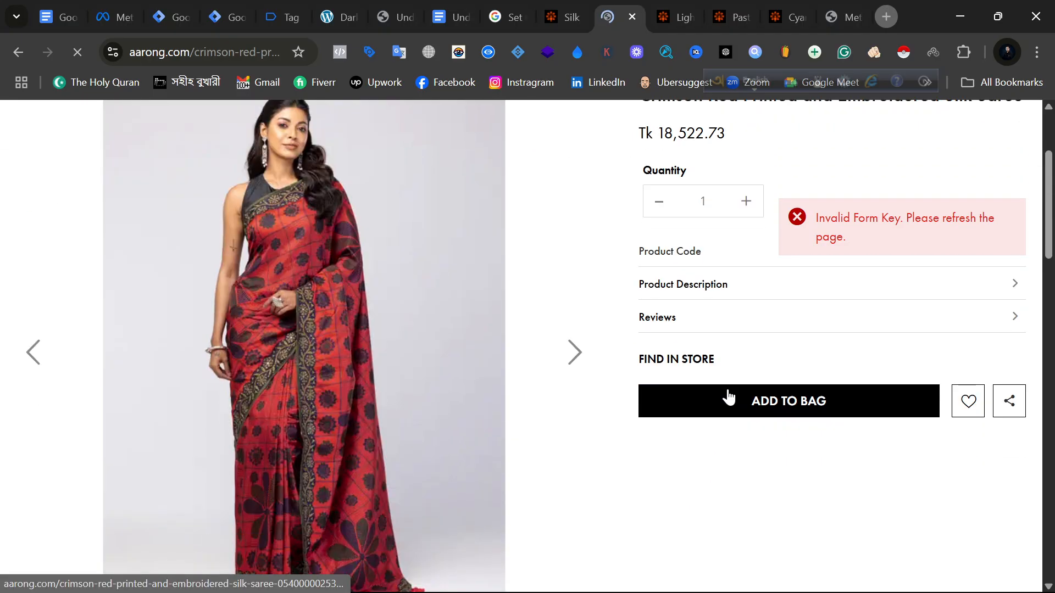
pyautogui.scroll(2, 729, 397)
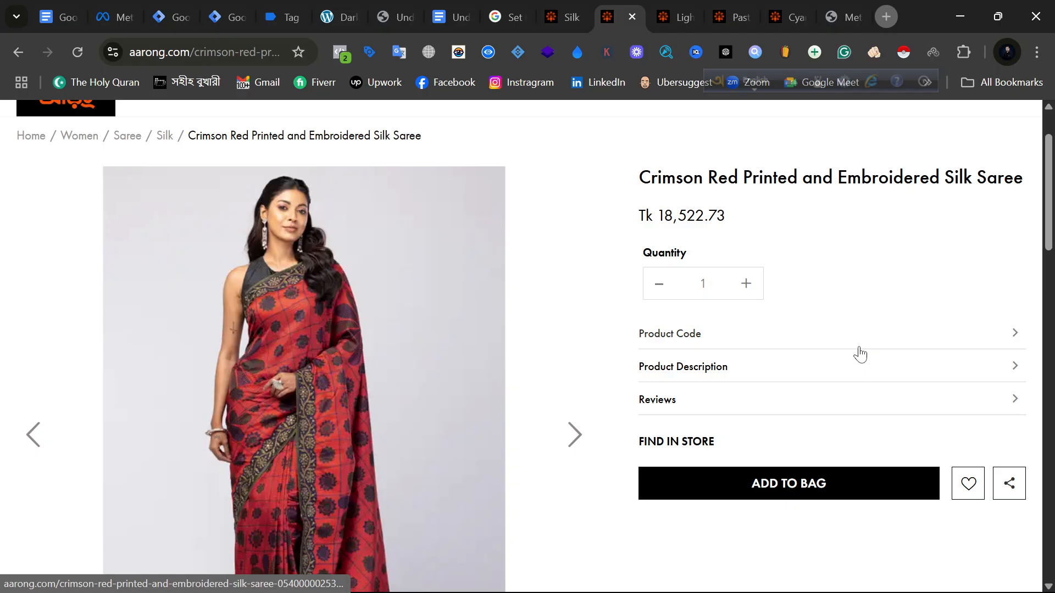
pyautogui.click(779, 495)
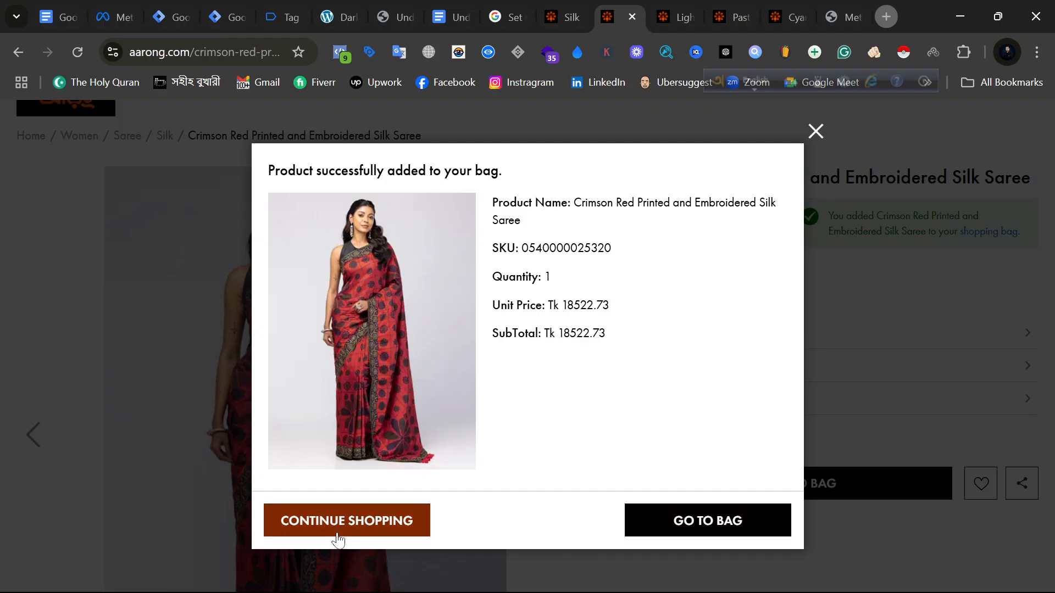
pyautogui.click(338, 531)
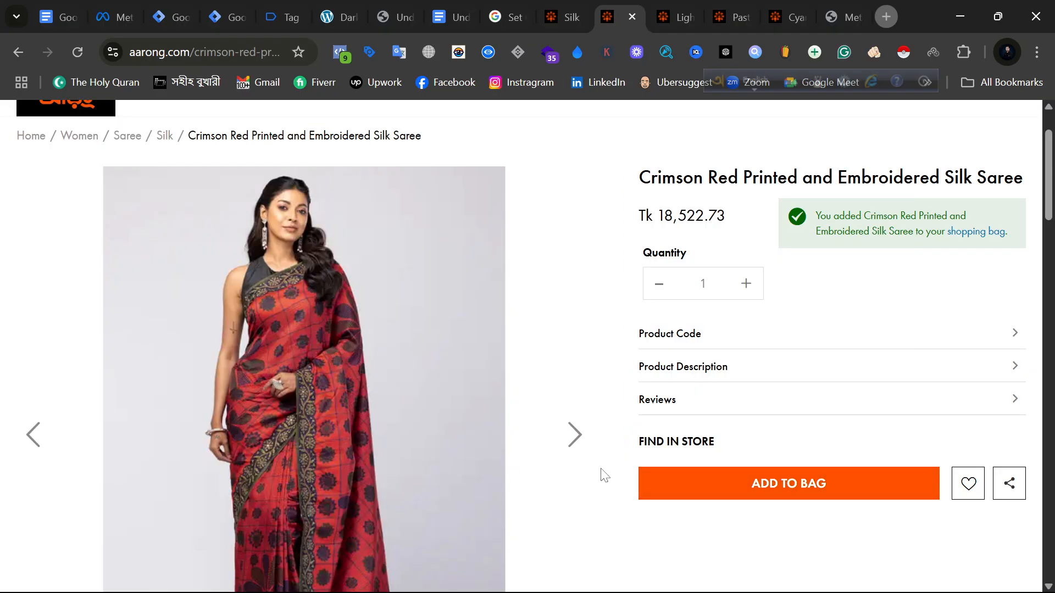
# Open the shopping bag summary, review its items and highlight the subtotal amount.
pyautogui.scroll(1, 886, 283)
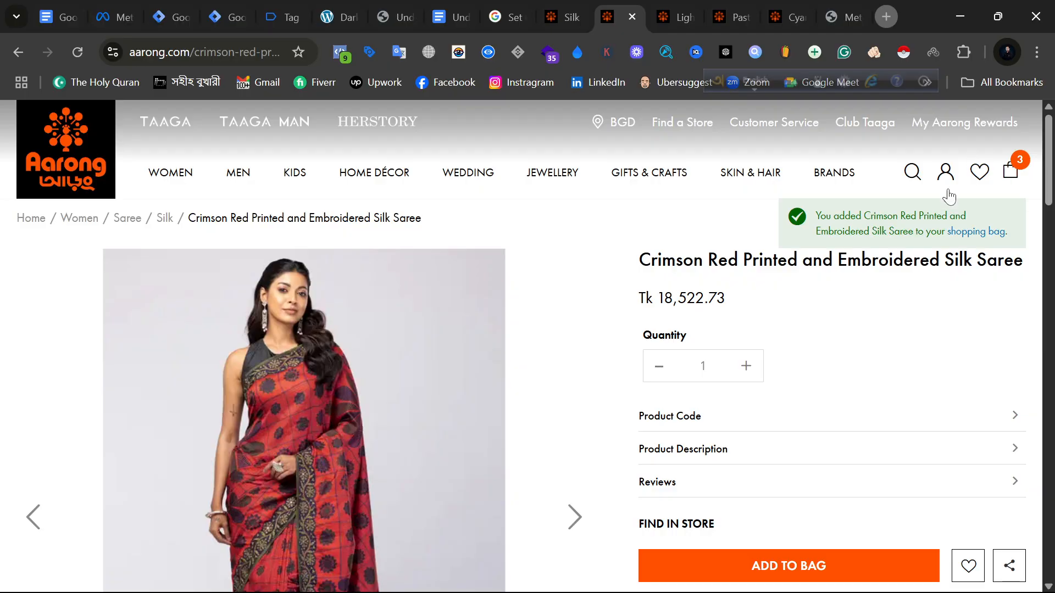
pyautogui.click(1015, 174)
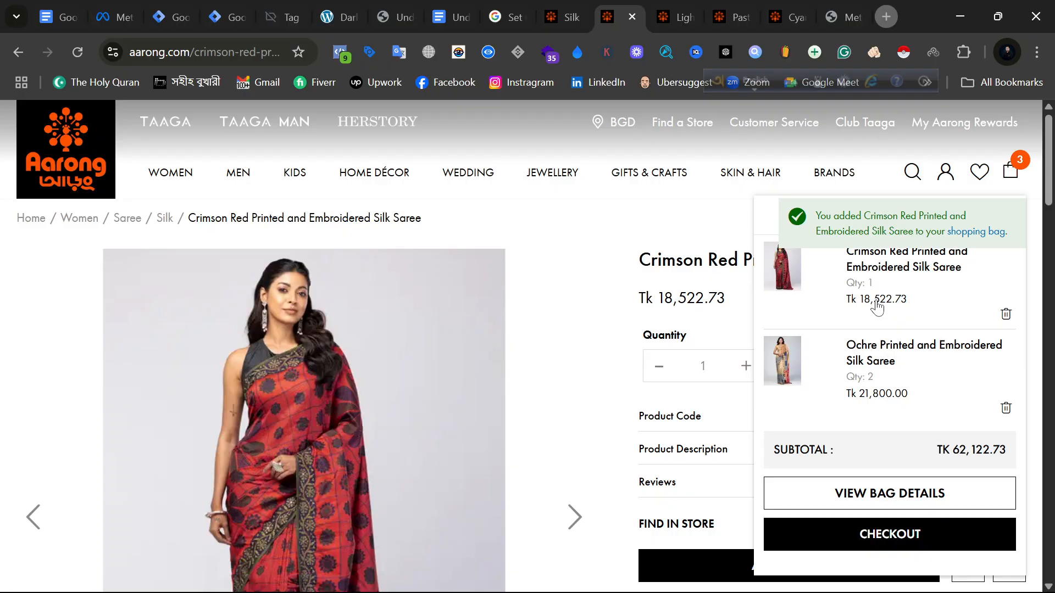
pyautogui.scroll(-1, 877, 307)
pyautogui.scroll(1, 875, 306)
pyautogui.moveTo(950, 450); pyautogui.dragTo(1009, 454)
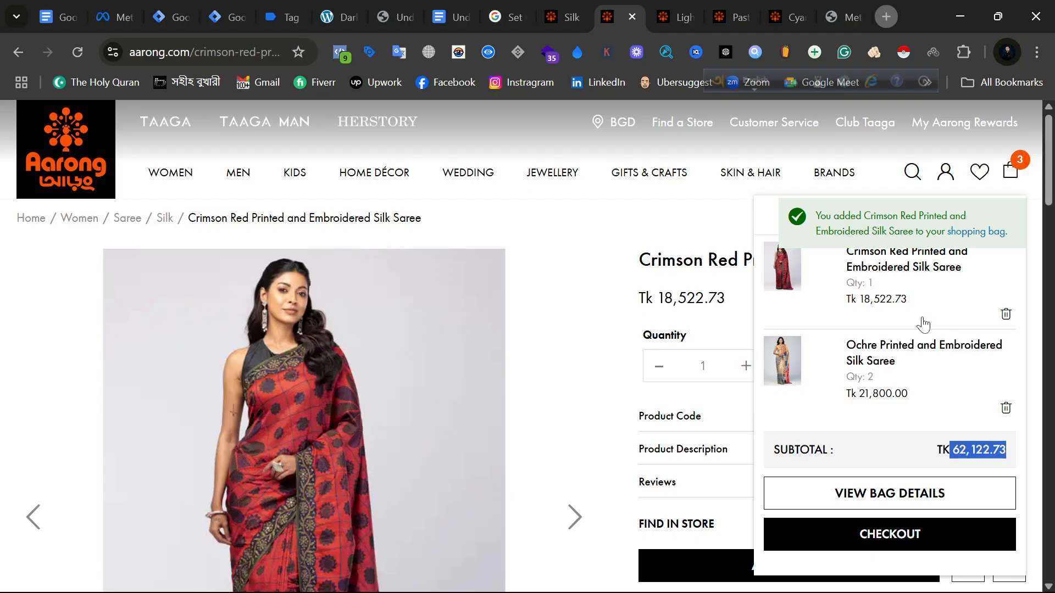
# Switch to the Meta Pixel and Web Event PDF and review the custom JavaScript variables for Purchase Product ID and Purchase Product Name.
pyautogui.click(433, 8)
pyautogui.click(846, 8)
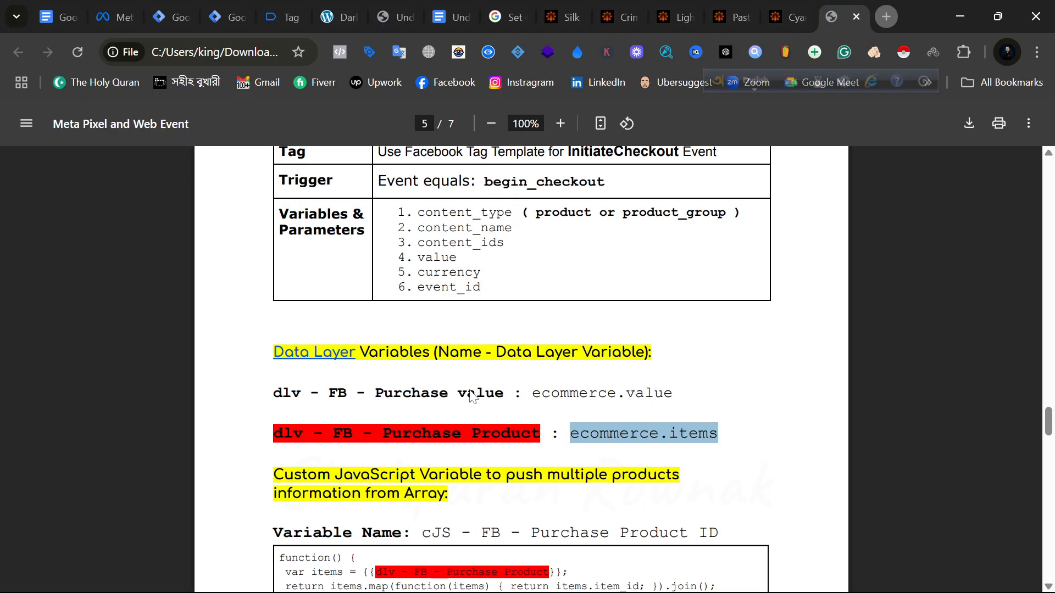
pyautogui.scroll(-3, 471, 394)
pyautogui.scroll(-1, 471, 394)
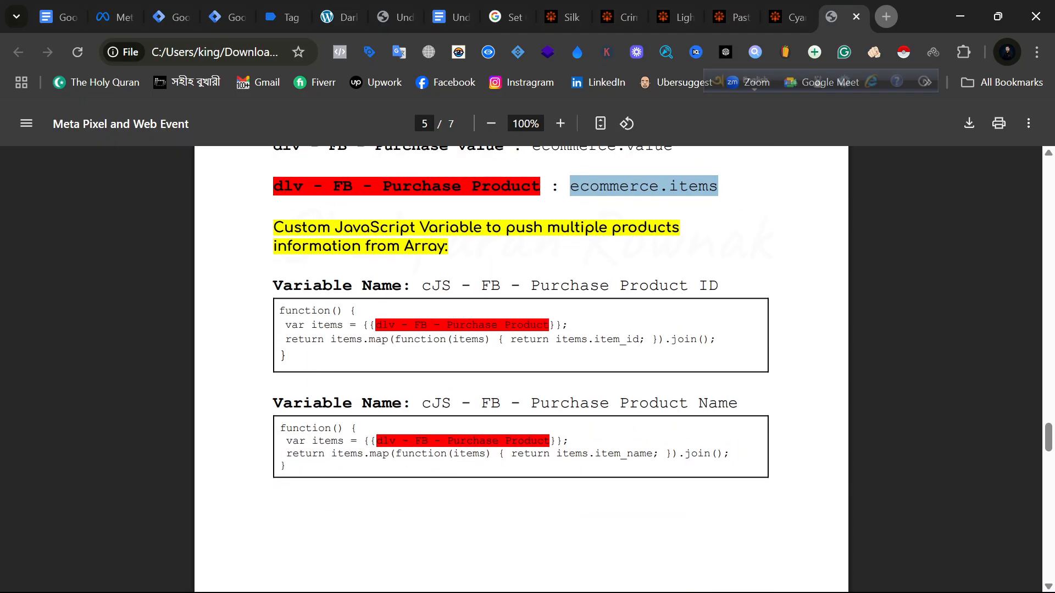
pyautogui.moveTo(279, 309); pyautogui.dragTo(287, 357)
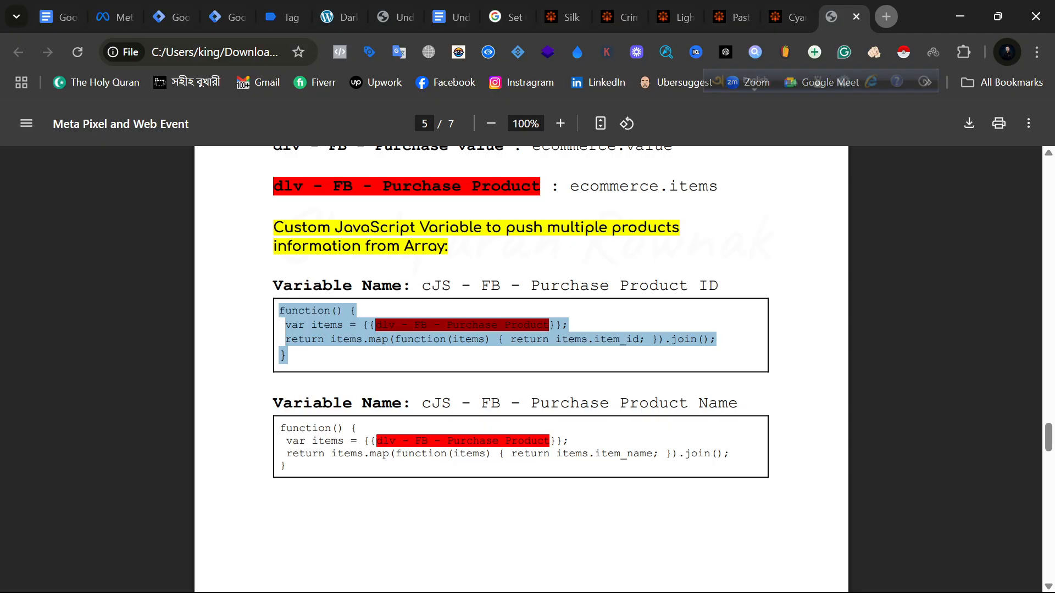
pyautogui.moveTo(531, 286); pyautogui.dragTo(718, 286)
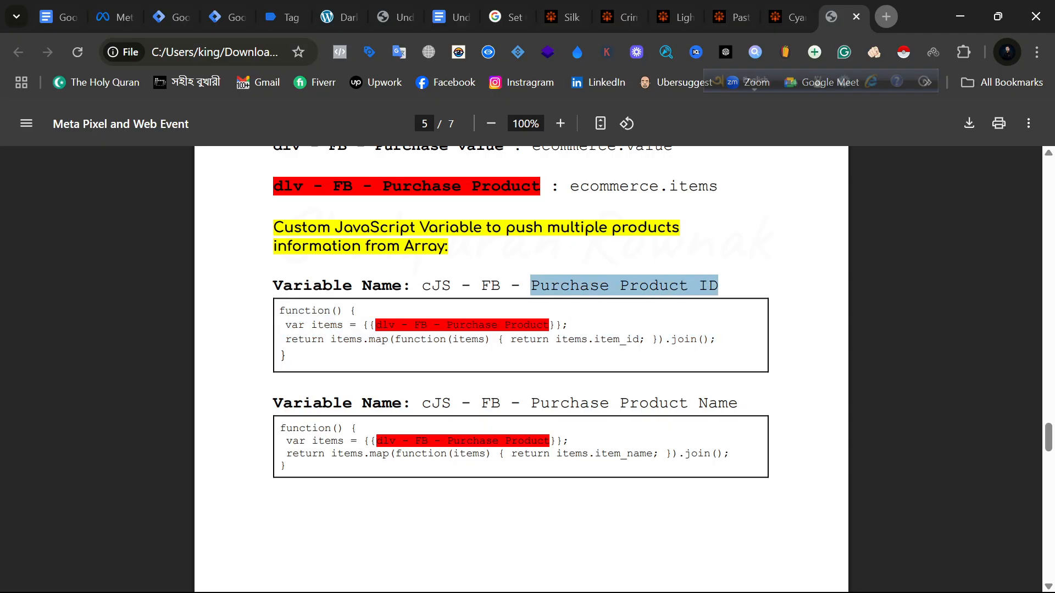
pyautogui.moveTo(531, 403); pyautogui.dragTo(737, 403)
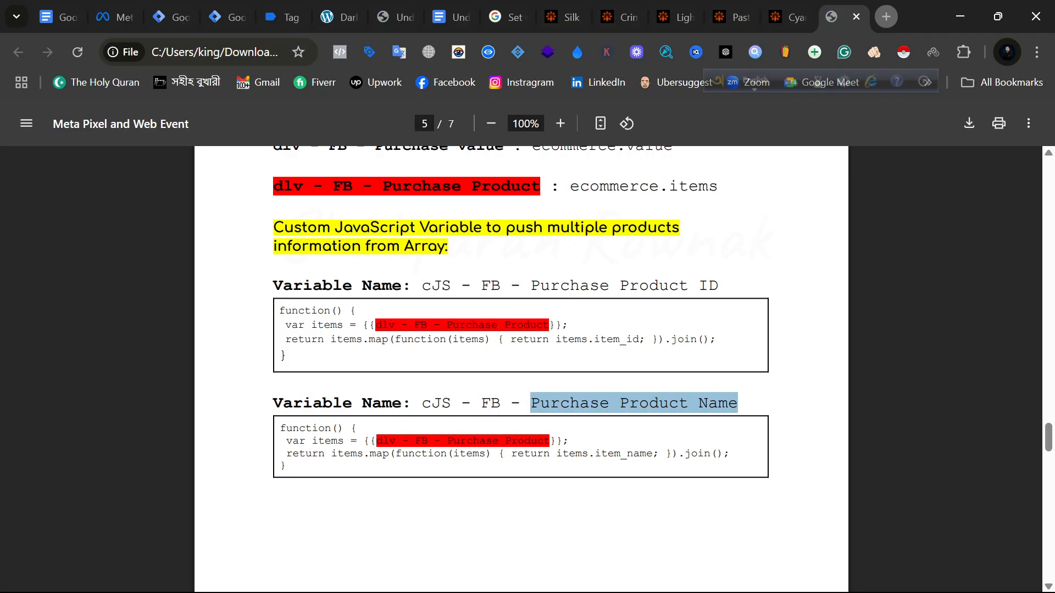
# Review the two data layer variable definitions and compare the dlv - FB - Purchase Product name with its reference in the Product ID code.
pyautogui.scroll(3, 349, 335)
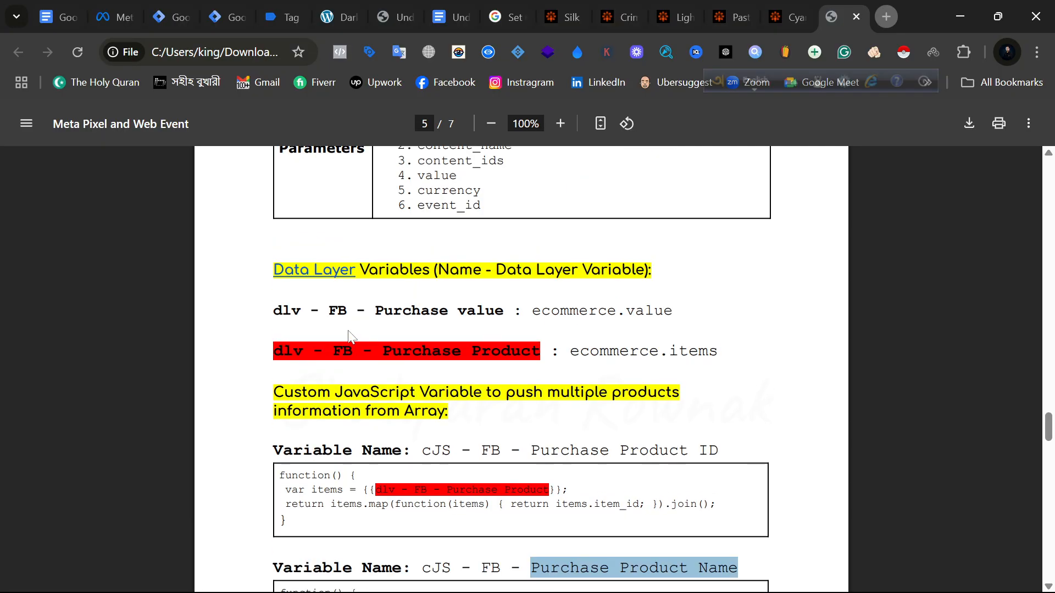
pyautogui.moveTo(273, 311); pyautogui.dragTo(718, 352)
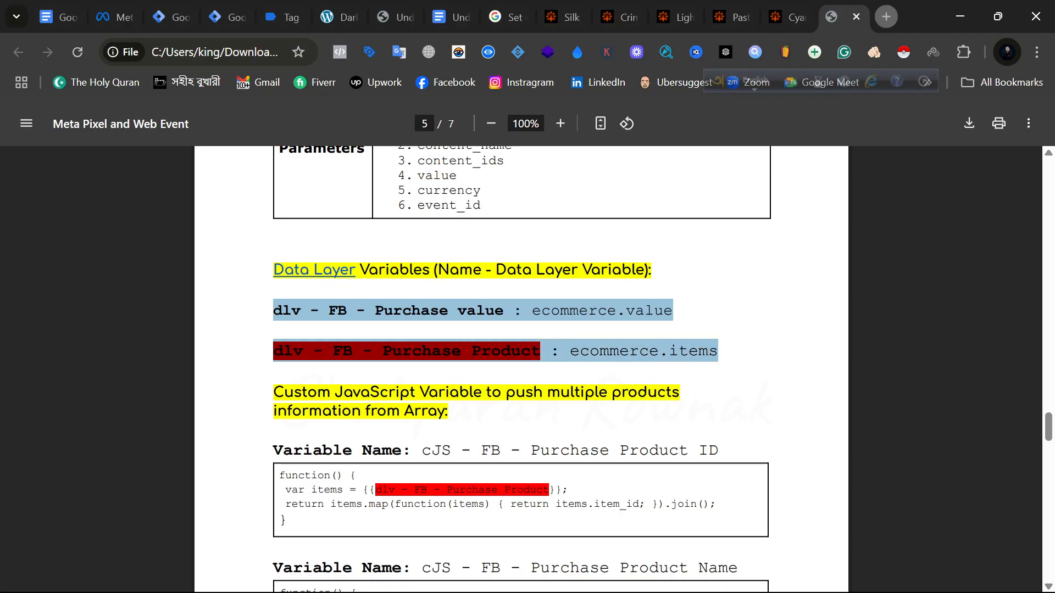
pyautogui.click(450, 381)
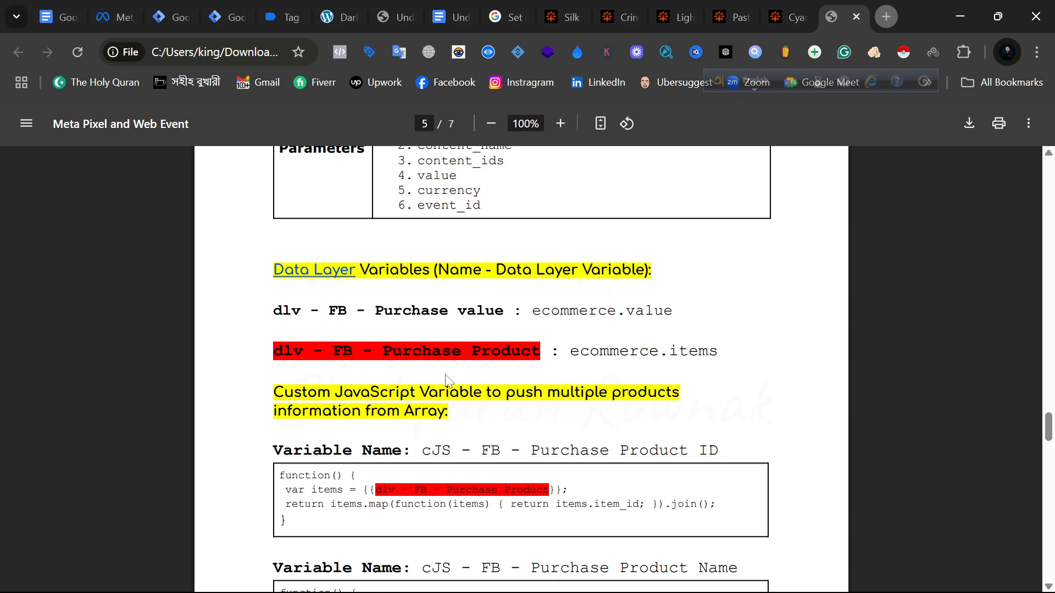
pyautogui.moveTo(273, 351); pyautogui.dragTo(540, 352)
pyautogui.moveTo(375, 490); pyautogui.dragTo(549, 490)
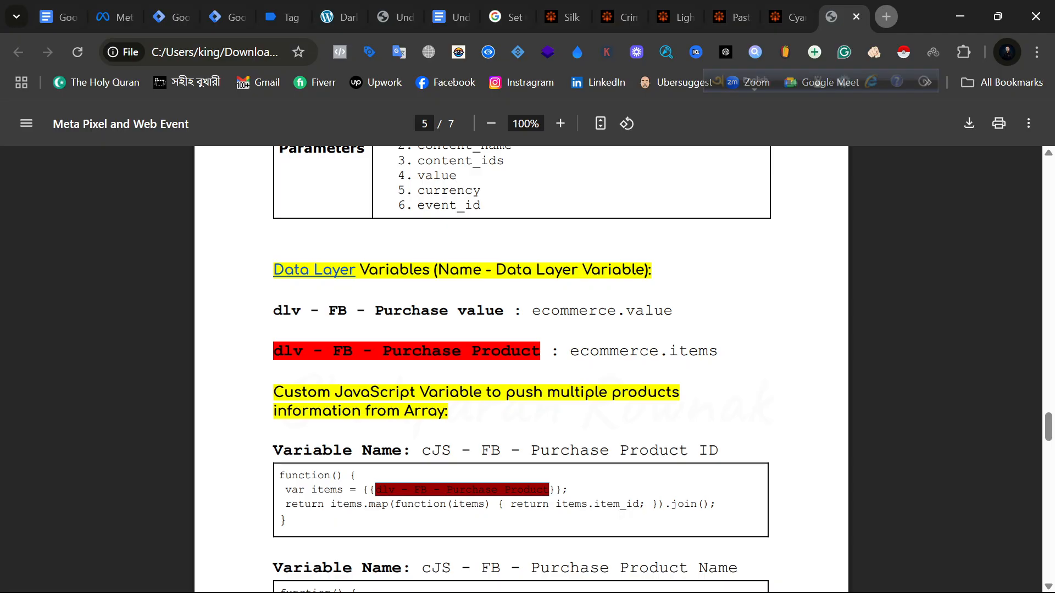
pyautogui.moveTo(520, 351); pyautogui.dragTo(383, 352)
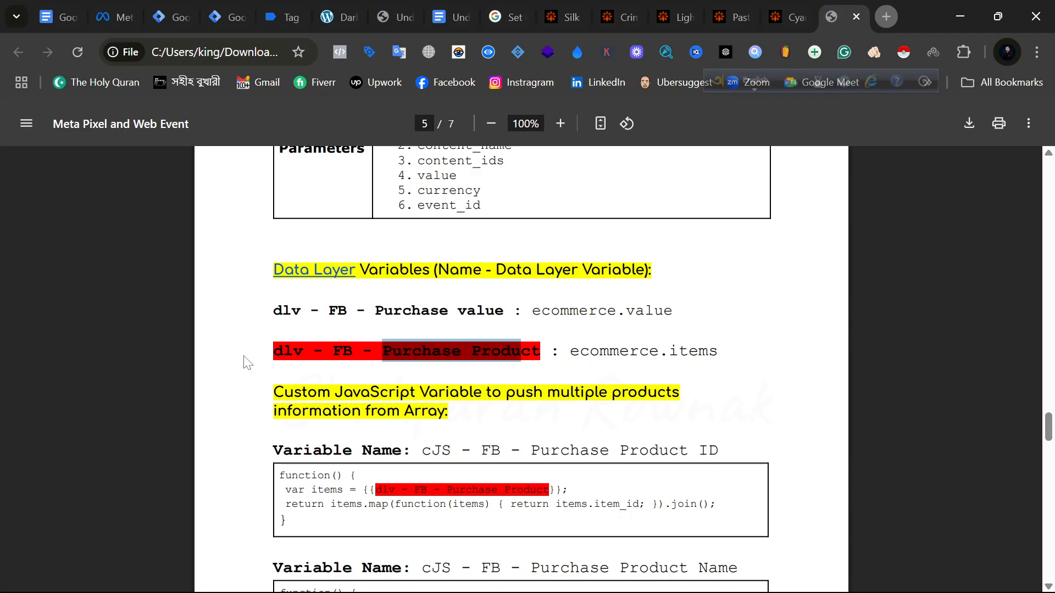
pyautogui.moveTo(273, 351); pyautogui.dragTo(402, 351)
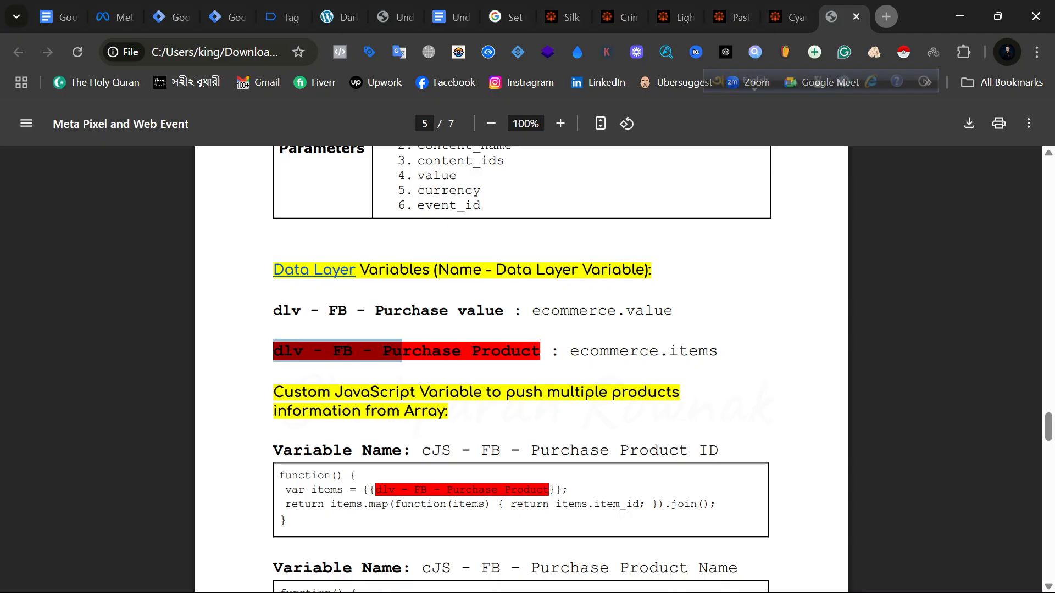
pyautogui.moveTo(381, 490); pyautogui.dragTo(440, 490)
pyautogui.moveTo(292, 351); pyautogui.dragTo(402, 352)
pyautogui.moveTo(376, 490); pyautogui.dragTo(554, 489)
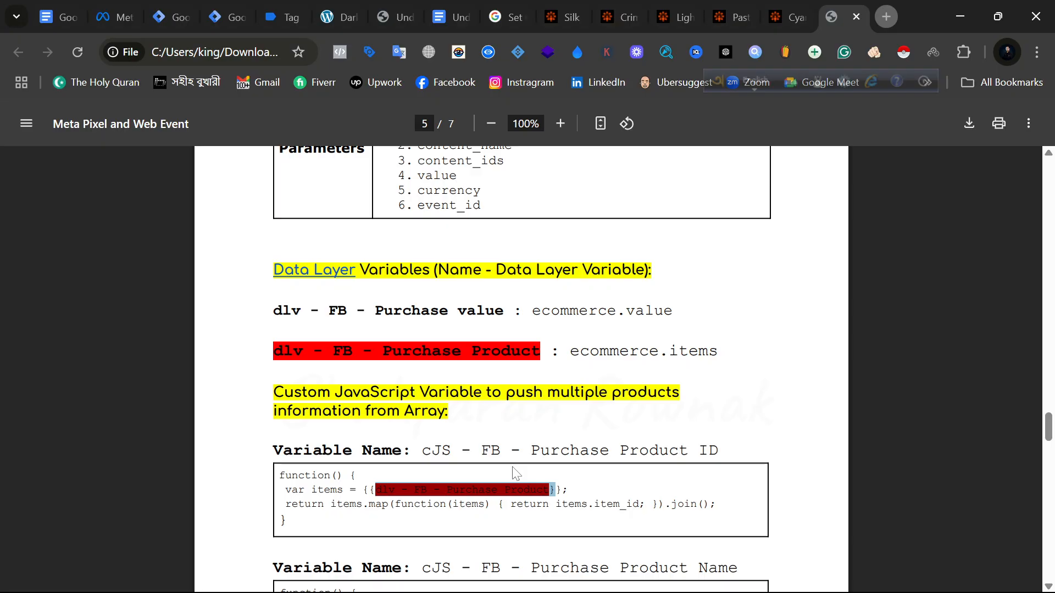
pyautogui.moveTo(375, 490); pyautogui.dragTo(530, 490)
# Copy the variable name dlv - FB - Purchase value and its data layer key ecommerce.value from the PDF.
pyautogui.moveTo(291, 311); pyautogui.dragTo(301, 311)
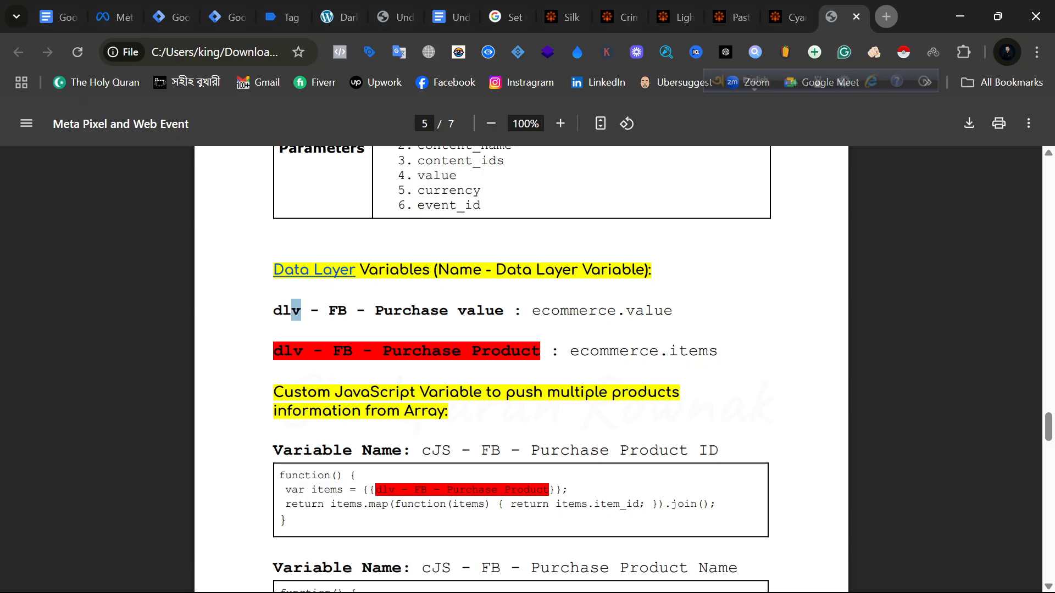
pyautogui.click(296, 311)
pyautogui.moveTo(273, 311); pyautogui.dragTo(672, 311)
pyautogui.hotkey('ctrl', 'c')
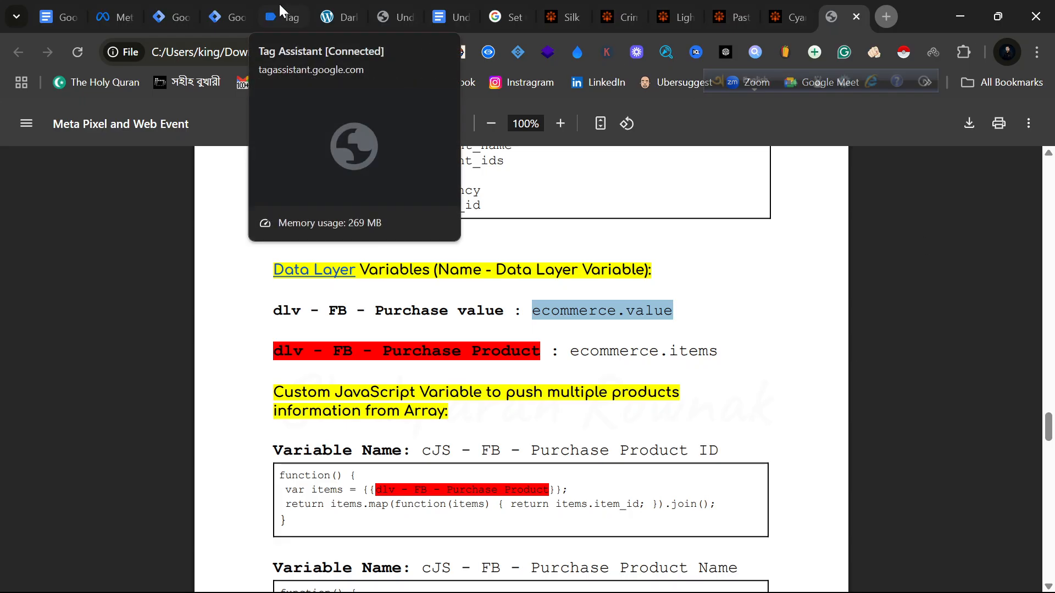
# In Google Tag Manager, create a Data Layer Variable that reads ecommerce.value, name it dlv - FB - Purchase value and save it.
pyautogui.click(228, 16)
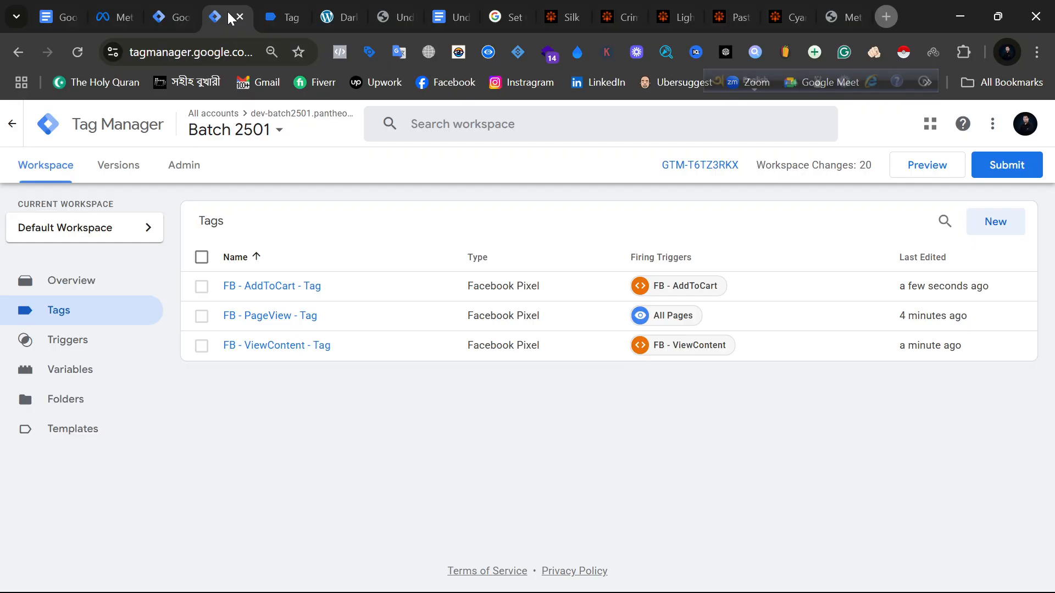
pyautogui.click(83, 370)
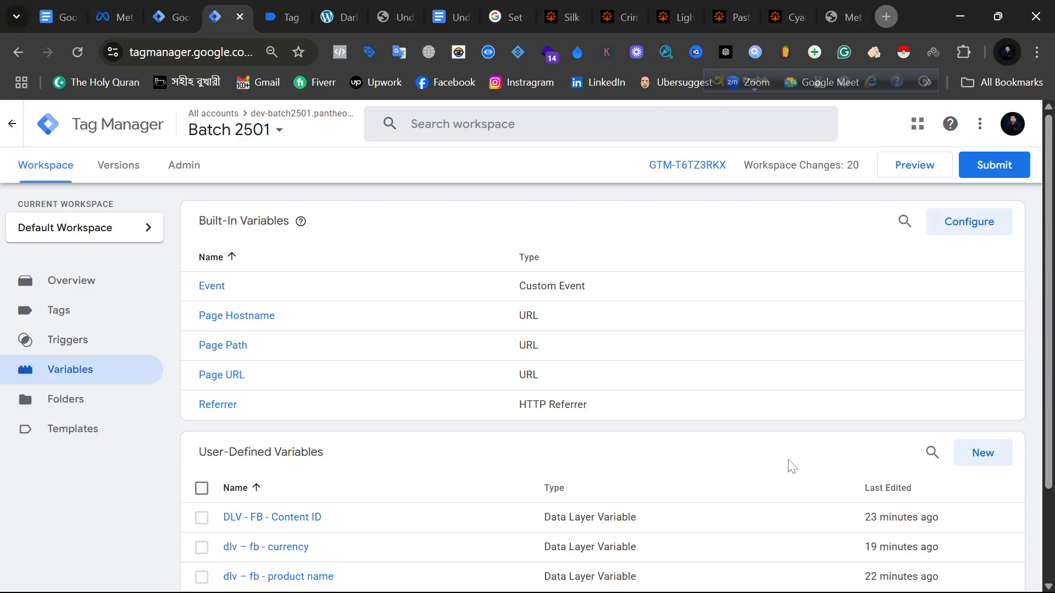
pyautogui.scroll(-3, 791, 465)
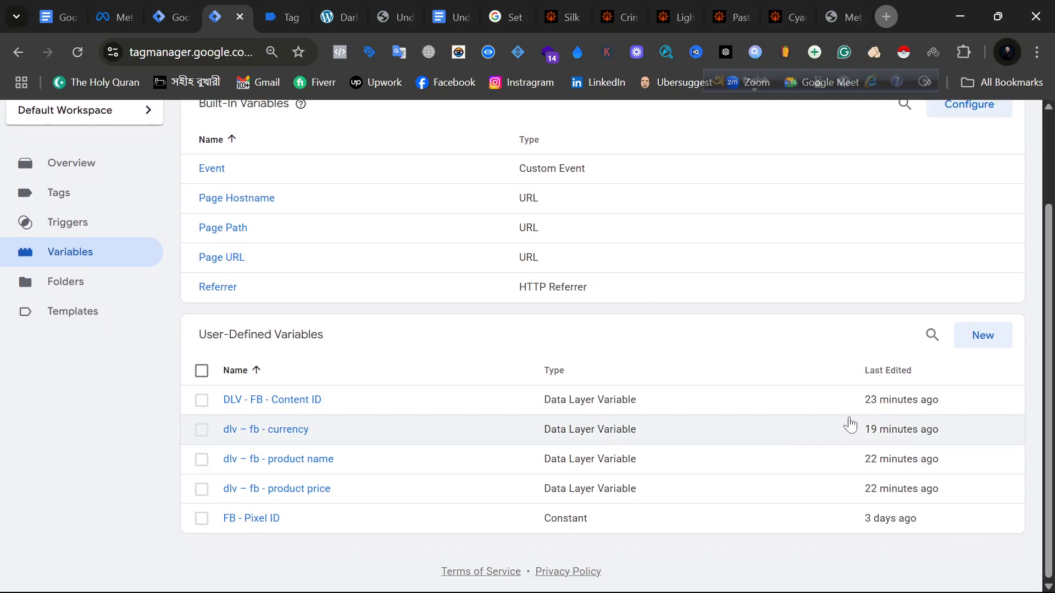
pyautogui.click(983, 345)
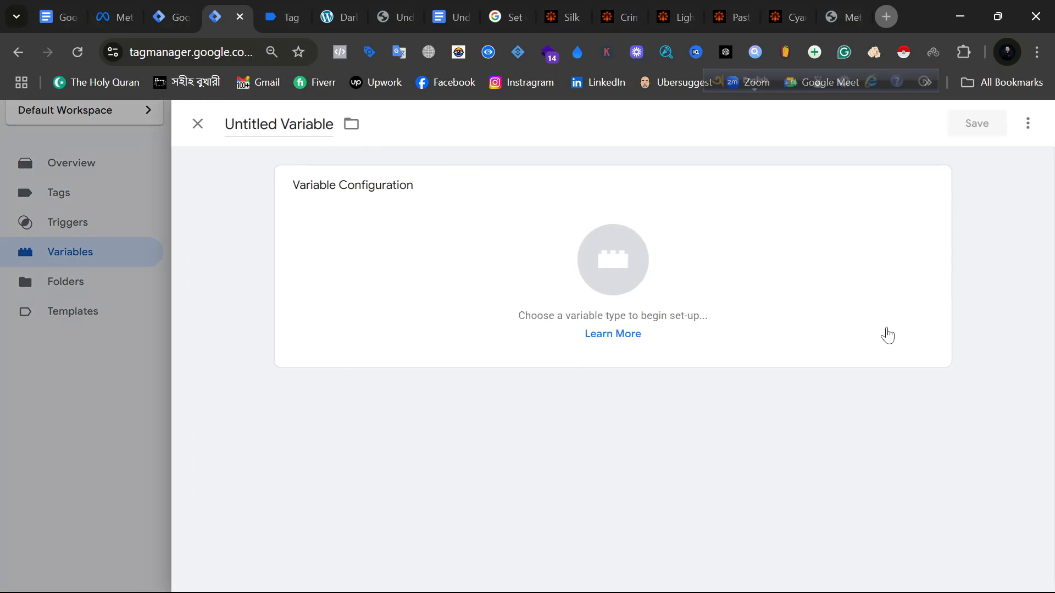
pyautogui.click(757, 311)
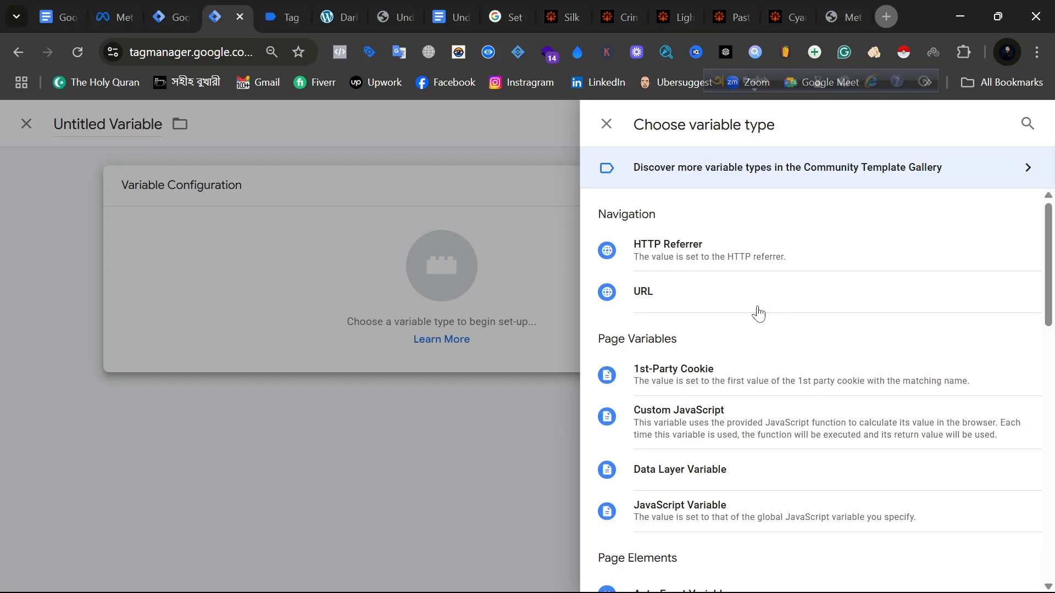
pyautogui.click(335, 291)
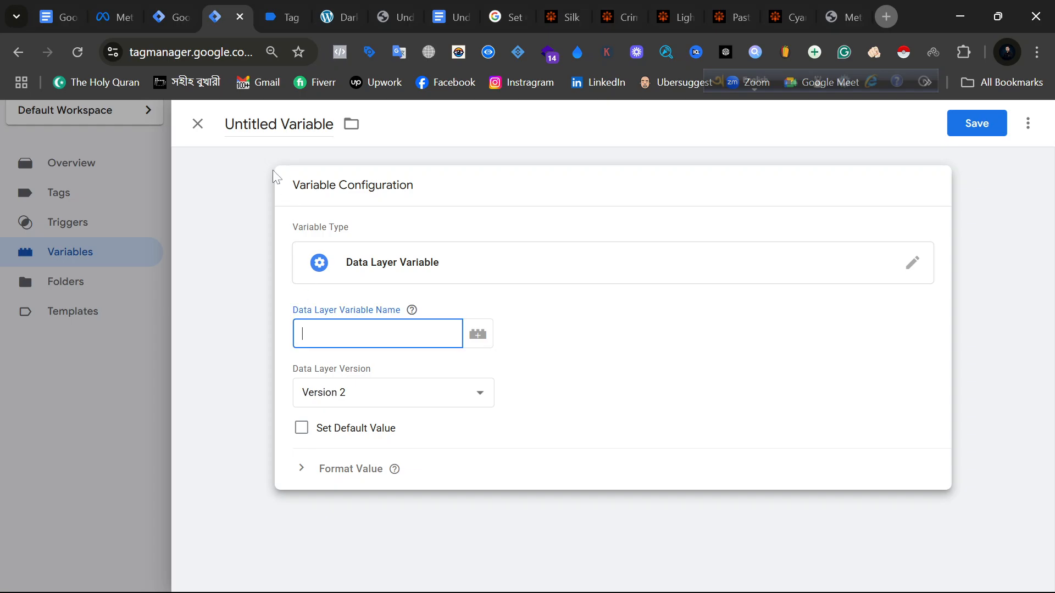
pyautogui.hotkey('ctrl', 'v')
pyautogui.doubleClick(315, 125)
pyautogui.hotkey('ctrl', 'a')
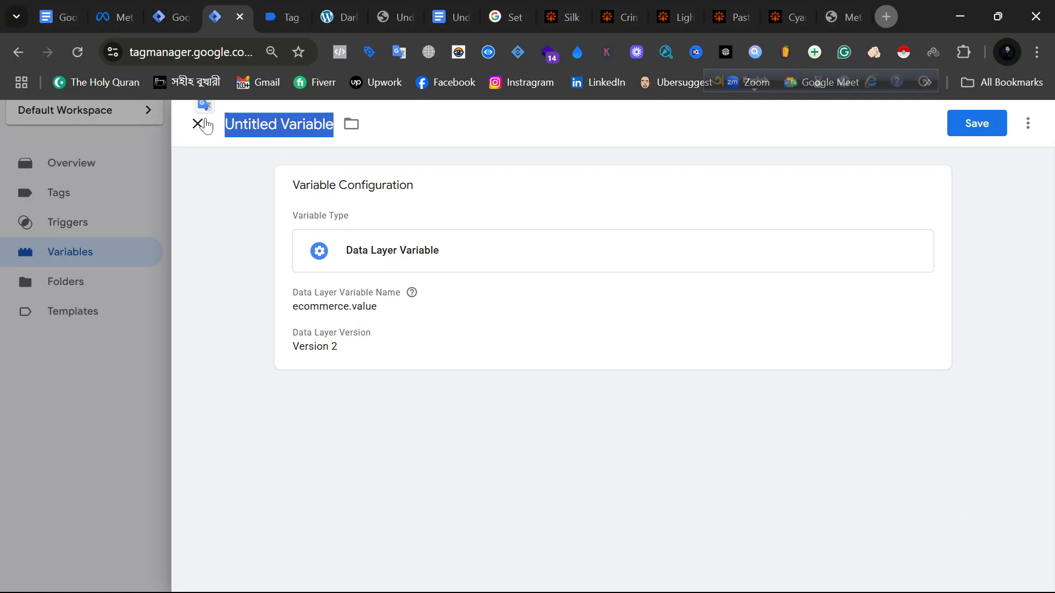
pyautogui.press('super+v')
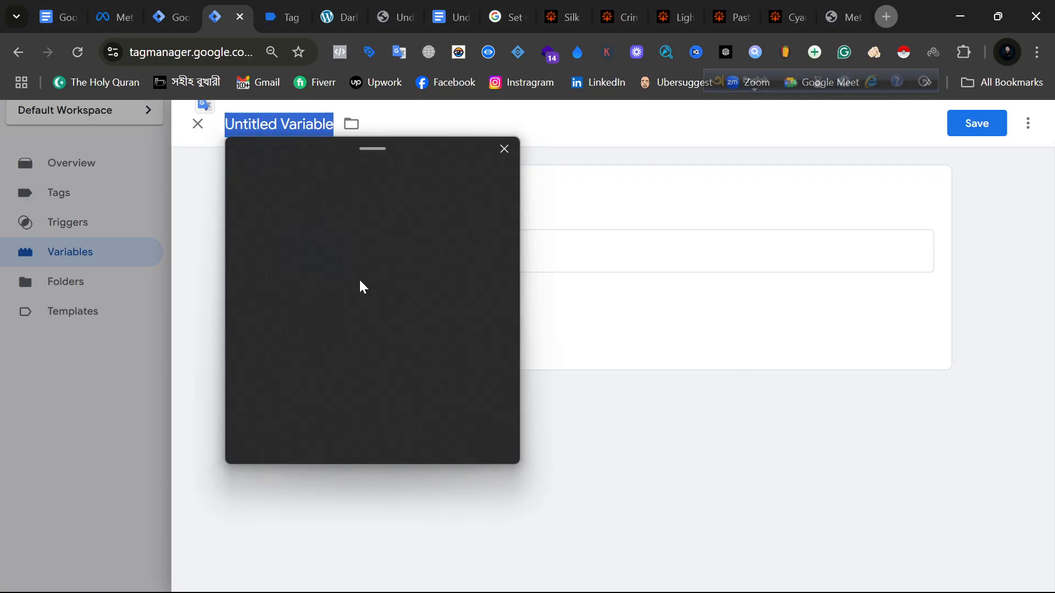
pyautogui.click(355, 361)
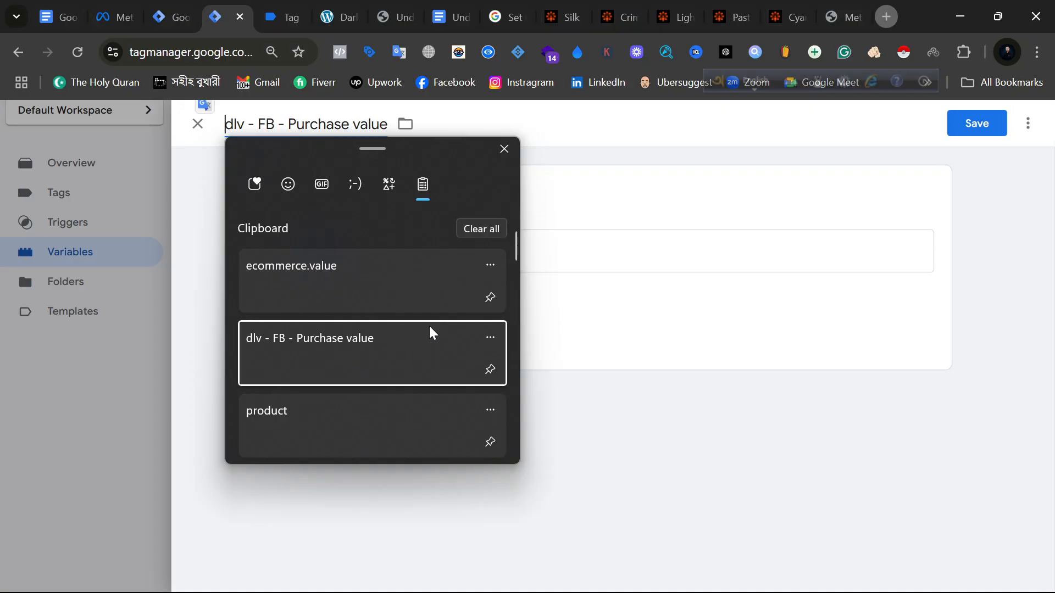
pyautogui.click(954, 116)
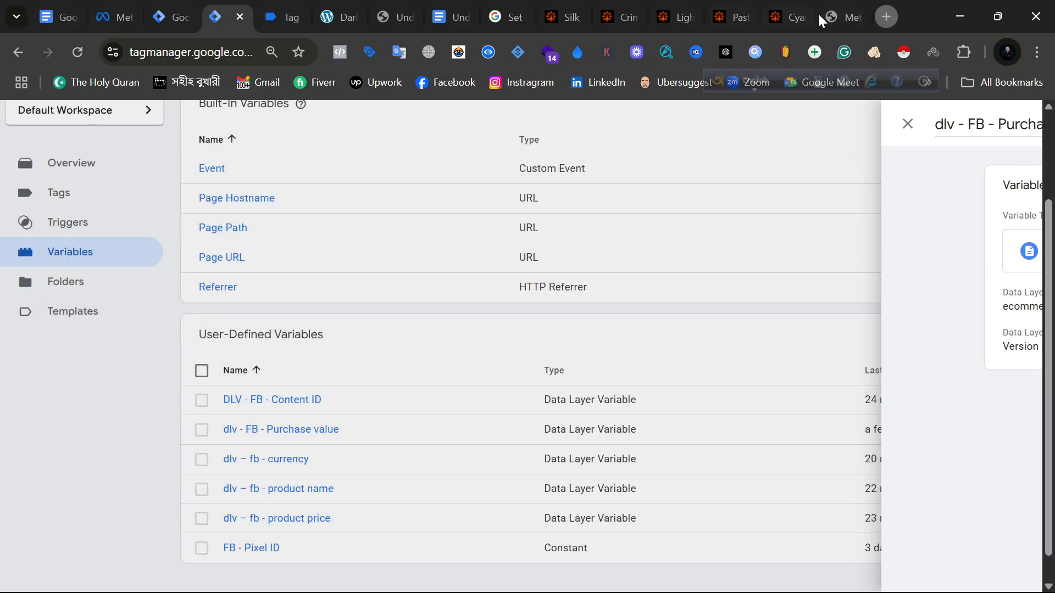
# Return to the PDF and copy the variable name dlv - FB - Purchase Product and its data layer key ecommerce.items.
pyautogui.click(822, 14)
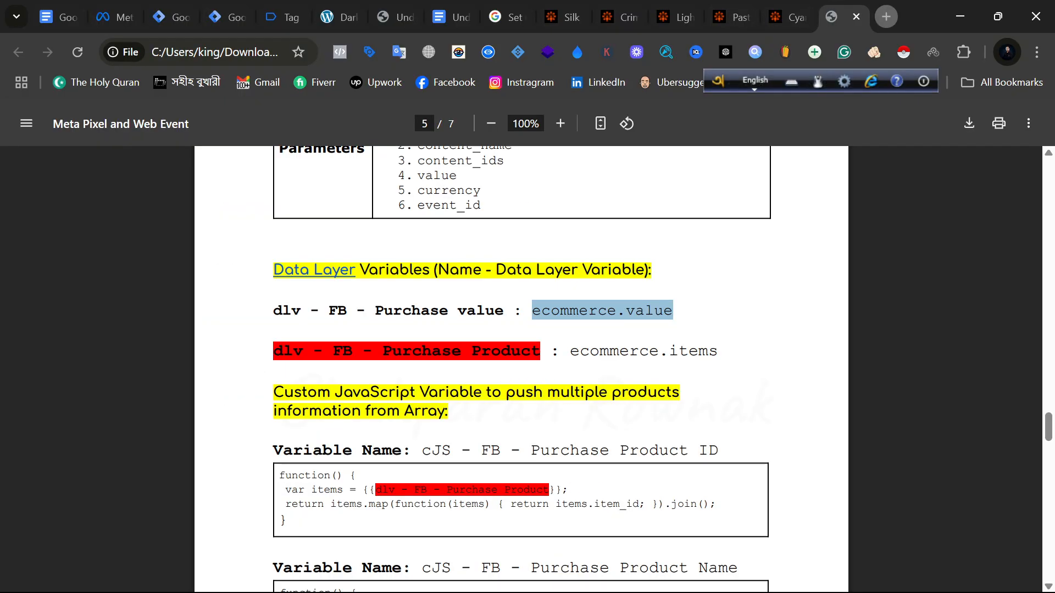
pyautogui.moveTo(540, 351); pyautogui.dragTo(273, 351)
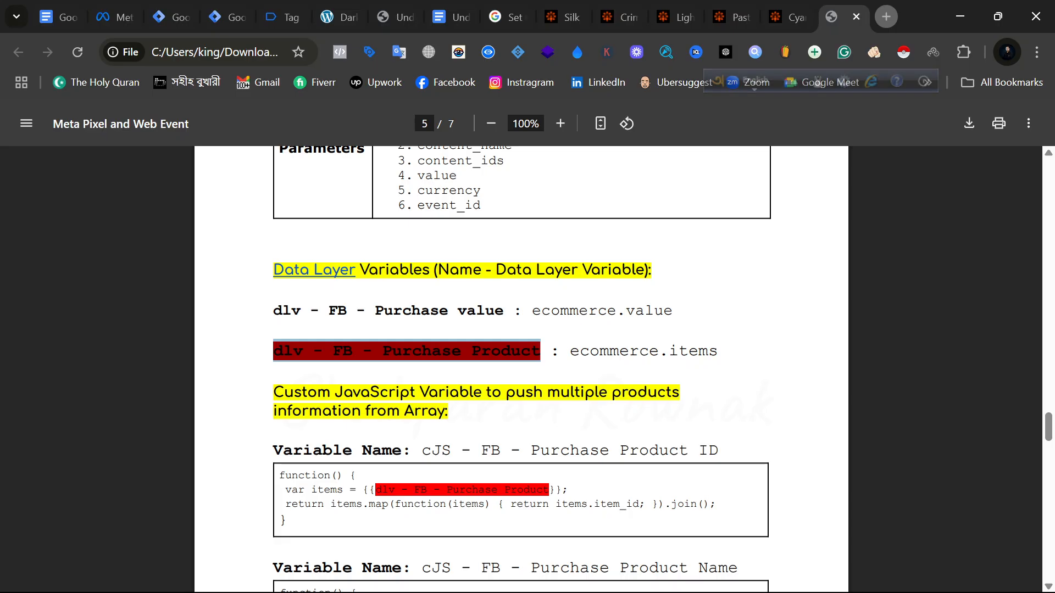
pyautogui.moveTo(569, 352); pyautogui.dragTo(718, 351)
pyautogui.hotkey('ctrl', 'c')
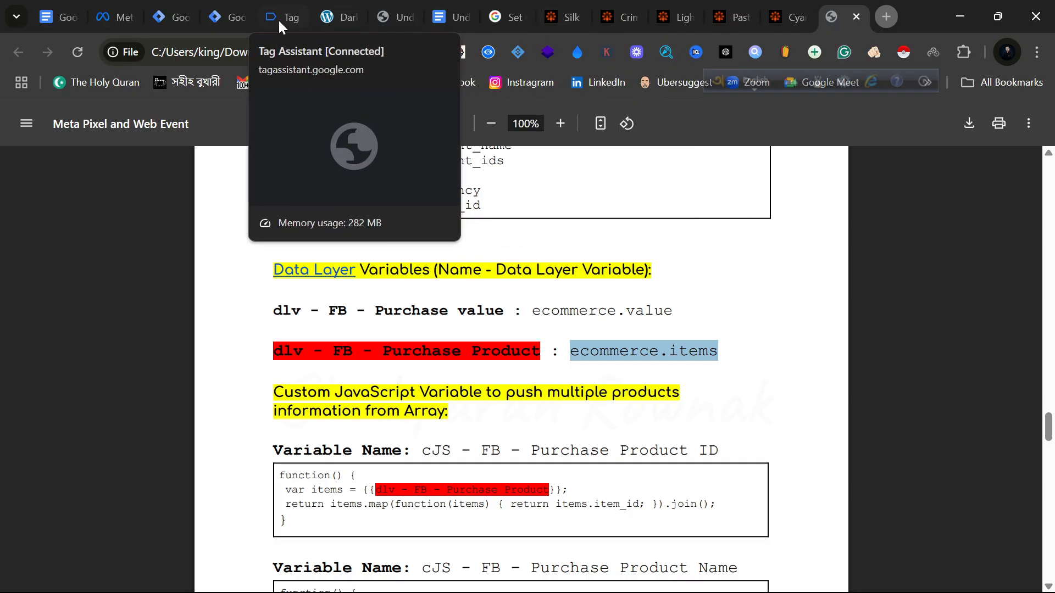
# In Google Tag Manager, create a Data Layer Variable that reads ecommerce.items, name it dlv - FB - Purchase Product and save it.
pyautogui.click(222, 18)
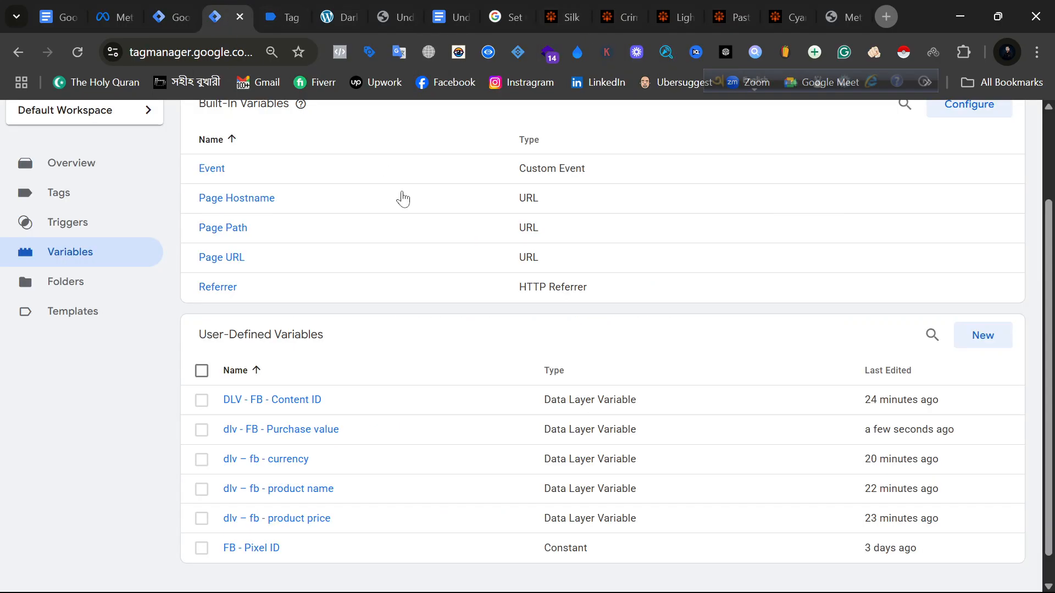
pyautogui.click(976, 348)
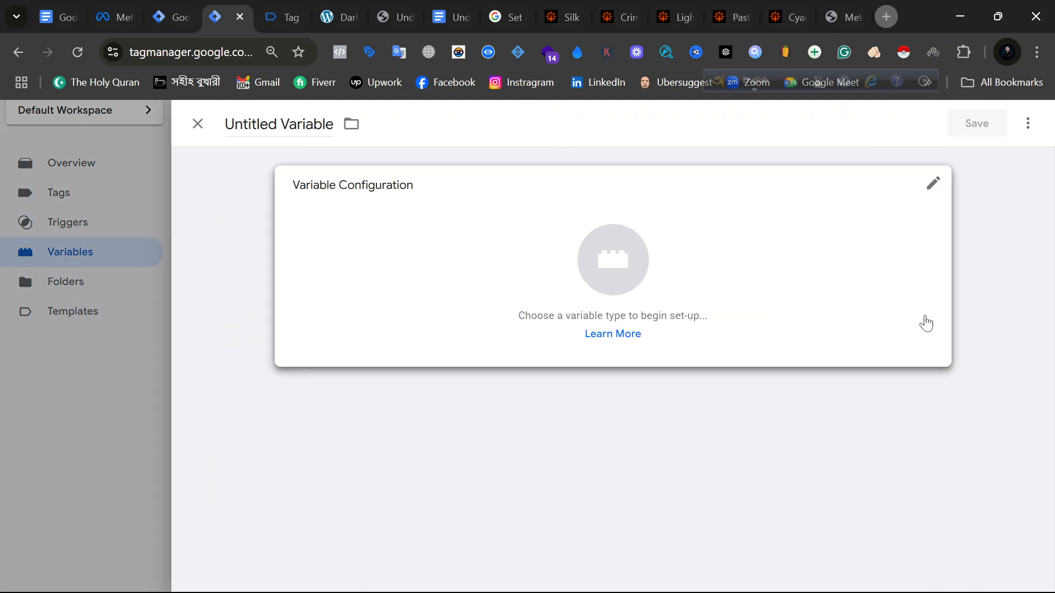
pyautogui.click(924, 323)
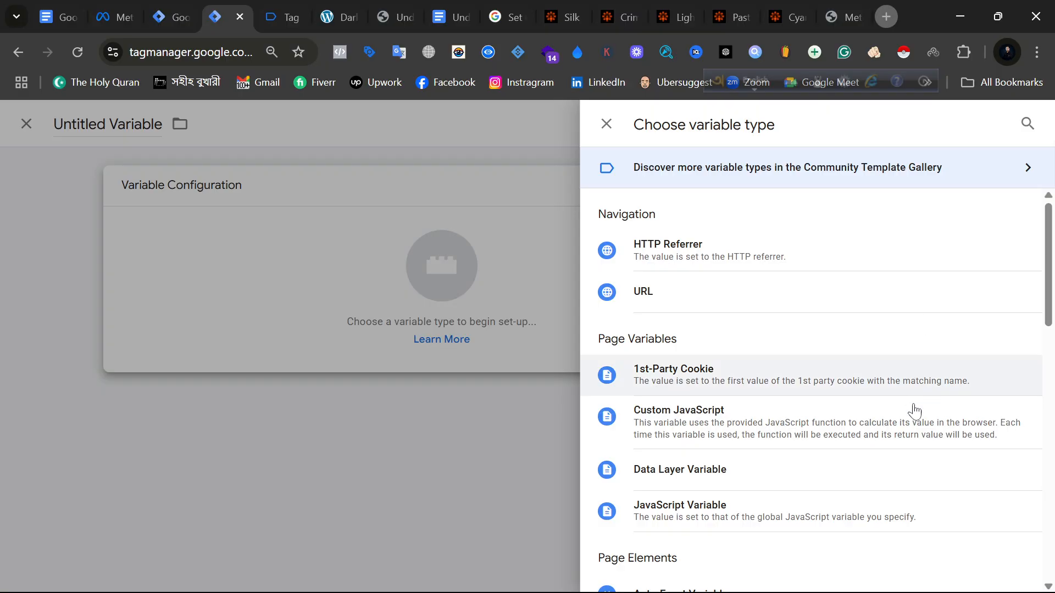
pyautogui.press('Escape')
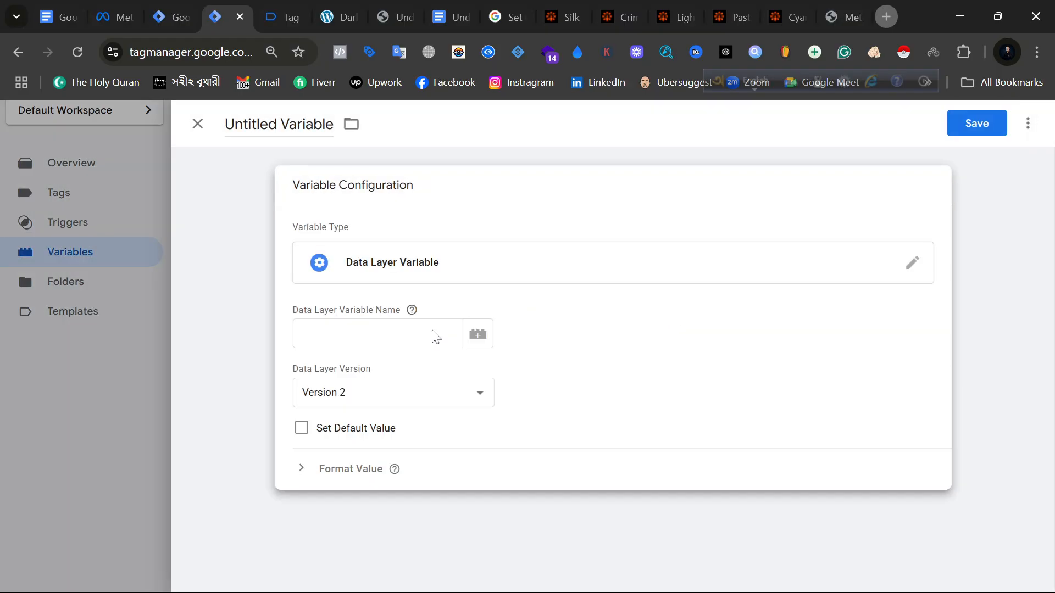
pyautogui.click(433, 334)
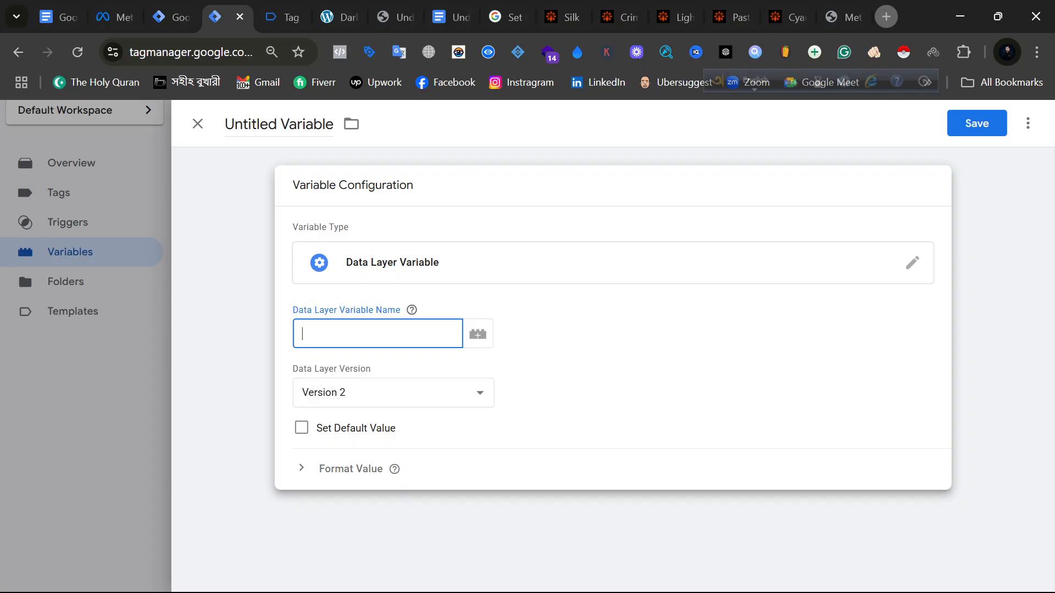
pyautogui.hotkey('ctrl', 'v')
pyautogui.click(279, 124)
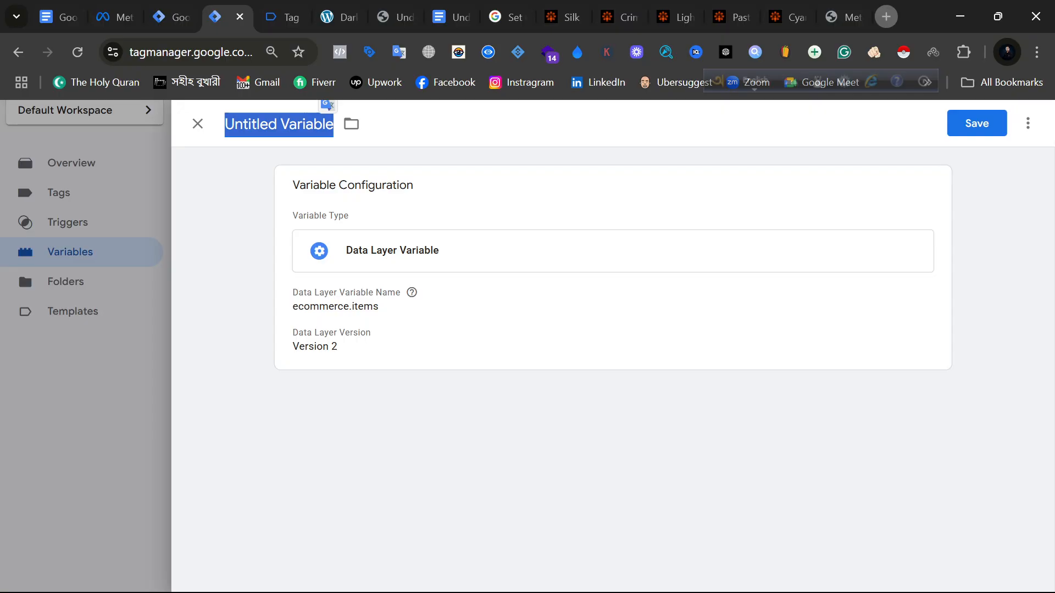
pyautogui.press('super+v')
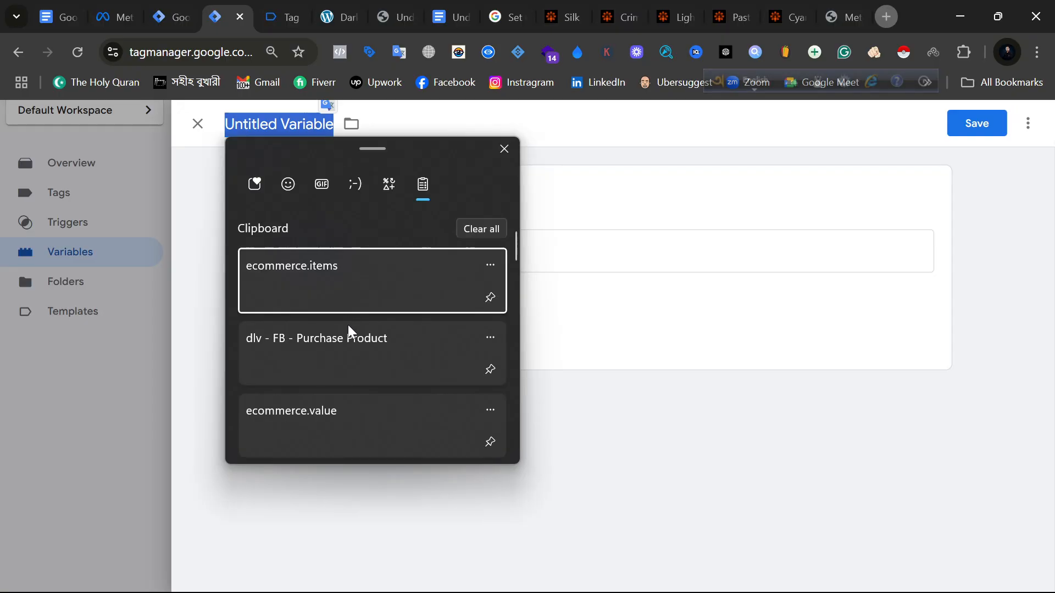
pyautogui.click(346, 345)
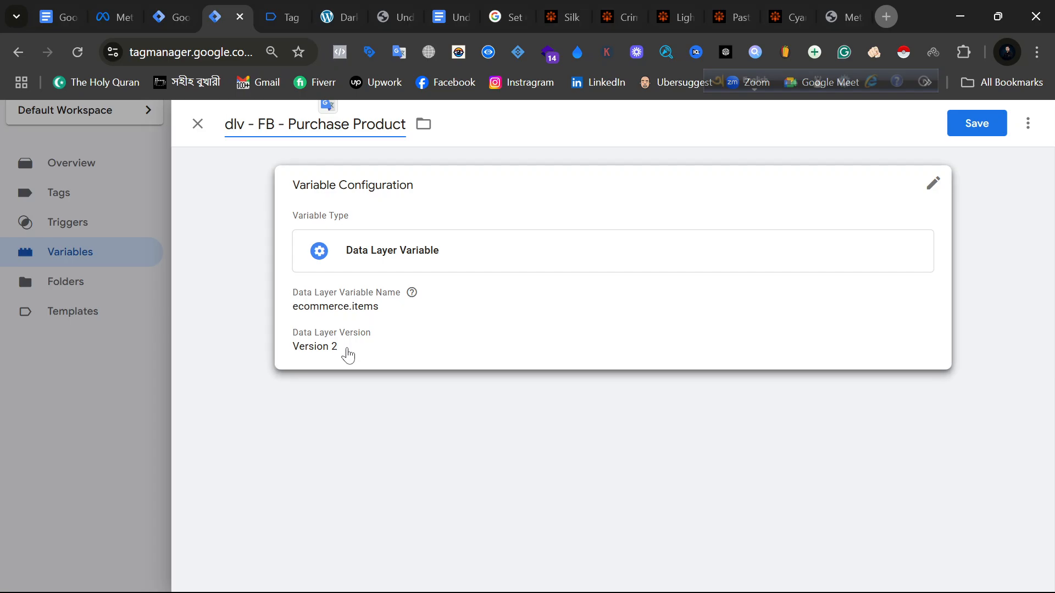
pyautogui.click(983, 132)
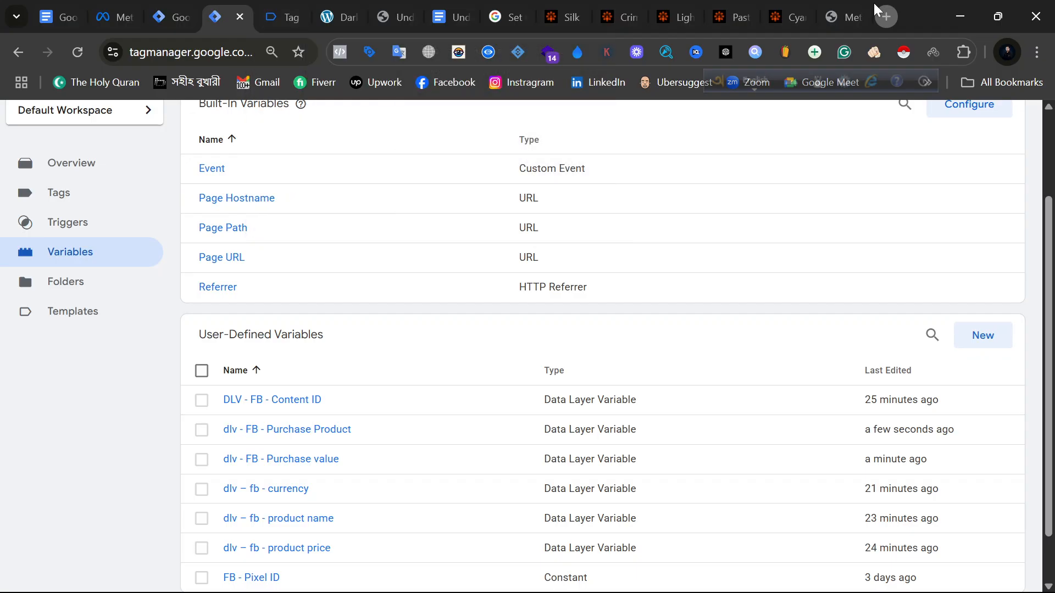
# Copy the Purchase Product ID function from the PDF into a new Custom JavaScript variable in Google Tag Manager.
pyautogui.click(846, 12)
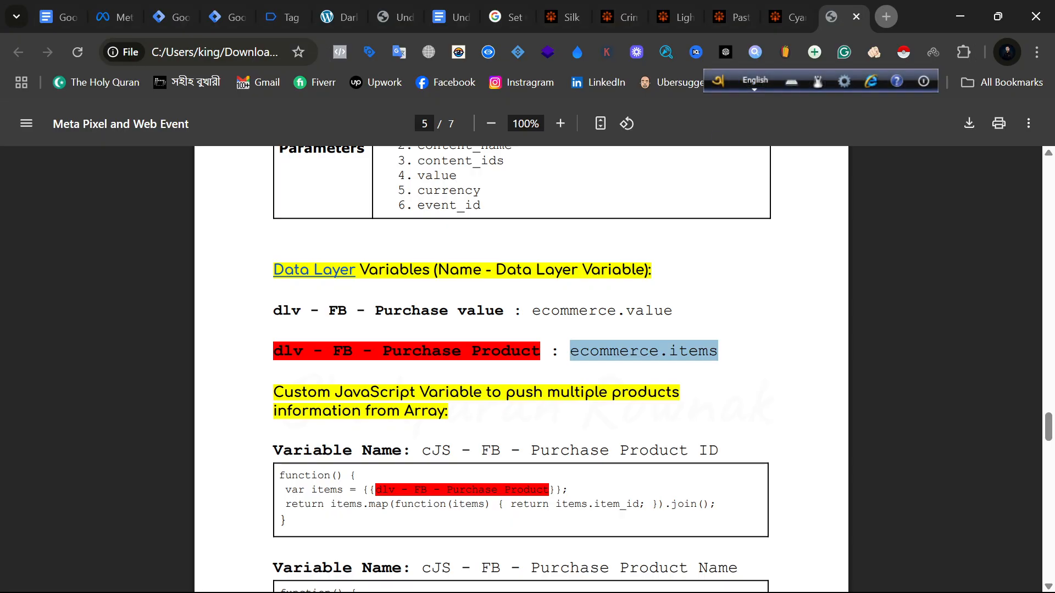
pyautogui.moveTo(279, 474); pyautogui.dragTo(287, 521)
pyautogui.hotkey('ctrl', 'c')
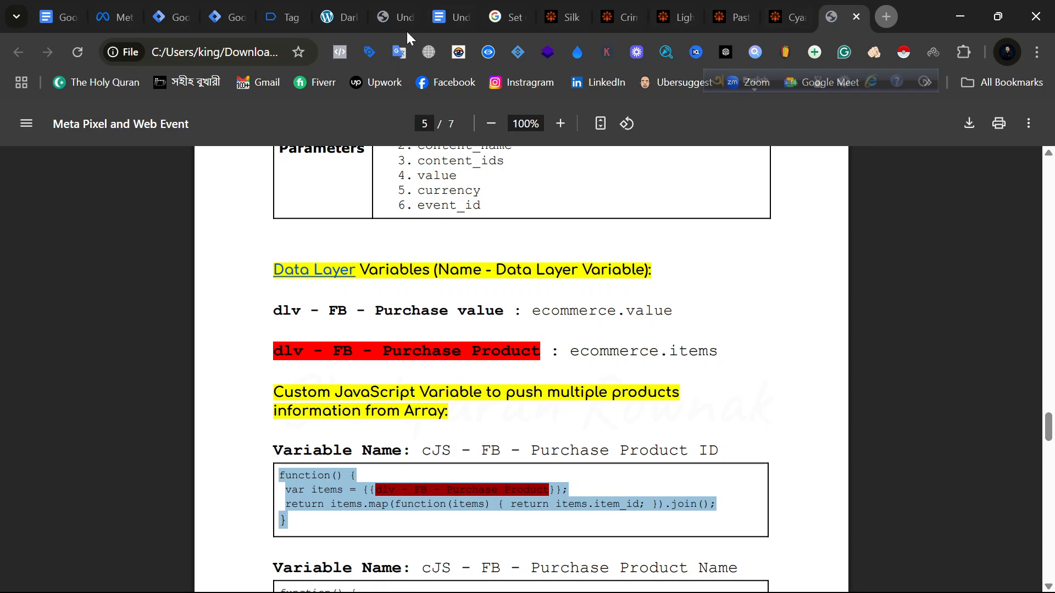
pyautogui.click(232, 15)
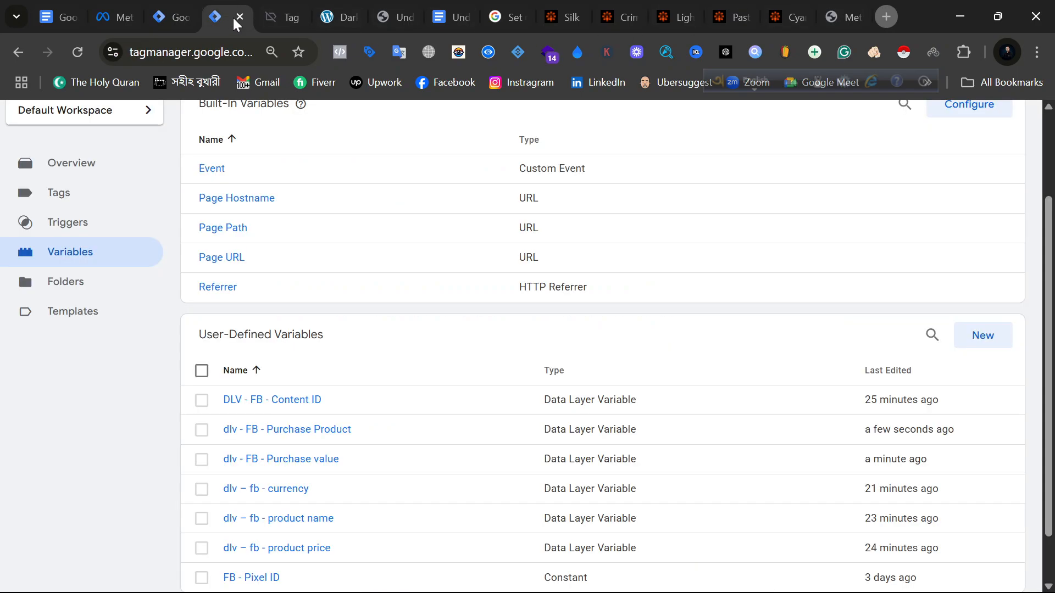
pyautogui.click(981, 349)
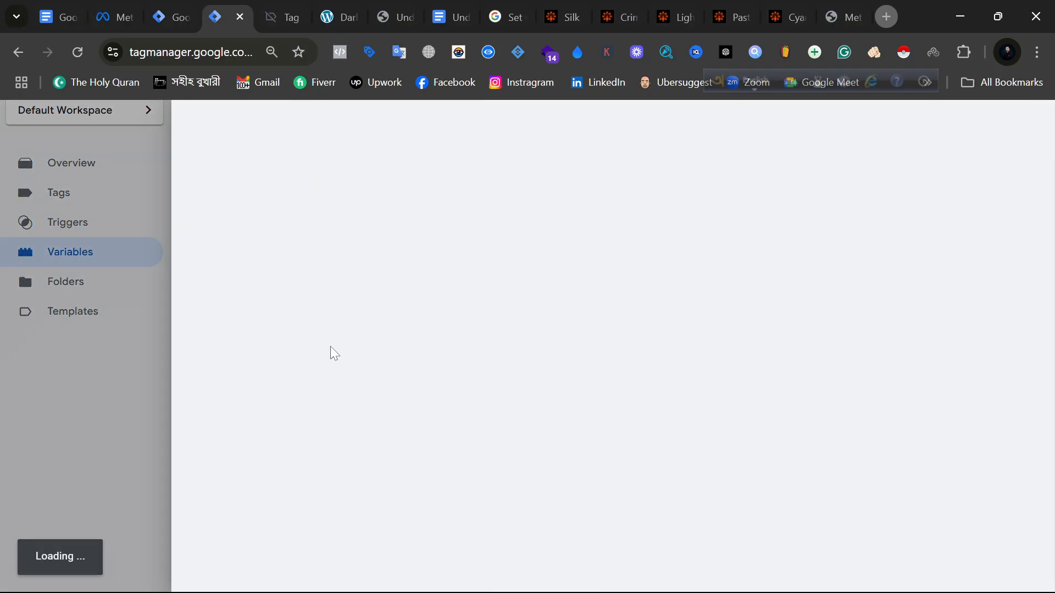
pyautogui.click(720, 273)
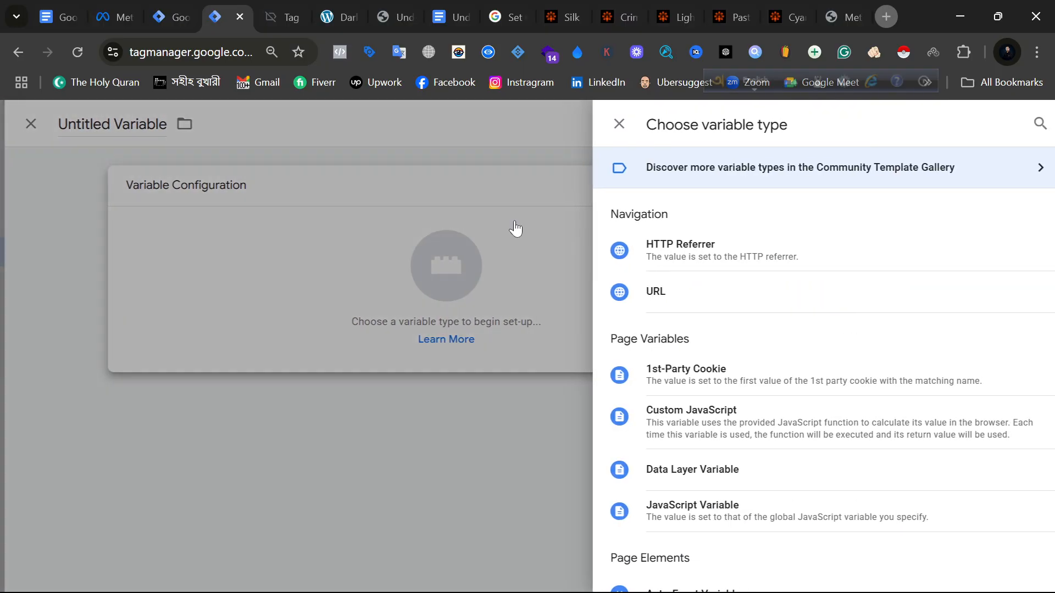
pyautogui.click(677, 438)
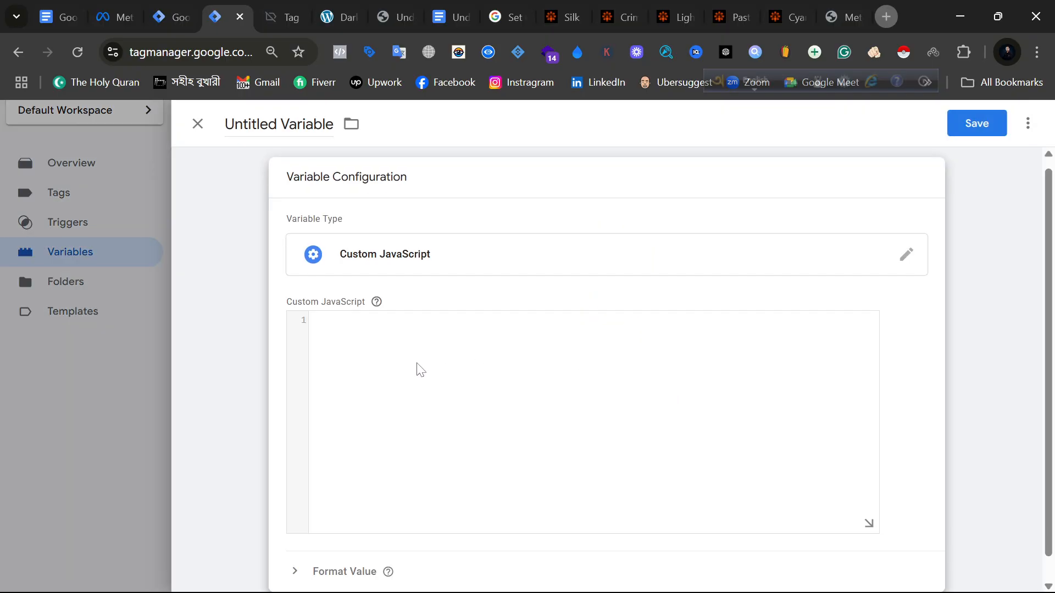
pyautogui.click(385, 345)
pyautogui.hotkey('ctrl', 'v')
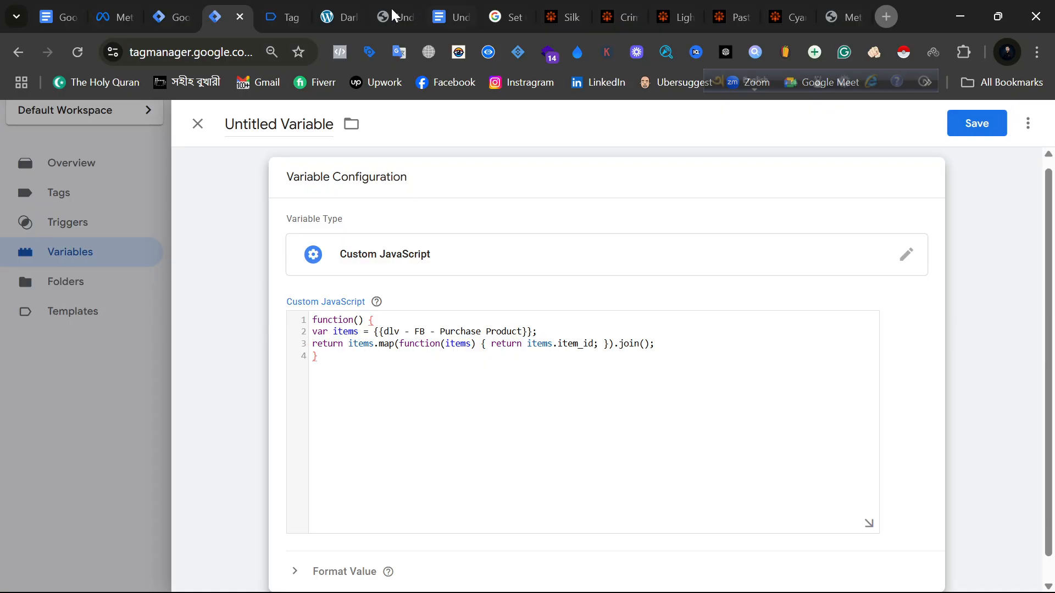
# Copy the name cJS - FB - Purchase Product ID from the PDF, apply it to the Custom JavaScript variable and save it.
pyautogui.click(842, 17)
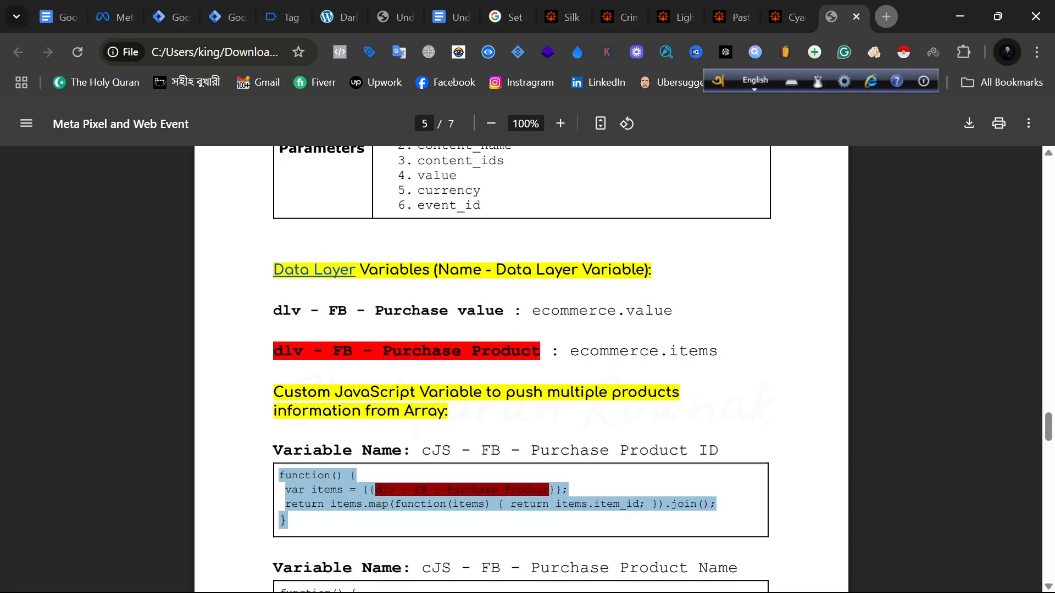
pyautogui.moveTo(422, 451); pyautogui.dragTo(718, 450)
pyautogui.hotkey('ctrl', 'c')
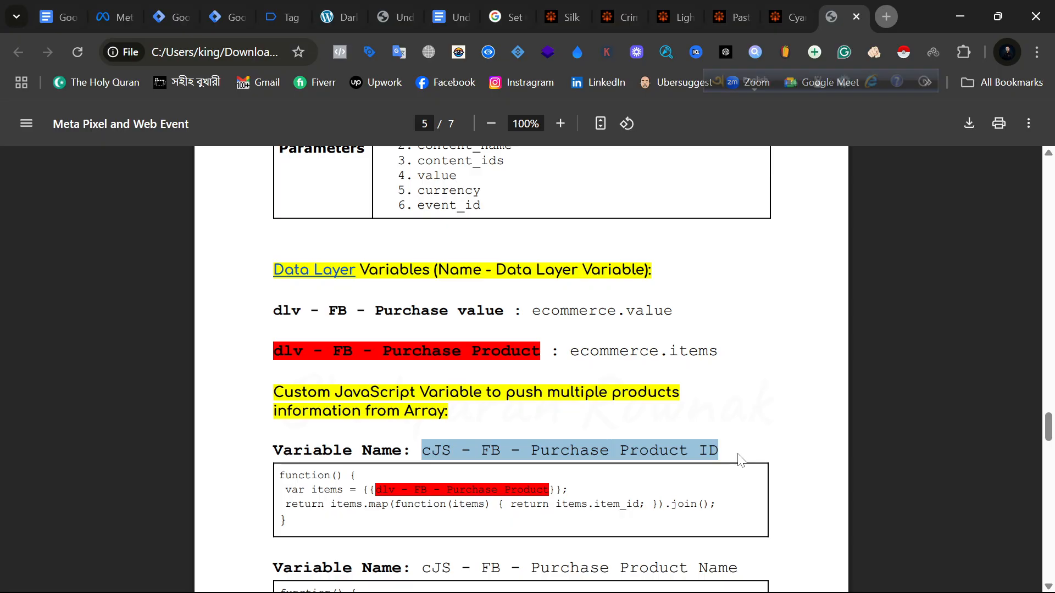
pyautogui.click(225, 13)
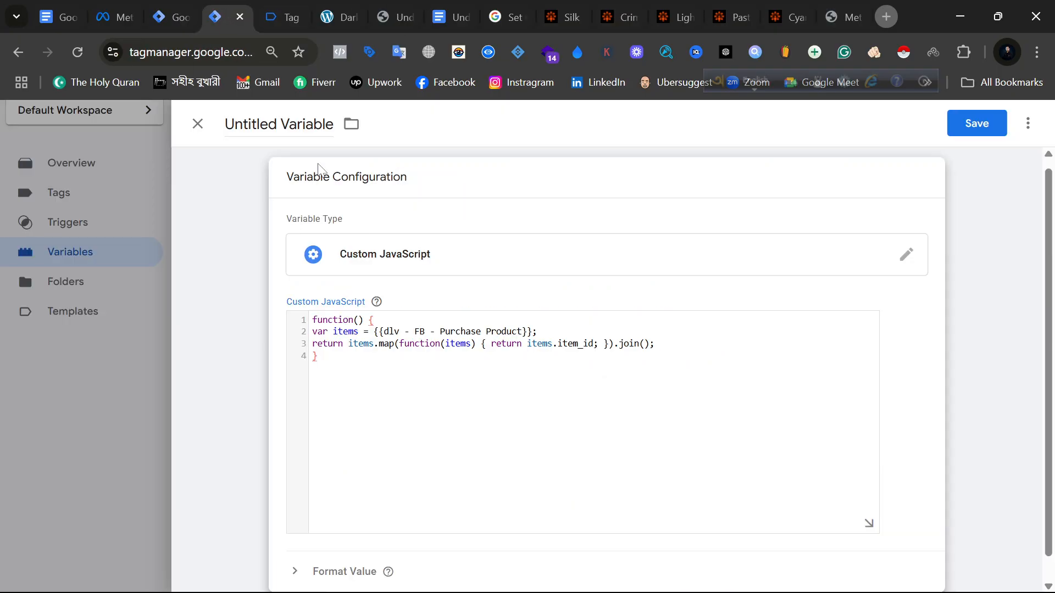
pyautogui.click(251, 123)
pyautogui.hotkey('ctrl', 'a')
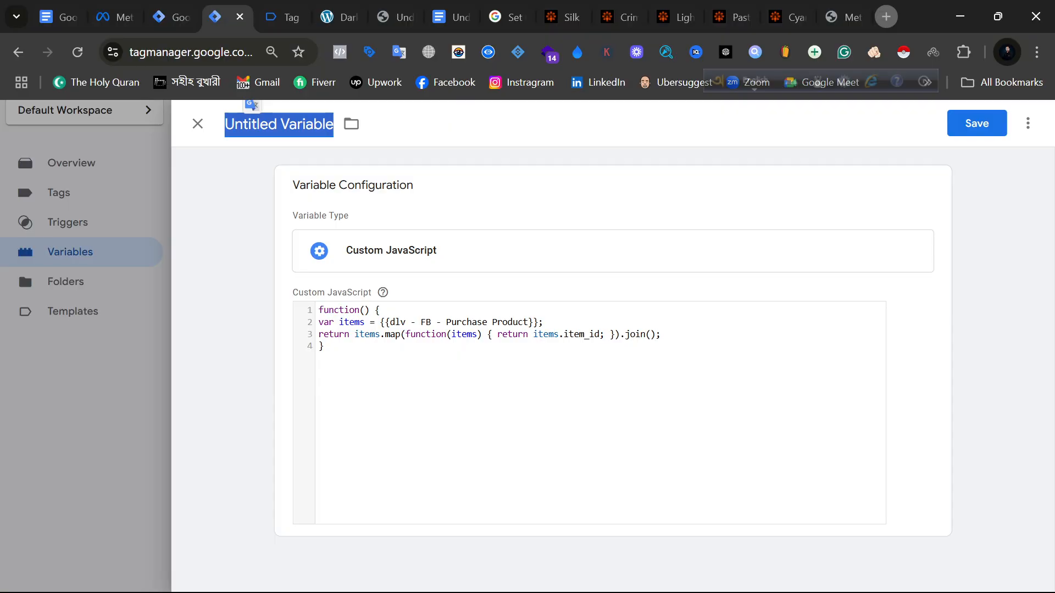
pyautogui.hotkey('ctrl', 'v')
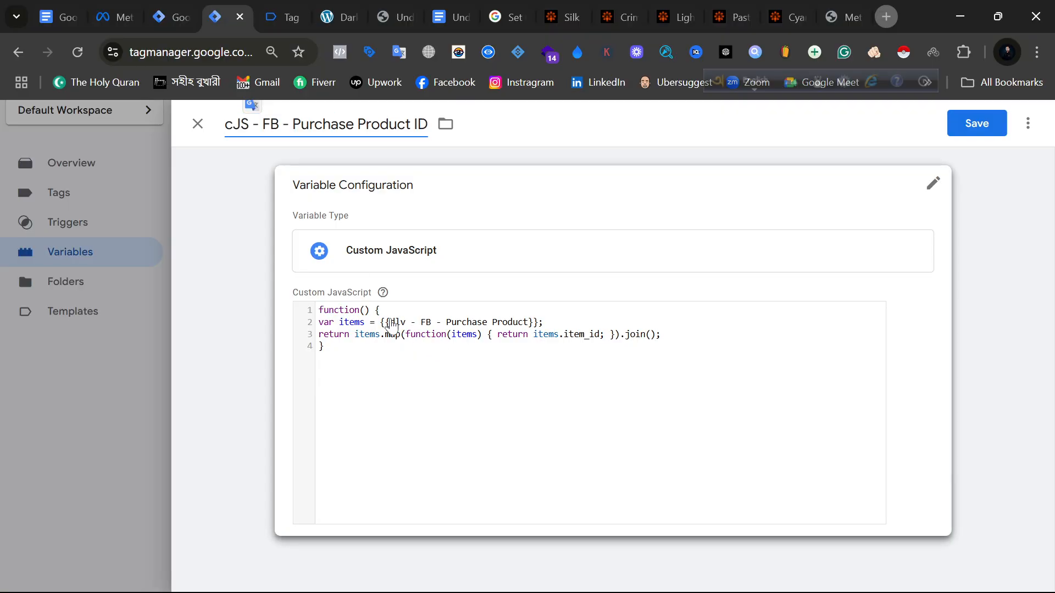
pyautogui.click(509, 323)
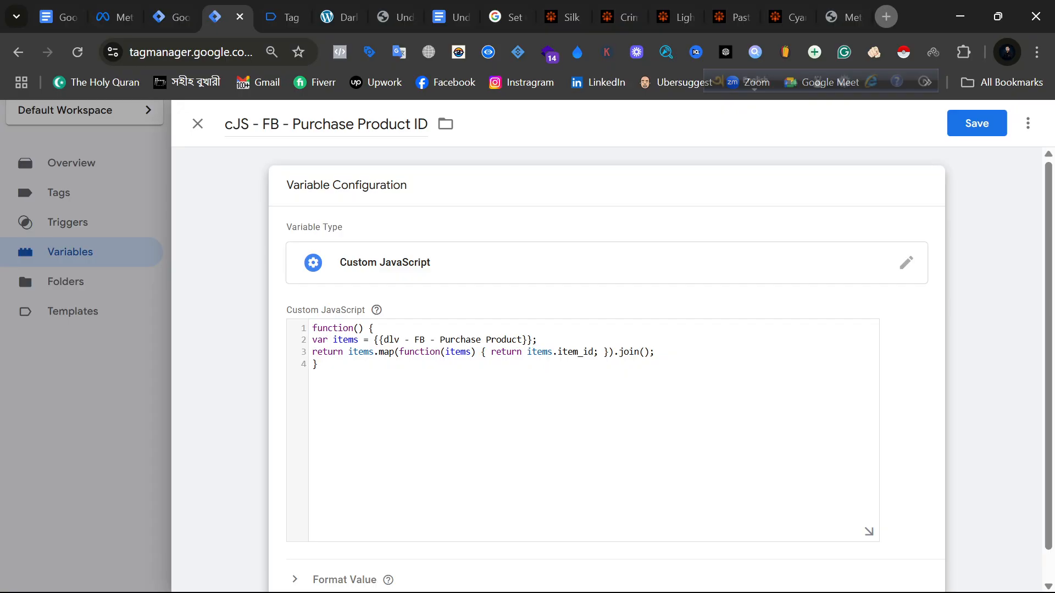
pyautogui.click(970, 127)
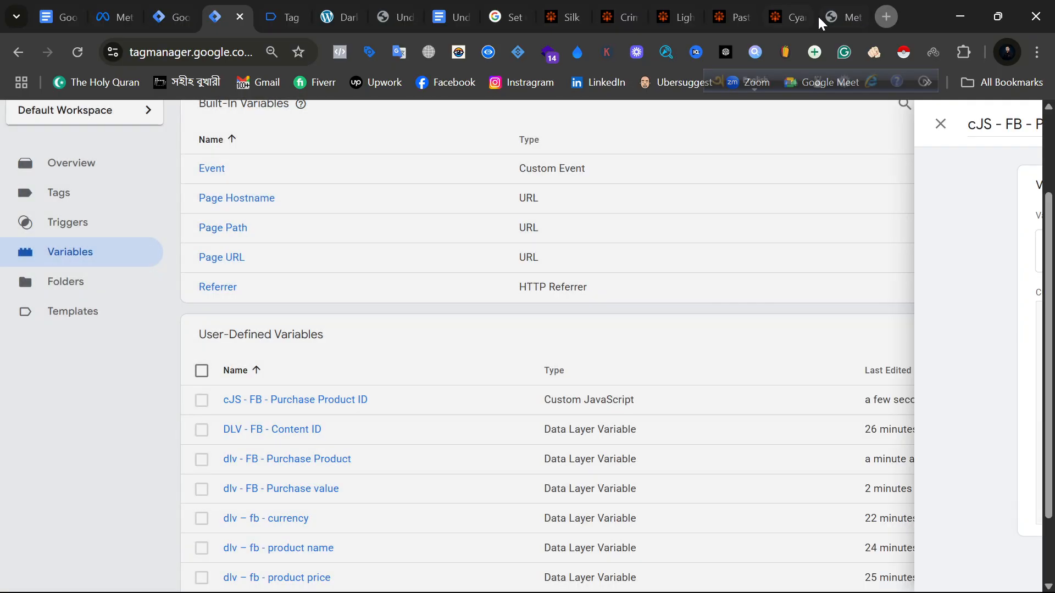
# Copy the Purchase Product Name function from the PDF into another new Custom JavaScript variable in Google Tag Manager, without a trailing blank line.
pyautogui.click(825, 15)
pyautogui.scroll(-4, 629, 348)
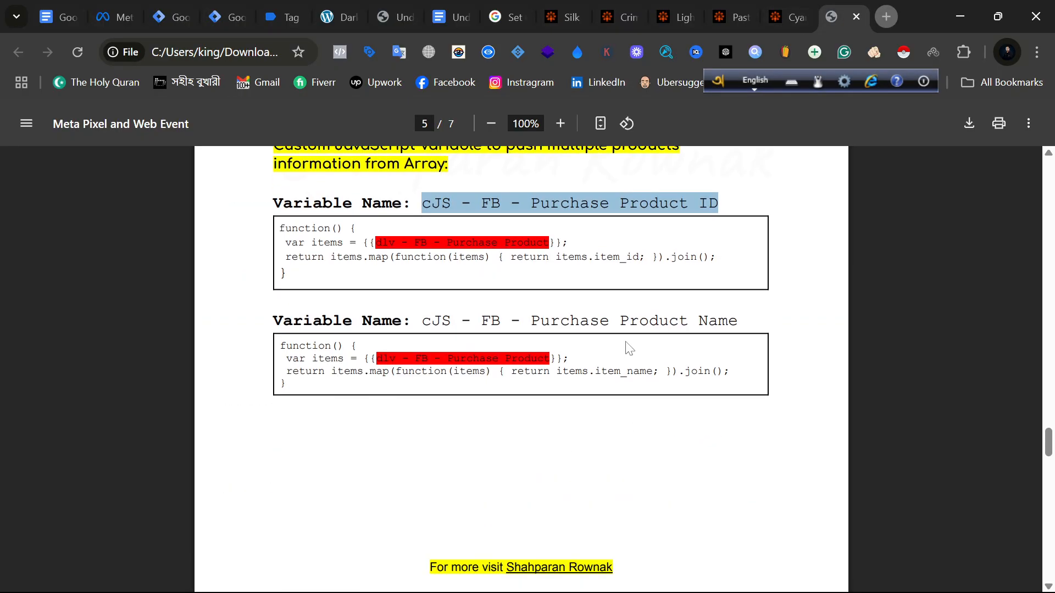
pyautogui.moveTo(589, 320); pyautogui.dragTo(629, 321)
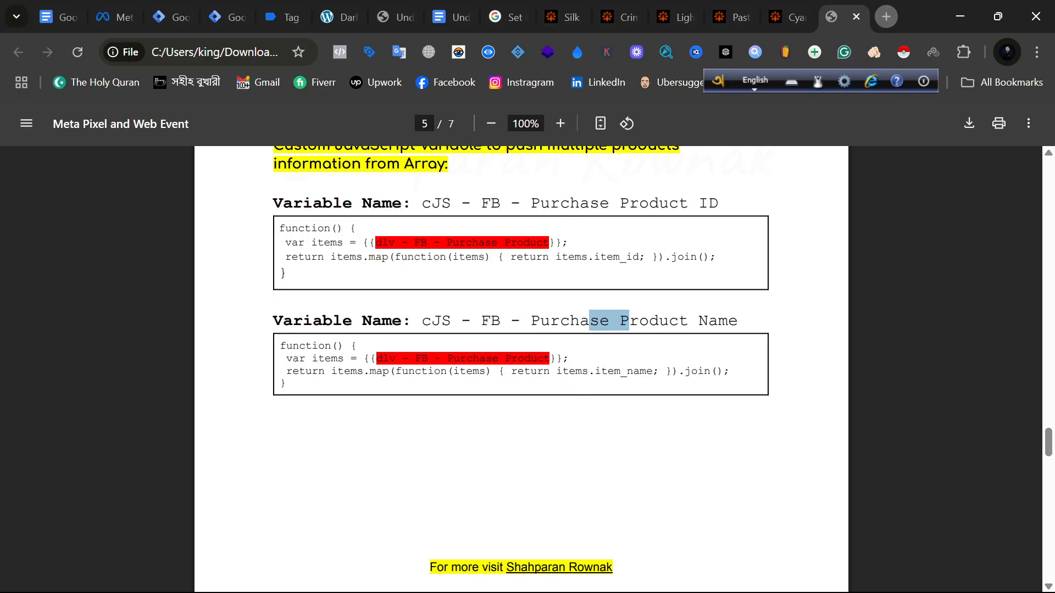
pyautogui.moveTo(279, 345); pyautogui.dragTo(286, 383)
pyautogui.hotkey('ctrl', 'c')
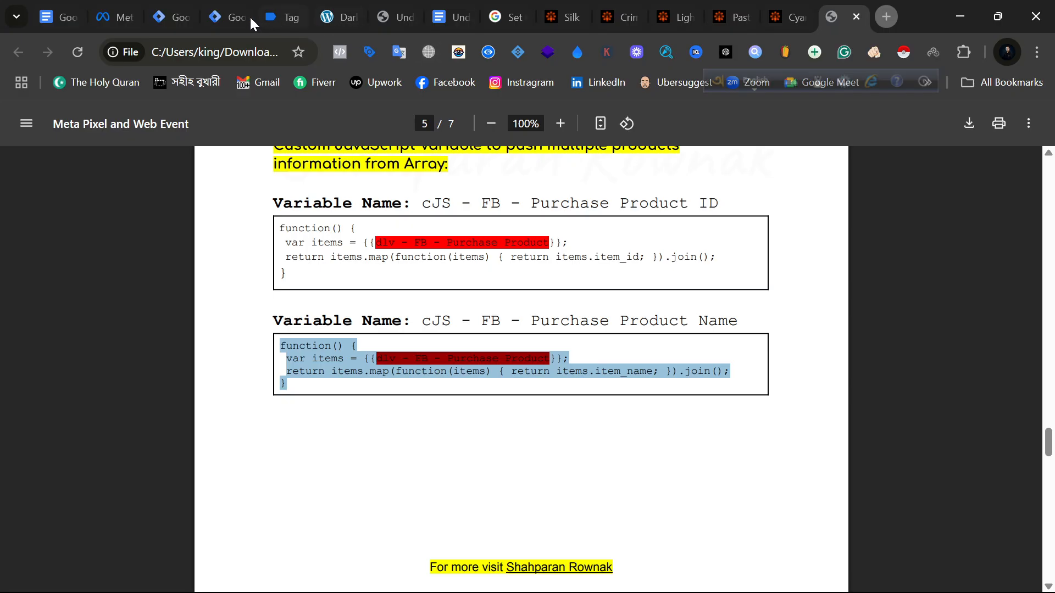
pyautogui.click(235, 15)
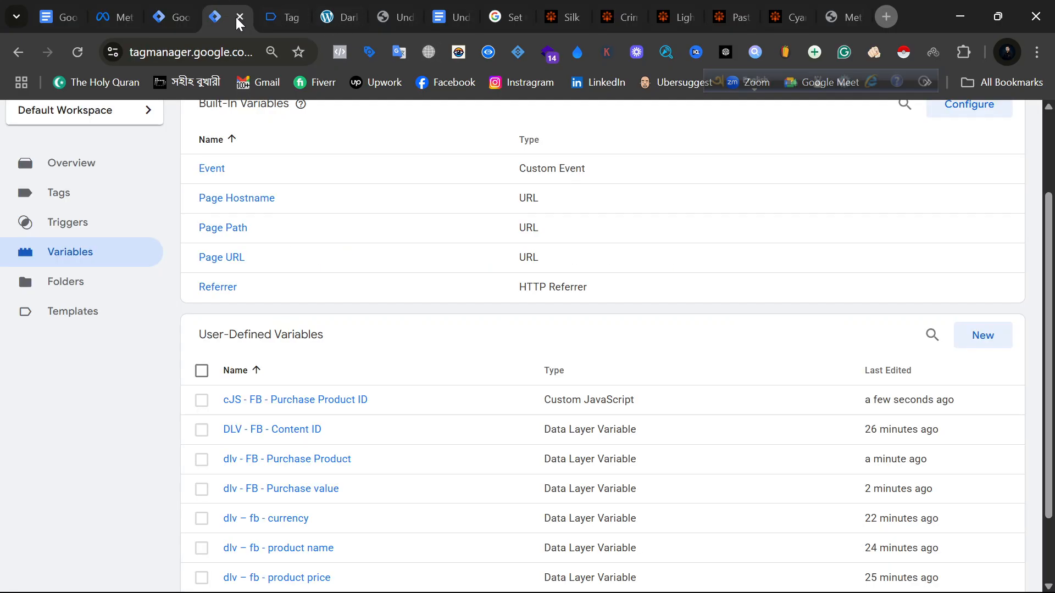
pyautogui.click(972, 339)
pyautogui.click(747, 302)
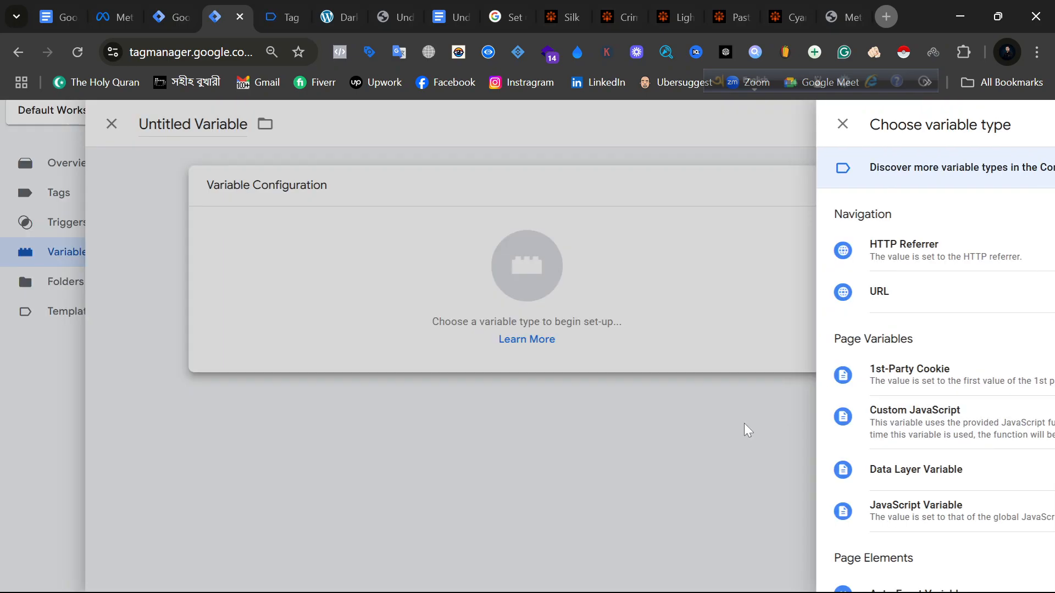
pyautogui.click(743, 424)
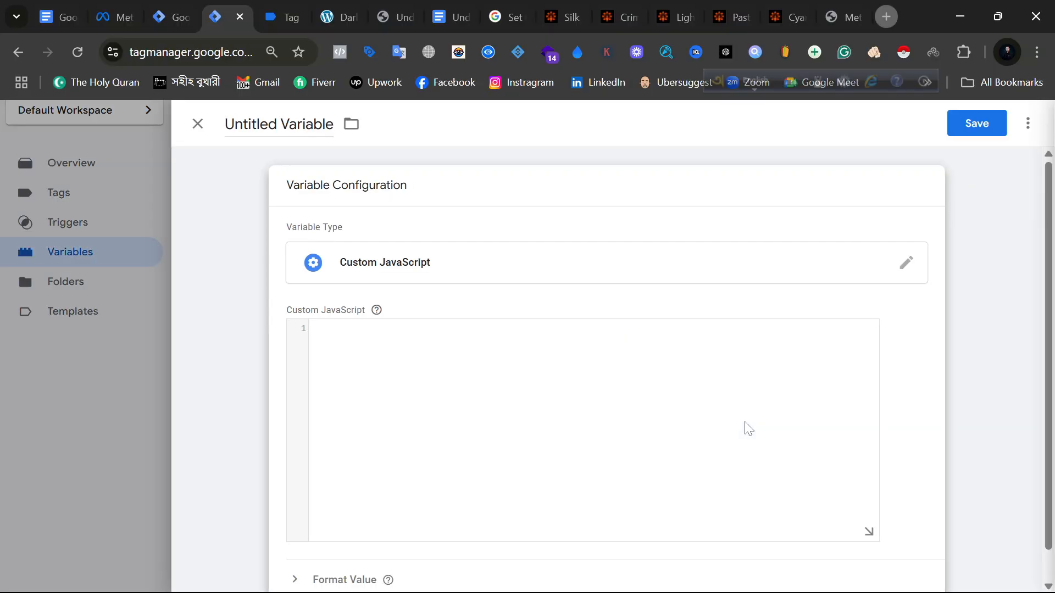
pyautogui.hotkey('ctrl', 'v')
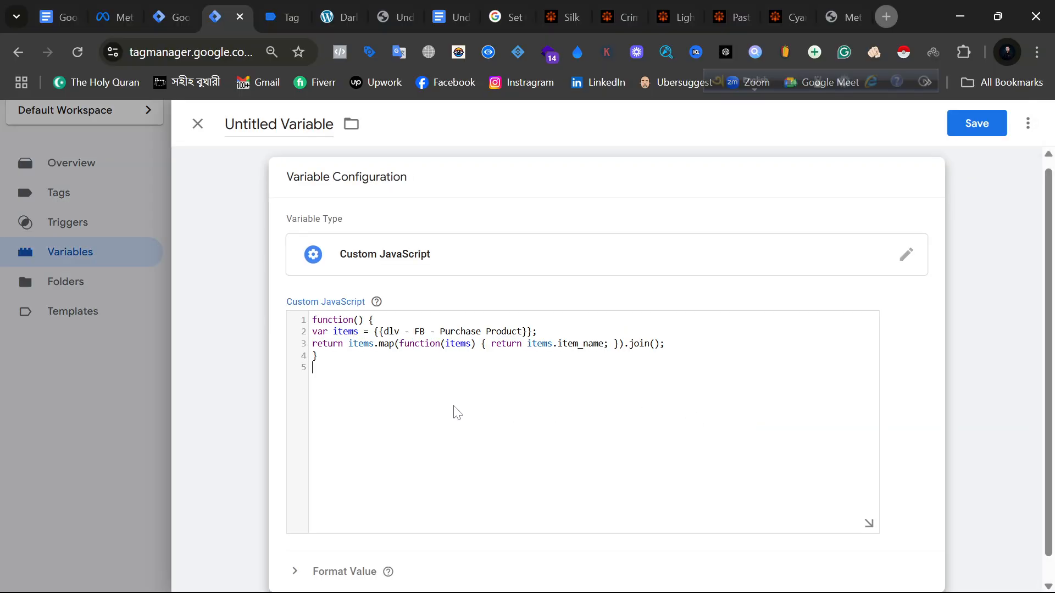
pyautogui.press('BackSpace')
pyautogui.hotkey('shift', 'Tab')
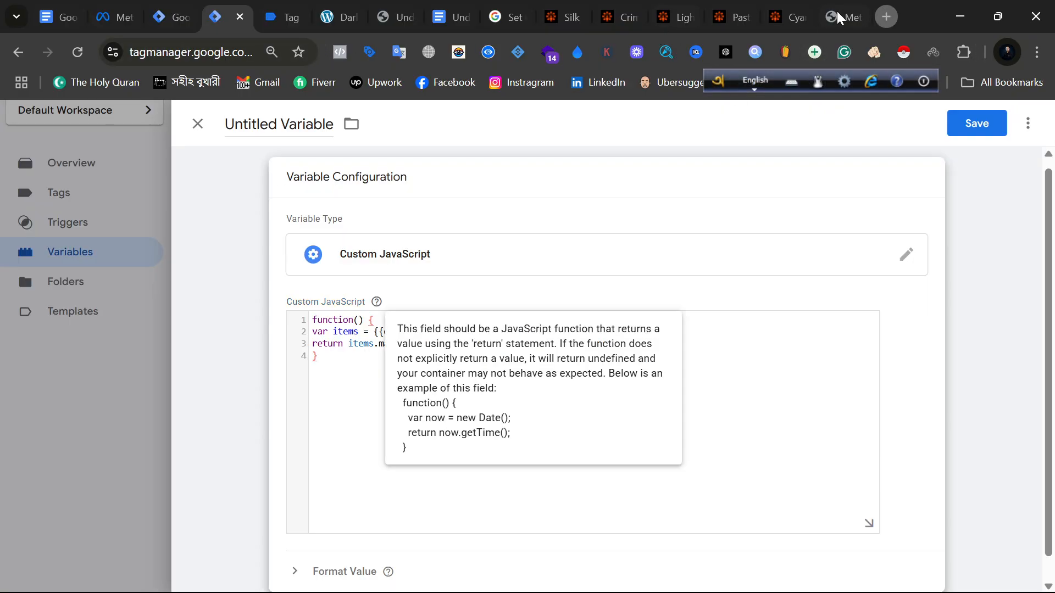
# Copy the name cJS - FB - Purchase Product Name from the PDF, apply it to the Custom JavaScript variable and save it.
pyautogui.click(836, 12)
pyautogui.moveTo(422, 321); pyautogui.dragTo(738, 321)
pyautogui.hotkey('ctrl', 'c')
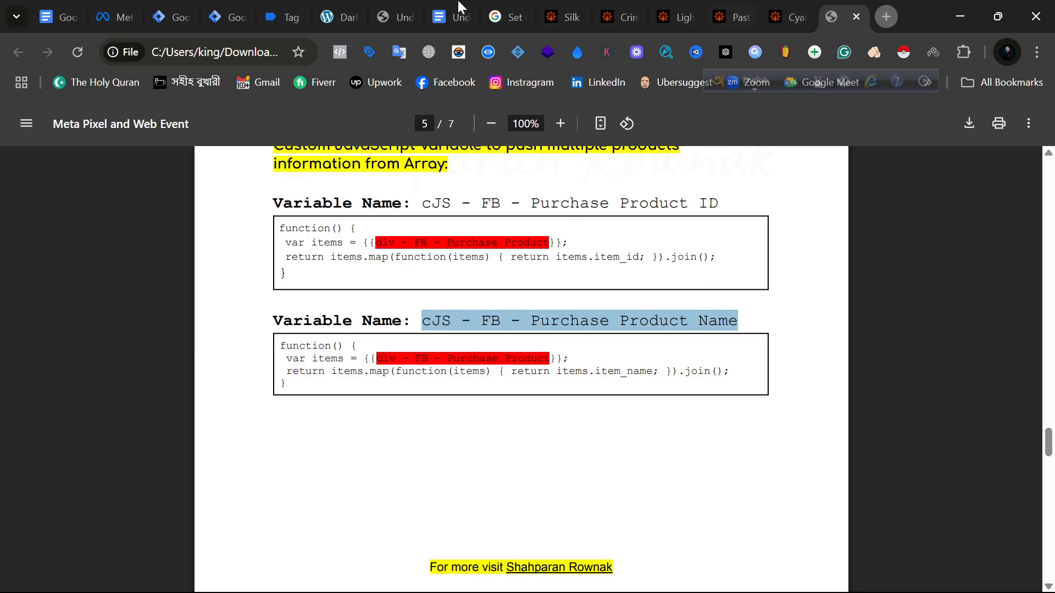
pyautogui.click(220, 8)
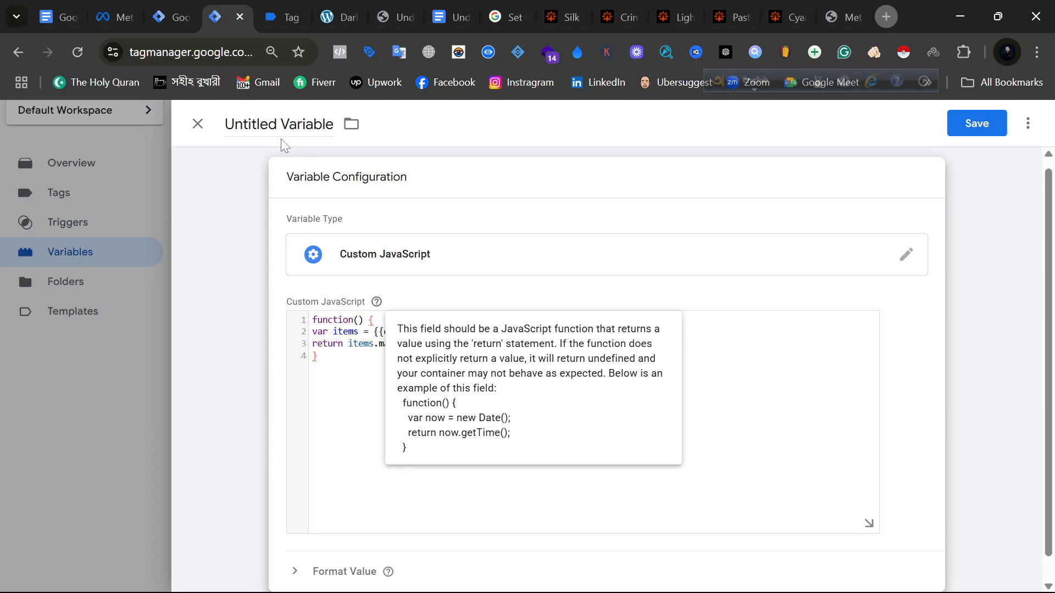
pyautogui.click(279, 124)
pyautogui.hotkey('ctrl', 'a')
pyautogui.hotkey('ctrl', 'v')
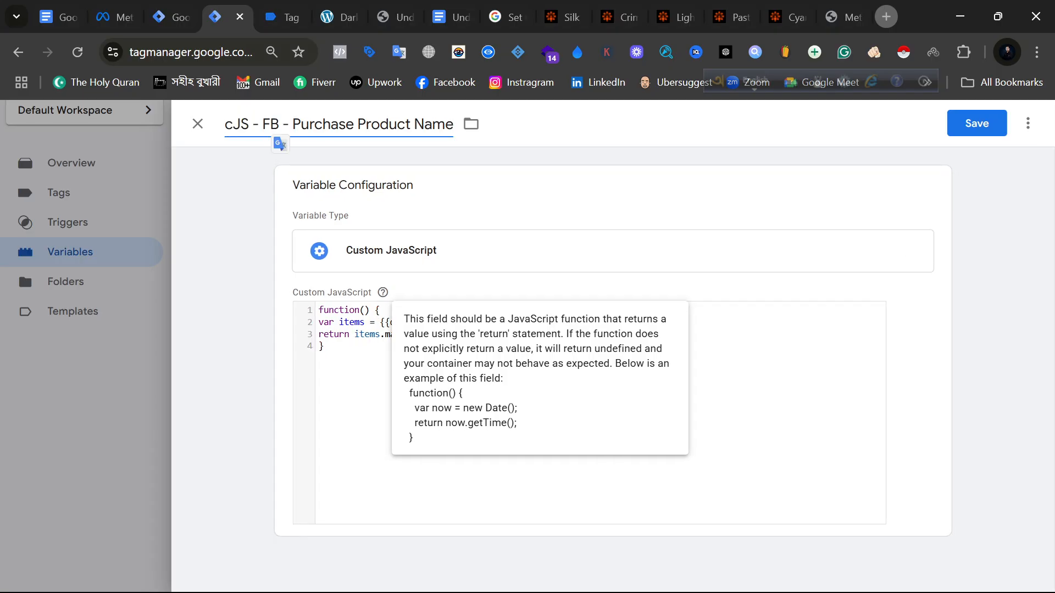
pyautogui.click(240, 218)
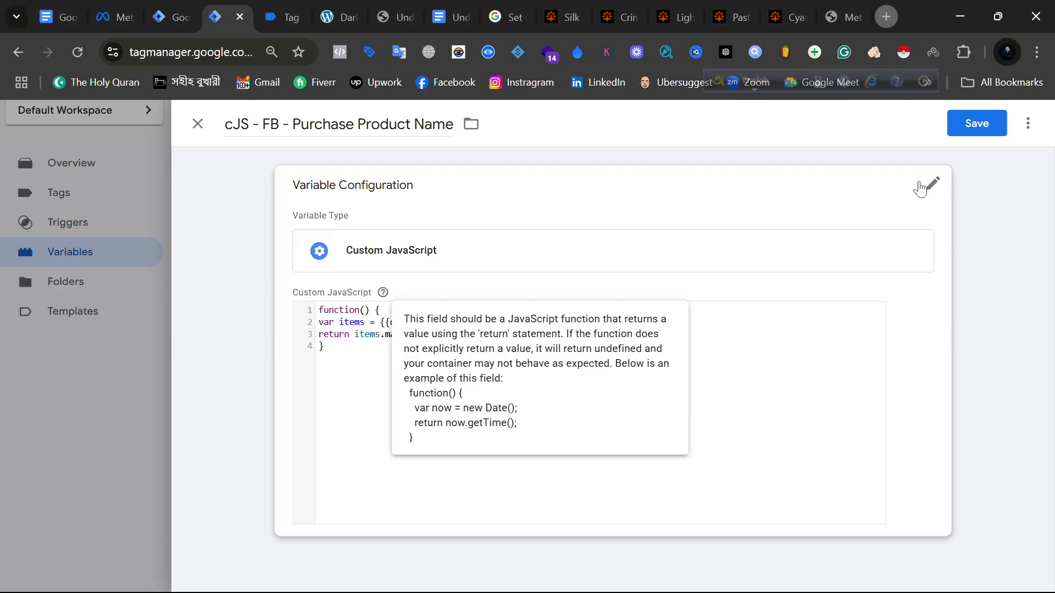
pyautogui.click(969, 127)
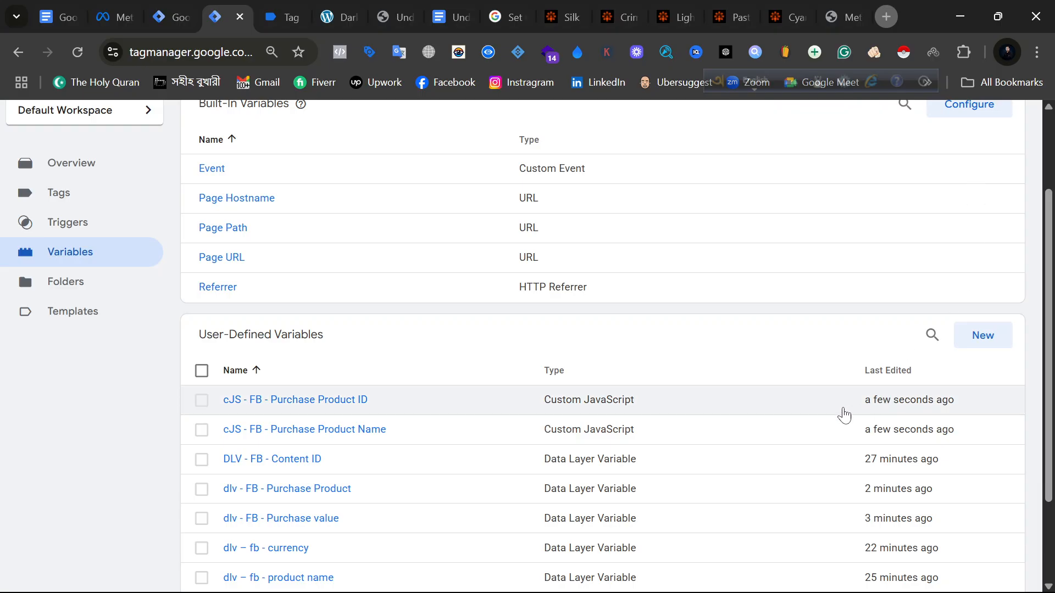
# Review the code of the cJS - FB - Purchase Product Name variable, close it and look over the user-defined variables.
pyautogui.click(361, 429)
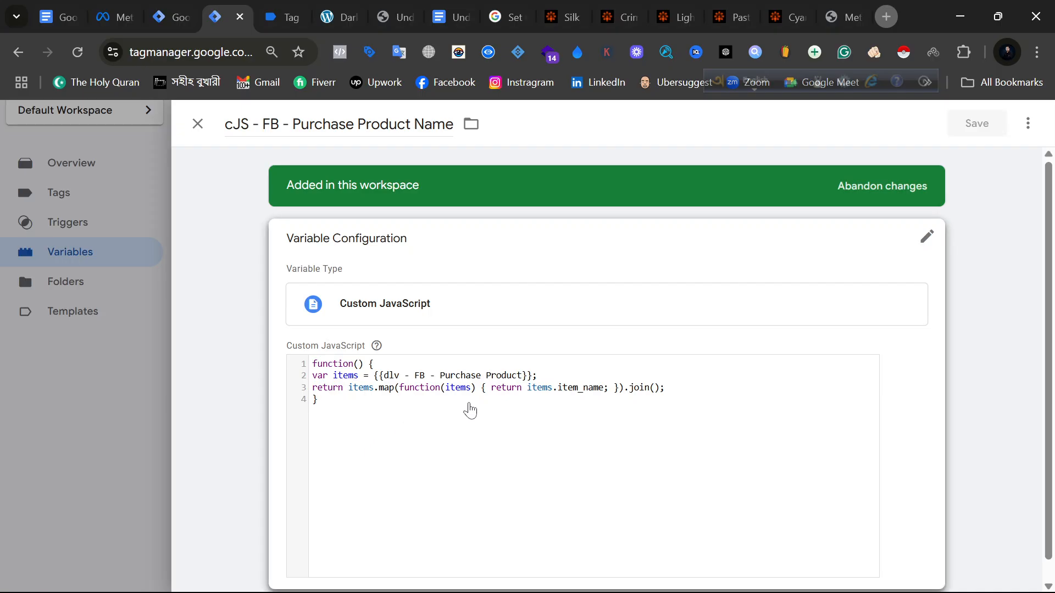
pyautogui.click(351, 402)
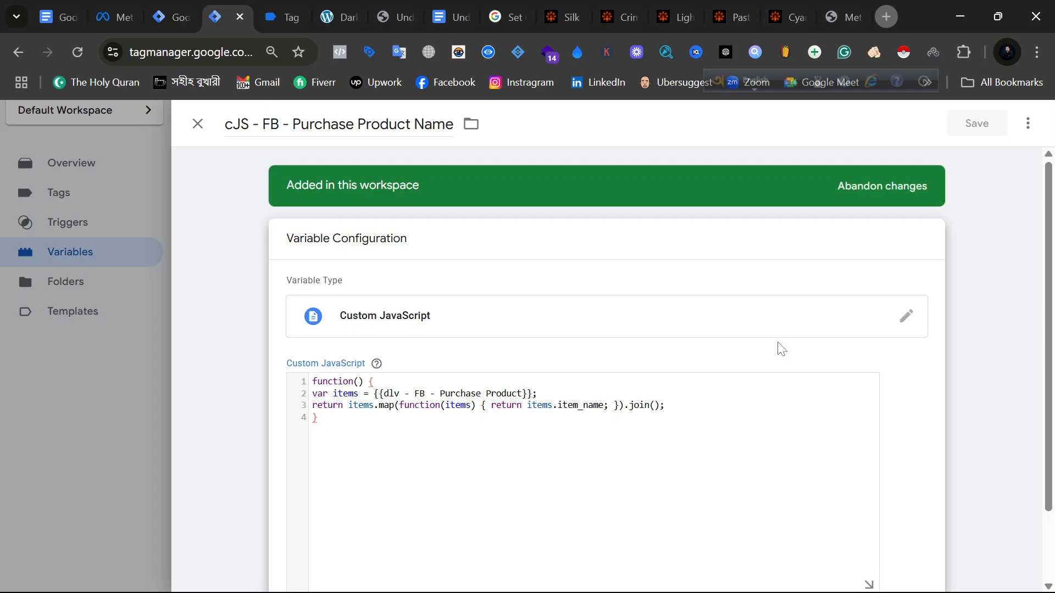
pyautogui.click(162, 283)
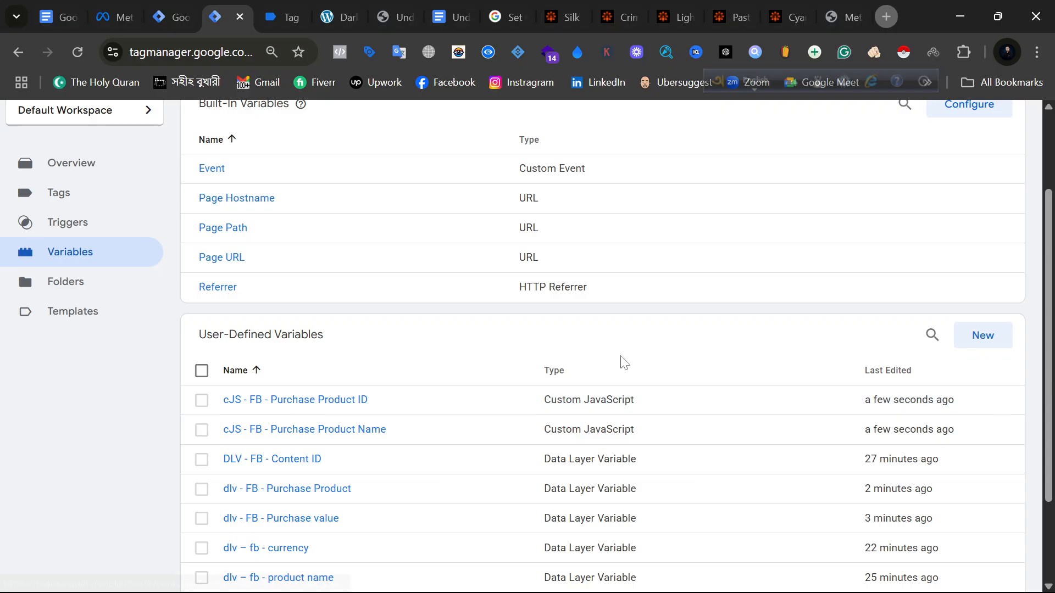
pyautogui.scroll(-2, 583, 379)
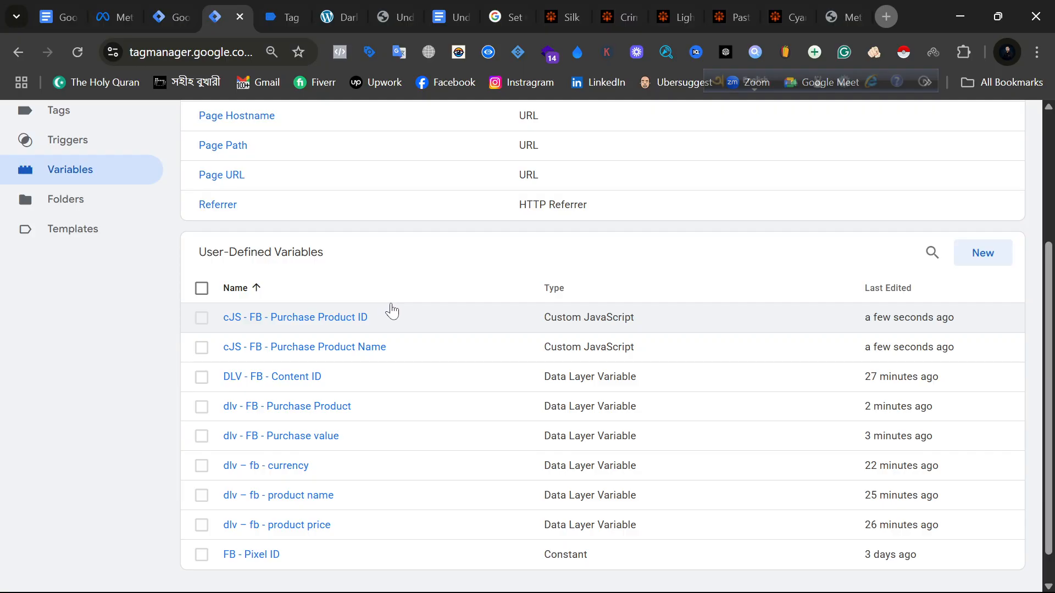
# Open the FB - ViewContent - Tag from the workspace's tags and make a copy of it.
pyautogui.click(62, 118)
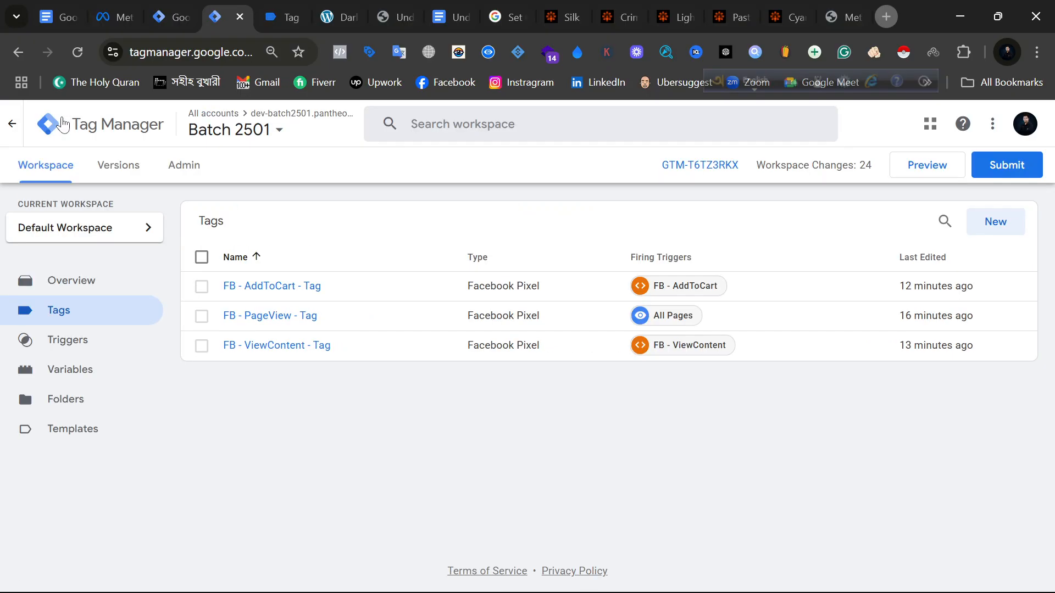
pyautogui.click(306, 356)
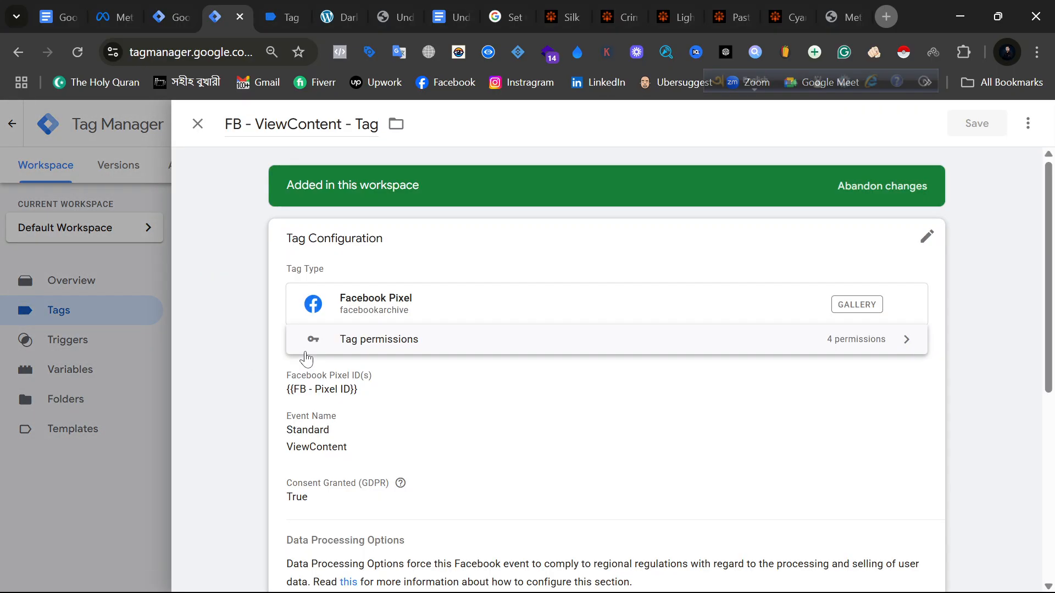
pyautogui.click(1030, 124)
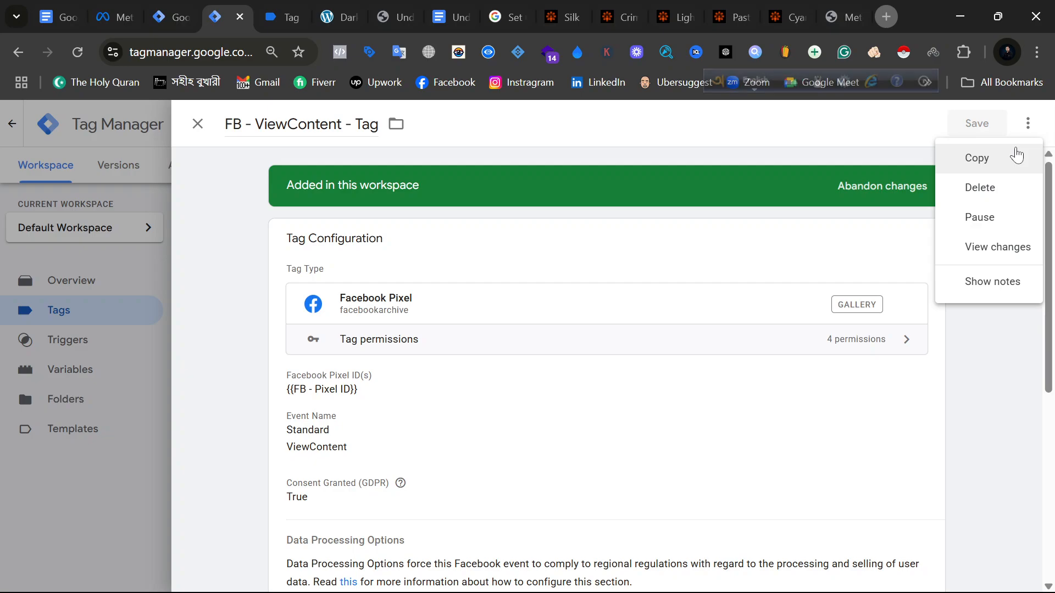
pyautogui.click(1017, 158)
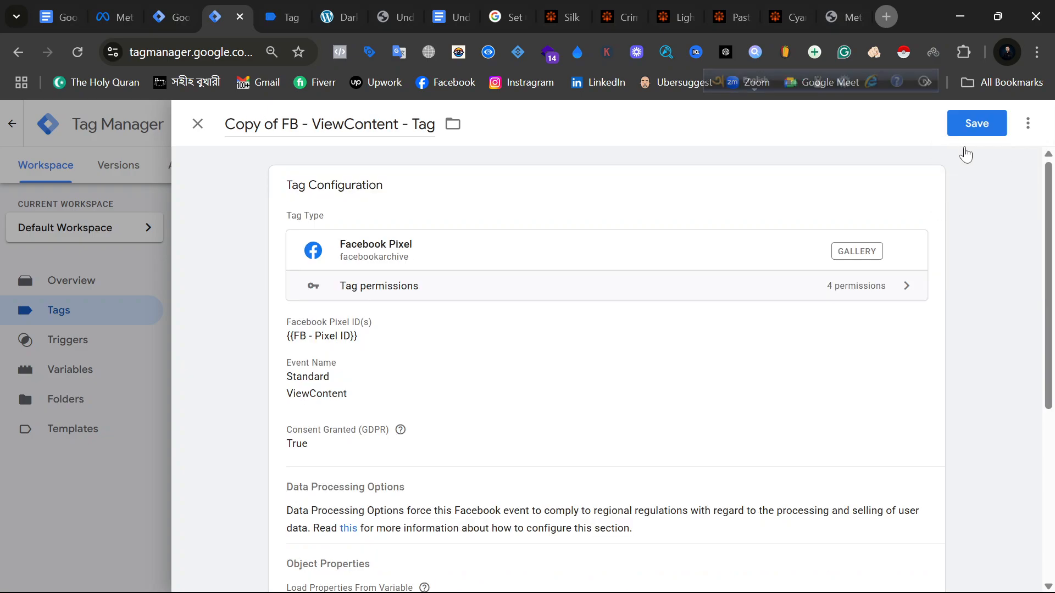
# Rename the copied tag to FB - InitiatCheckout - Tag.
pyautogui.moveTo(282, 124); pyautogui.dragTo(236, 124)
pyautogui.press('BackSpace')
pyautogui.press('BackSpace')
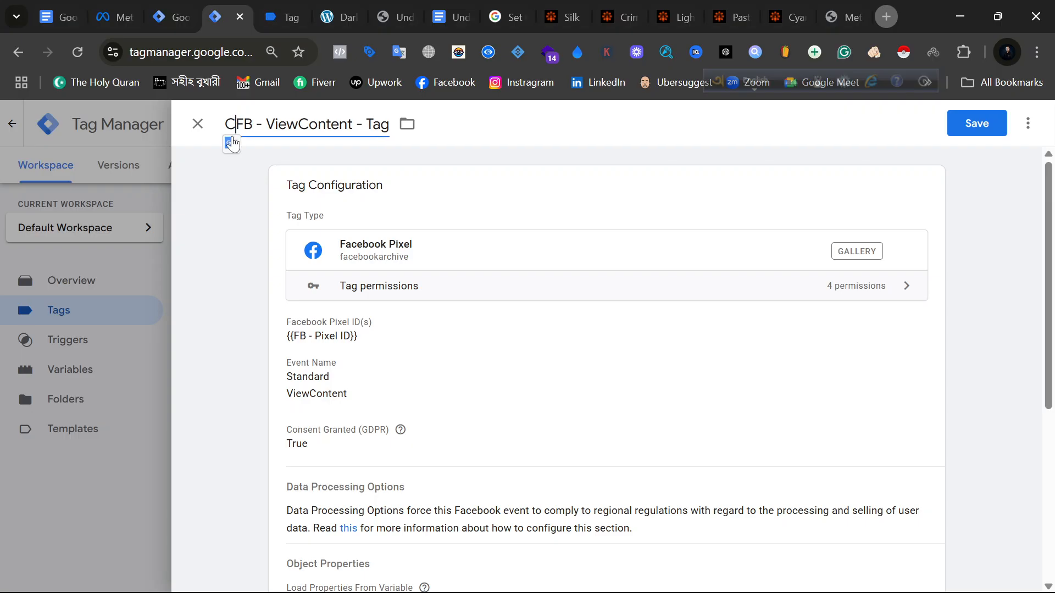
pyautogui.moveTo(255, 124); pyautogui.dragTo(342, 125)
pyautogui.press('BackSpace')
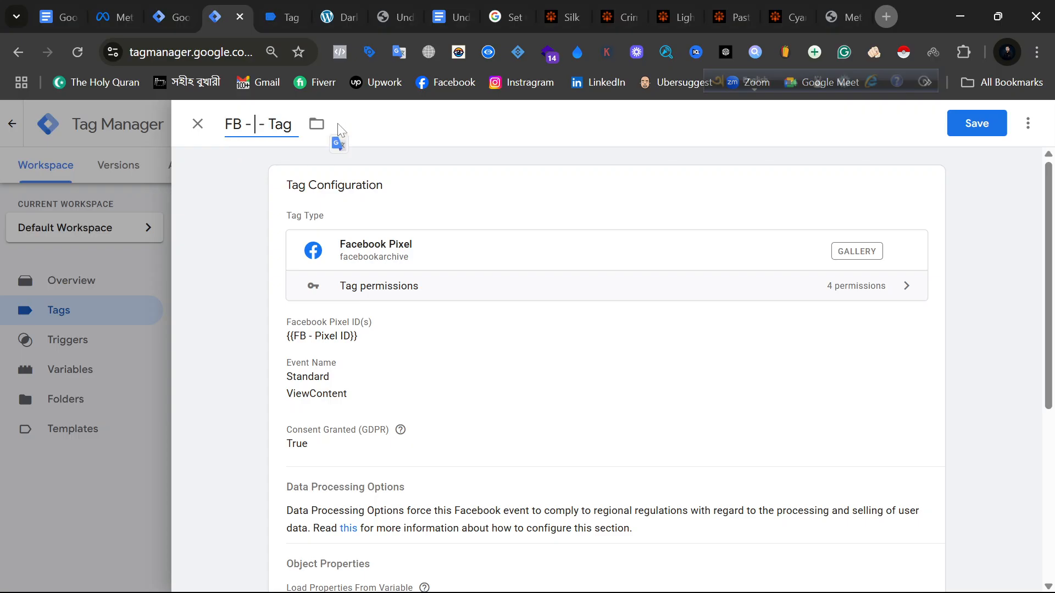
pyautogui.write('In')
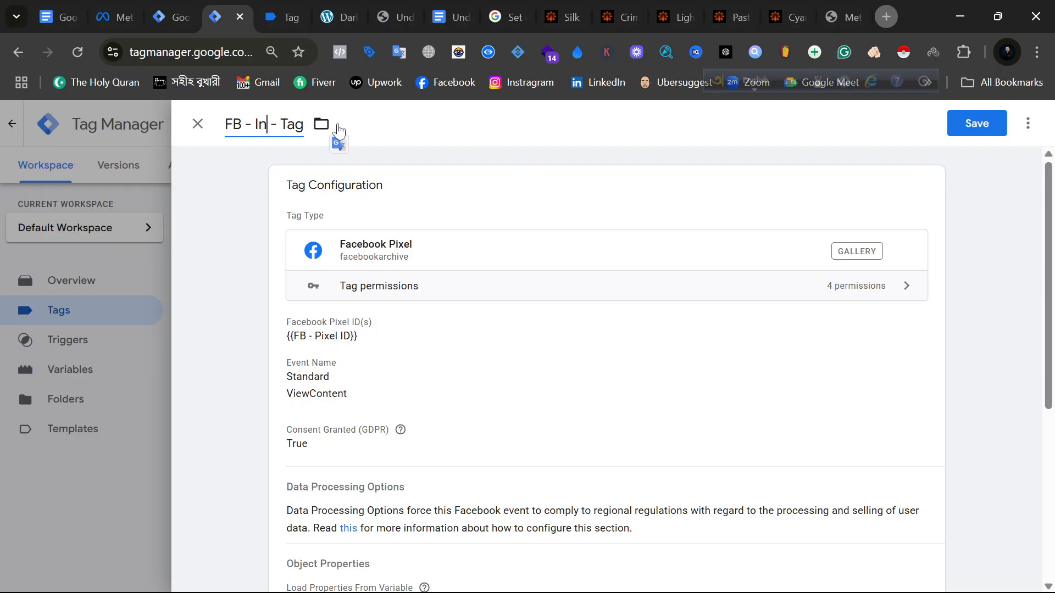
pyautogui.write('itiat')
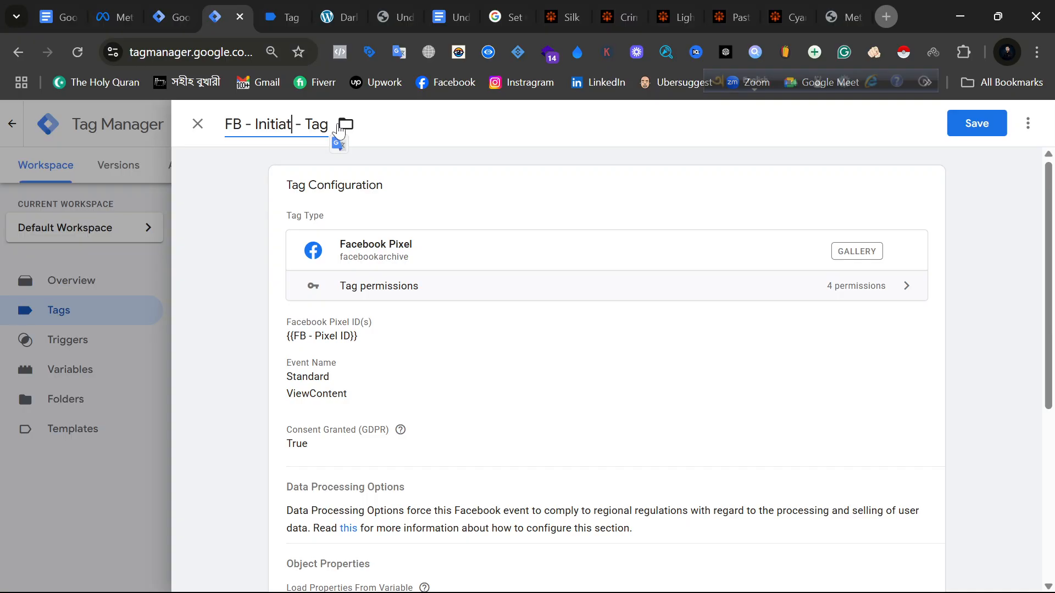
pyautogui.write('Cah')
pyautogui.press('BackSpace')
pyautogui.press('BackSpace')
pyautogui.write('heck')
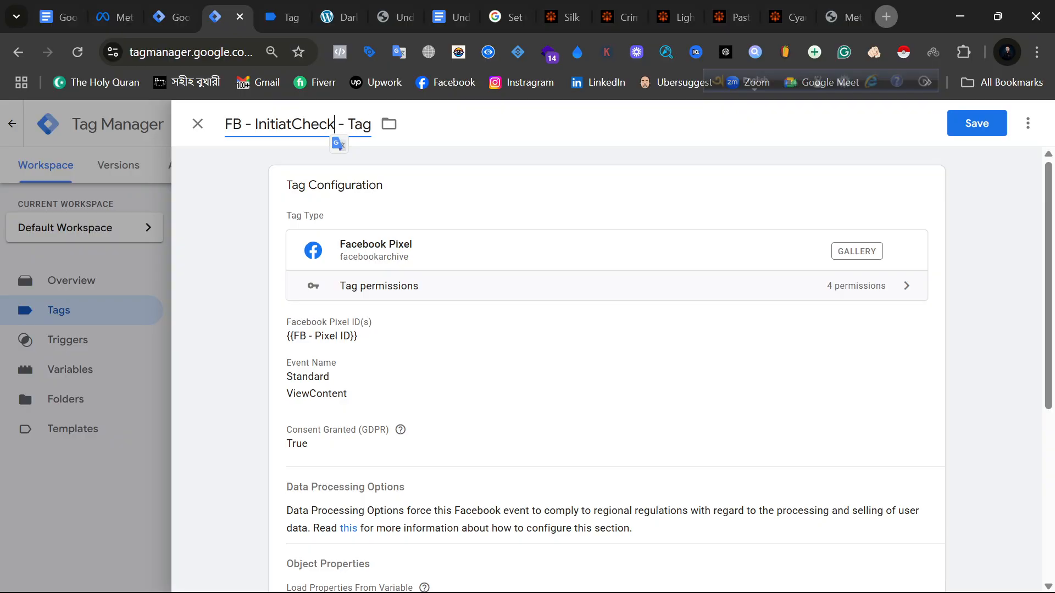
pyautogui.write('out')
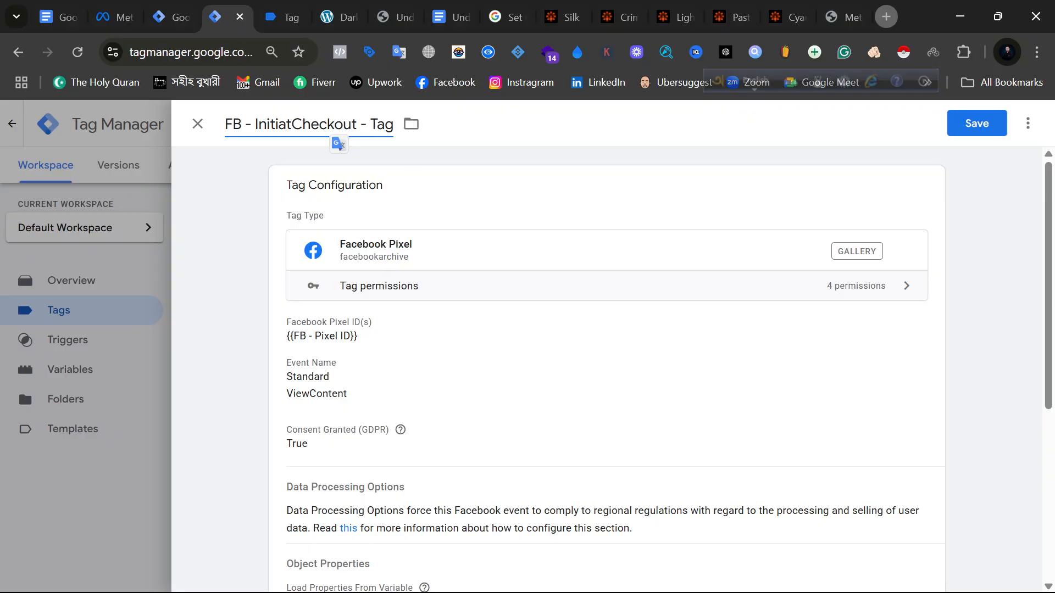
# Set the copied tag's standard event name to InitiateCheckout.
pyautogui.click(319, 392)
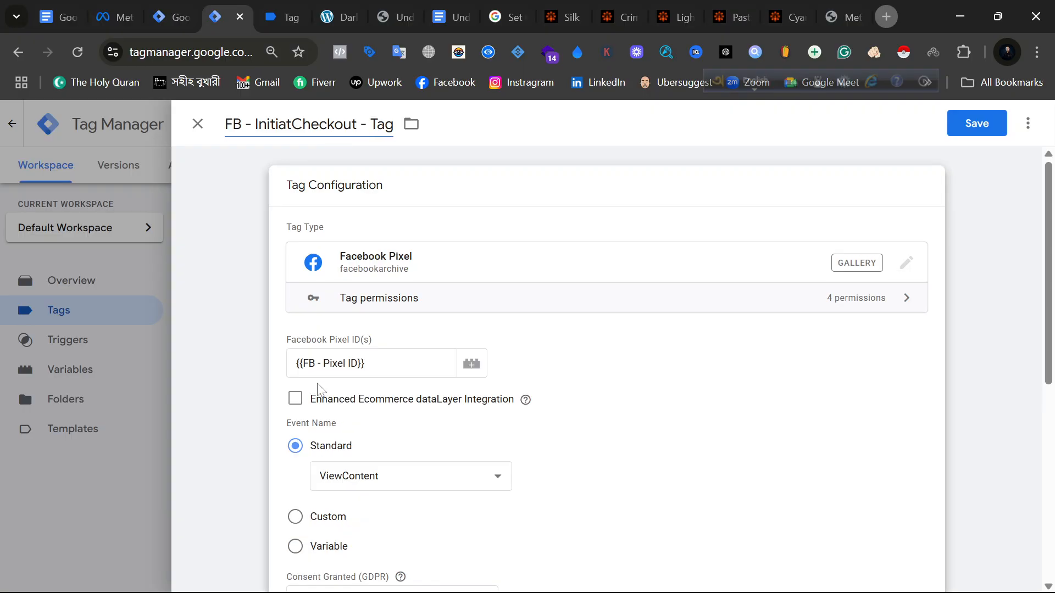
pyautogui.click(417, 481)
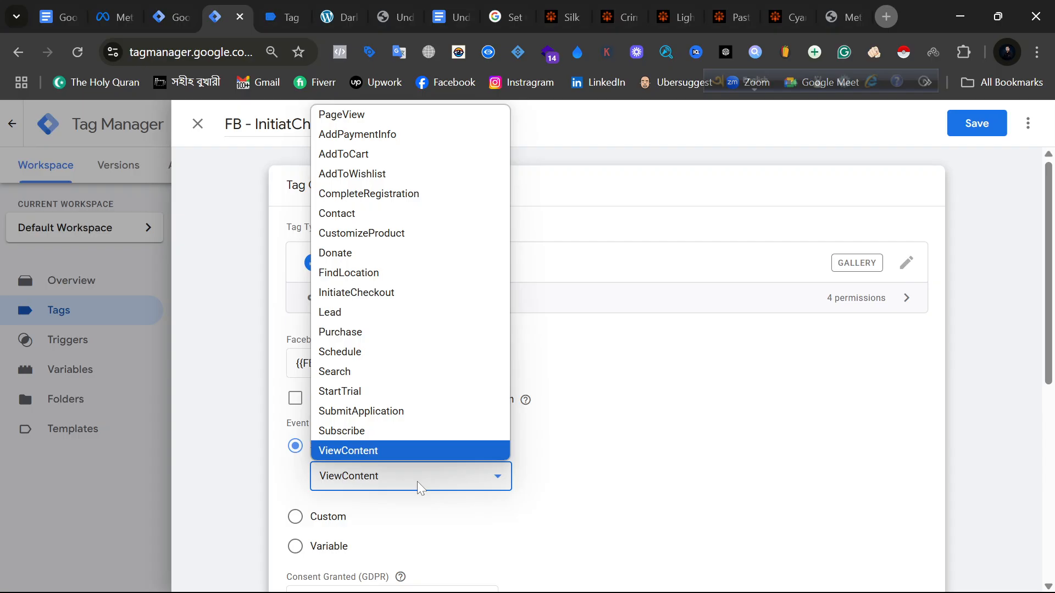
pyautogui.click(411, 297)
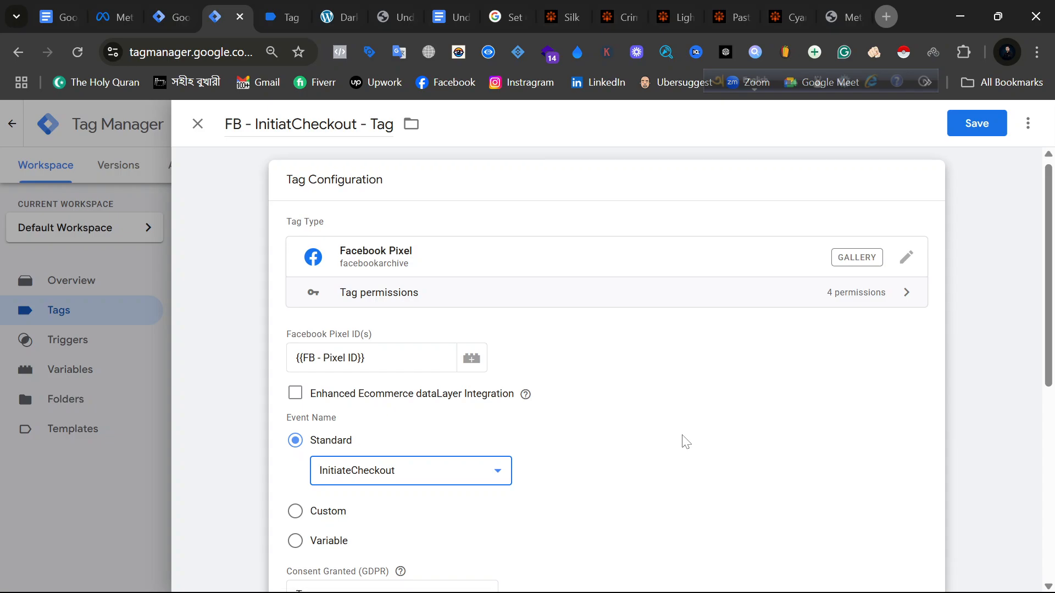
# Set the content_ids property to {{cJS - FB - Purchase Product ID}} and content_name to {{cJS - FB - Purchase Product Name}}.
pyautogui.scroll(-5, 682, 440)
pyautogui.click(483, 473)
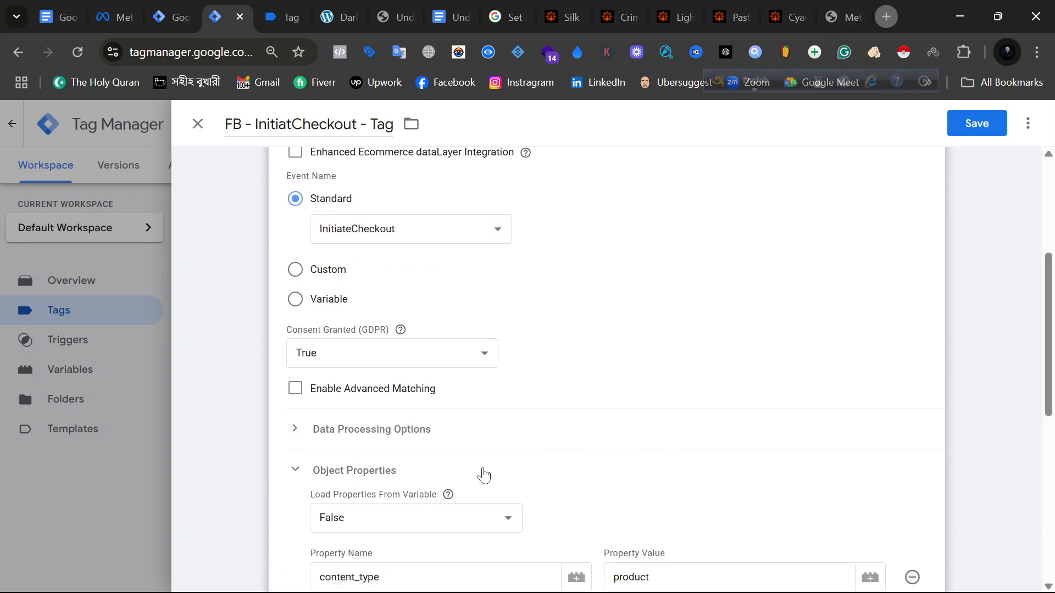
pyautogui.scroll(-5, 582, 462)
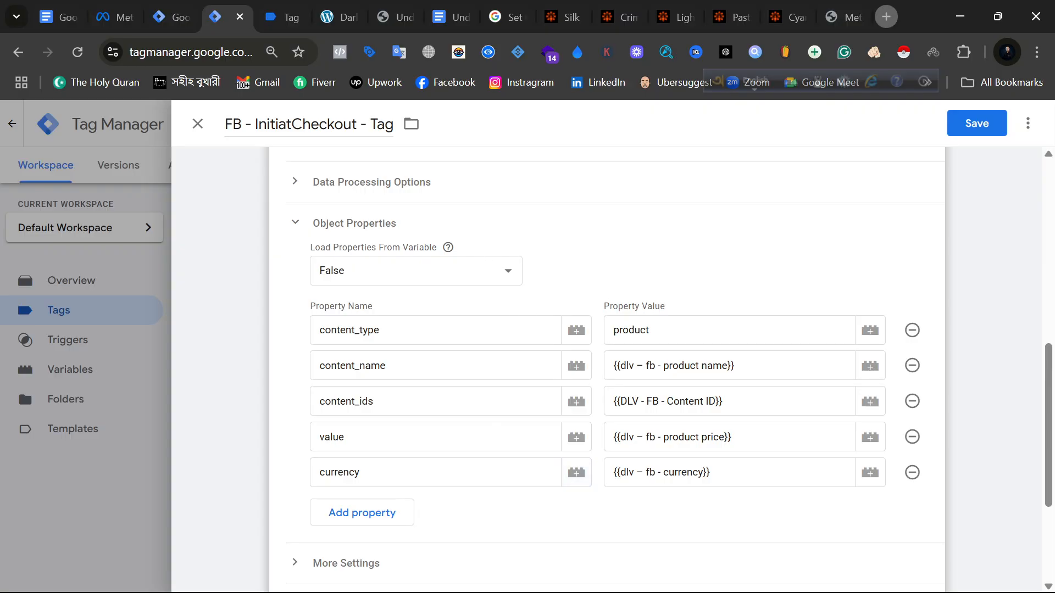
pyautogui.click(724, 401)
pyautogui.moveTo(724, 401); pyautogui.dragTo(577, 409)
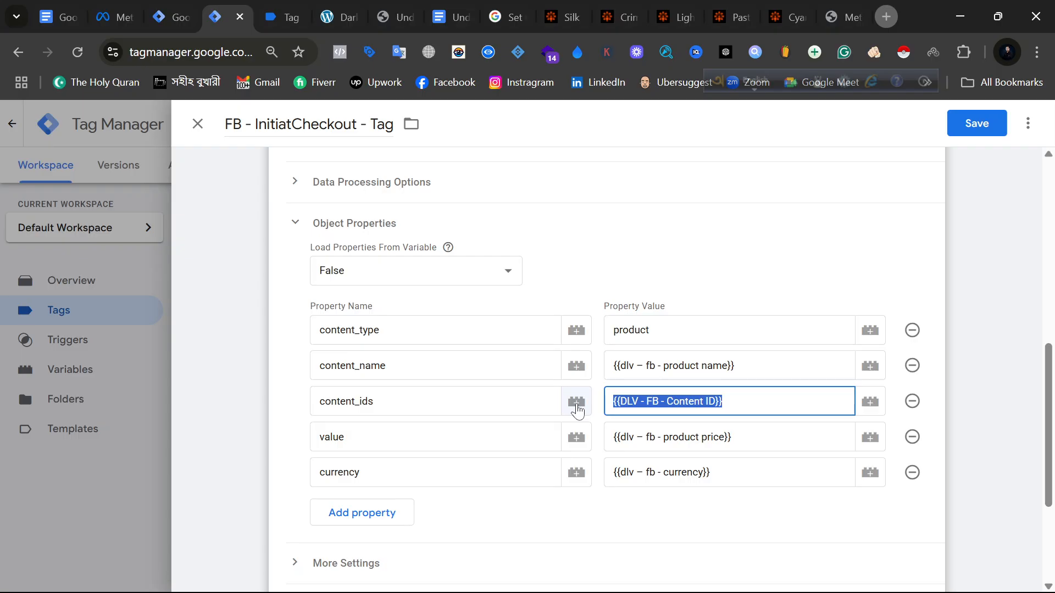
pyautogui.press('BackSpace')
pyautogui.write('{{')
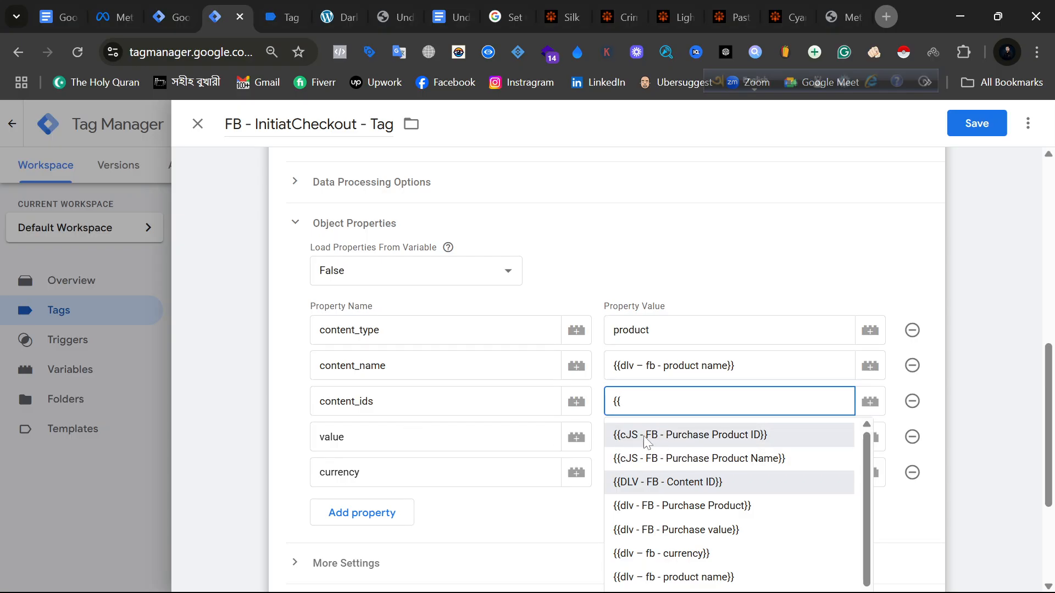
pyautogui.click(702, 437)
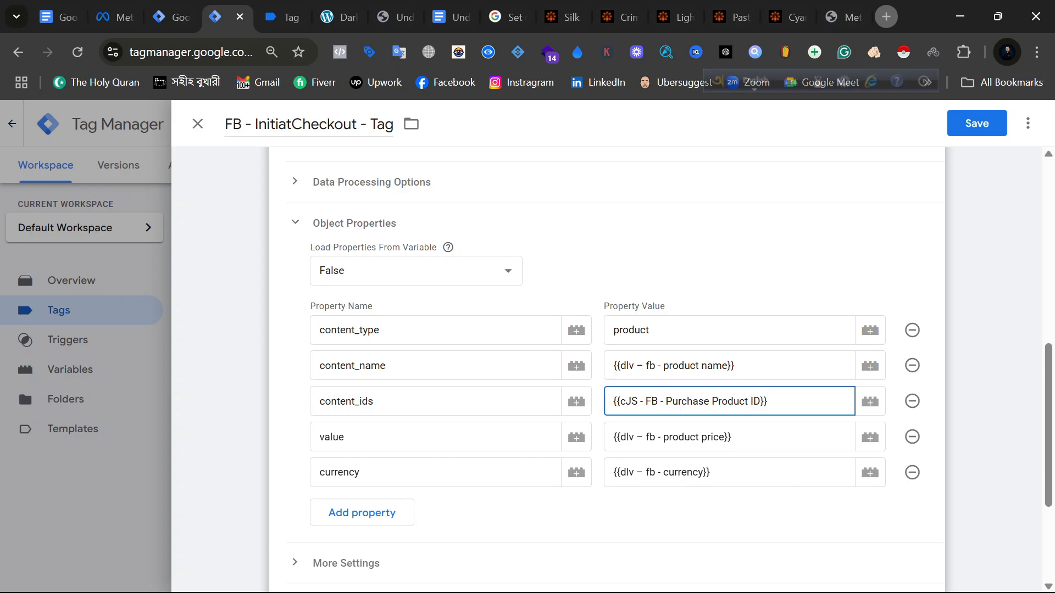
pyautogui.moveTo(739, 365); pyautogui.dragTo(574, 369)
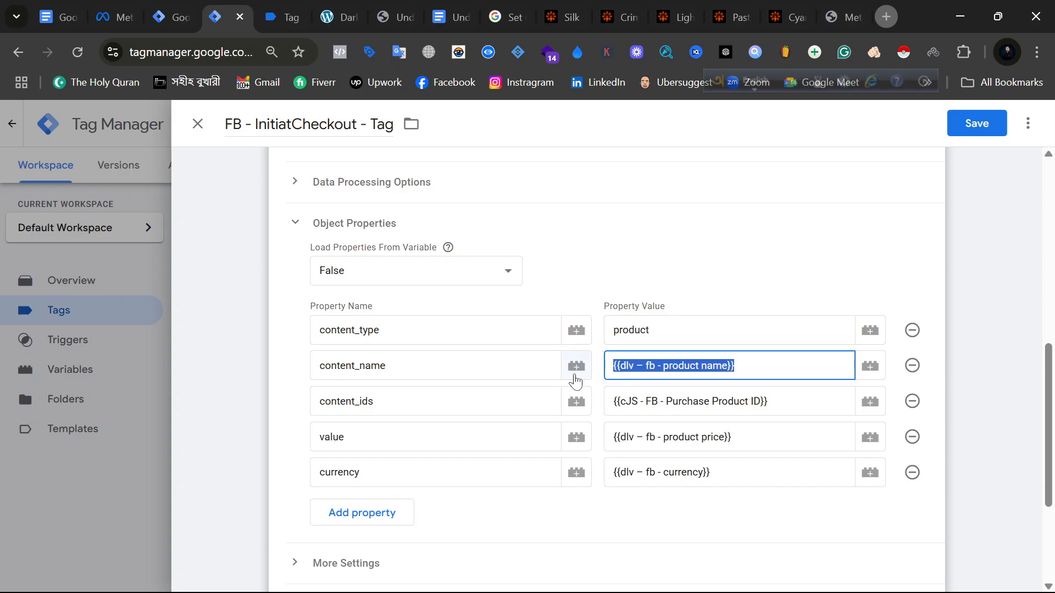
pyautogui.press('BackSpace')
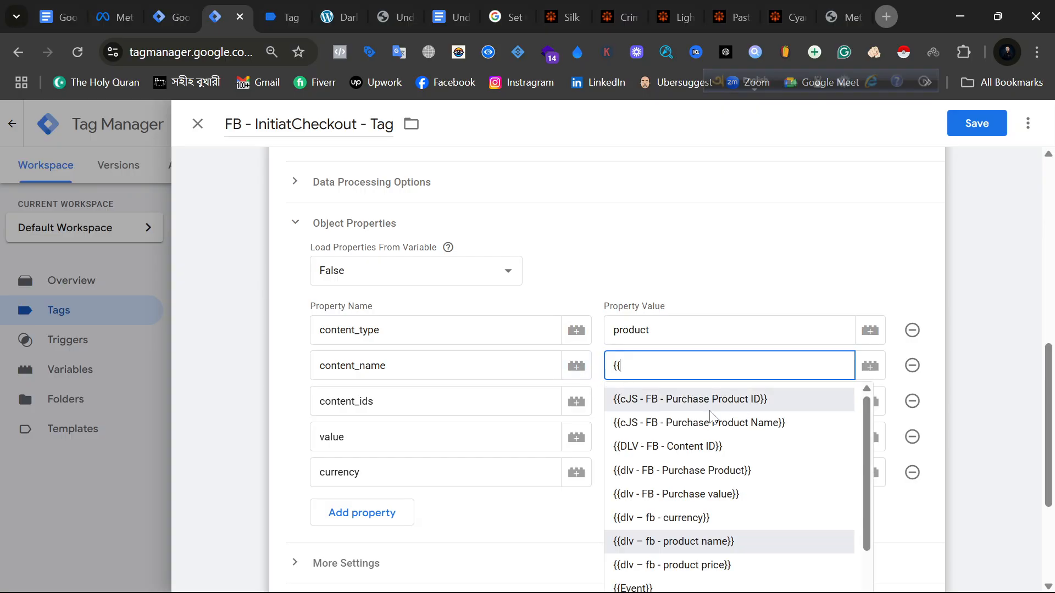
pyautogui.click(666, 424)
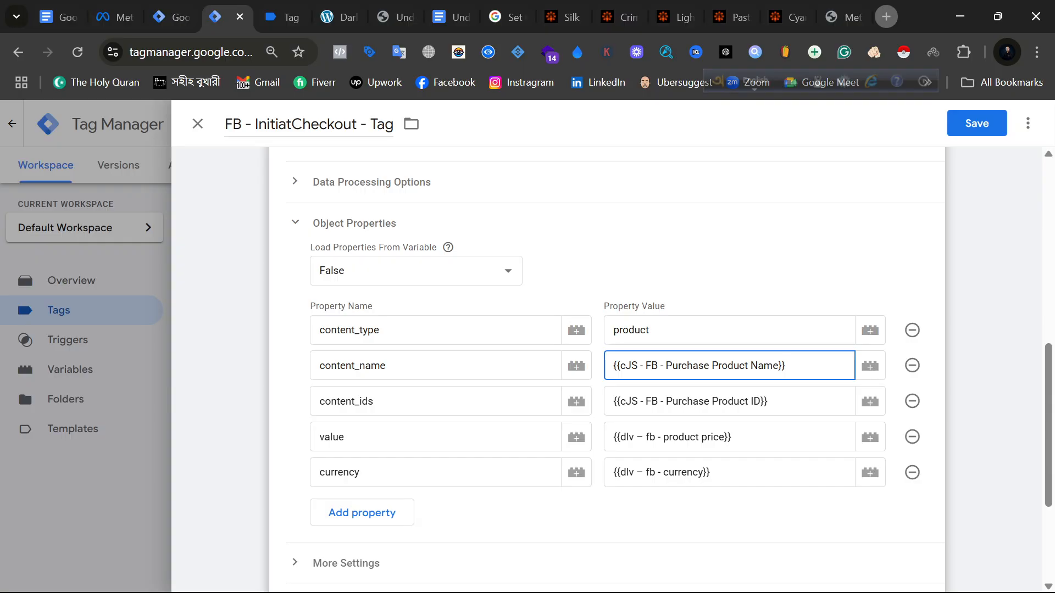
pyautogui.click(754, 438)
pyautogui.moveTo(747, 438); pyautogui.dragTo(611, 438)
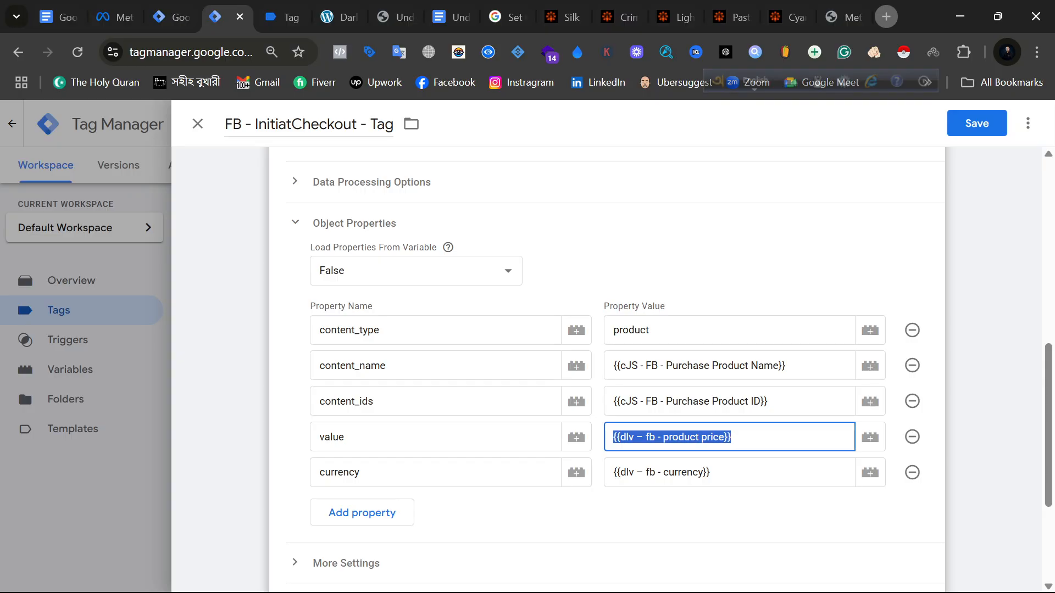
pyautogui.click(768, 534)
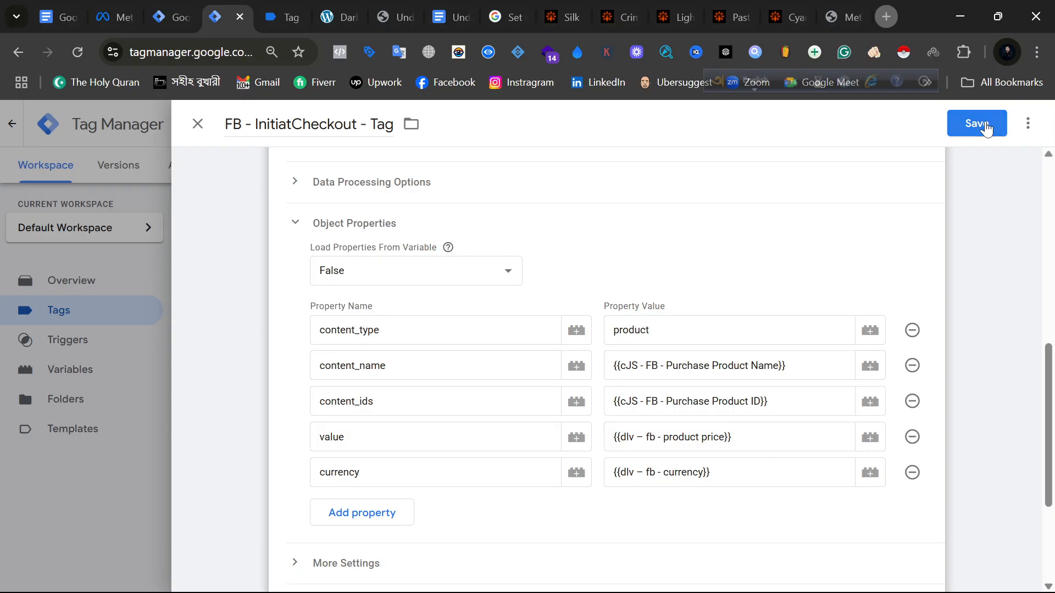
# Replace the FB - ViewContent firing trigger with FB - InitialCheckOut on the FB - InitiatCheckout - Tag and save the tag.
pyautogui.scroll(-4, 537, 539)
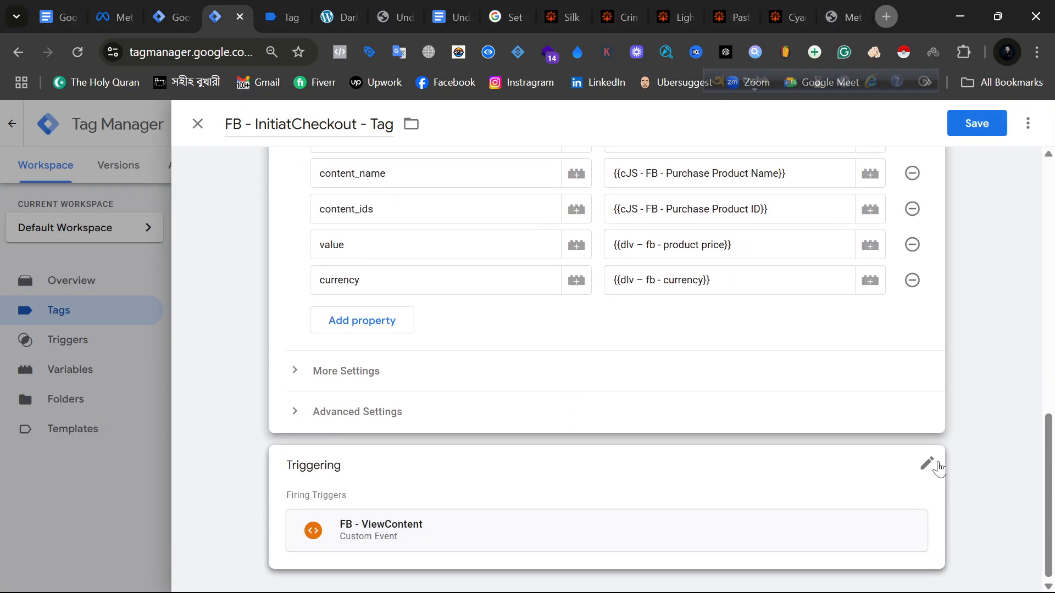
pyautogui.click(932, 465)
pyautogui.click(909, 502)
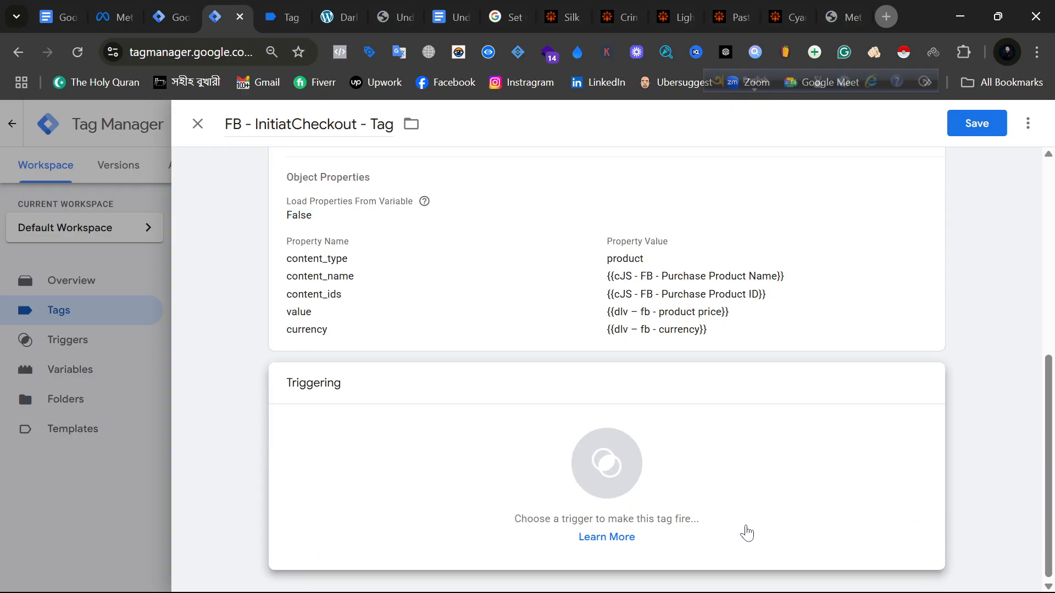
pyautogui.click(697, 519)
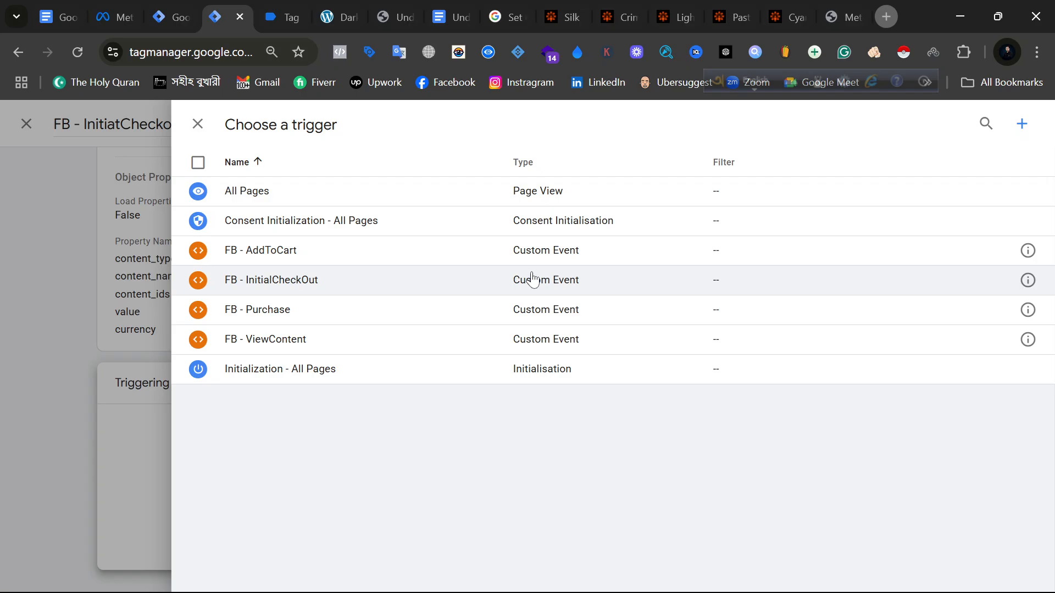
pyautogui.click(532, 280)
pyautogui.click(970, 131)
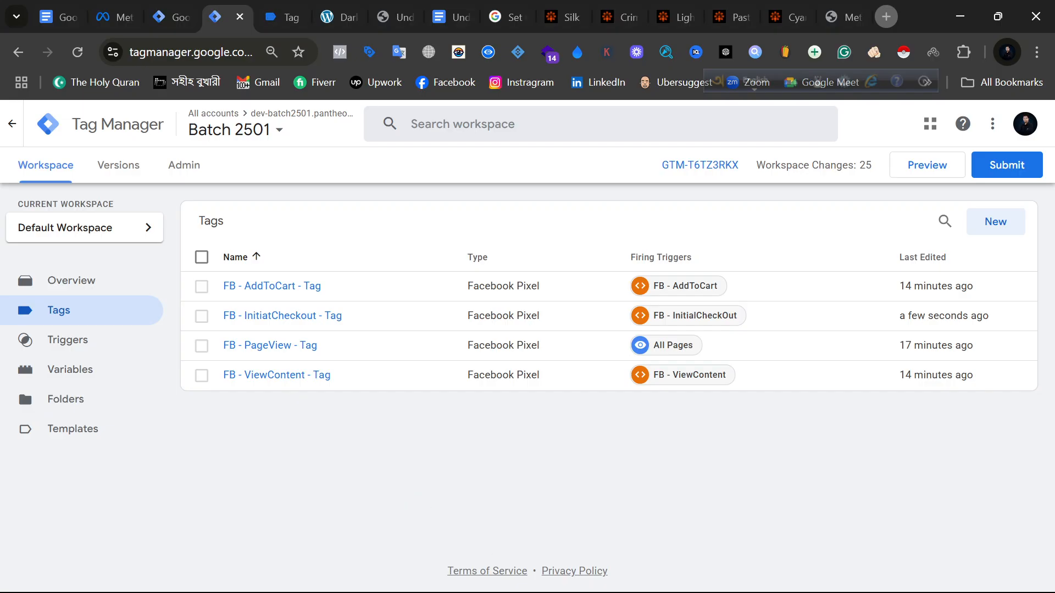
# Open the saved FB - InitiatCheckout - Tag and make a copy of it.
pyautogui.click(268, 317)
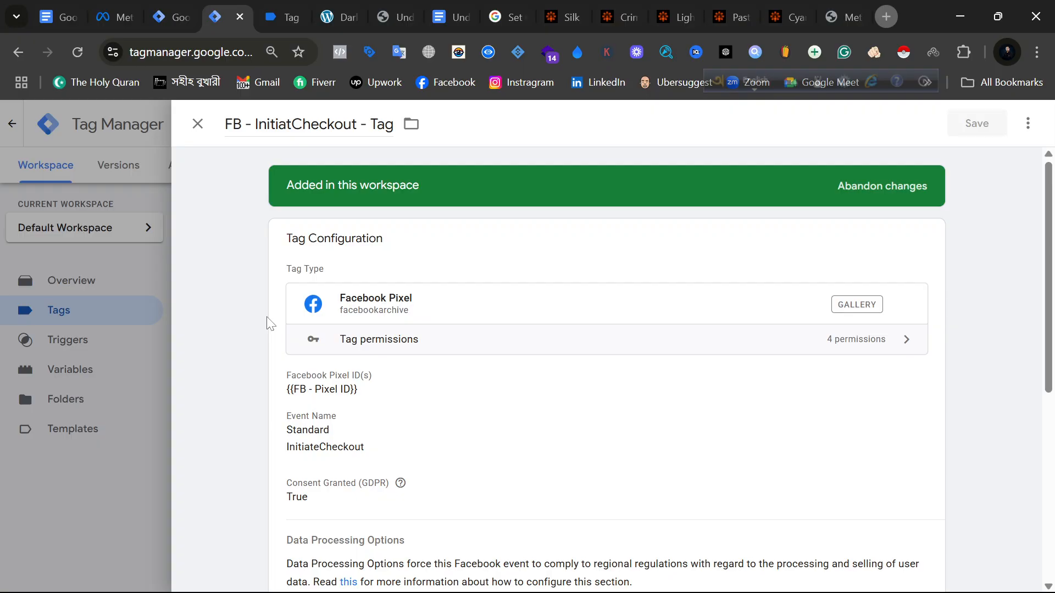
pyautogui.click(145, 242)
pyautogui.click(239, 316)
pyautogui.click(1028, 123)
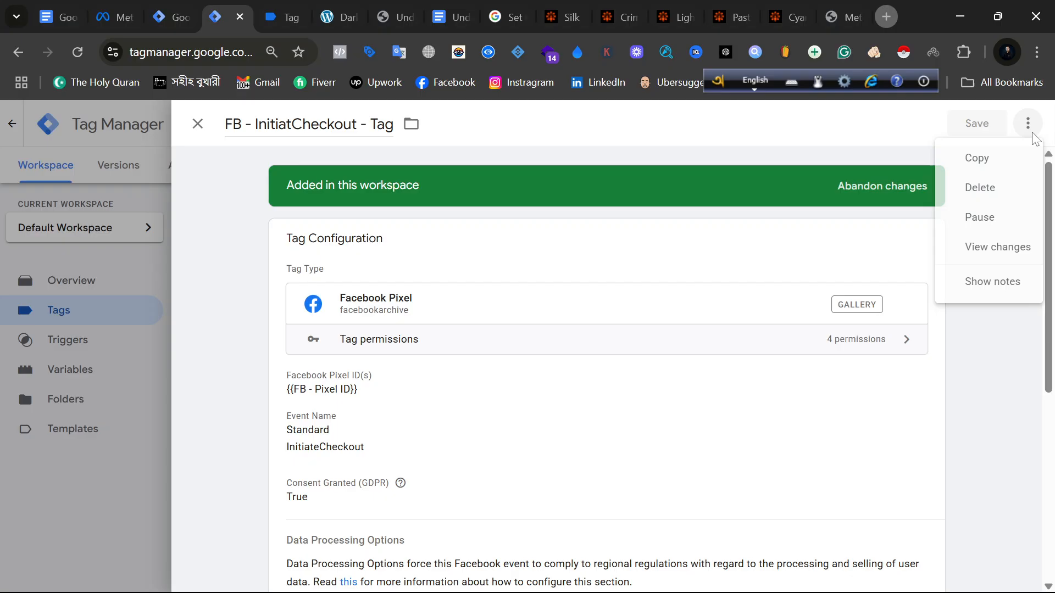
pyautogui.click(1003, 158)
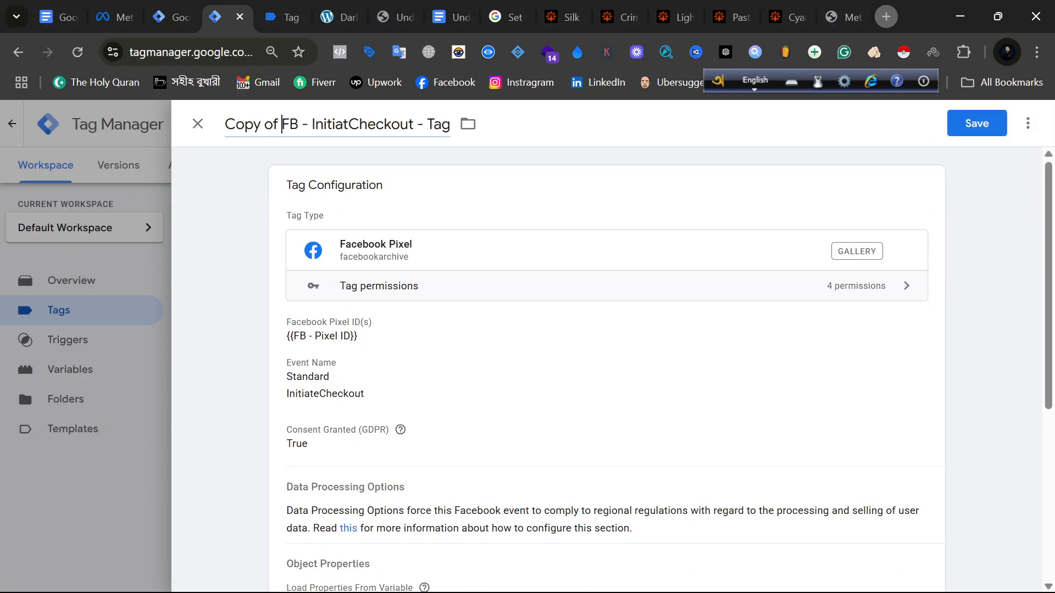
# Rename the copied tag to FB - Purchase - Tag.
pyautogui.moveTo(281, 124); pyautogui.dragTo(357, 124)
pyautogui.press('BackSpace')
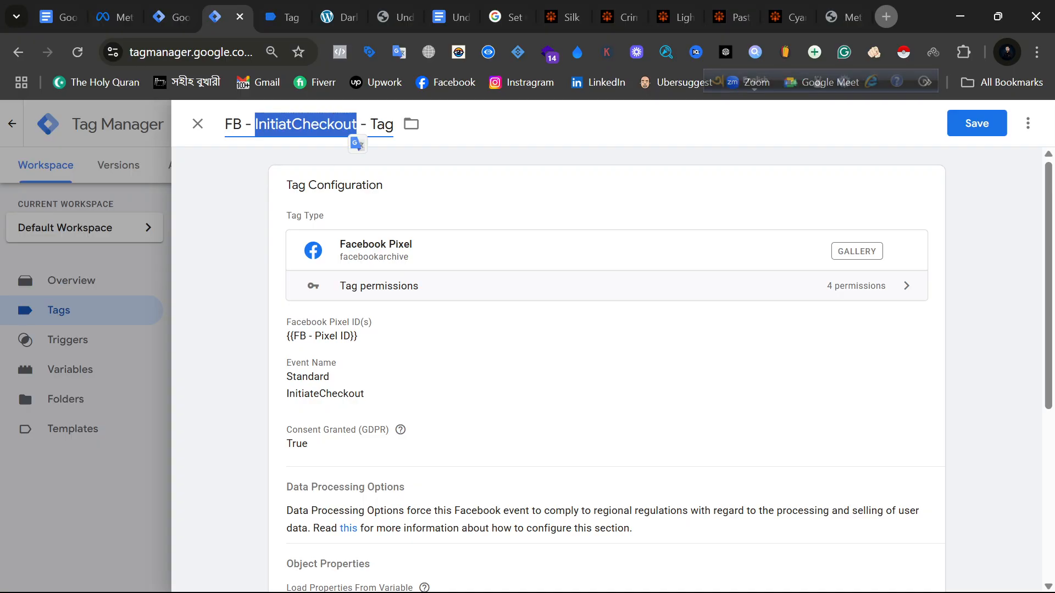
pyautogui.press('BackSpace')
pyautogui.write('Purch')
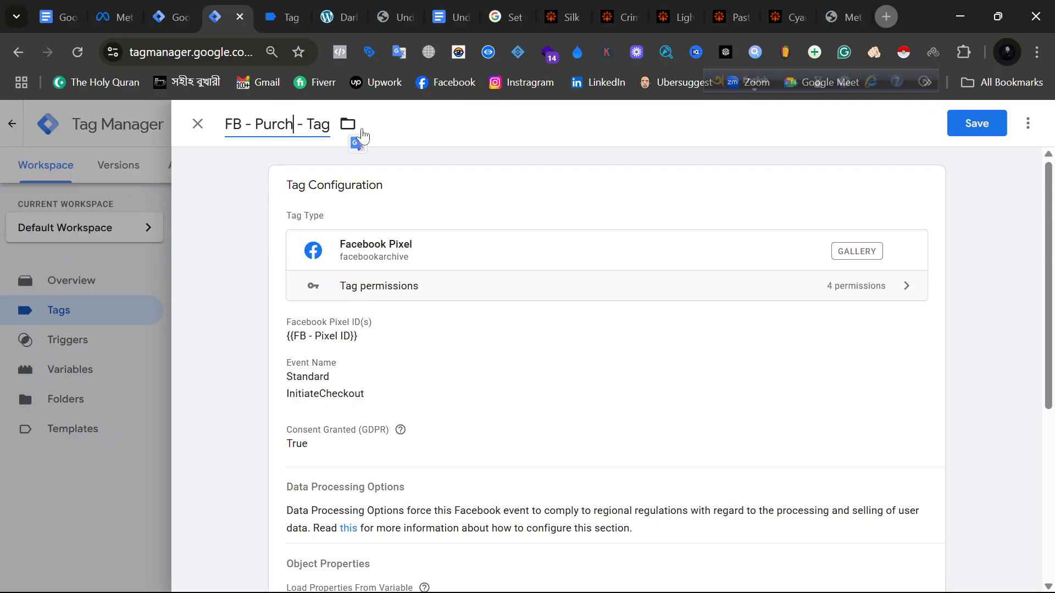
pyautogui.press('BackSpace')
pyautogui.write('hase')
pyautogui.click(253, 202)
# Set the tag's standard event name to Purchase and expand its object properties.
pyautogui.click(371, 384)
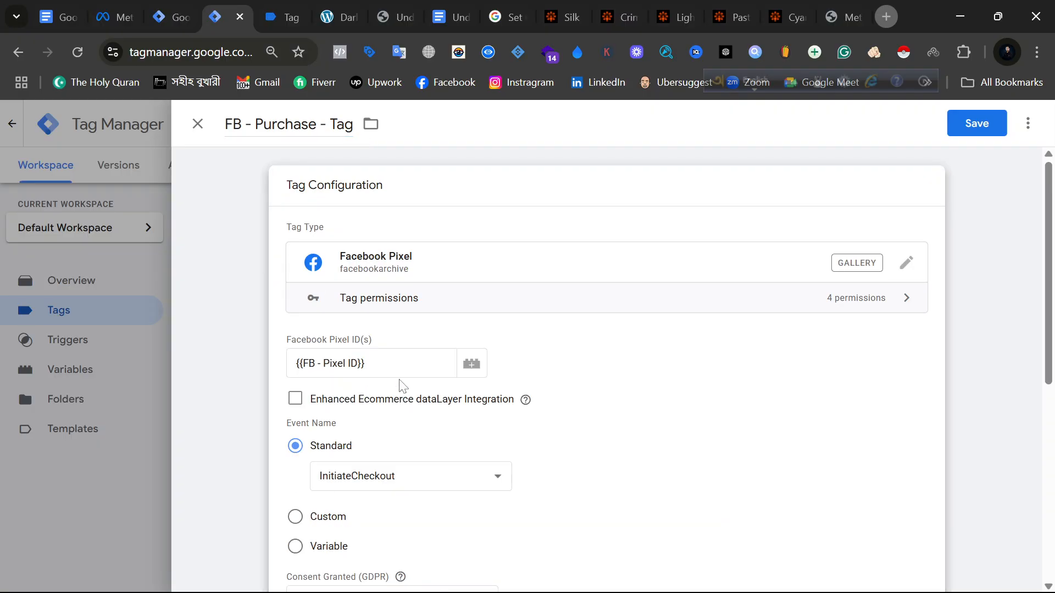
pyautogui.click(407, 481)
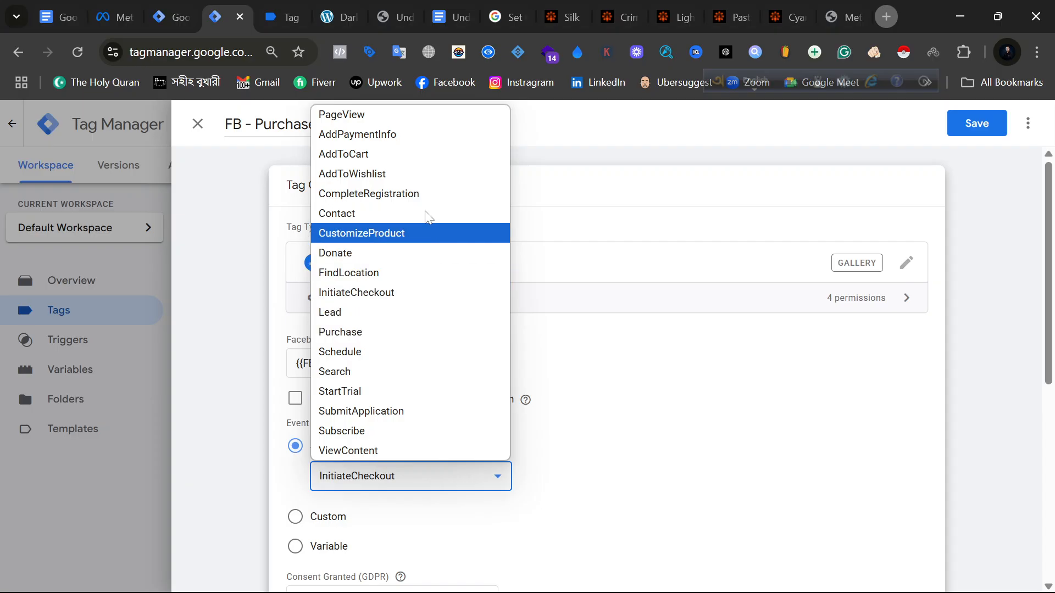
pyautogui.click(448, 331)
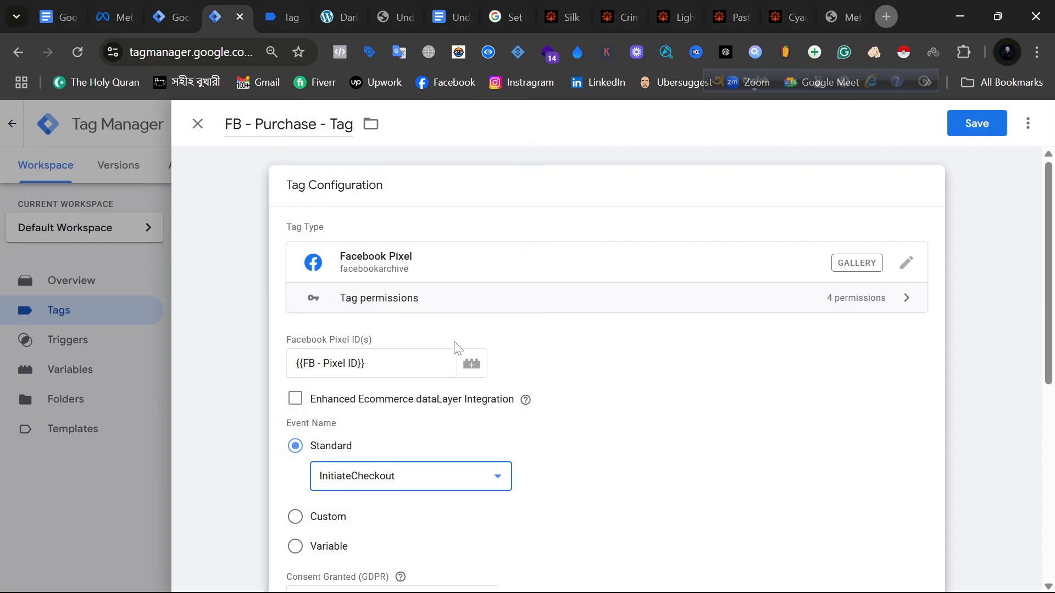
pyautogui.scroll(-5, 604, 380)
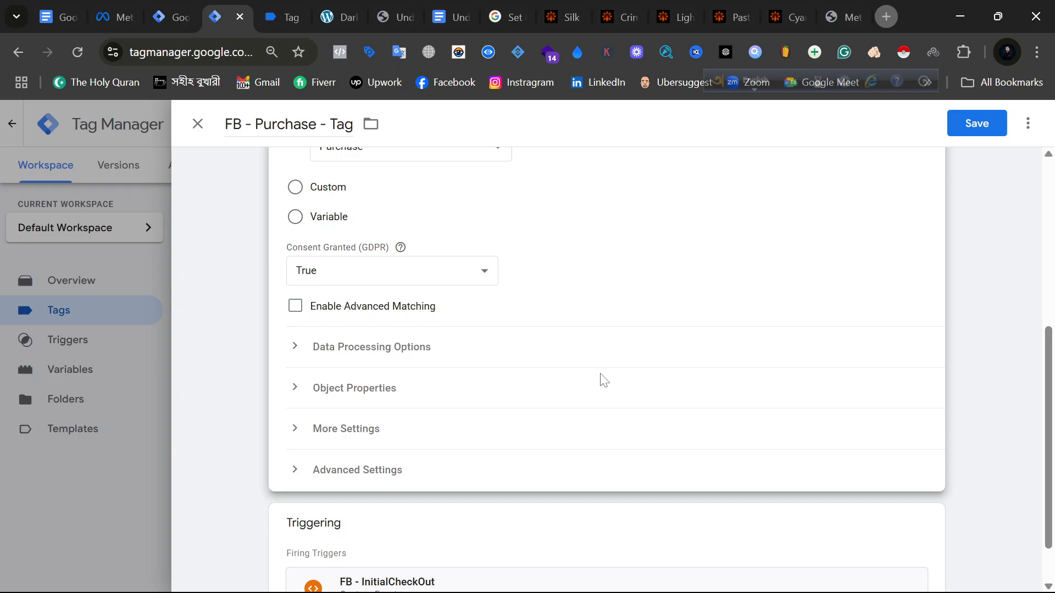
pyautogui.click(415, 391)
pyautogui.scroll(-3, 538, 385)
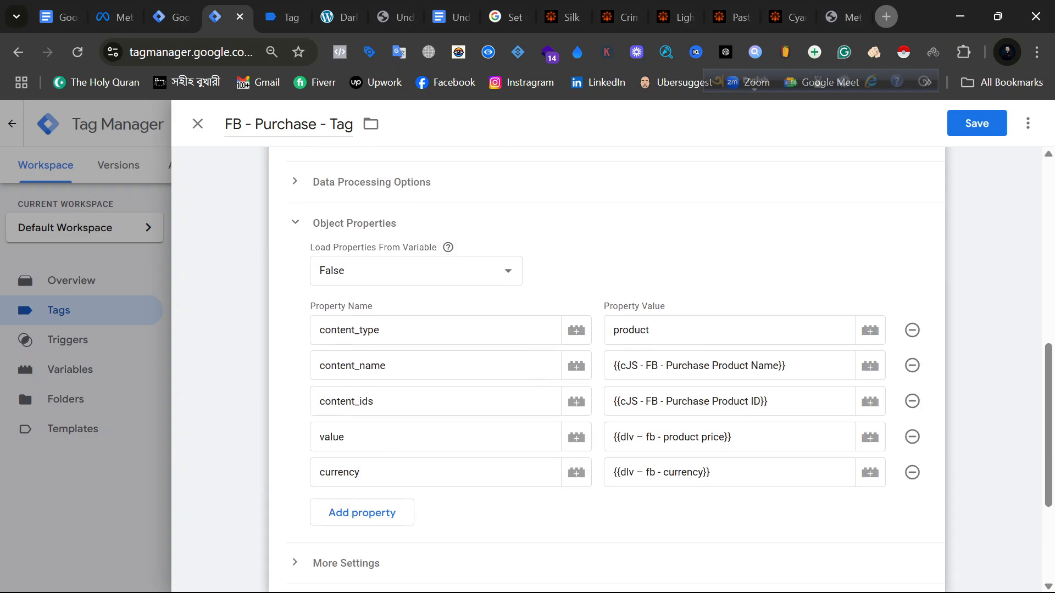
# Replace the FB - InitialCheckOut firing trigger with FB - Purchase and save the Purchase tag.
pyautogui.scroll(-3, 537, 414)
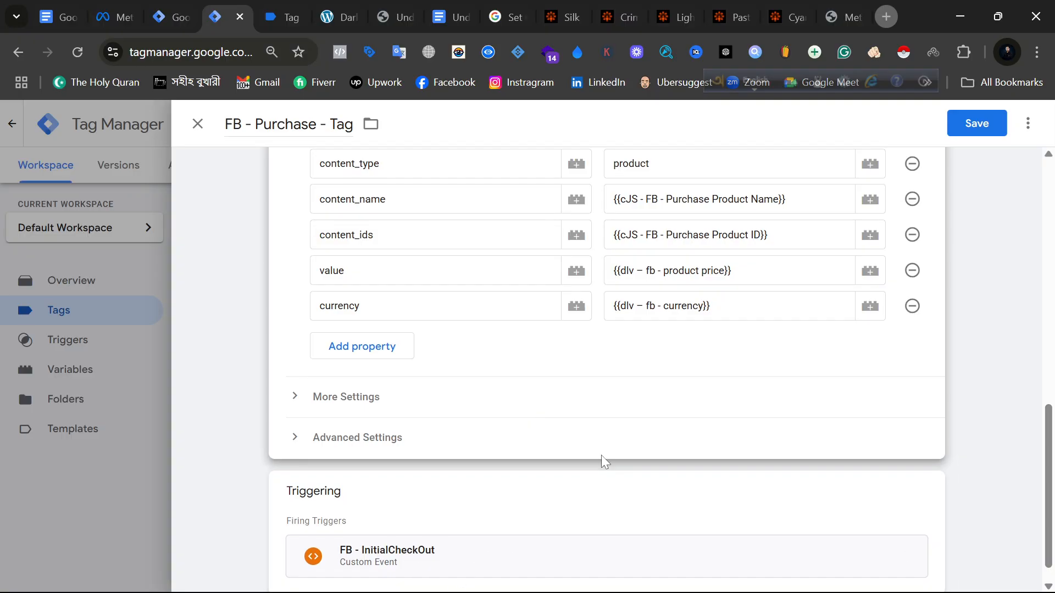
pyautogui.click(925, 464)
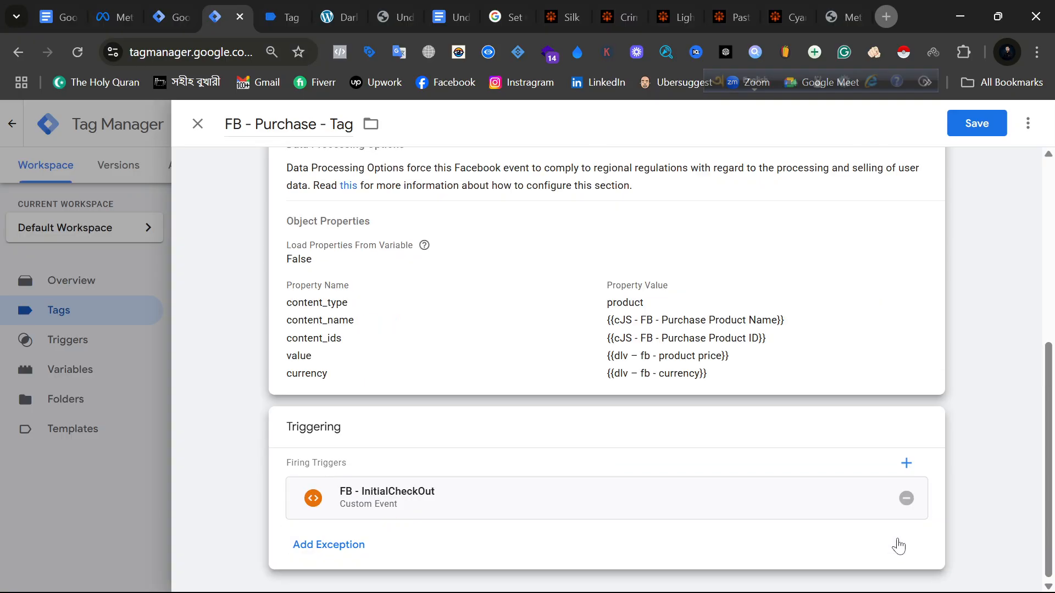
pyautogui.click(905, 508)
pyautogui.click(691, 513)
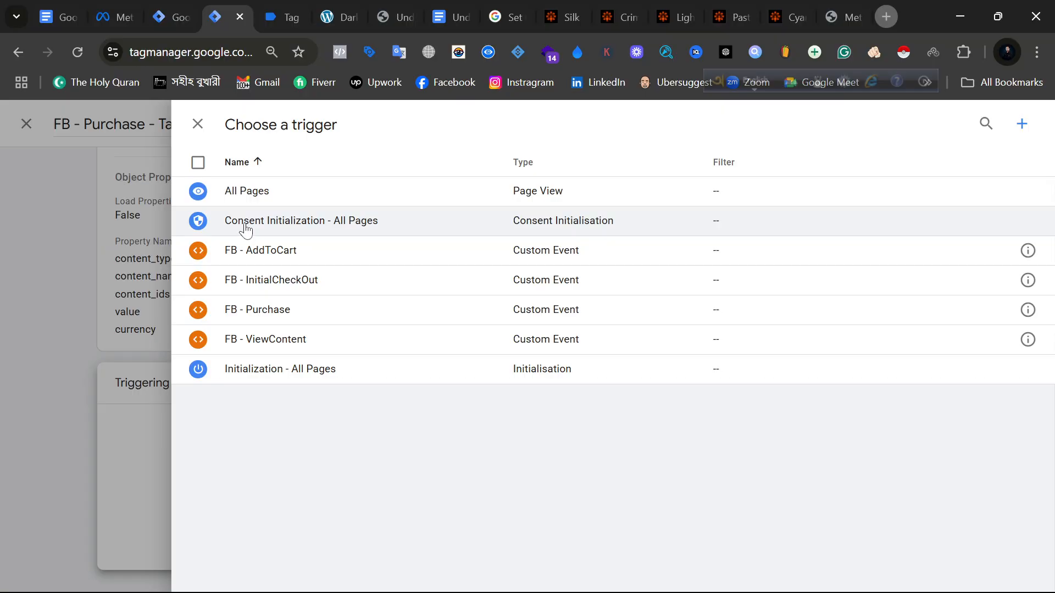
pyautogui.click(279, 309)
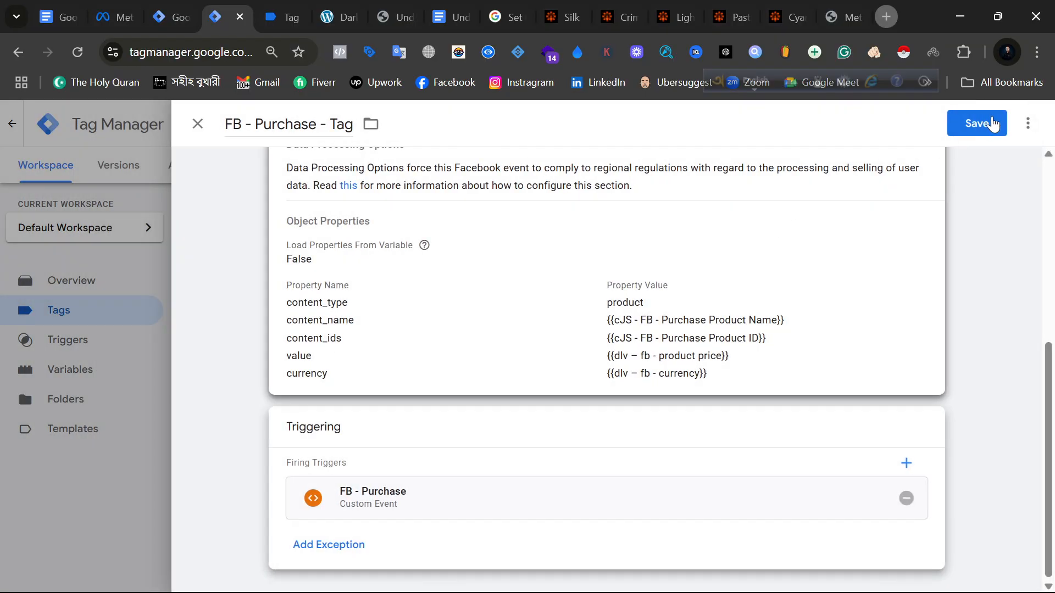
pyautogui.click(992, 124)
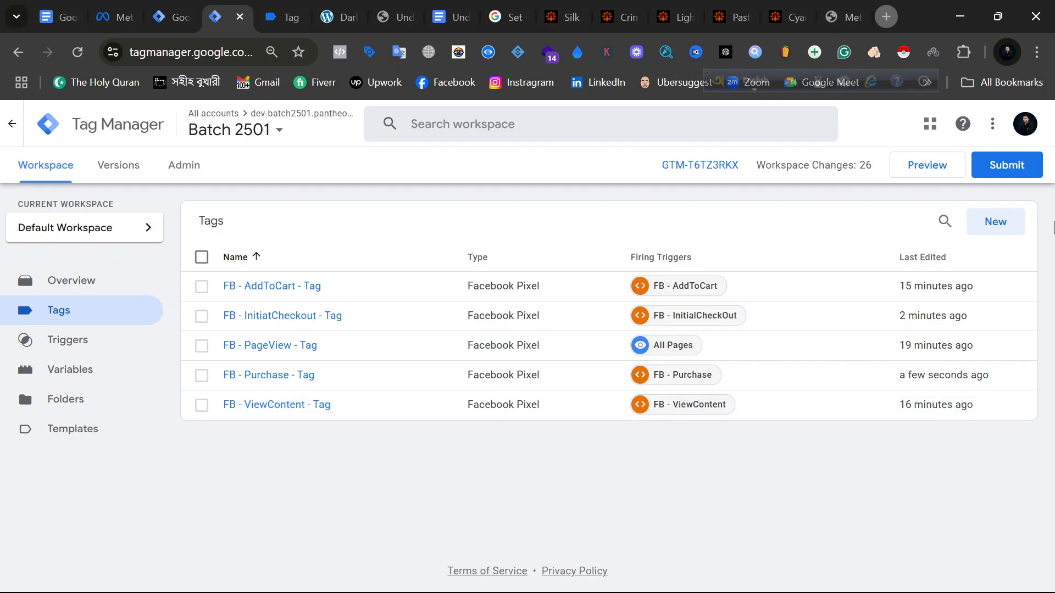
# Publish the workspace changes to the Live environment without a version name or description, and return to the workspace overview.
pyautogui.click(1023, 169)
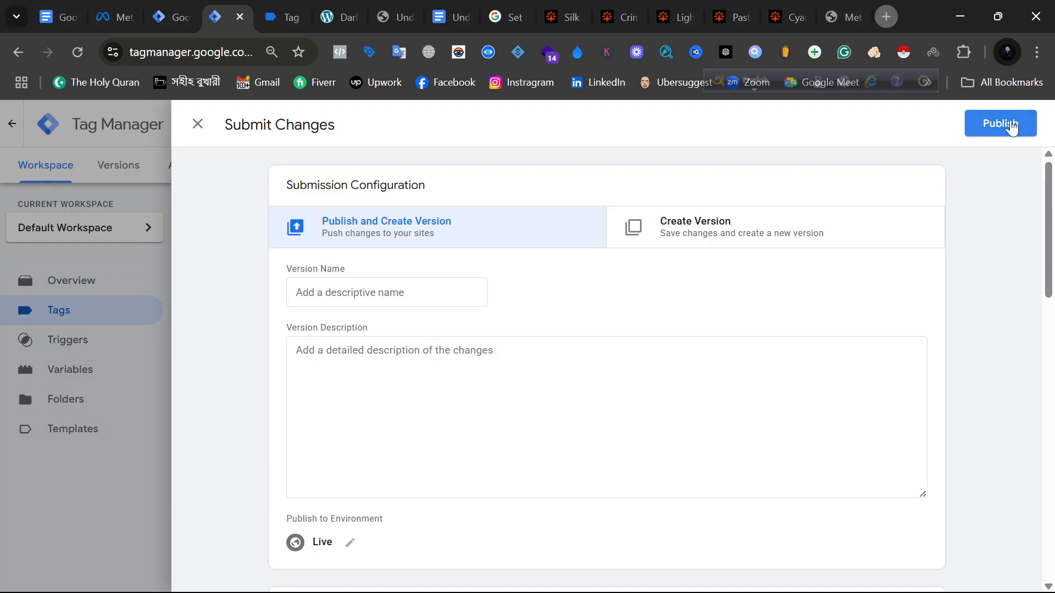
pyautogui.click(1008, 125)
pyautogui.click(711, 555)
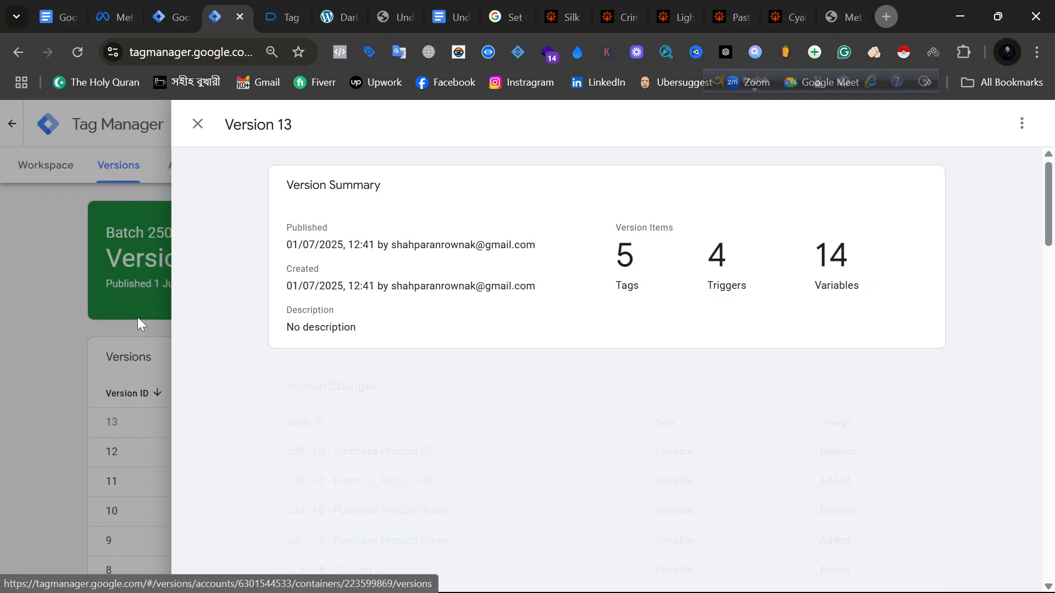
pyautogui.click(137, 317)
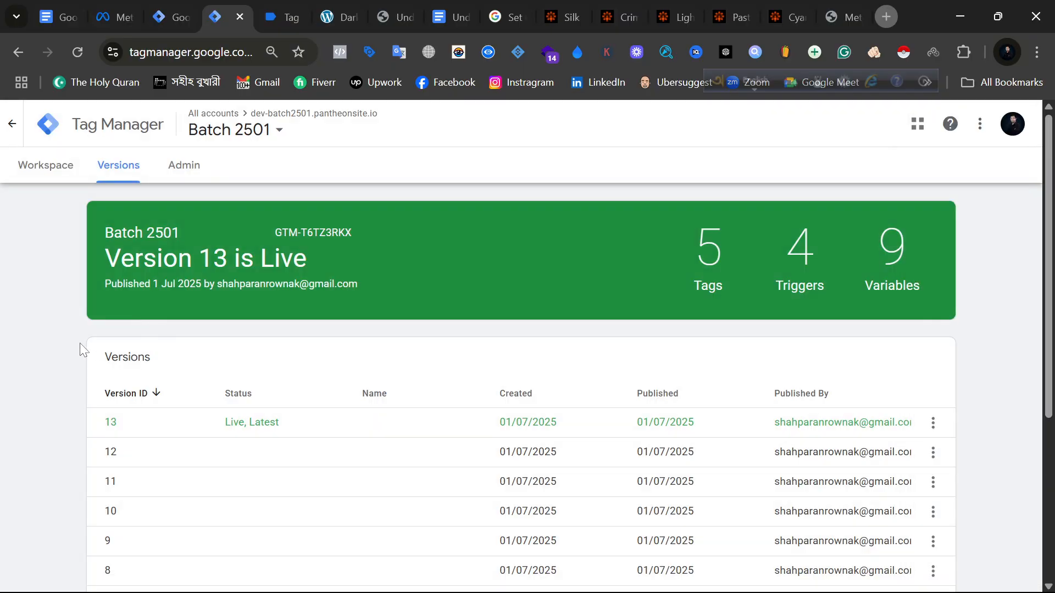
pyautogui.click(38, 171)
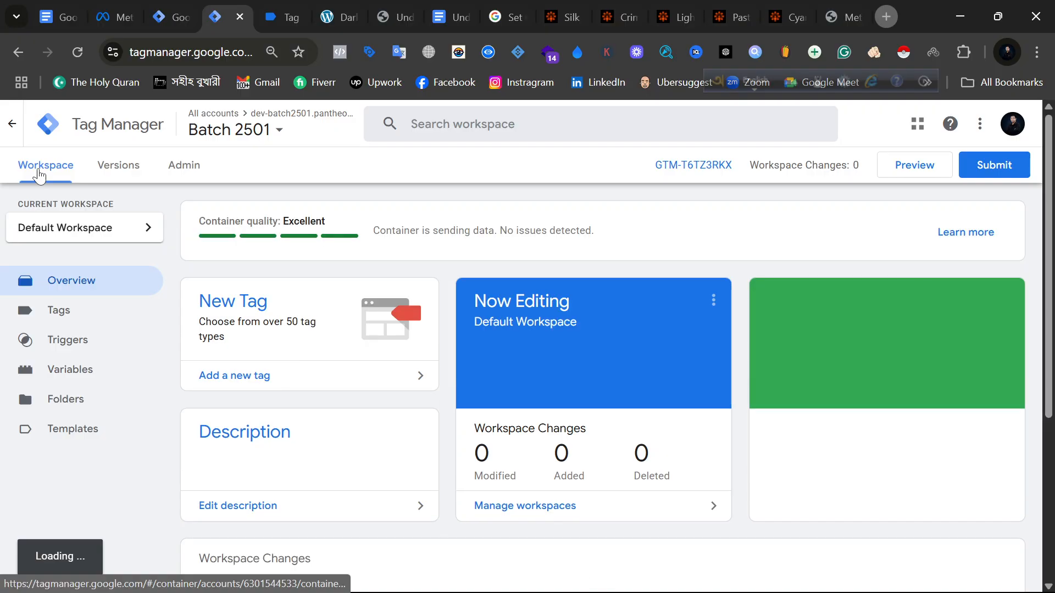
# Try to preview the container on the connected site in Tag Assistant, and close the Tag Assistant session.
pyautogui.click(903, 181)
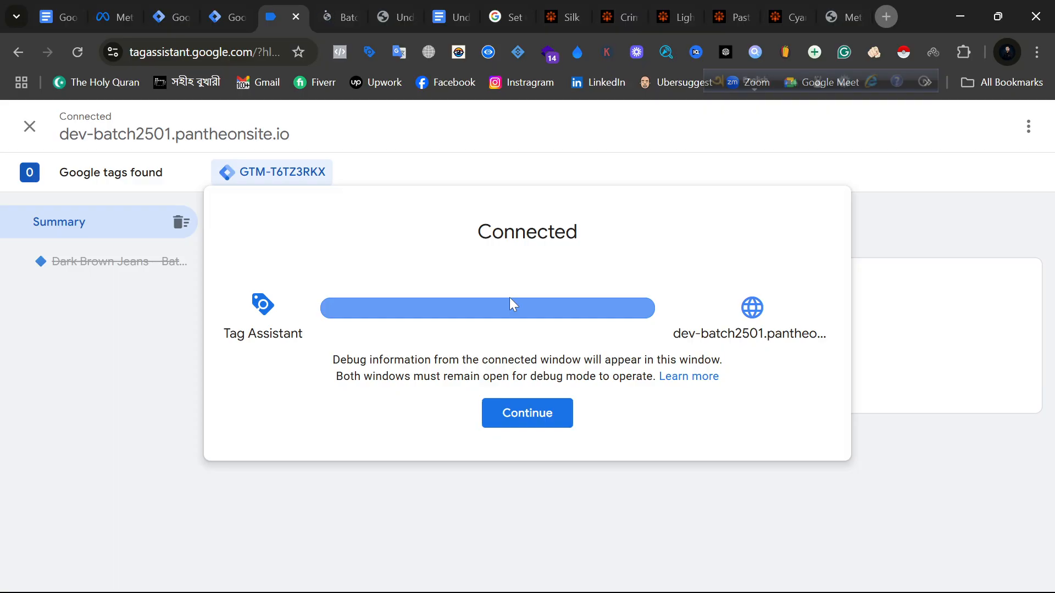
pyautogui.click(524, 419)
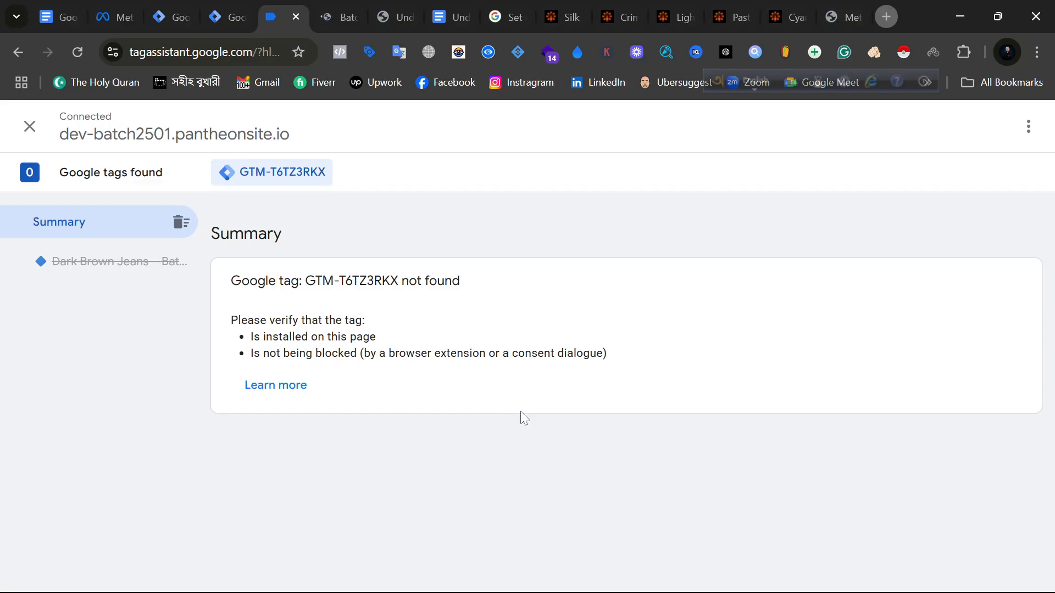
pyautogui.click(296, 17)
pyautogui.click(594, 155)
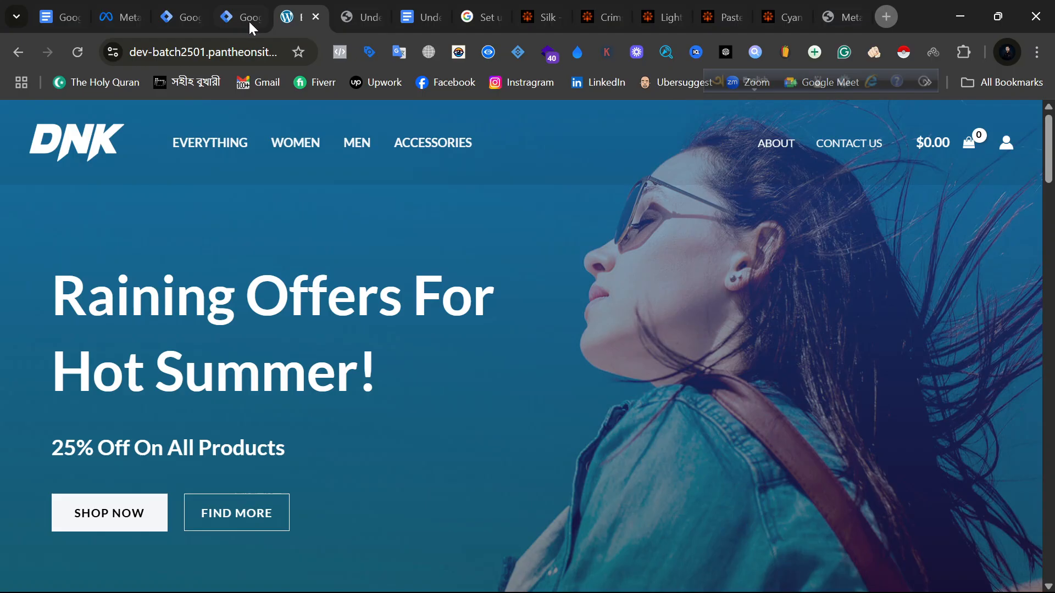
# Return to Tag Manager, start a new container preview and open the website URL for entry in Tag Assistant.
pyautogui.click(251, 19)
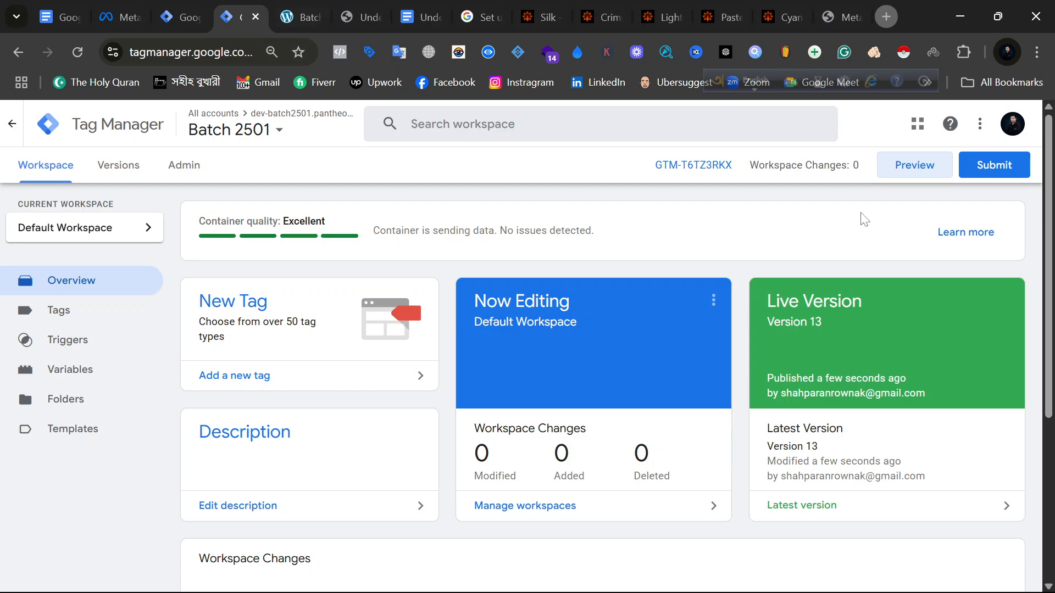
pyautogui.click(935, 171)
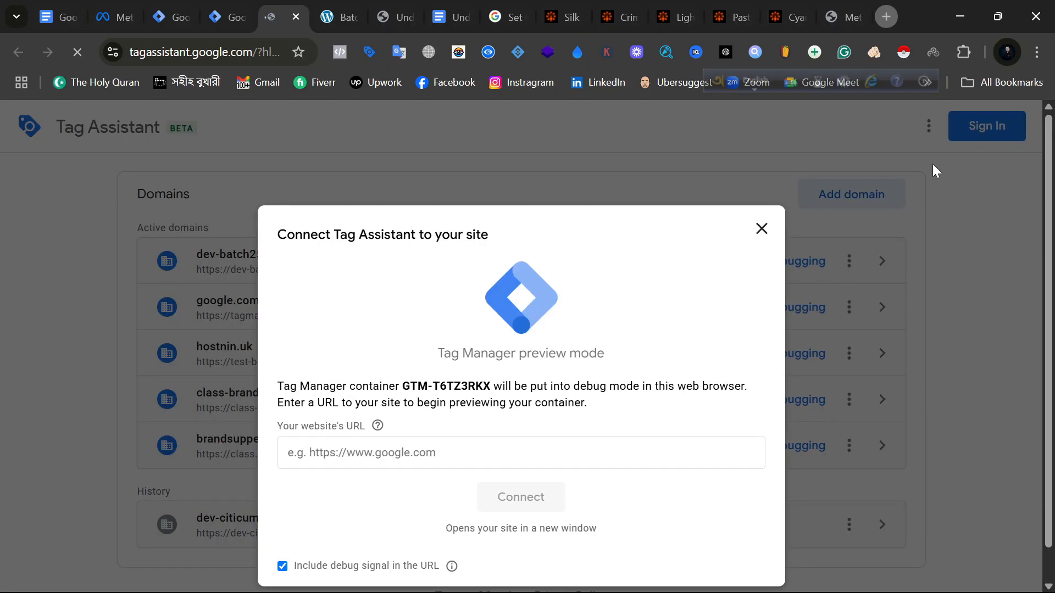
pyautogui.click(500, 448)
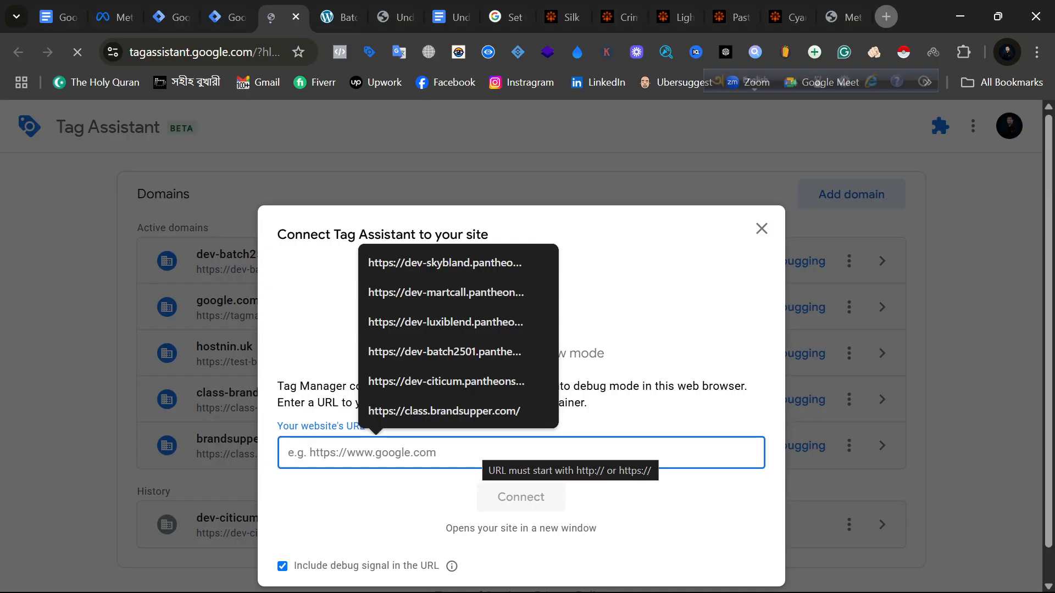
pyautogui.write('b')
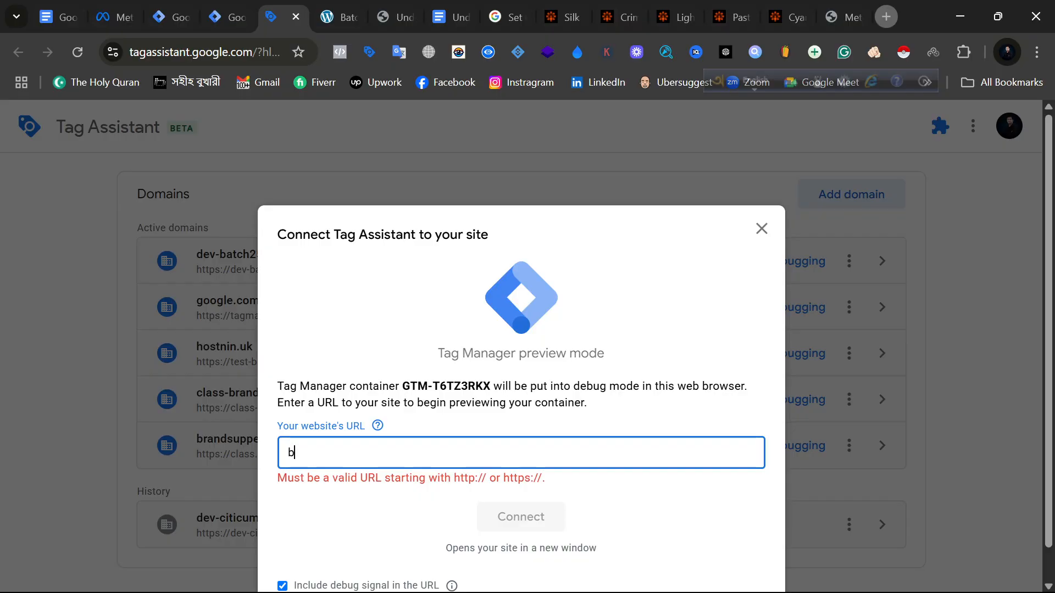
pyautogui.press('BackSpace')
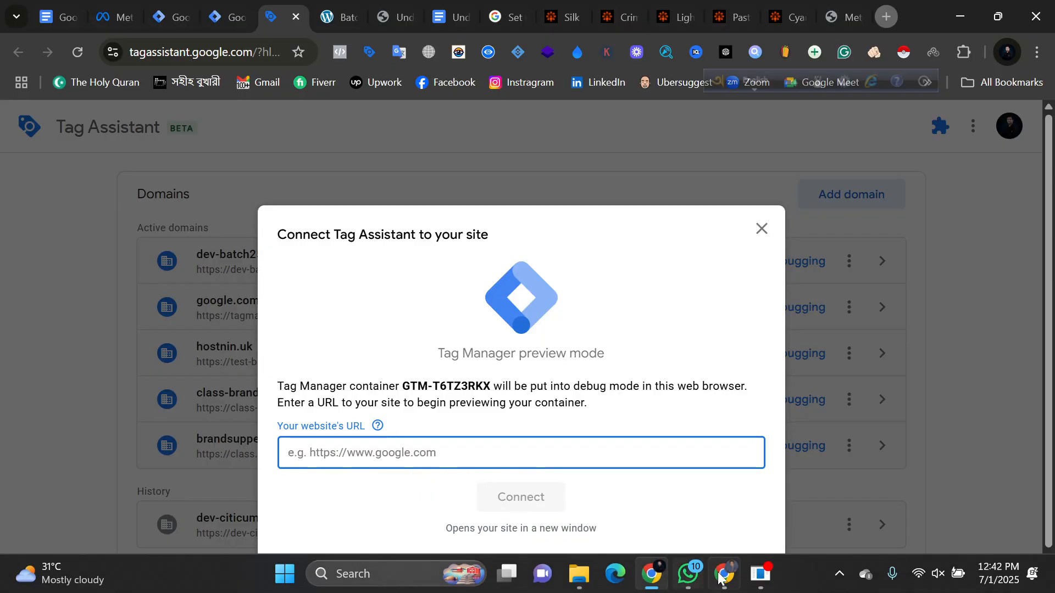
# Open a browser window in the Cumilla IT profile and copy the dev-batch2501 store's checkout address.
pyautogui.click(1007, 49)
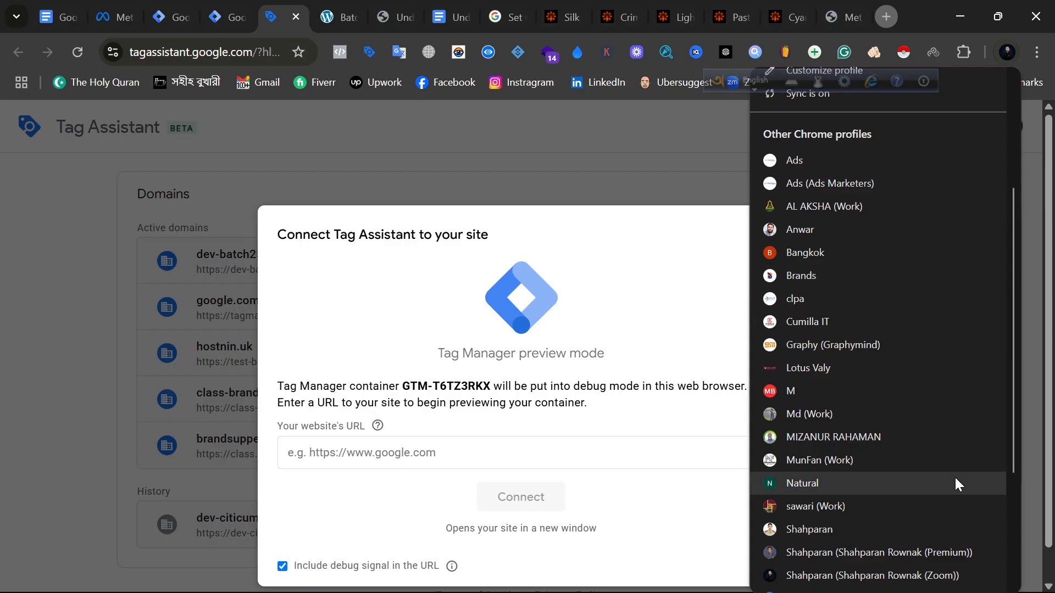
pyautogui.scroll(-3, 954, 475)
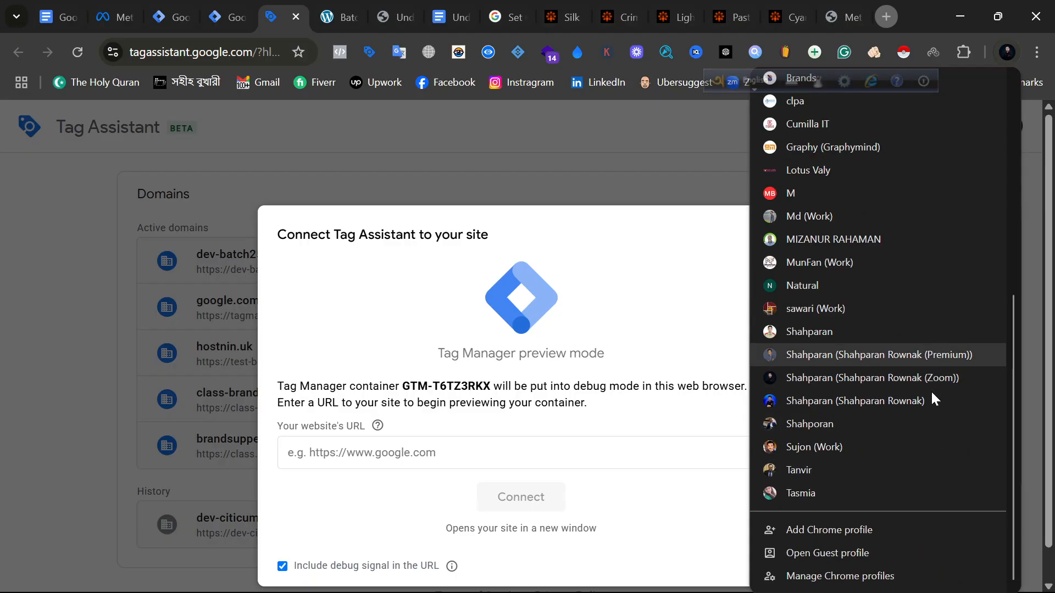
pyautogui.click(860, 123)
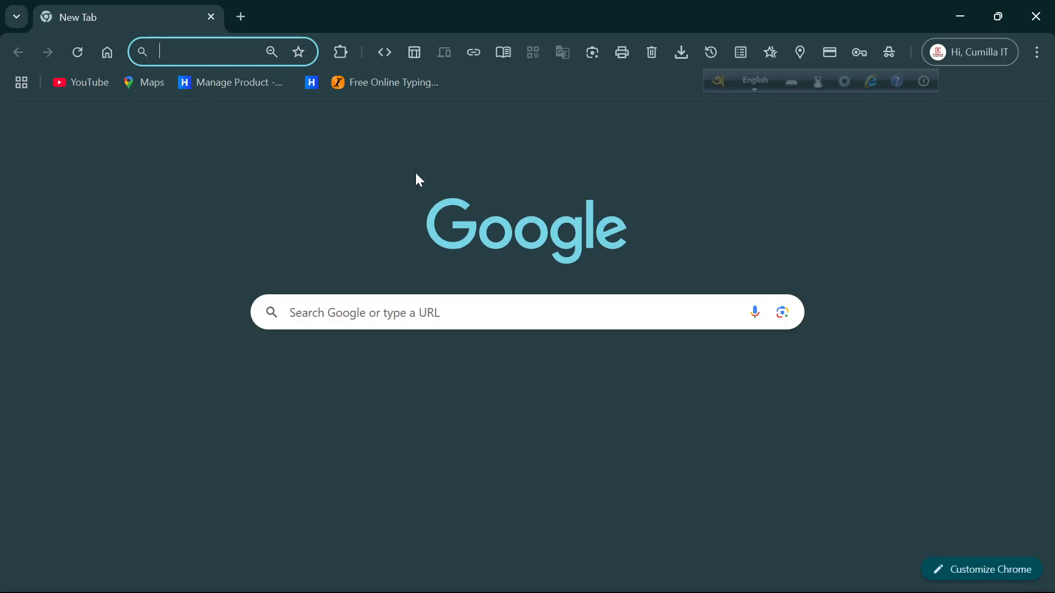
pyautogui.write('de')
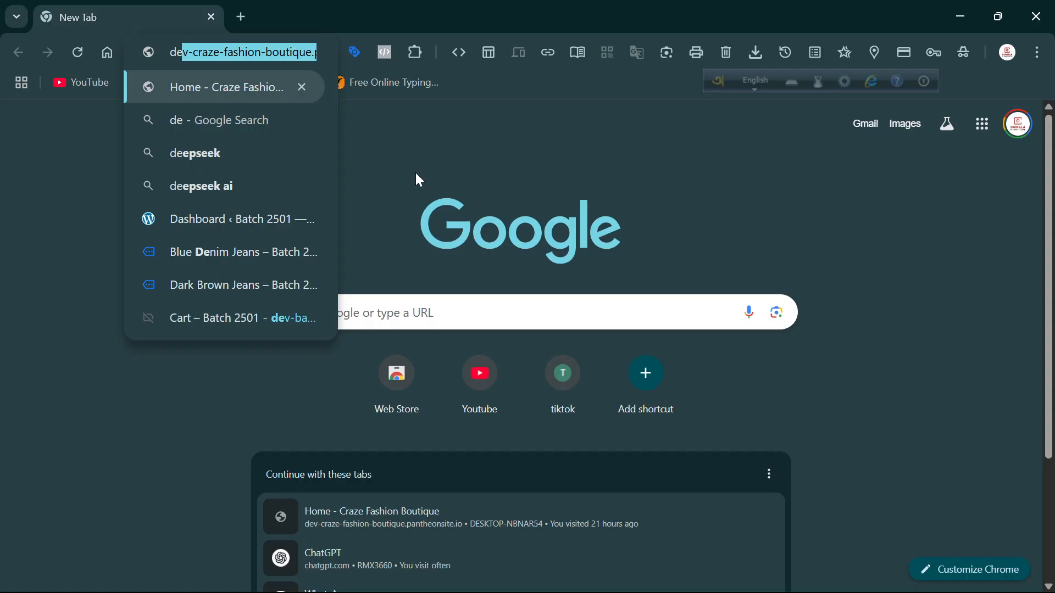
pyautogui.write('v-b')
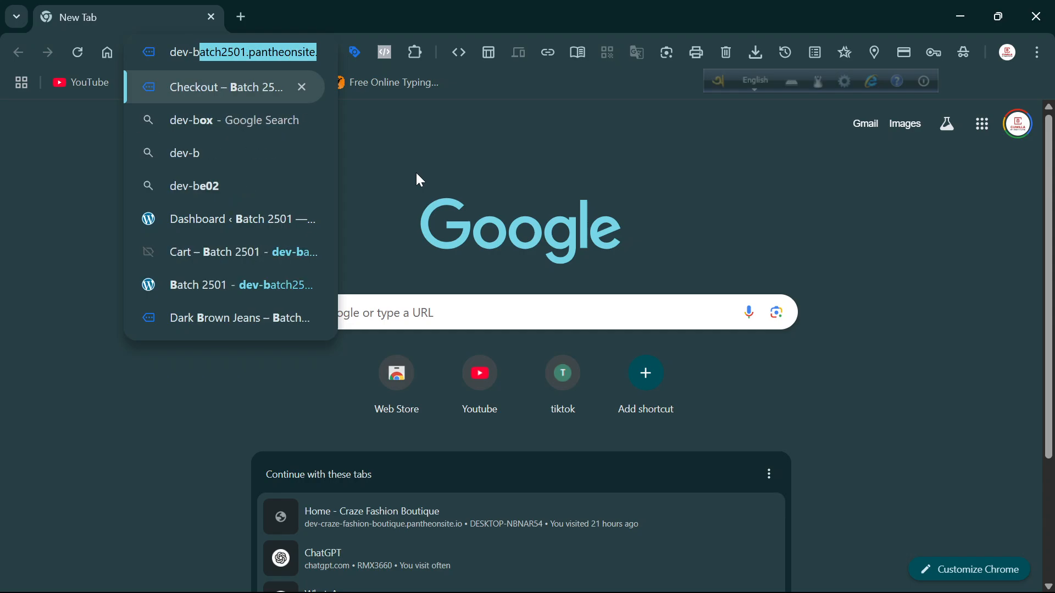
pyautogui.hotkey('shift', 'Left')
pyautogui.hotkey('shift', 'Left')
pyautogui.hotkey('shift', 'Left')
pyautogui.hotkey('shift', 'Left')
pyautogui.hotkey('shift', 'Left')
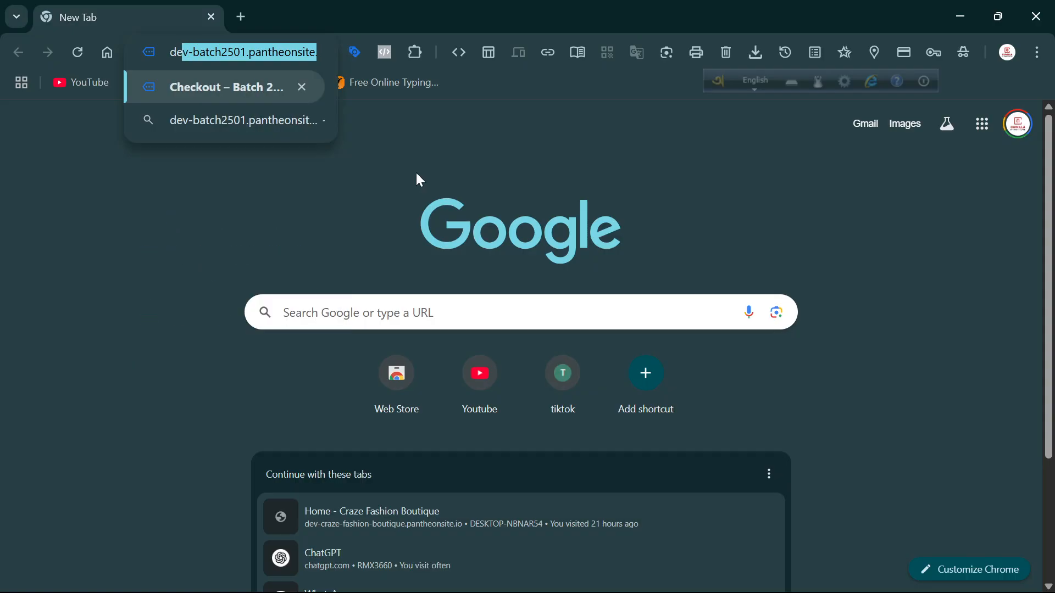
pyautogui.press('BackSpace')
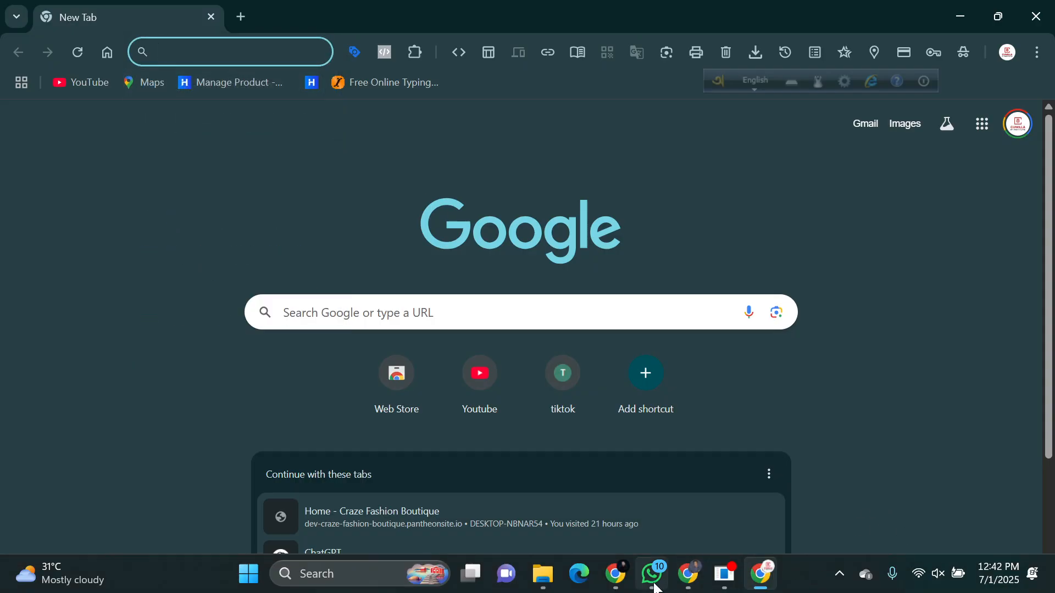
pyautogui.click(616, 575)
pyautogui.write('https://dev-batch2501.pantheonsite.io/step/checkout/')
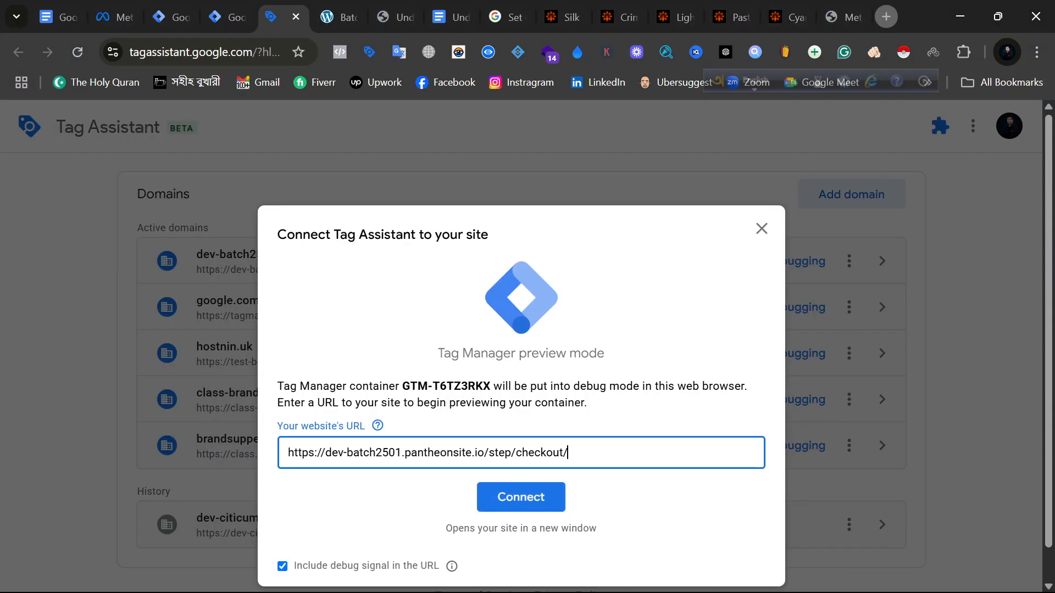
pyautogui.click(553, 494)
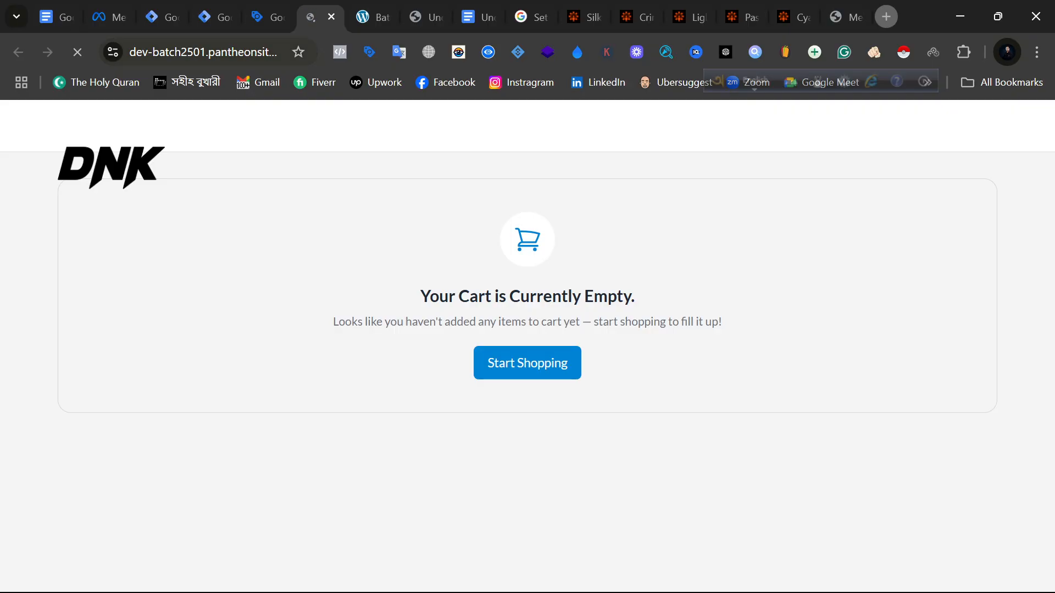
# Shorten the debug page's address to the dev-batch2501.pantheonsite.io root and load the store home page.
pyautogui.click(259, 52)
pyautogui.click(235, 51)
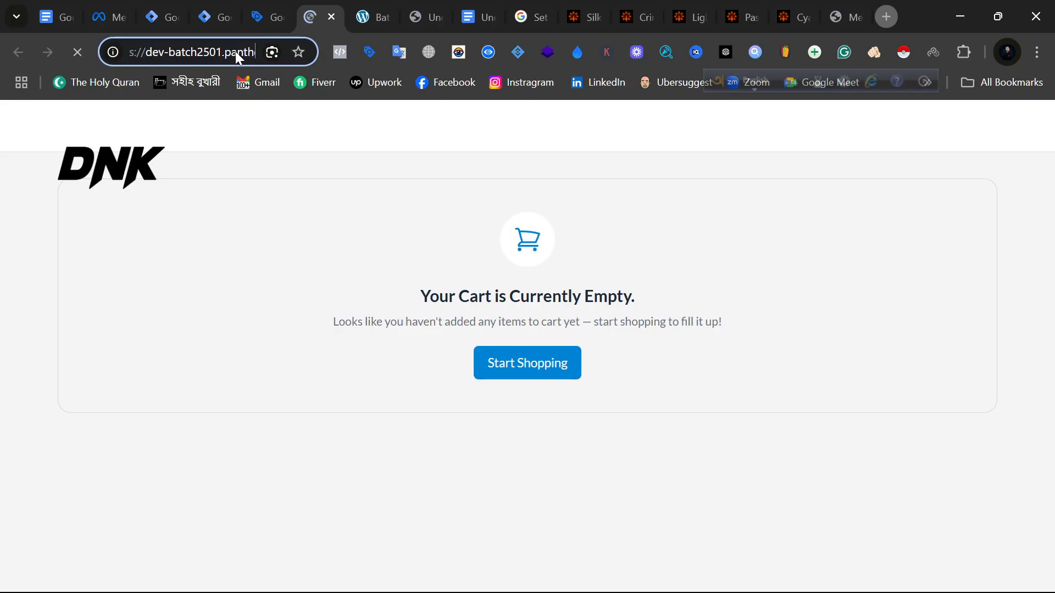
pyautogui.moveTo(247, 52); pyautogui.dragTo(281, 52)
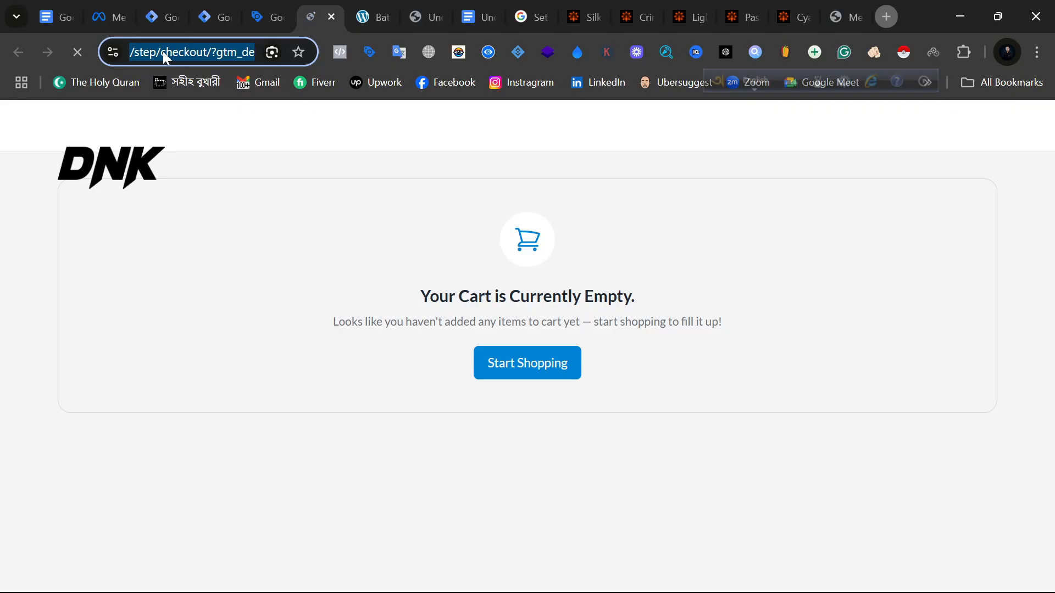
pyautogui.click(130, 51)
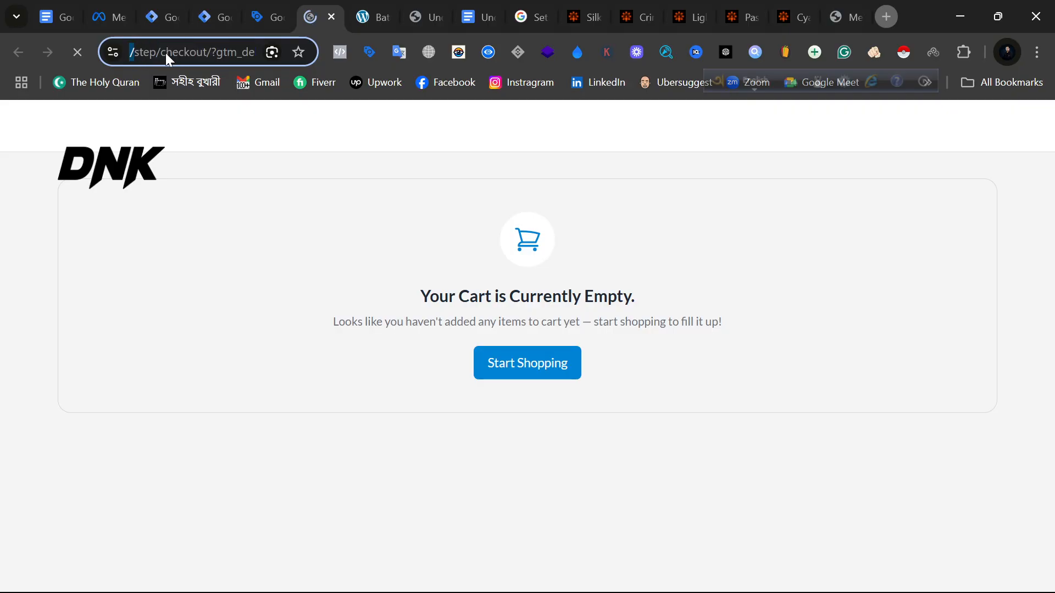
pyautogui.hotkey('shift', 'End')
pyautogui.press('BackSpace')
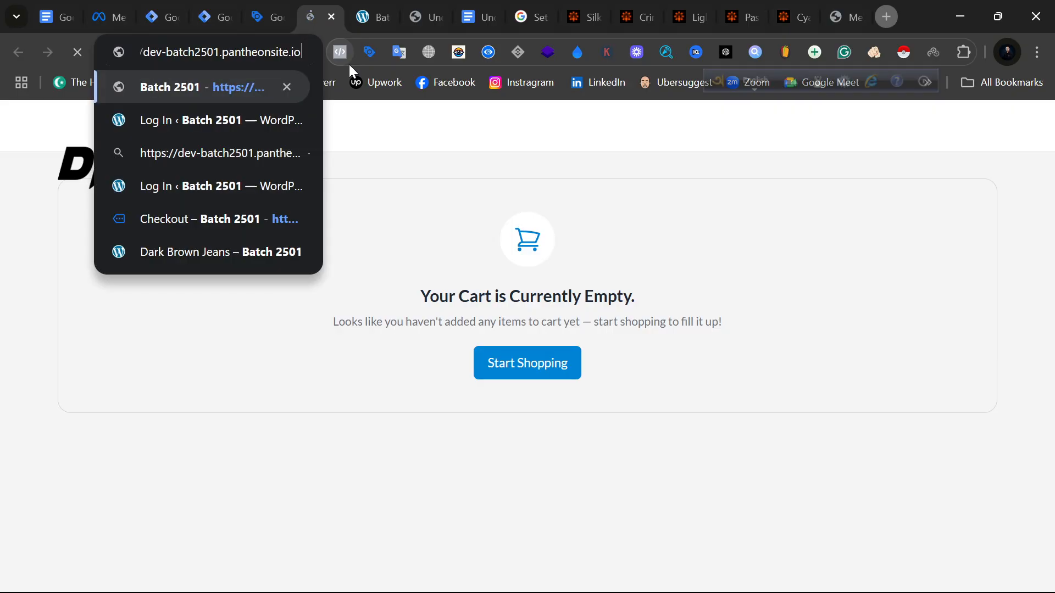
pyautogui.press('Return')
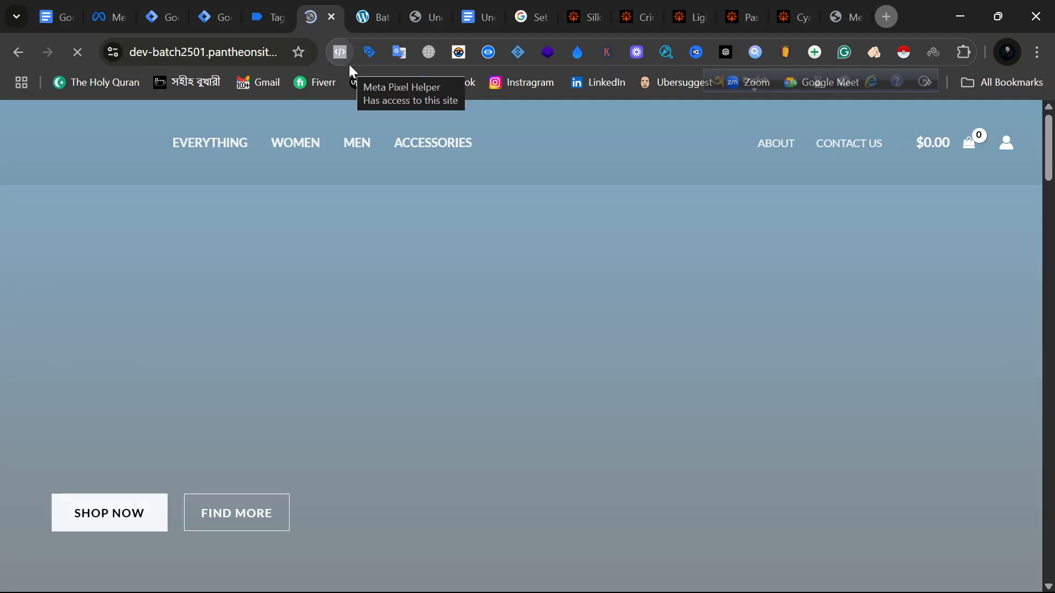
# Open Dark Brown Jeans from the Featured Products in a new tab, and continue to the connected debug summary in Tag Assistant.
pyautogui.scroll(-10, 421, 276)
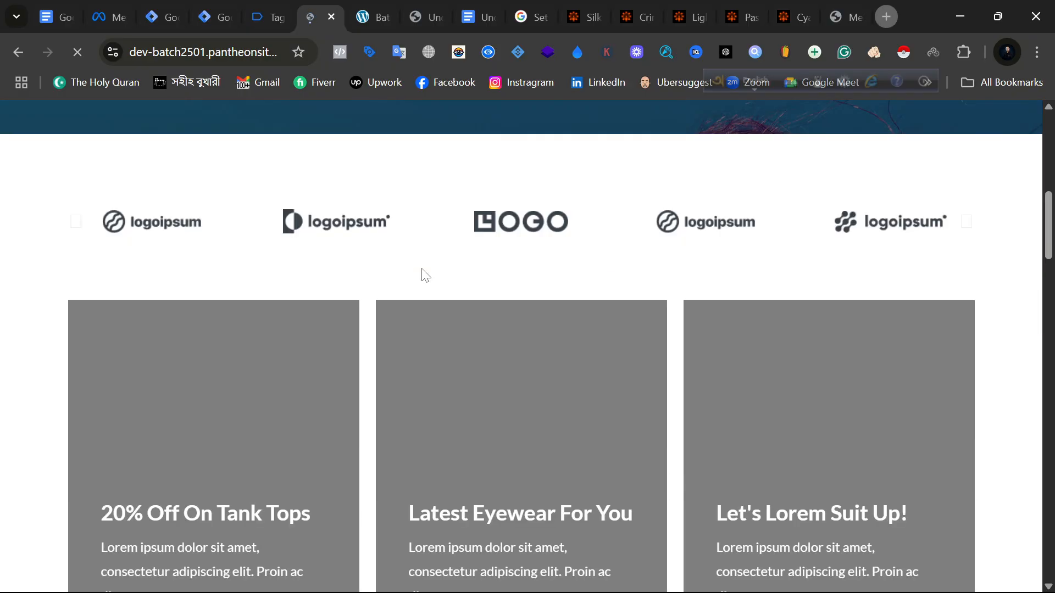
pyautogui.scroll(-10, 422, 273)
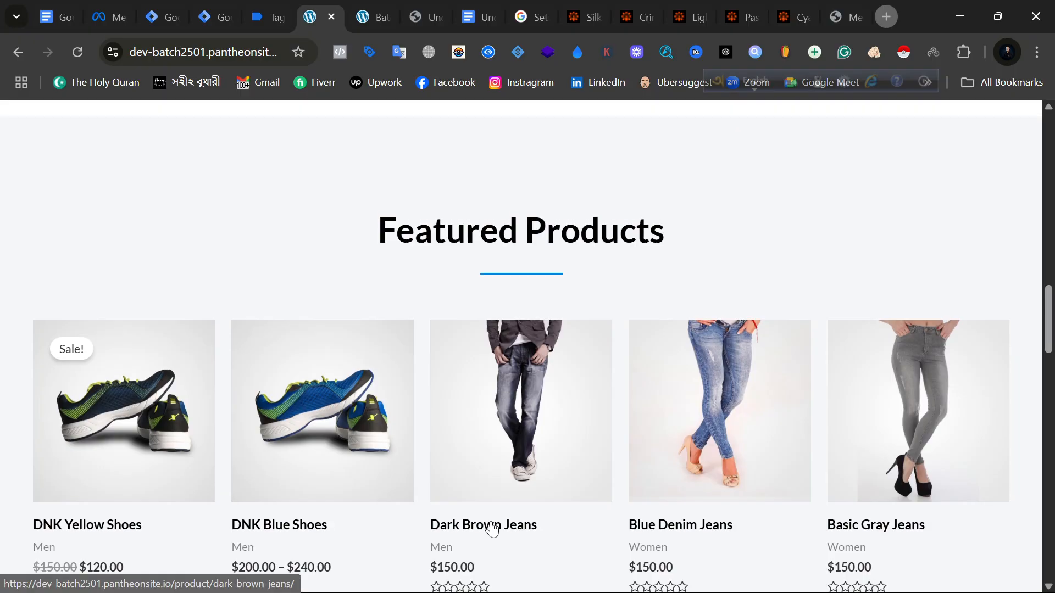
pyautogui.keyDown('ctrl'); pyautogui.click(491, 528); pyautogui.keyUp('ctrl')
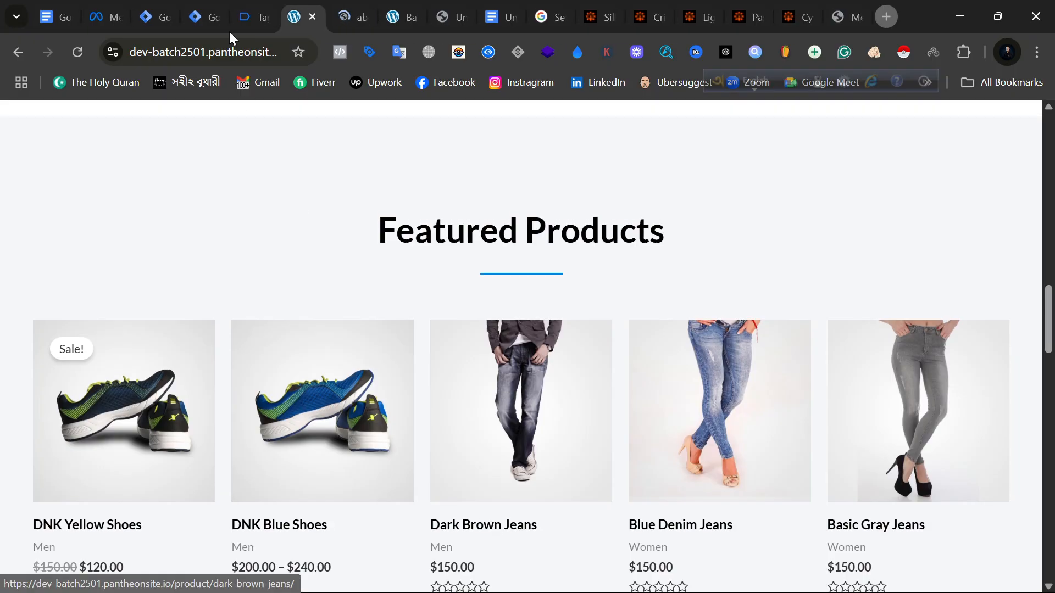
pyautogui.click(250, 10)
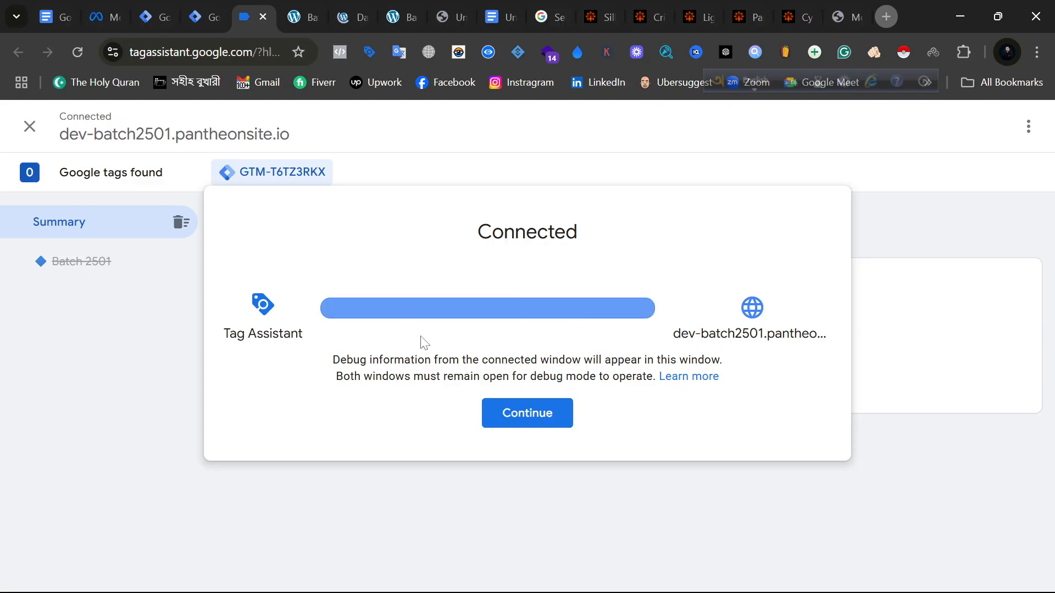
pyautogui.click(509, 412)
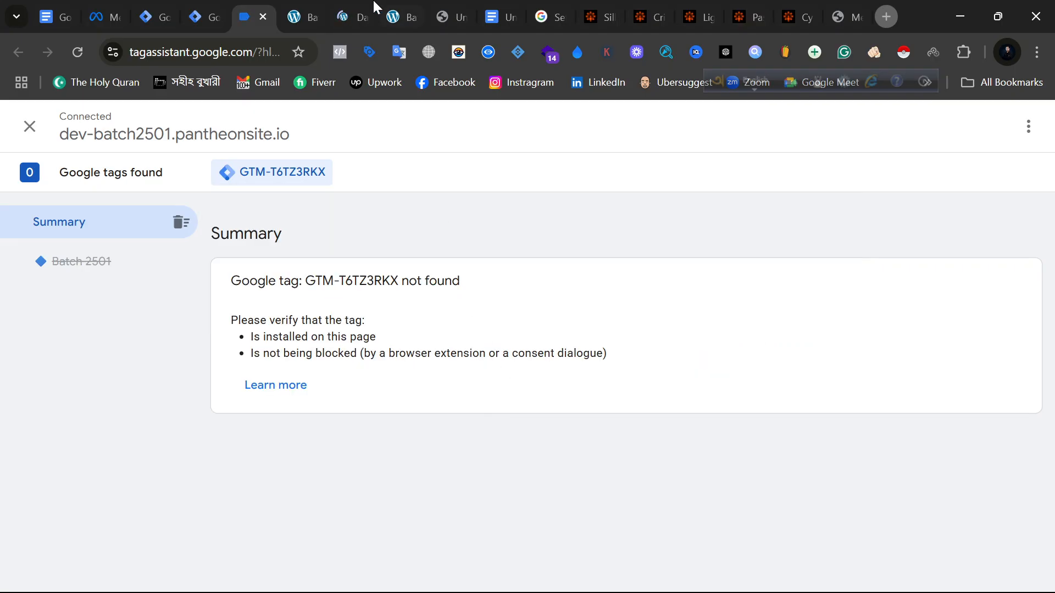
# Close the open store pages and cancel leaving the Tag Assistant session.
pyautogui.click(305, 16)
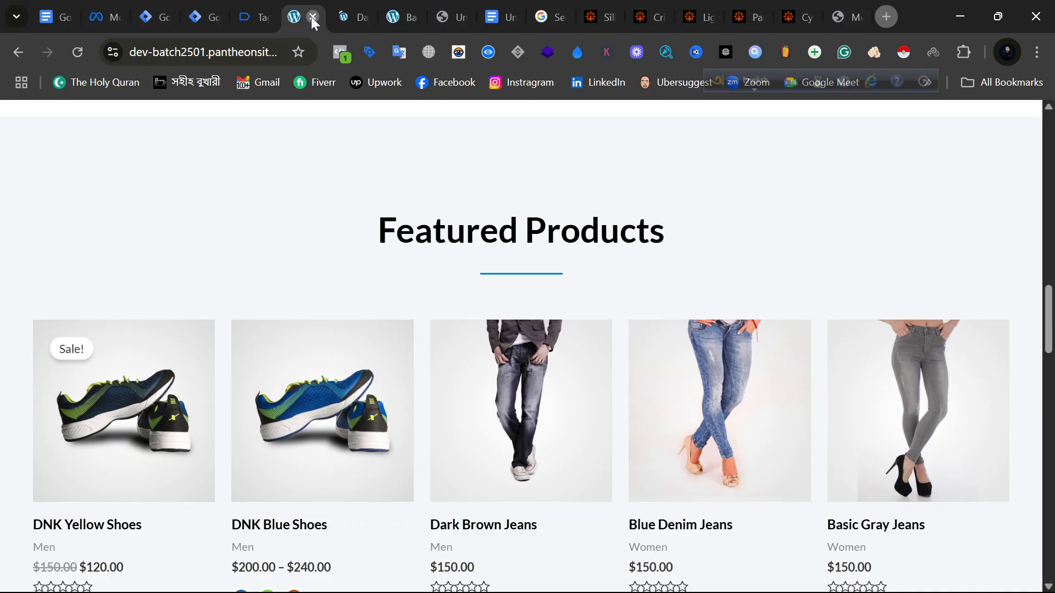
pyautogui.click(311, 17)
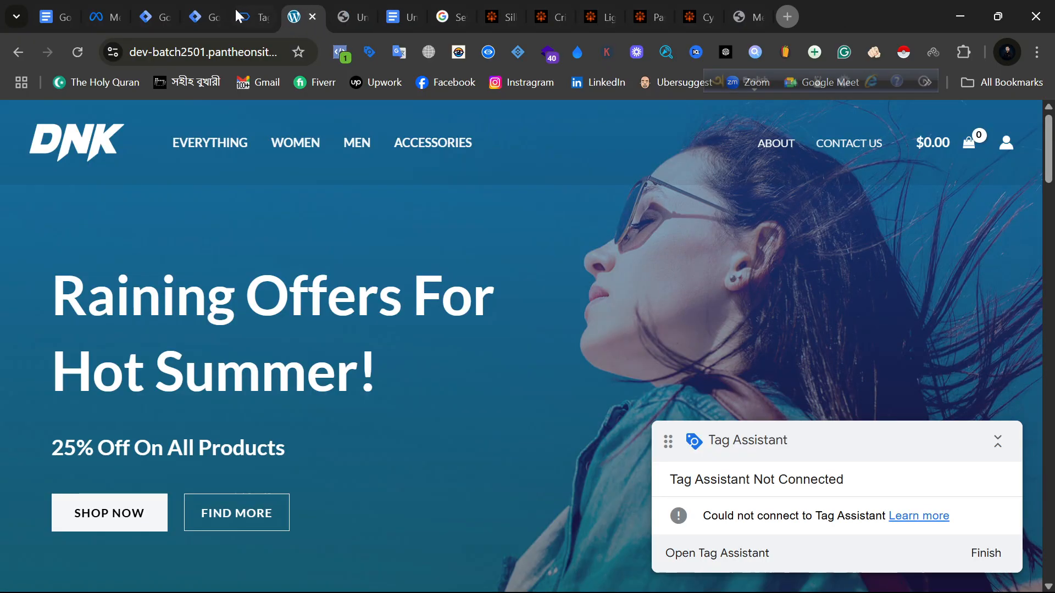
pyautogui.click(311, 17)
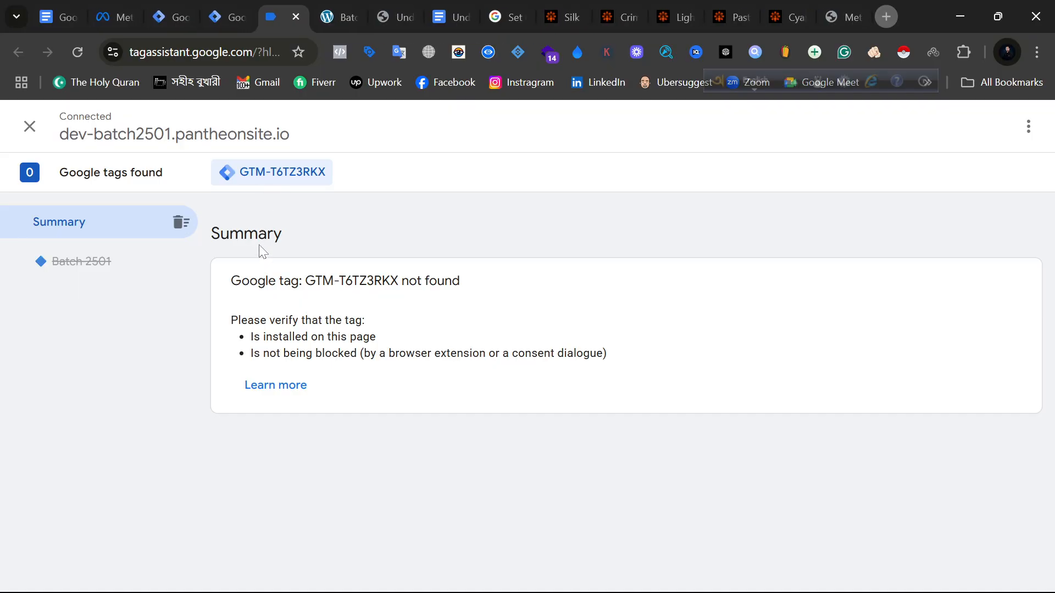
pyautogui.click(295, 17)
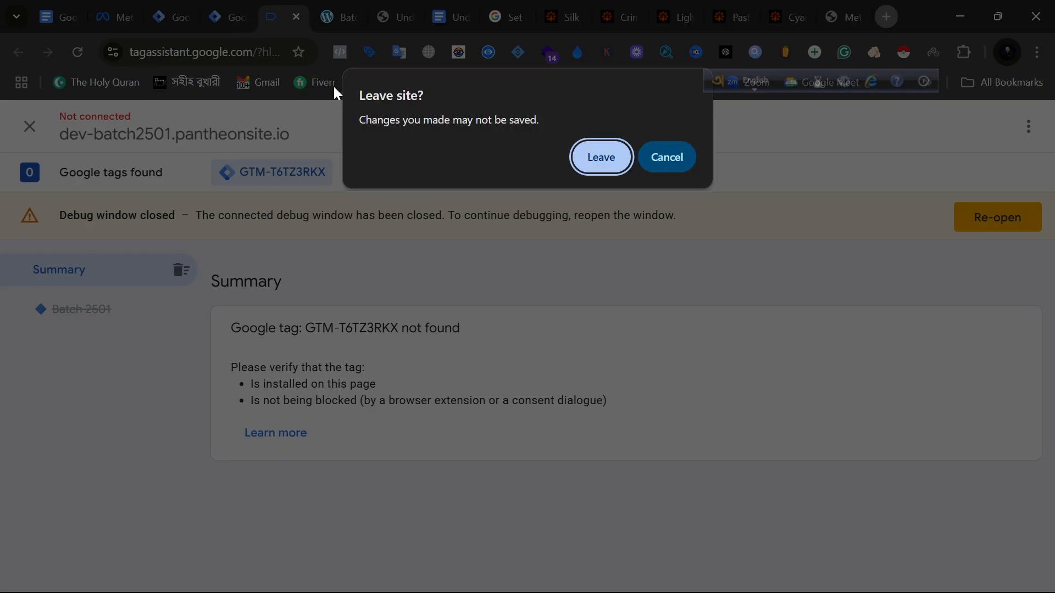
pyautogui.click(676, 160)
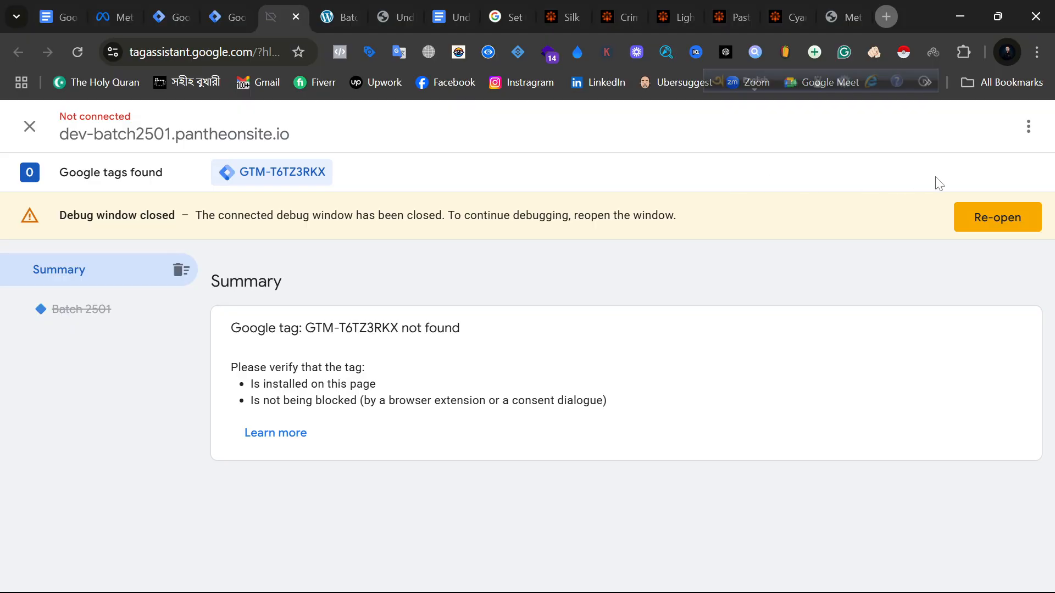
# Try to reopen the debug window from Tag Assistant, and exit the unresponsive Checkout and Batch 2501 pages.
pyautogui.click(991, 218)
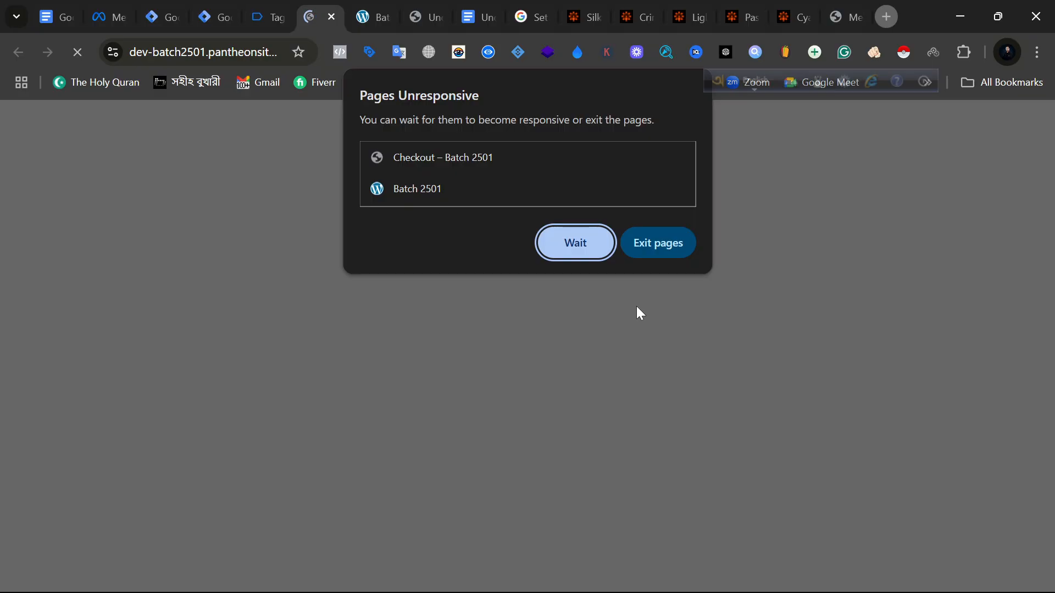
pyautogui.click(560, 189)
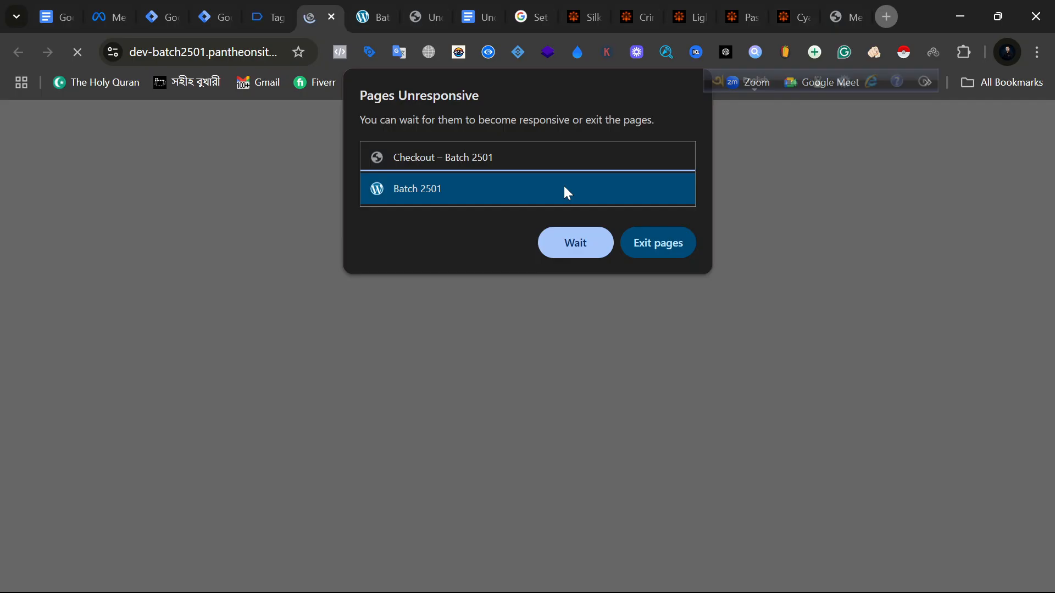
pyautogui.click(665, 247)
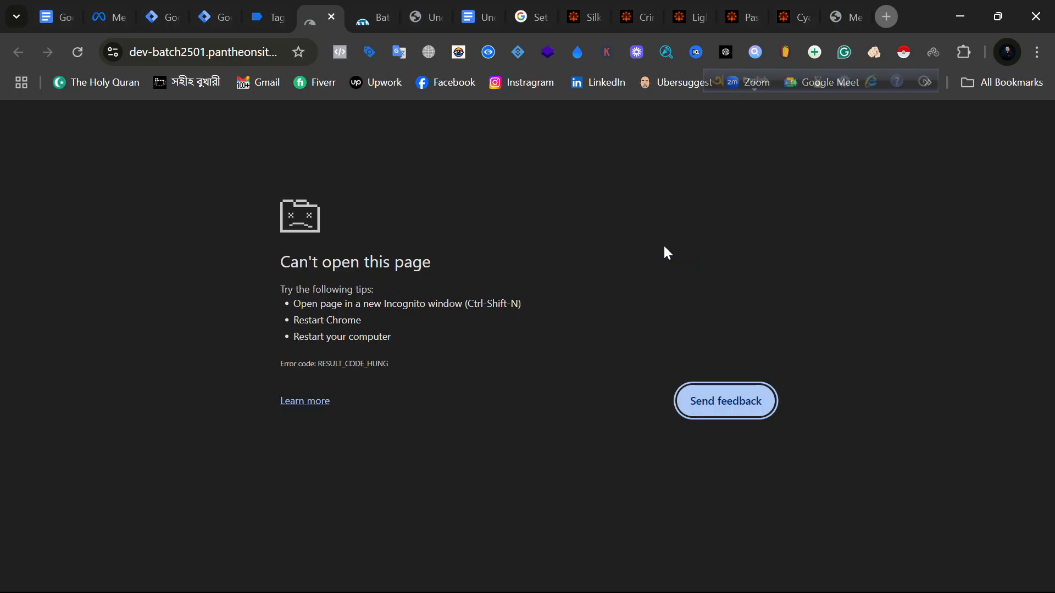
pyautogui.click(331, 17)
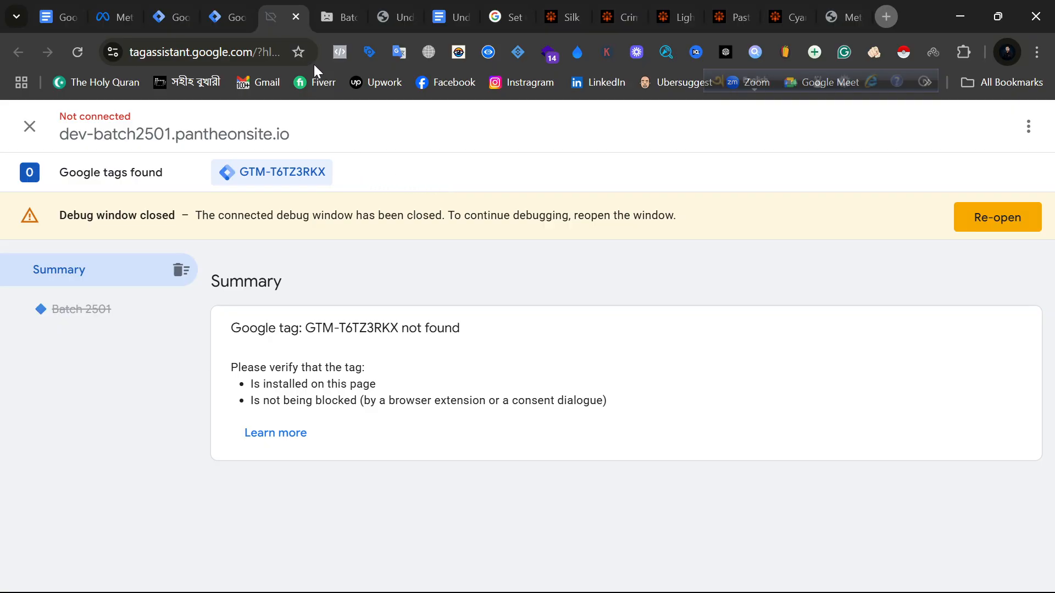
# Leave the Tag Assistant session and close the crashed store page.
pyautogui.click(296, 18)
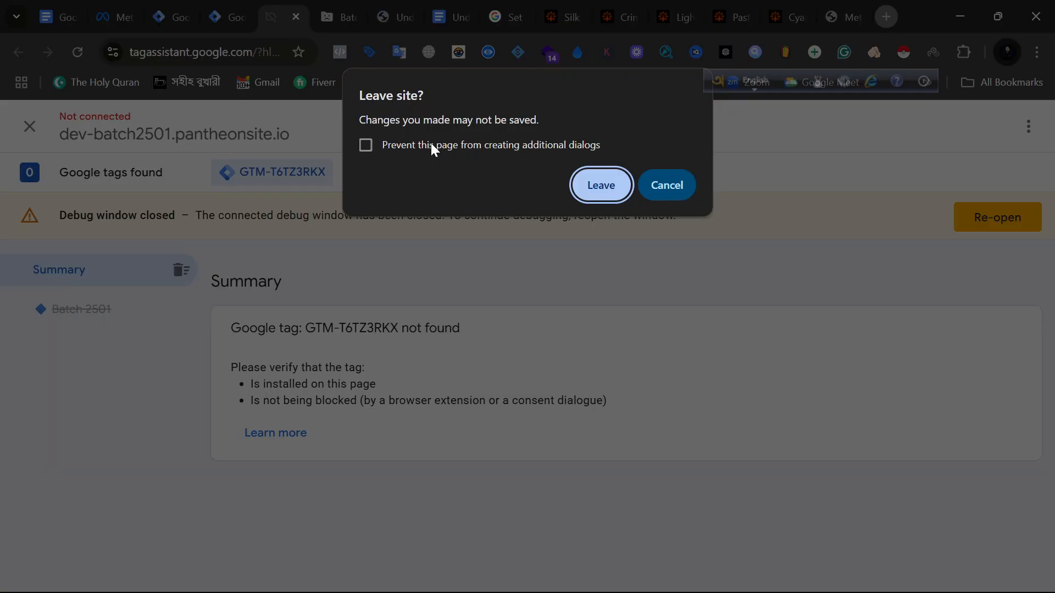
pyautogui.click(601, 187)
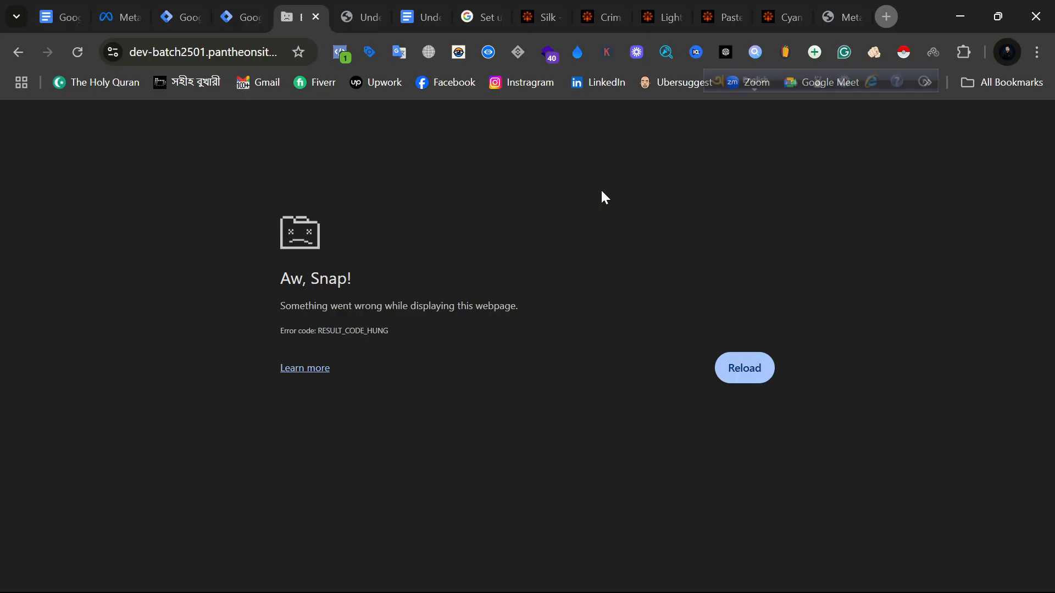
pyautogui.click(316, 17)
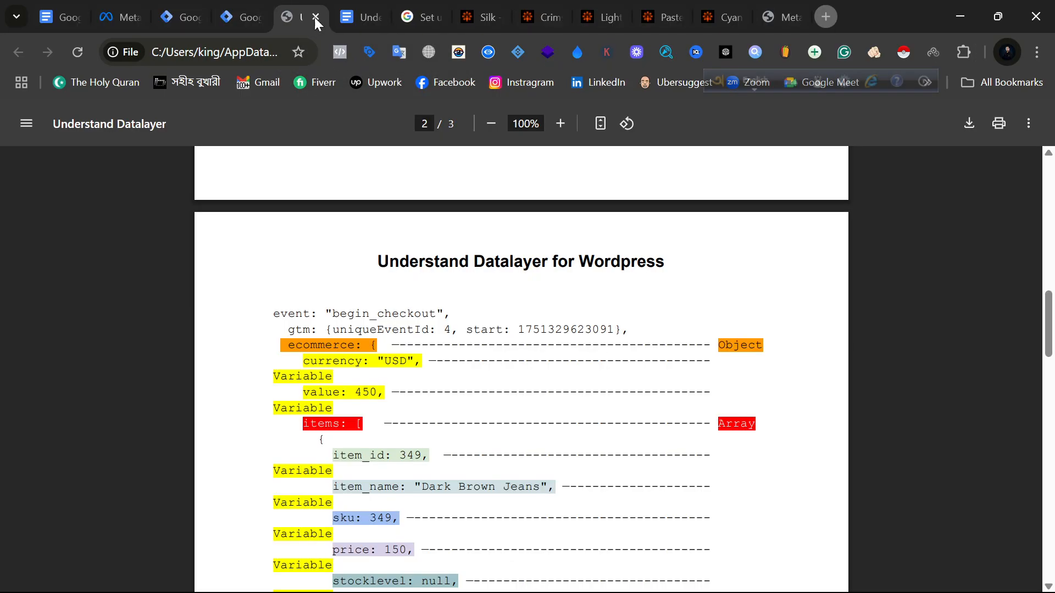
# Return to the Batch 2501 workspace in Tag Manager and start a fresh container preview in Tag Assistant.
pyautogui.click(248, 7)
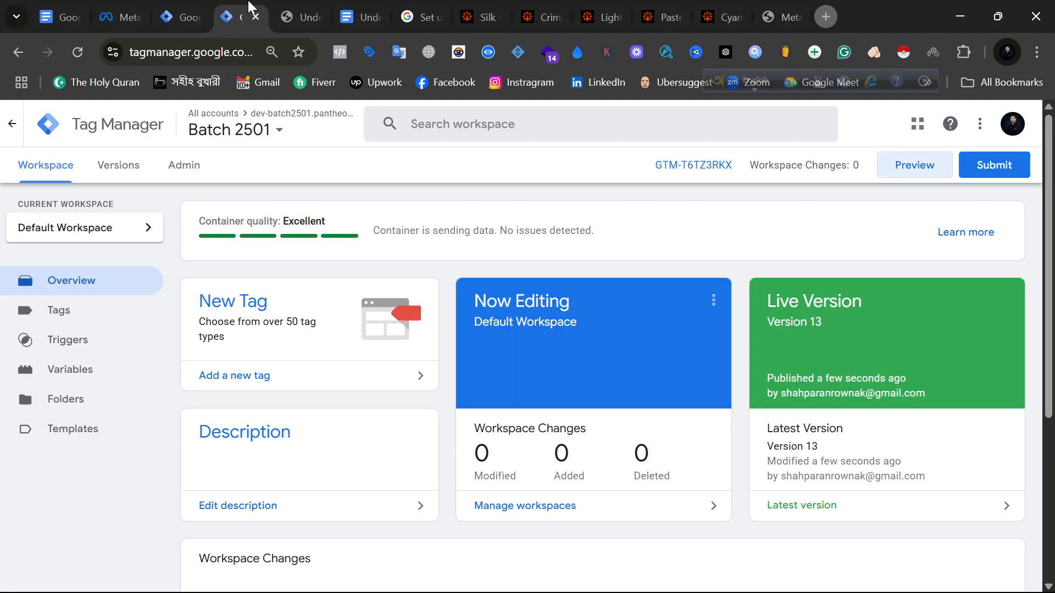
pyautogui.click(285, 18)
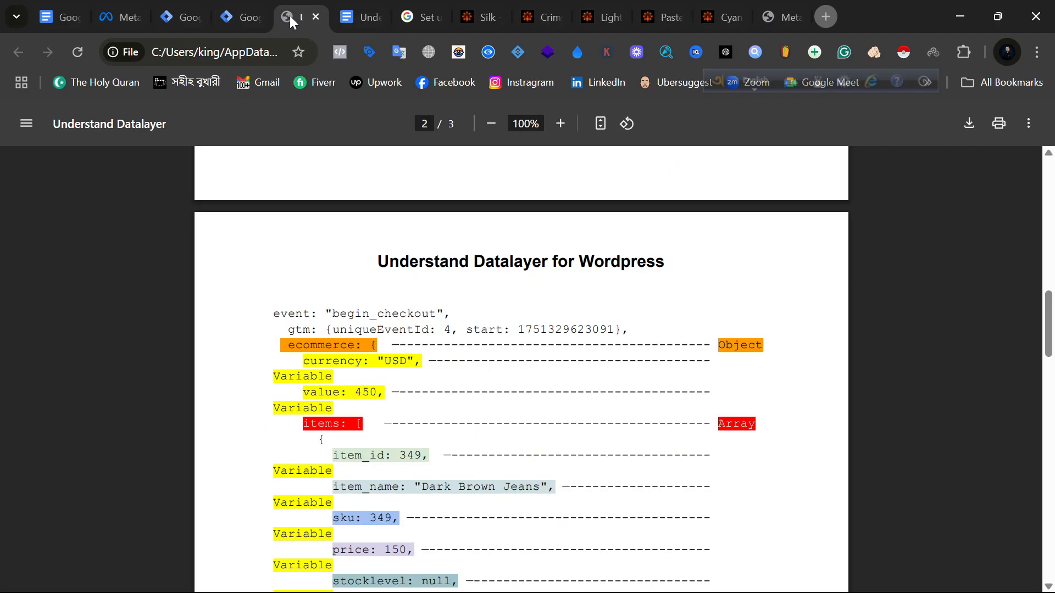
pyautogui.click(238, 15)
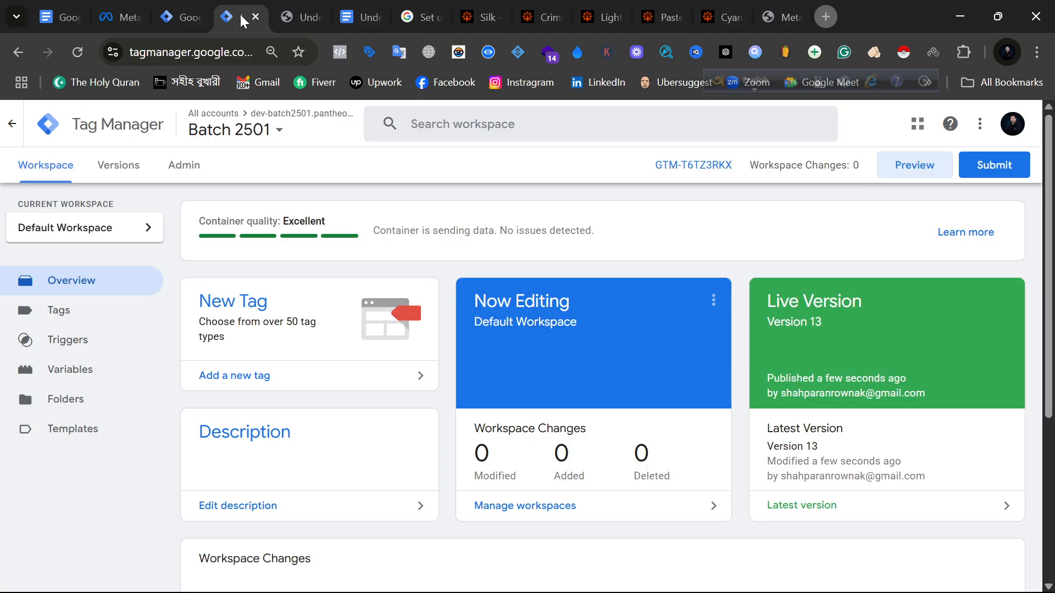
pyautogui.click(896, 177)
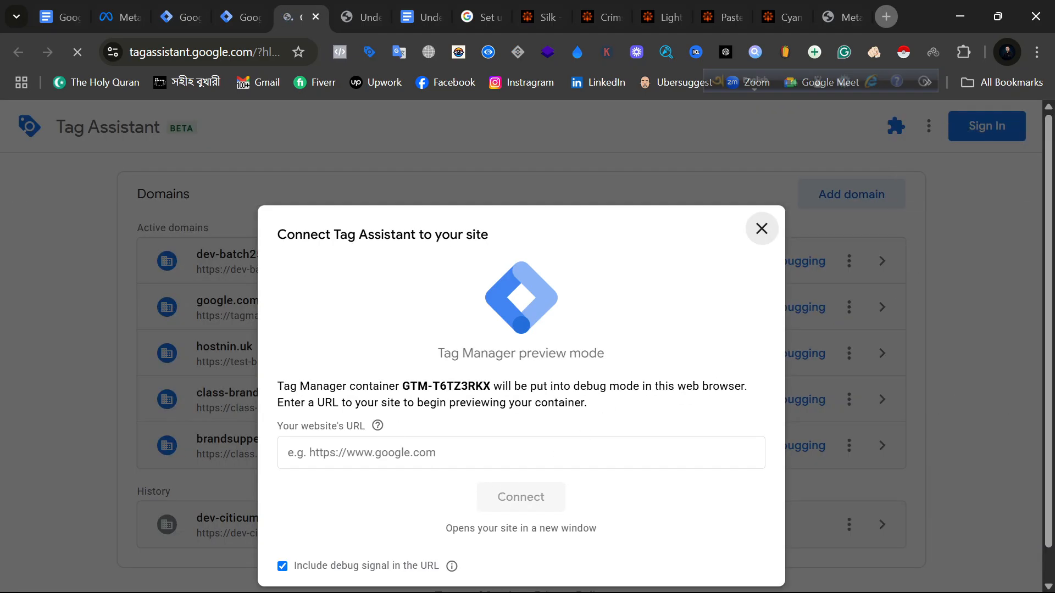
pyautogui.press('super+v')
pyautogui.click(424, 459)
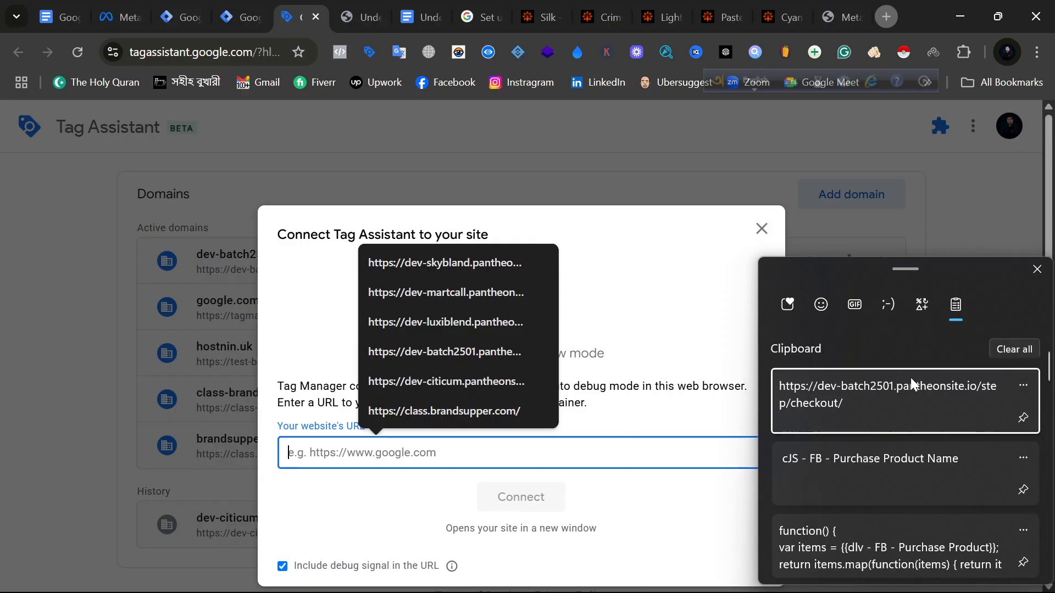
pyautogui.click(901, 398)
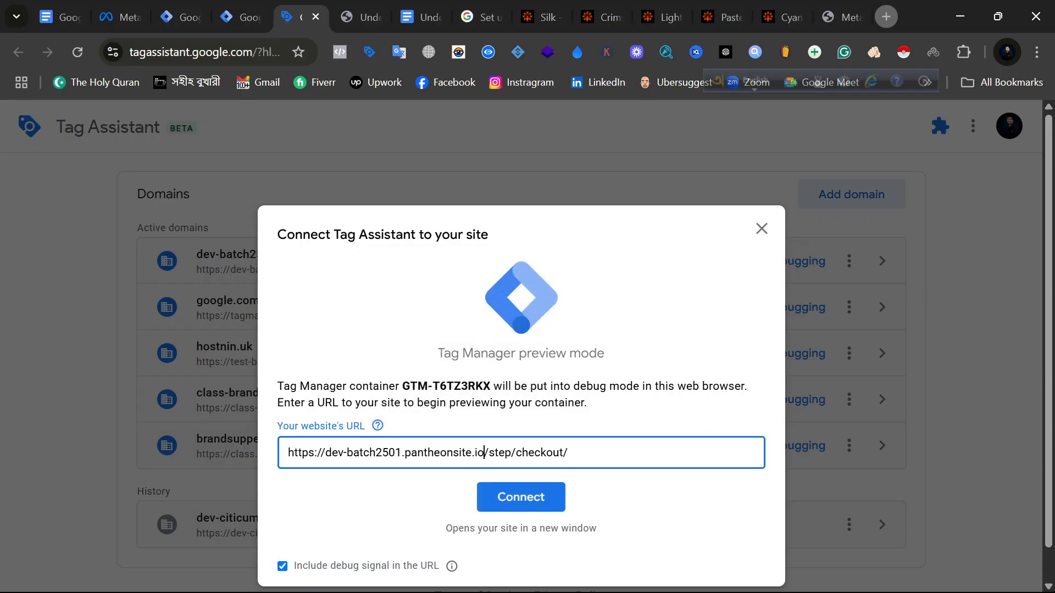
pyautogui.hotkey('shift', 'Right')
pyautogui.hotkey('shift', 'Right')
pyautogui.hotkey('shift', 'Right')
pyautogui.hotkey('shift', 'Right')
pyautogui.hotkey('shift', 'Right')
pyautogui.hotkey('shift', 'Right')
pyautogui.hotkey('shift', 'Right')
pyautogui.hotkey('shift', 'Right')
pyautogui.hotkey('shift', 'Right')
pyautogui.hotkey('shift', 'Right')
pyautogui.hotkey('shift', 'Right')
pyautogui.hotkey('shift', 'Right')
pyautogui.hotkey('shift', 'Right')
pyautogui.hotkey('shift', 'Right')
pyautogui.hotkey('shift', 'Right')
pyautogui.press('BackSpace')
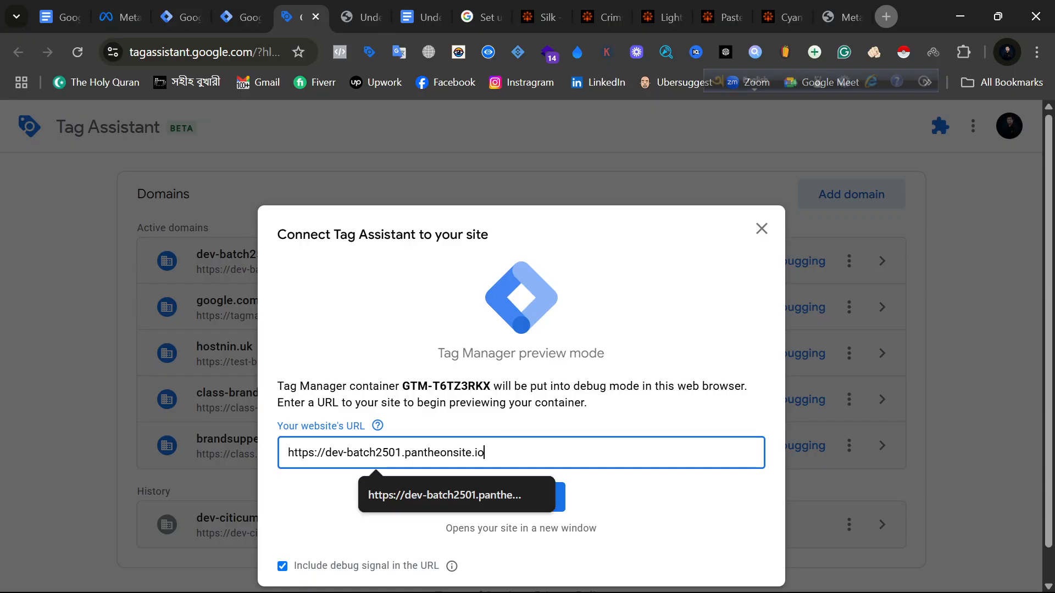
pyautogui.click(561, 497)
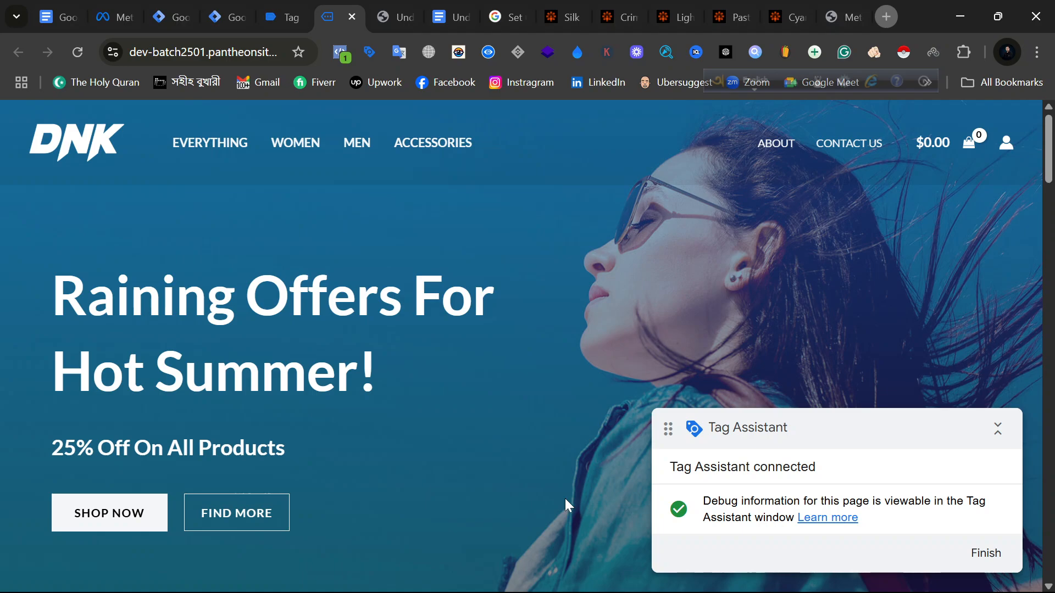
# Collapse the Tag Assistant badge and move it aside, and check the Dark Brown Jeans product page in a separate tab, closing it when done.
pyautogui.click(998, 428)
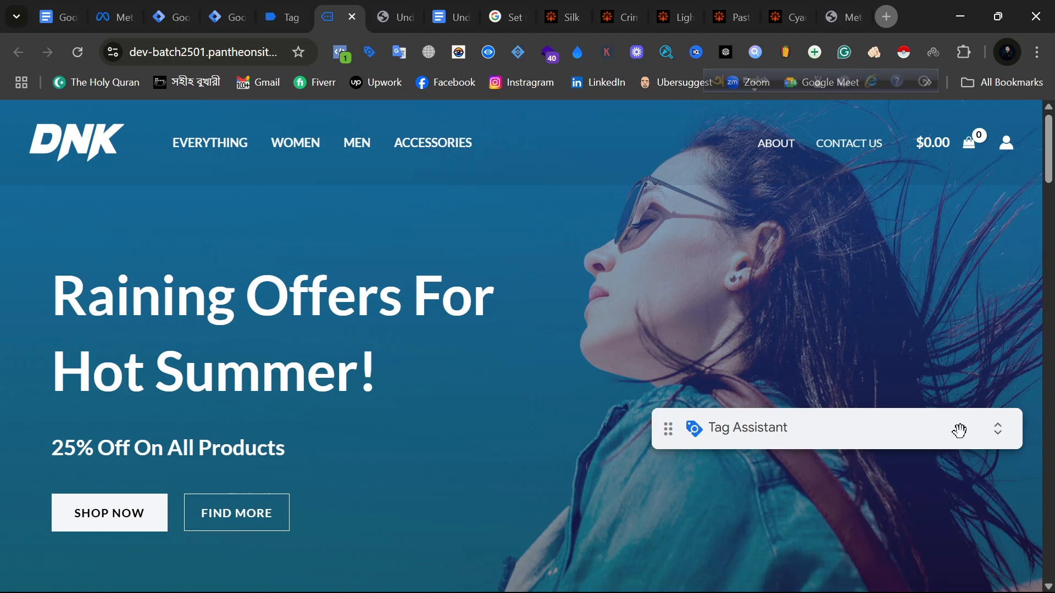
pyautogui.moveTo(972, 592); pyautogui.dragTo(927, 492)
pyautogui.scroll(-10, 587, 473)
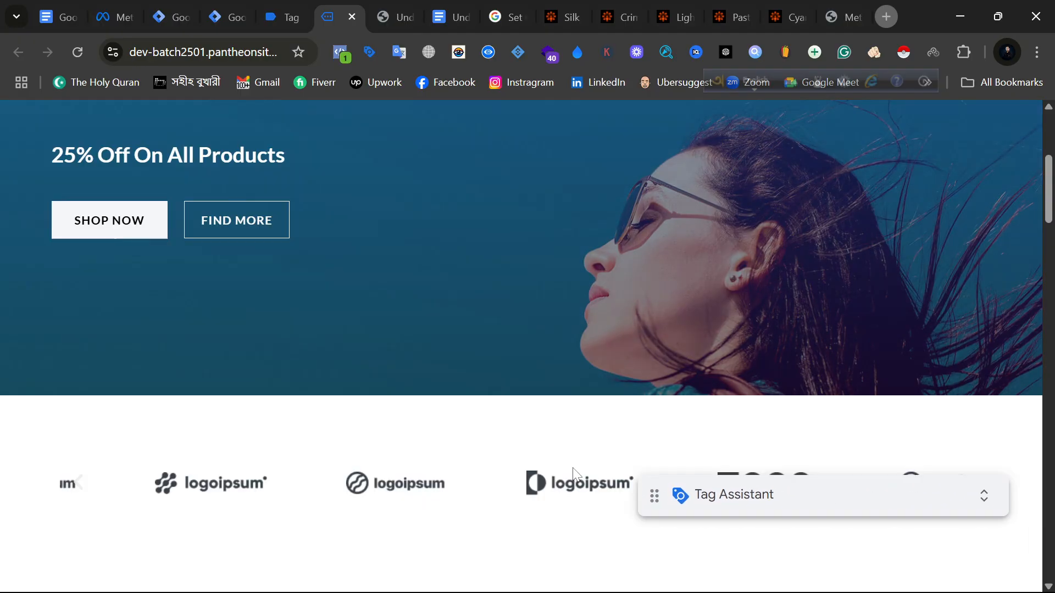
pyautogui.scroll(-10, 573, 467)
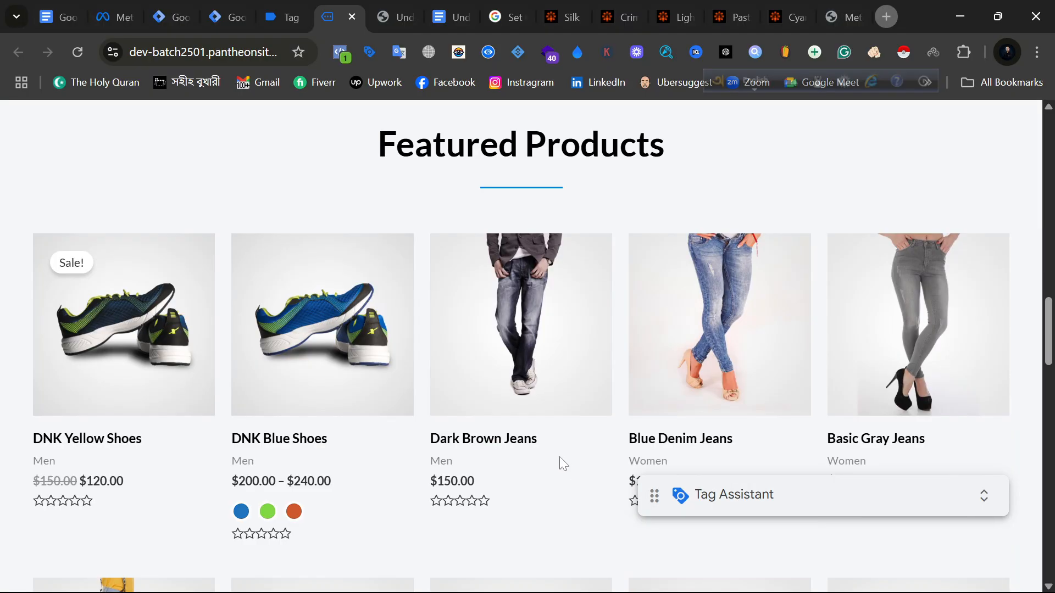
pyautogui.middleClick(535, 442)
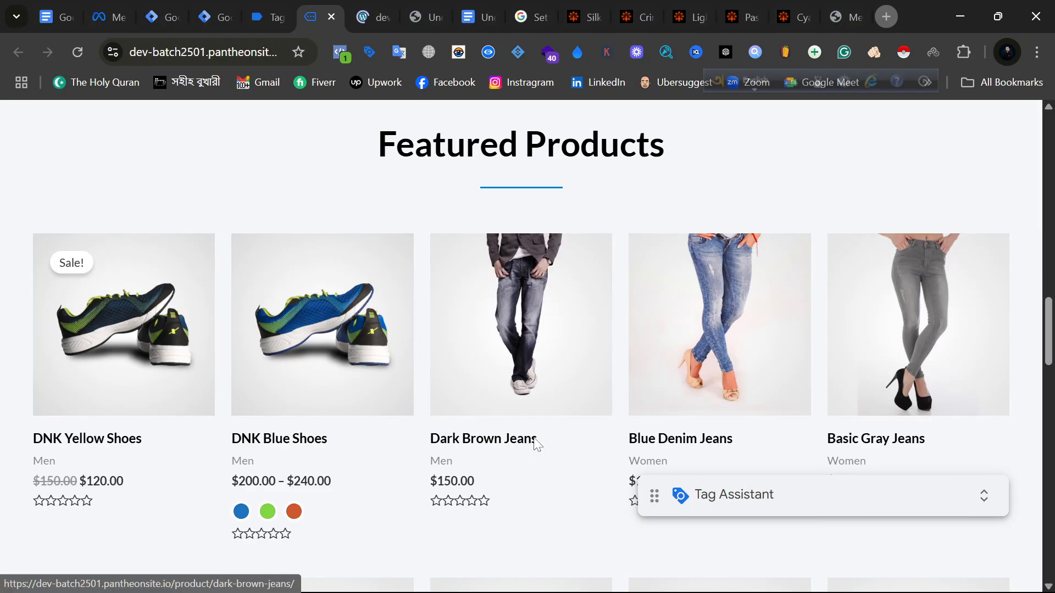
pyautogui.click(369, 14)
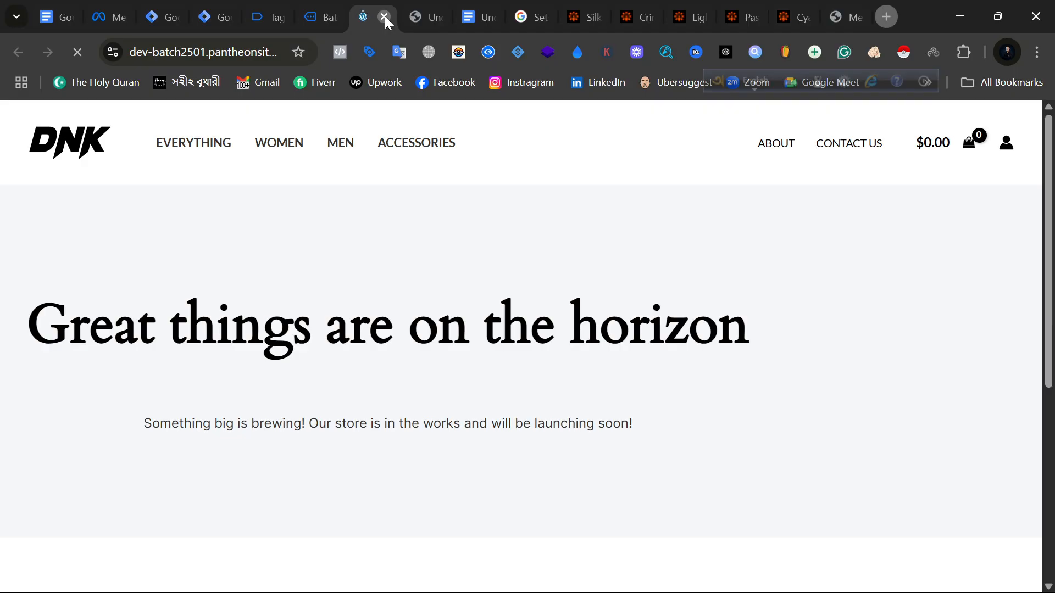
pyautogui.click(384, 15)
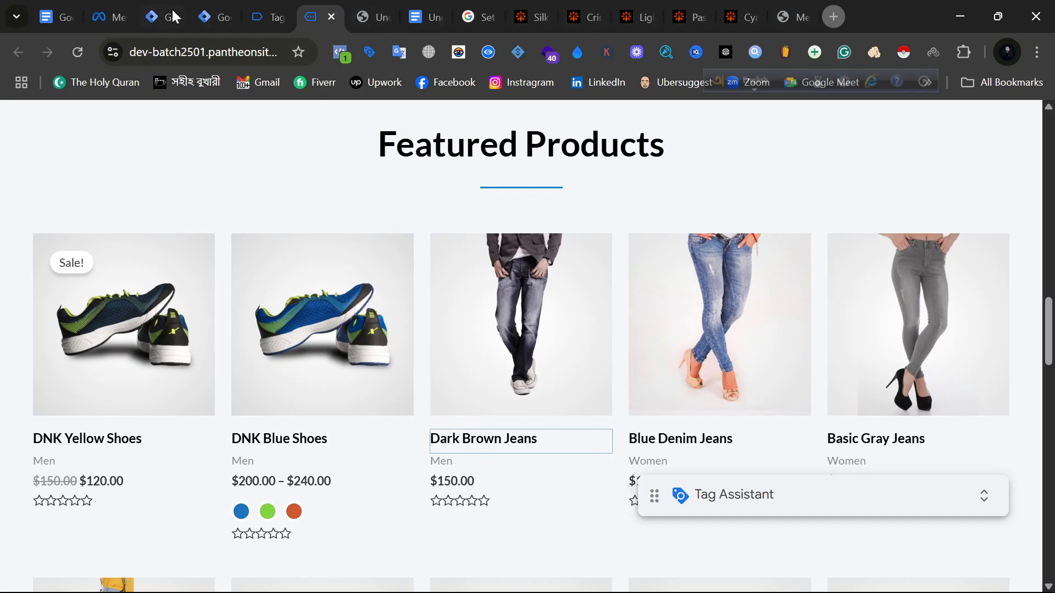
# Return to the Batch 2501 workspace in Tag Manager and show its list of tags.
pyautogui.click(235, 18)
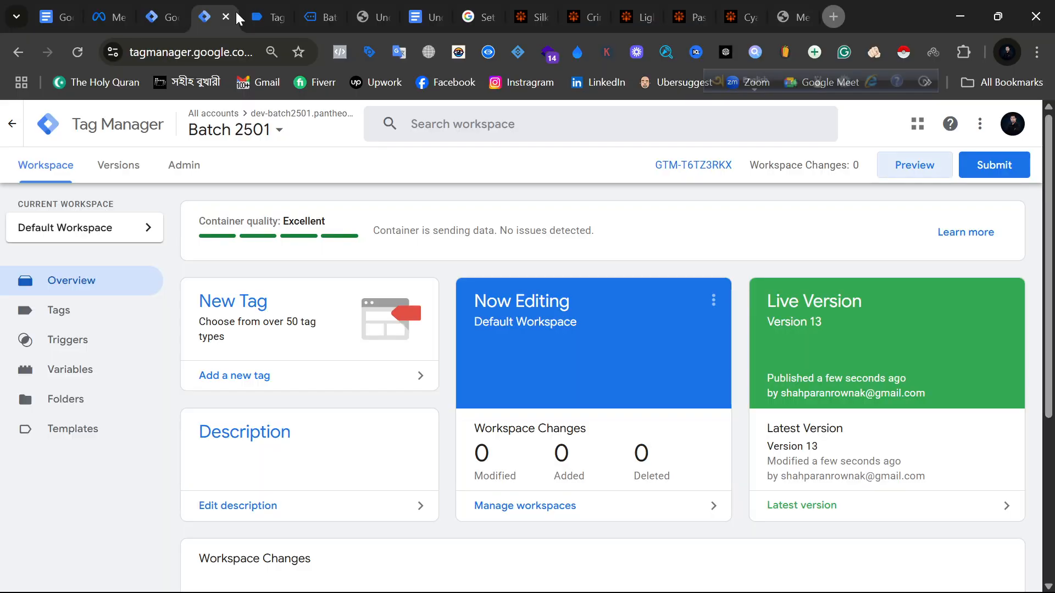
pyautogui.click(100, 323)
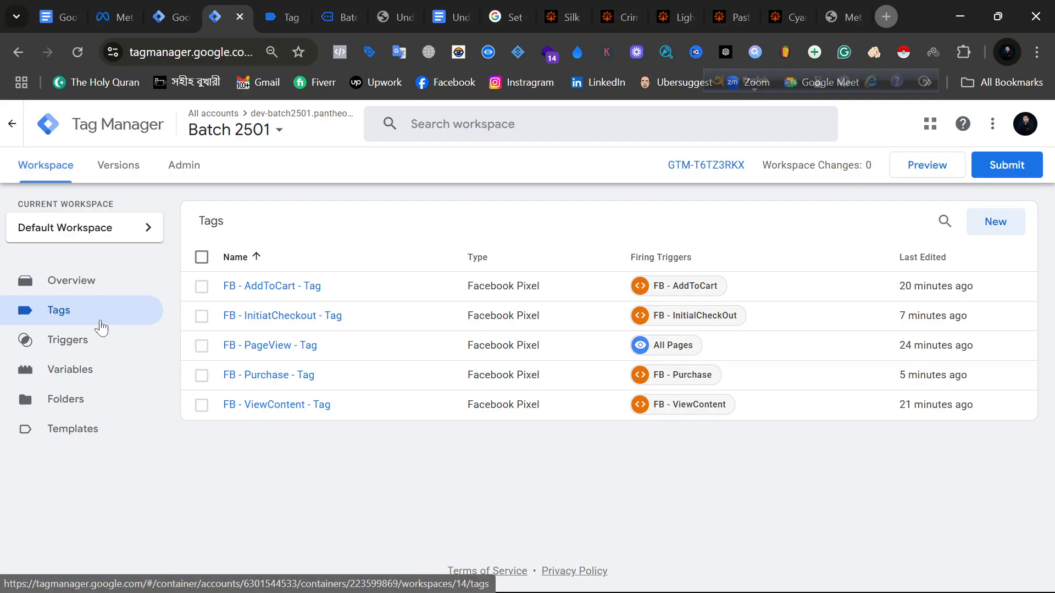
pyautogui.moveTo(486, 592)
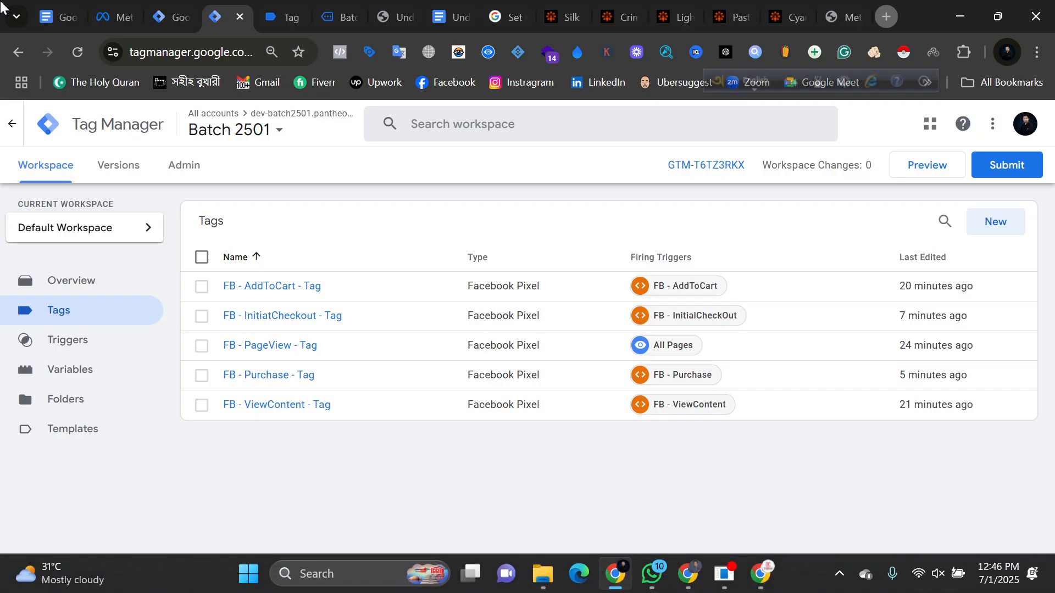
# Review the begin_checkout data layer structure and the ecommerce.items.0 variable paths in the Understand Datalayer document.
pyautogui.click(451, 5)
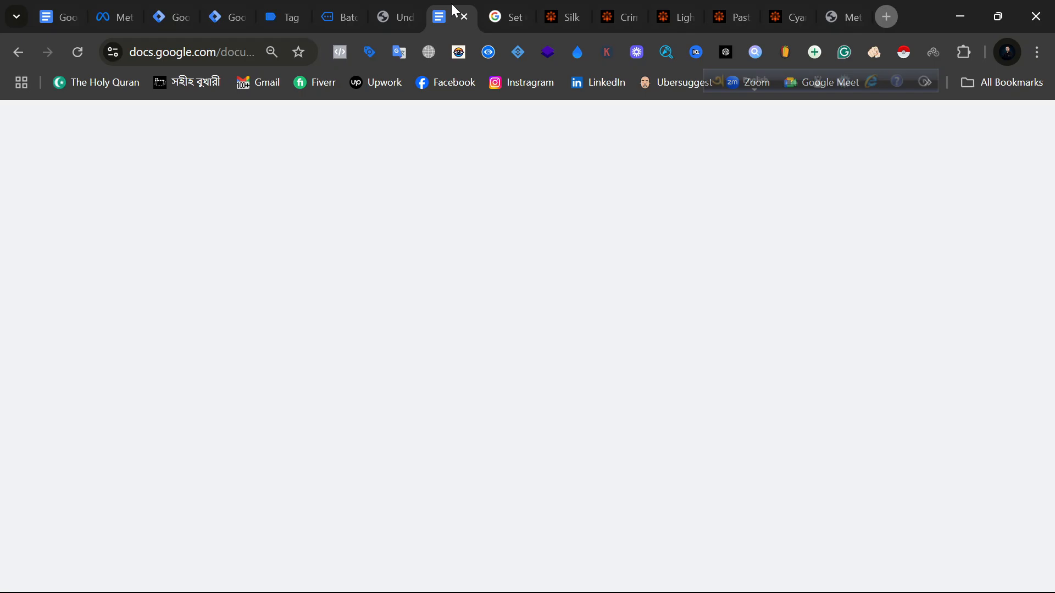
pyautogui.scroll(-3, 494, 385)
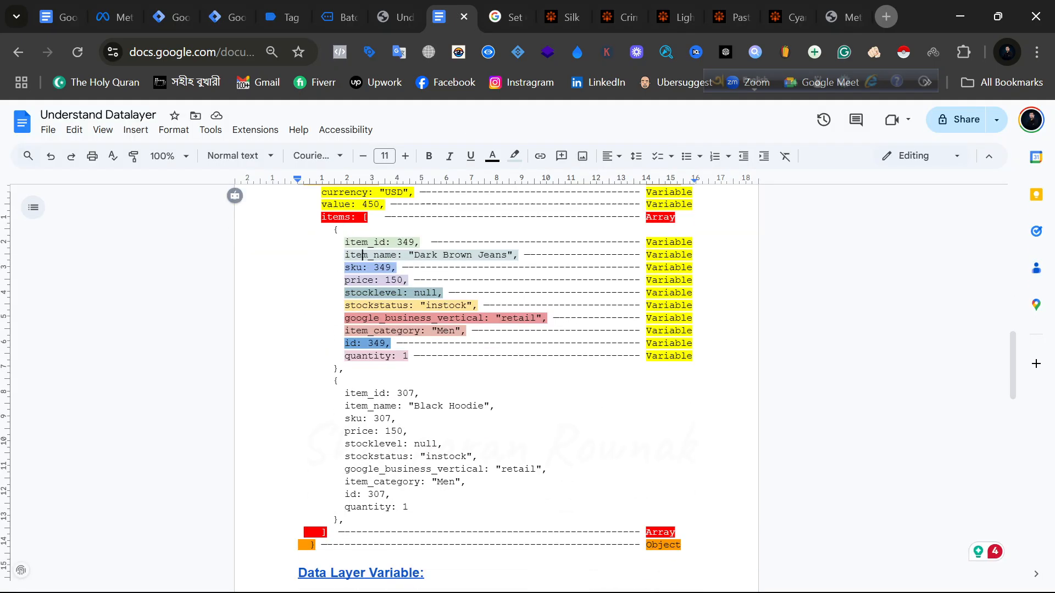
pyautogui.scroll(3, 495, 385)
pyautogui.scroll(2, 494, 384)
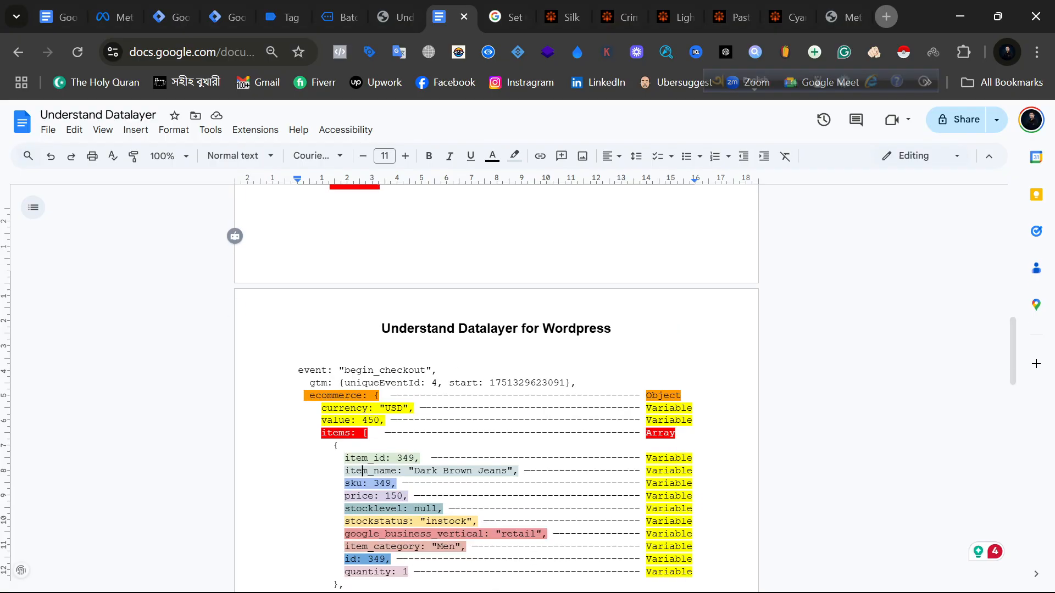
pyautogui.scroll(-2, 494, 384)
pyautogui.scroll(-7, 494, 385)
pyautogui.scroll(6, 494, 385)
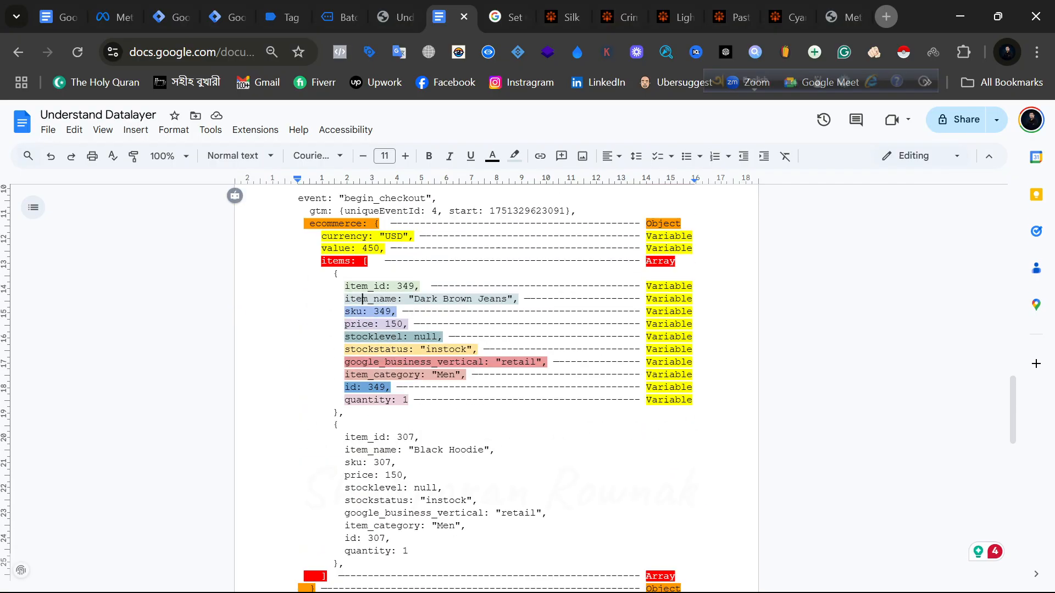
pyautogui.scroll(-1, 495, 384)
pyautogui.scroll(-5, 494, 385)
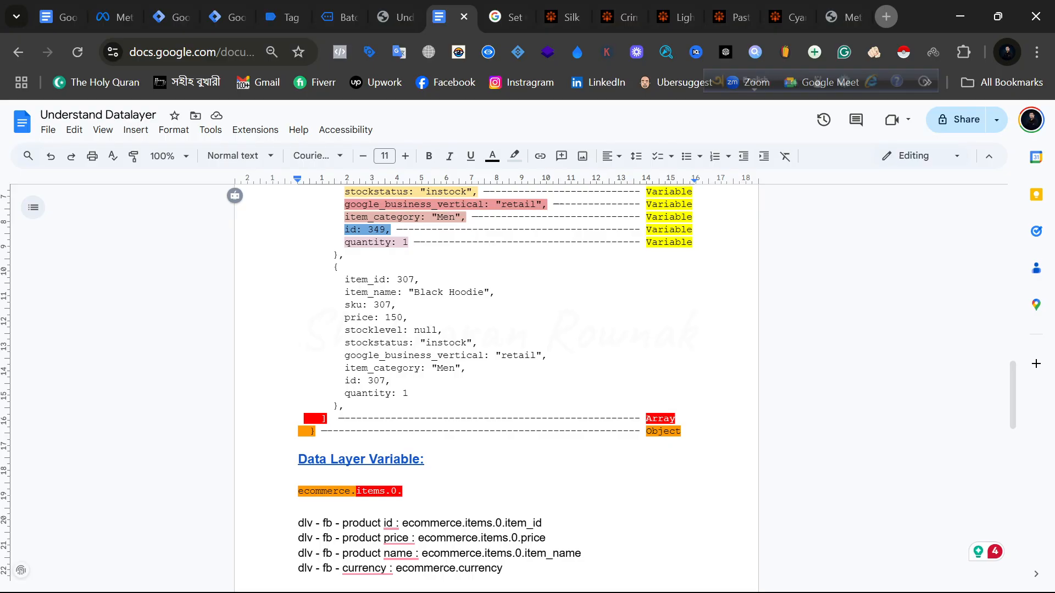
pyautogui.moveTo(298, 491); pyautogui.dragTo(410, 492)
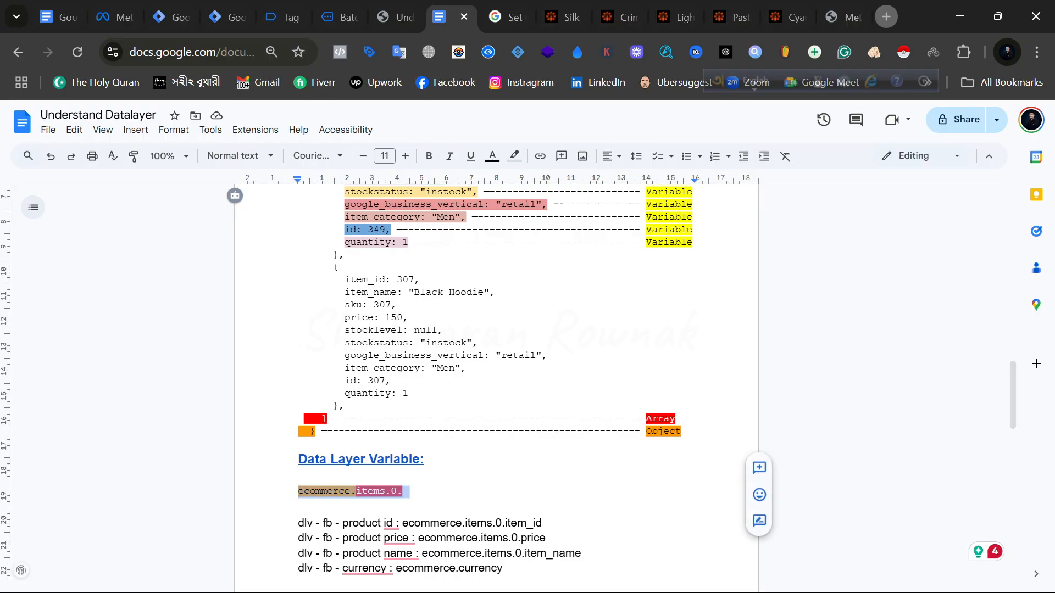
pyautogui.hotkey('ctrl', 'v')
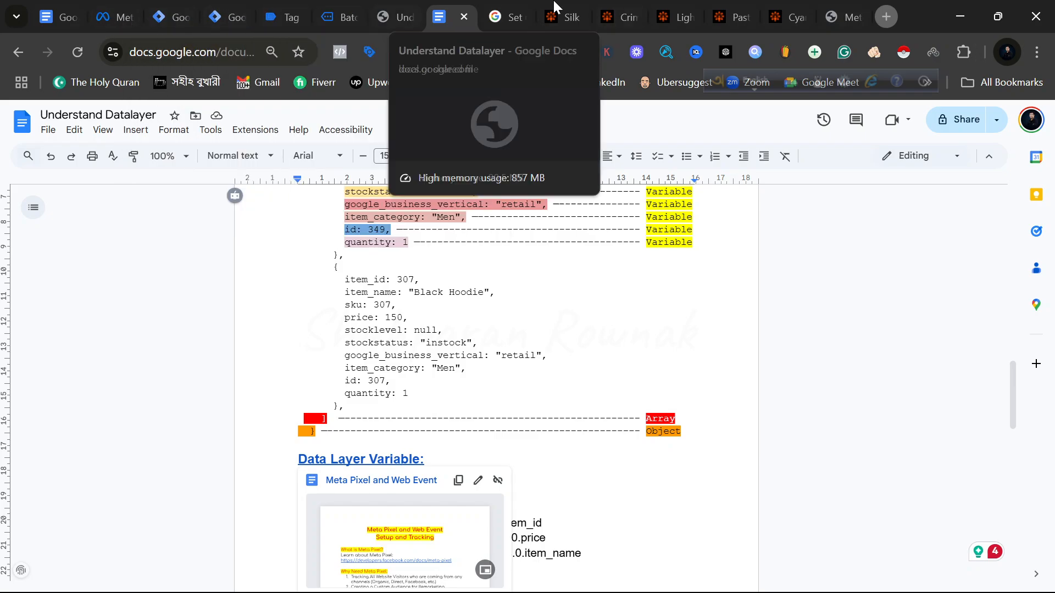
# Open Meta Business Suite in a new browser tab.
pyautogui.click(886, 17)
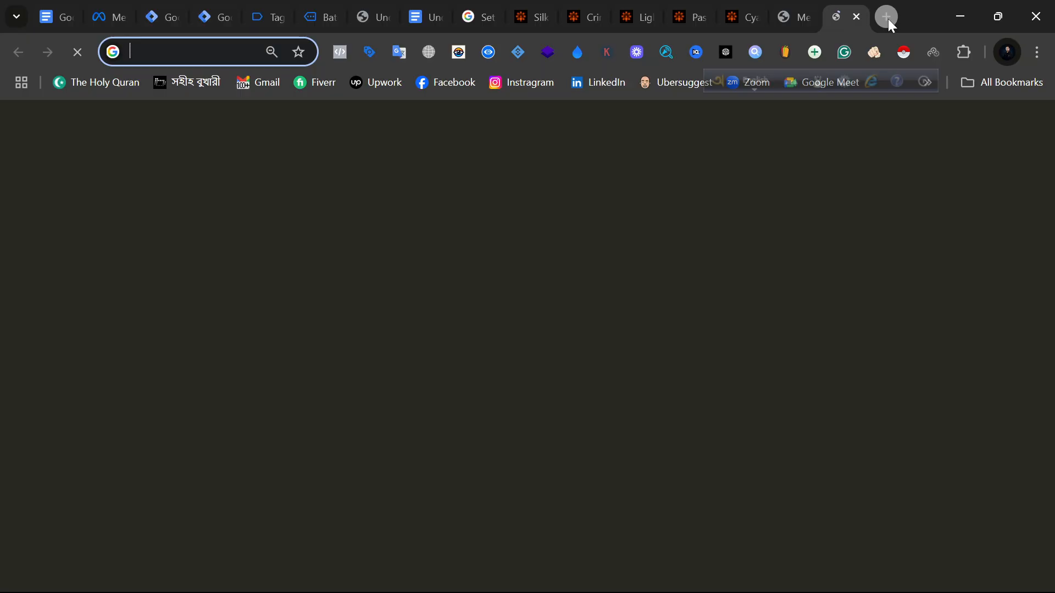
pyautogui.click(817, 377)
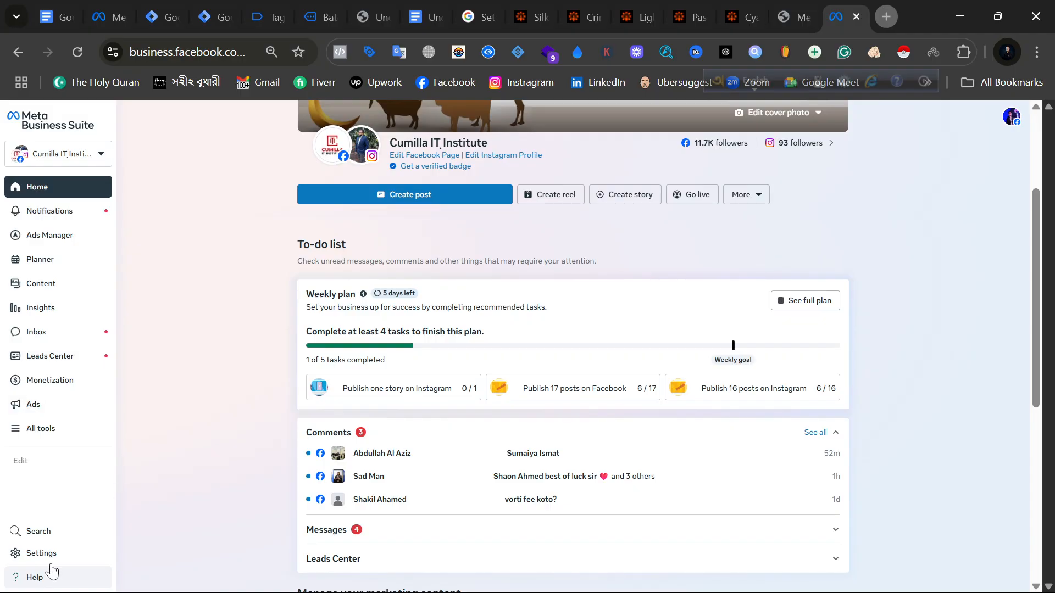
# Try to switch to the Light full business portfolio and reach its data sources.
pyautogui.click(52, 565)
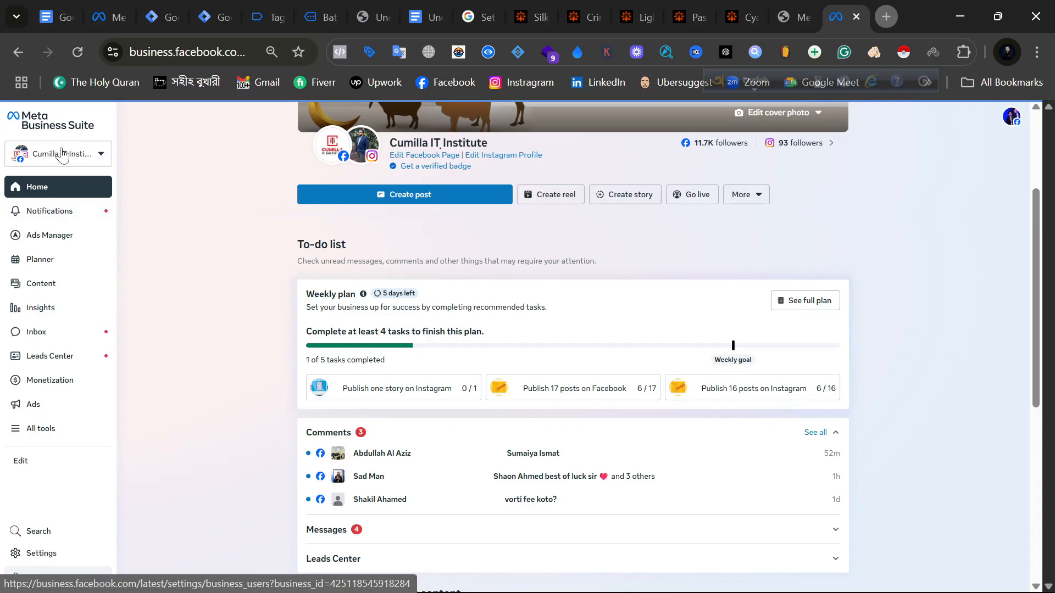
pyautogui.click(63, 153)
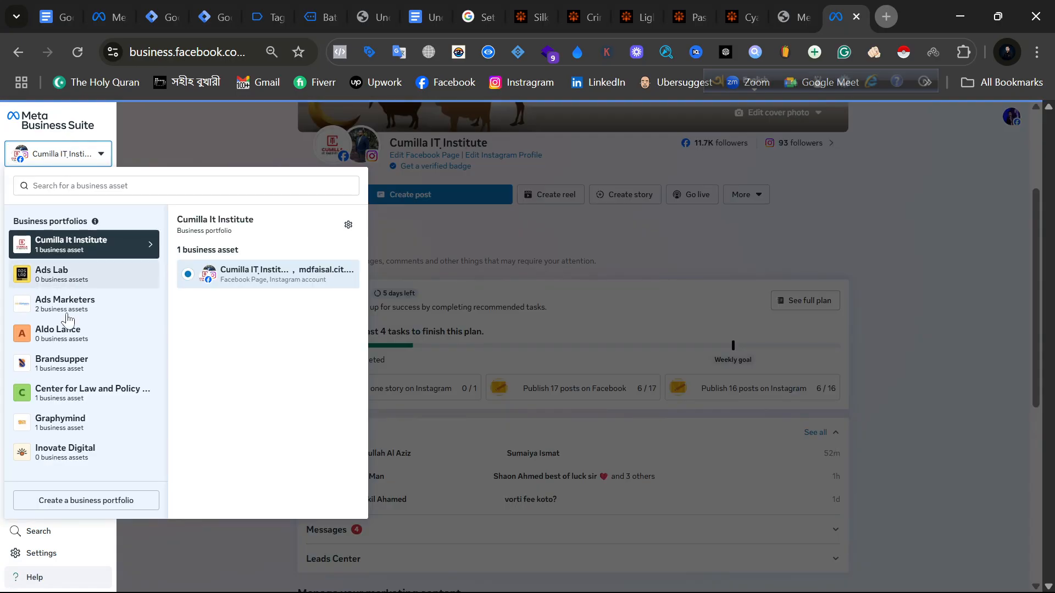
pyautogui.scroll(-5, 70, 364)
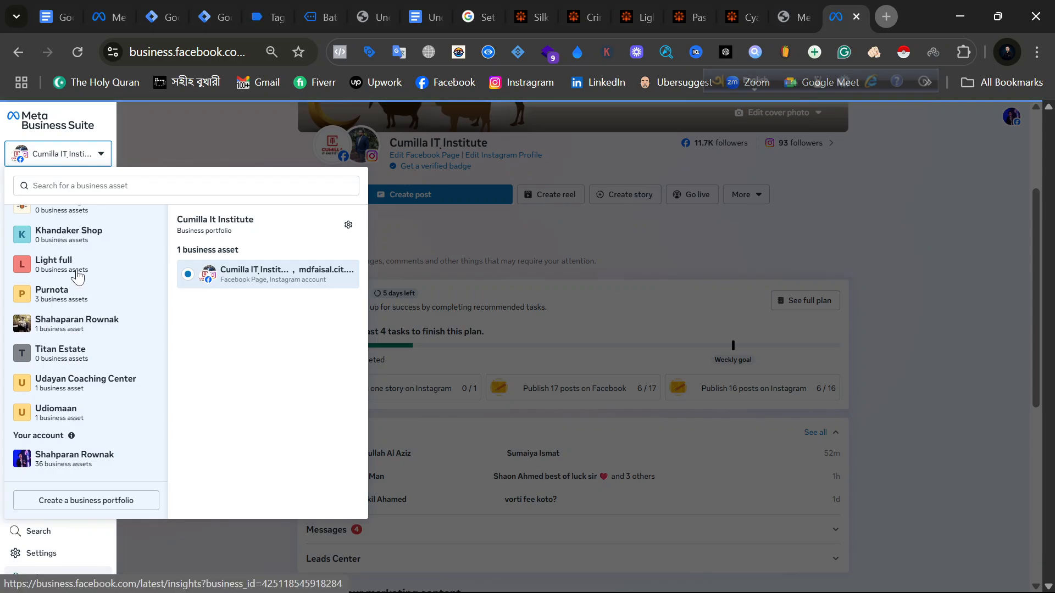
pyautogui.click(77, 273)
pyautogui.scroll(-2, 106, 412)
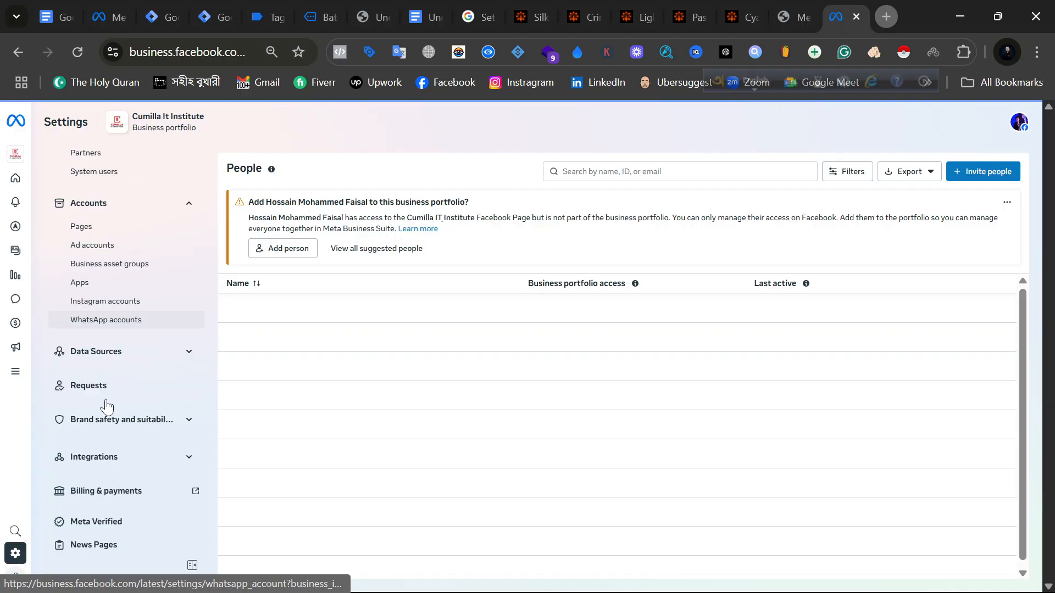
pyautogui.click(125, 363)
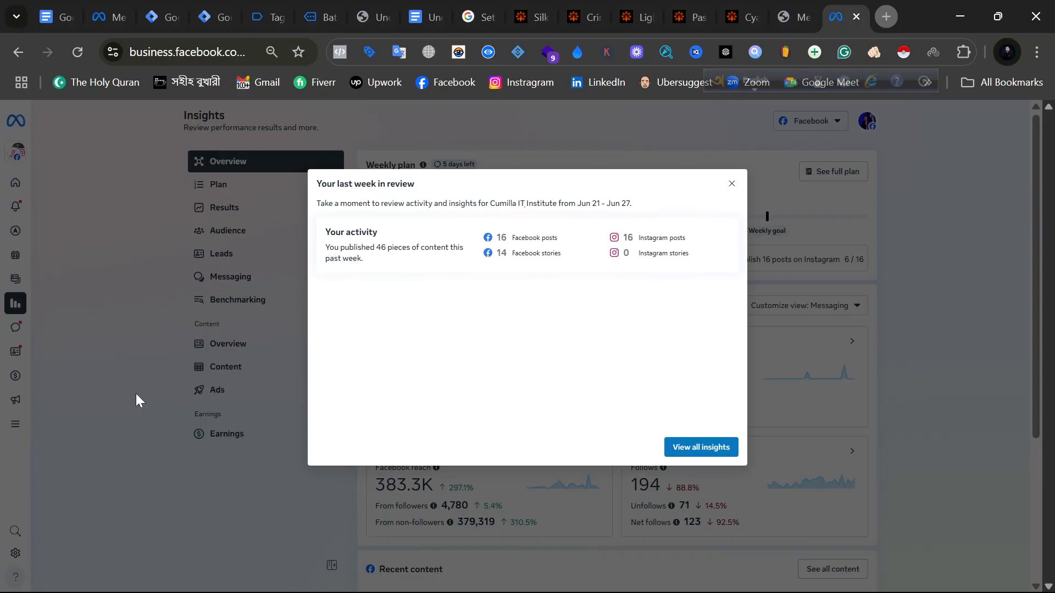
pyautogui.click(709, 446)
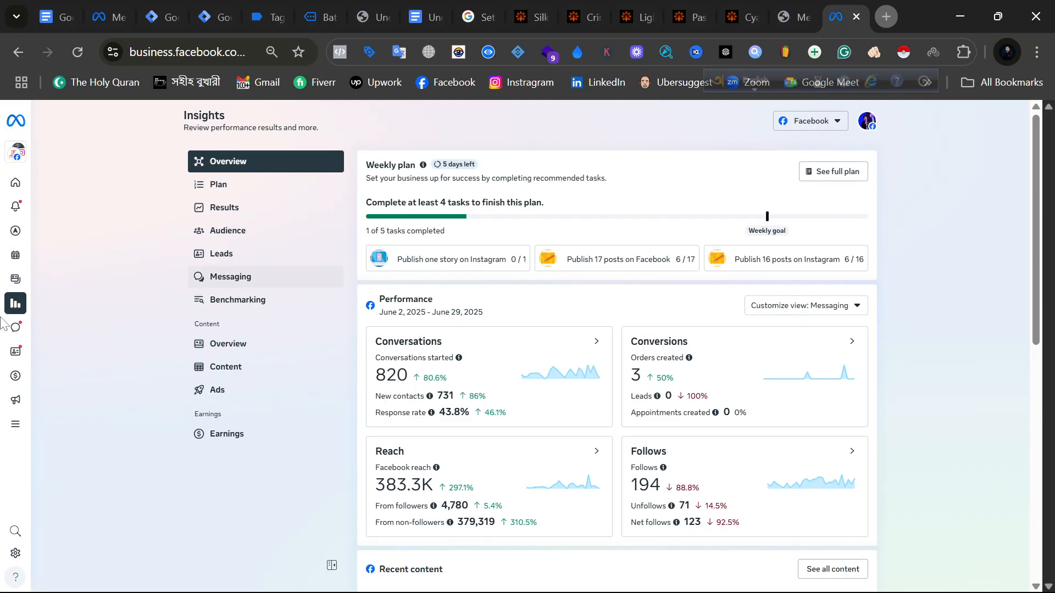
# Find the Light full portfolio among the business assets and open its business settings.
pyautogui.moveTo(9, 562)
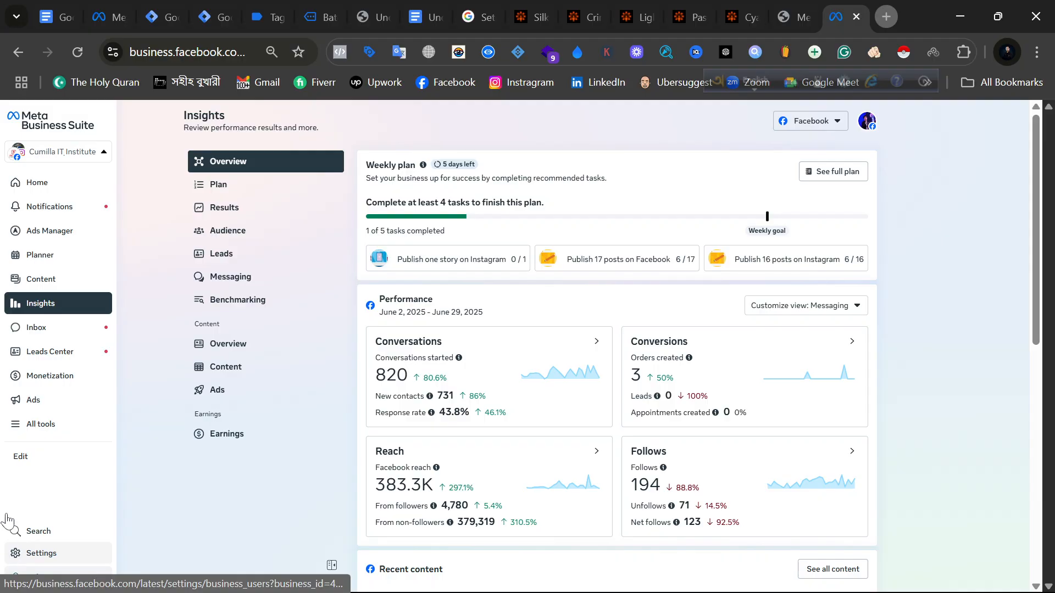
pyautogui.click(81, 155)
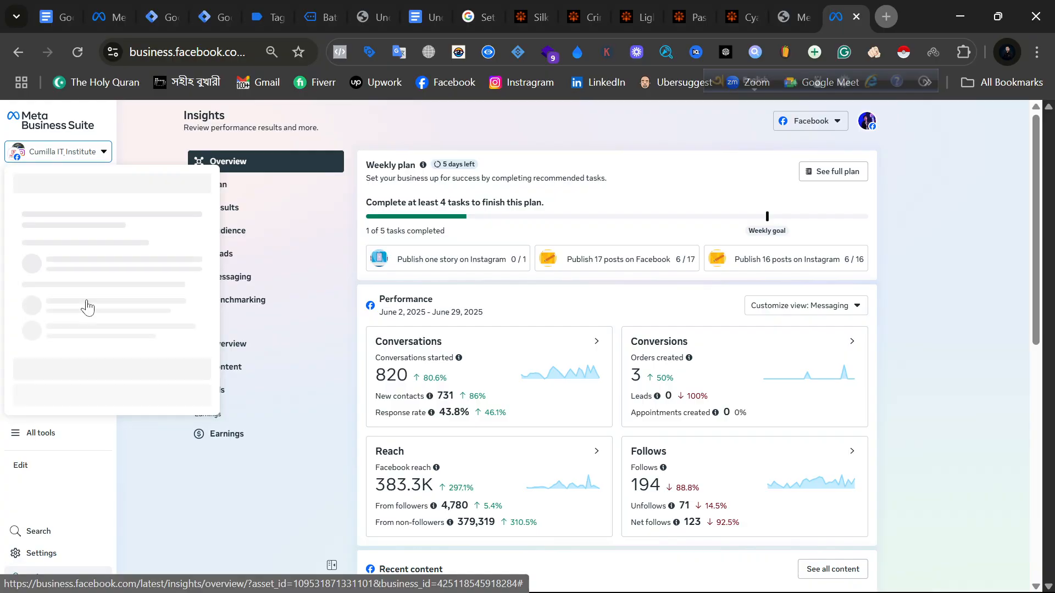
pyautogui.scroll(-8, 88, 305)
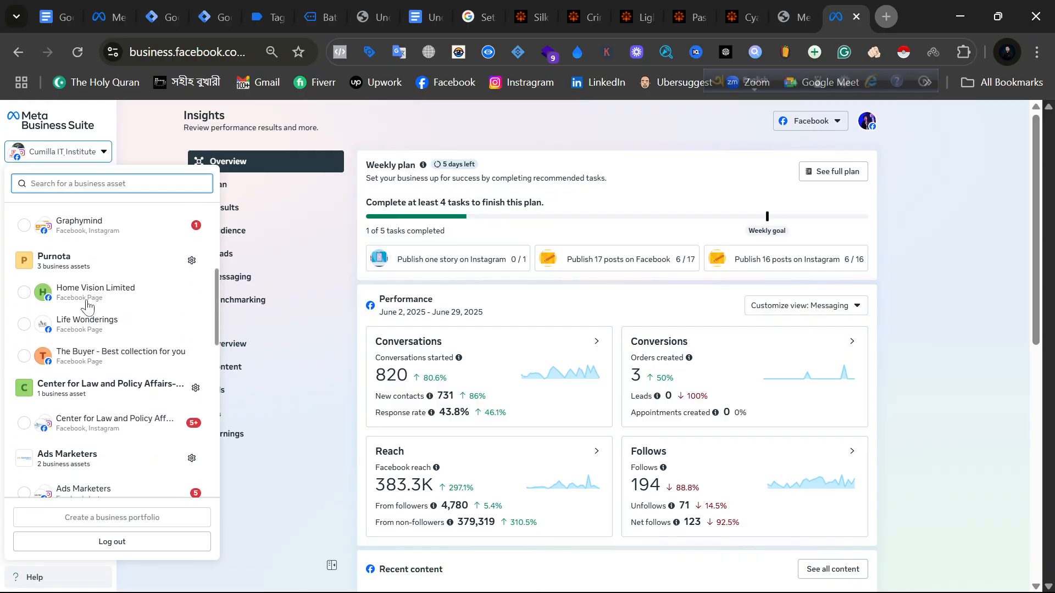
pyautogui.scroll(-8, 87, 306)
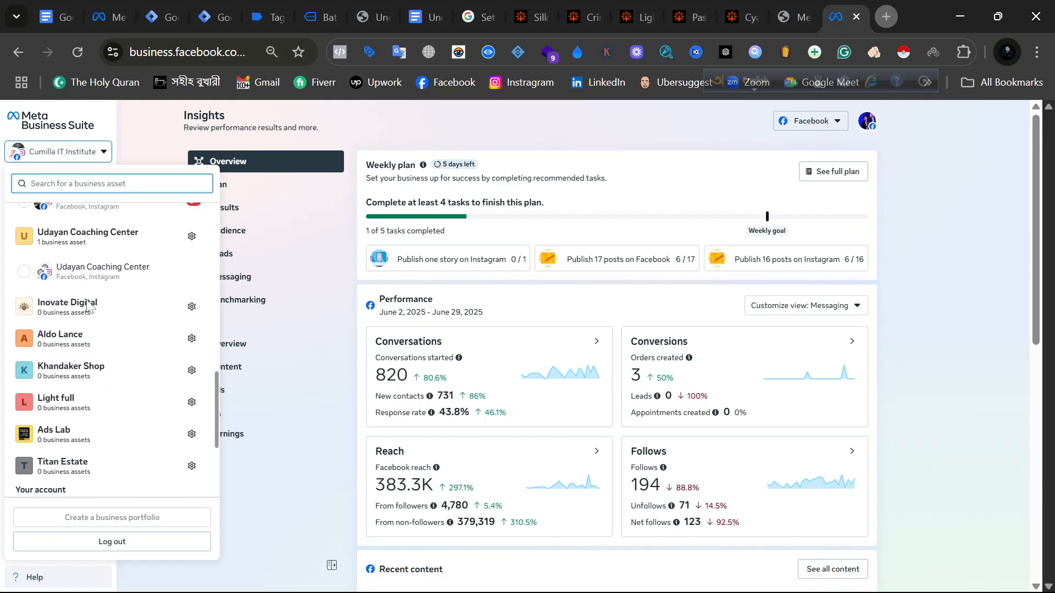
pyautogui.scroll(-4, 87, 306)
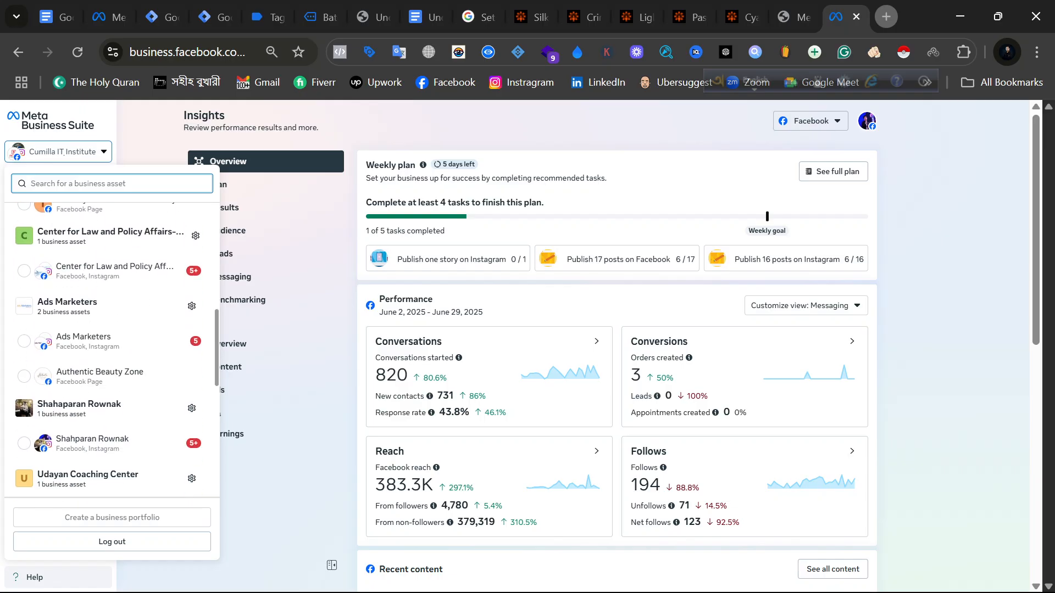
pyautogui.scroll(20, 88, 306)
pyautogui.scroll(-5, 86, 306)
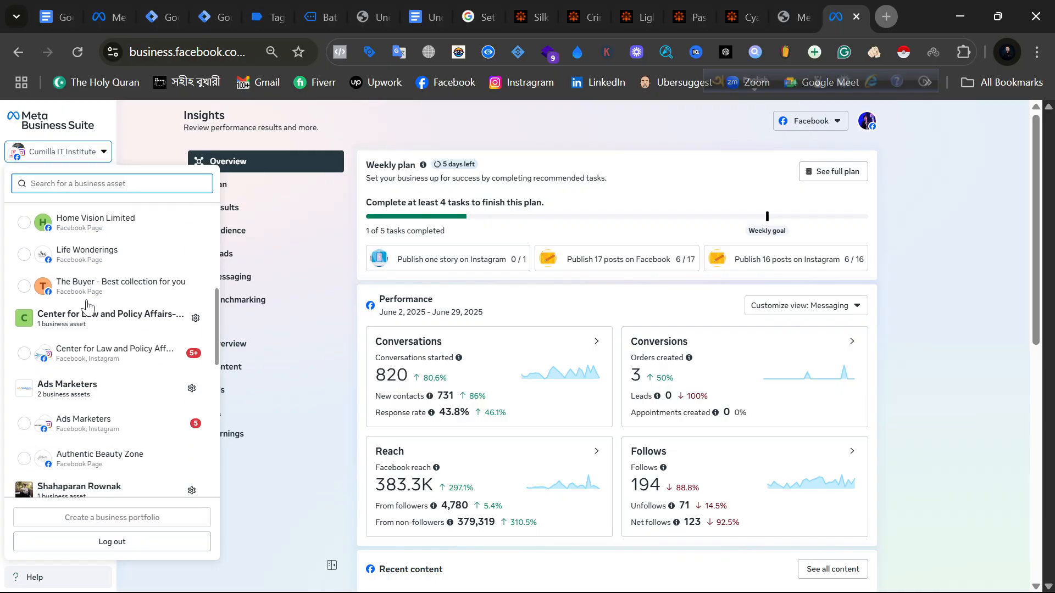
pyautogui.scroll(2, 86, 306)
pyautogui.scroll(-6, 87, 306)
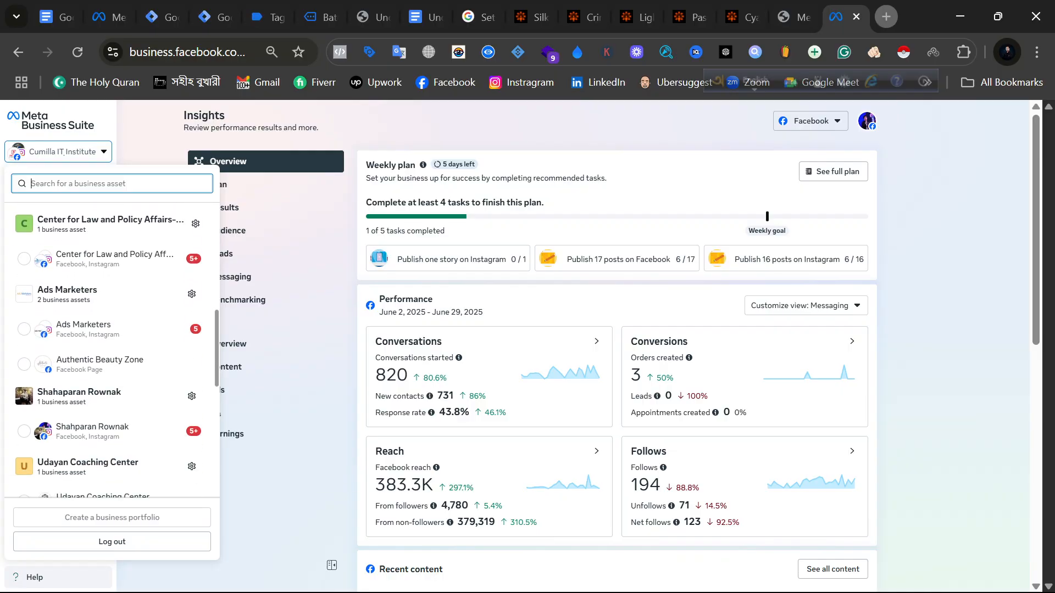
pyautogui.scroll(-3, 87, 306)
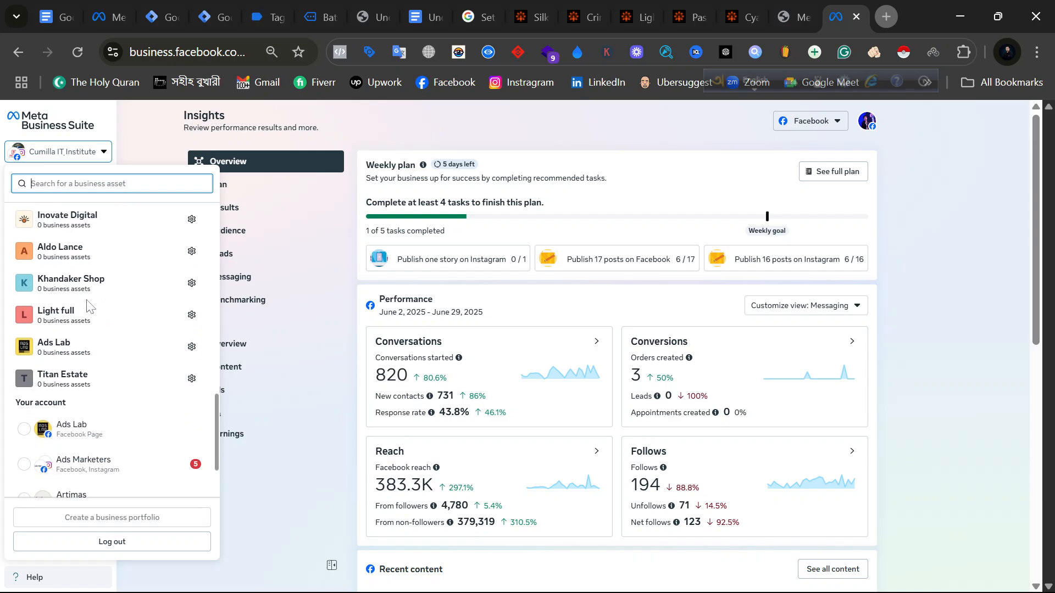
pyautogui.click(194, 319)
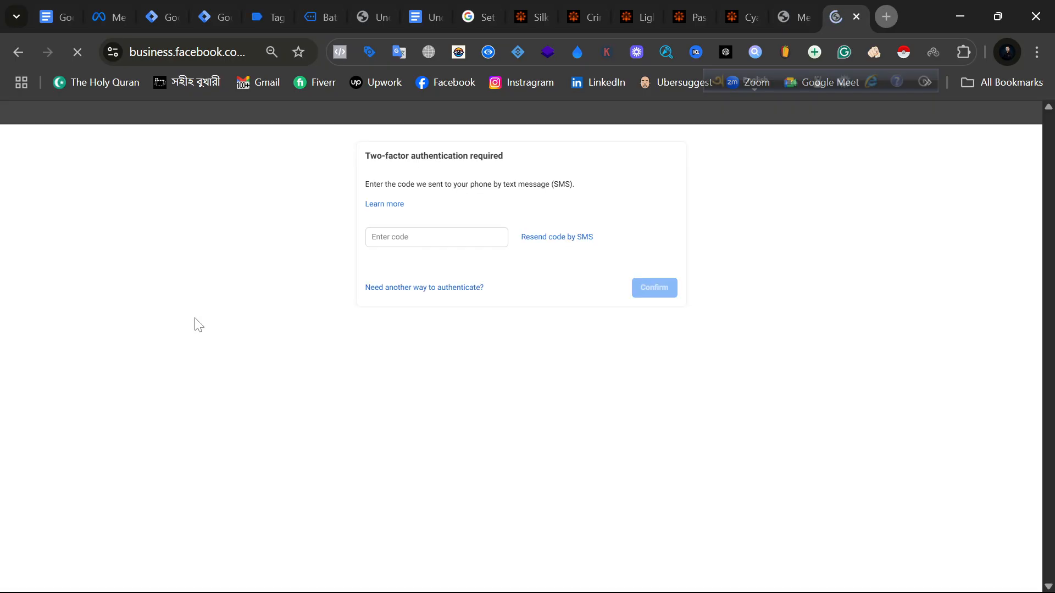
# Enter the two-factor authentication code sent by SMS and confirm it.
pyautogui.click(367, 242)
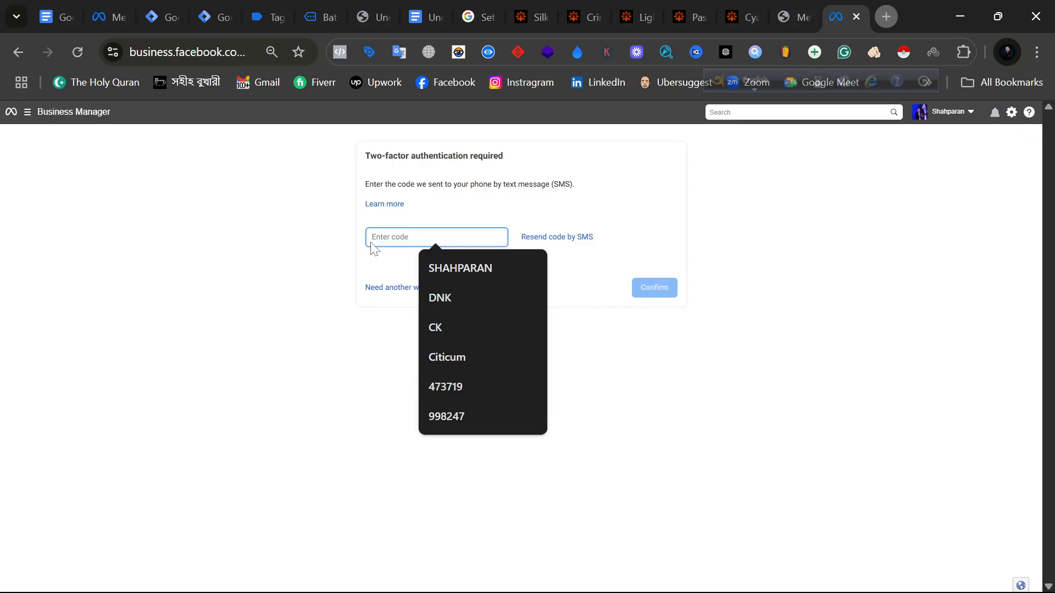
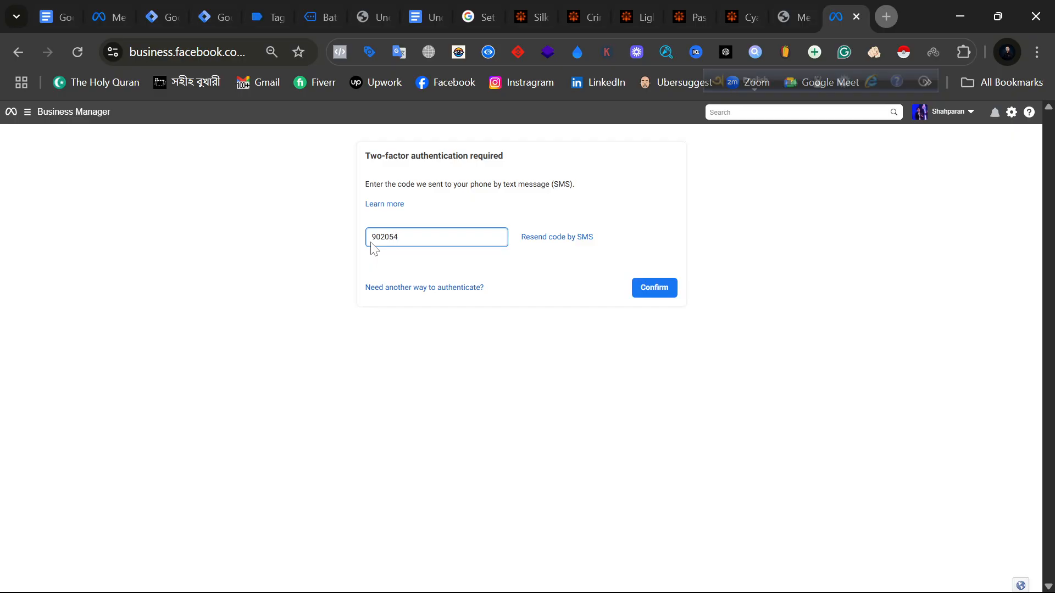
pyautogui.press('Return')
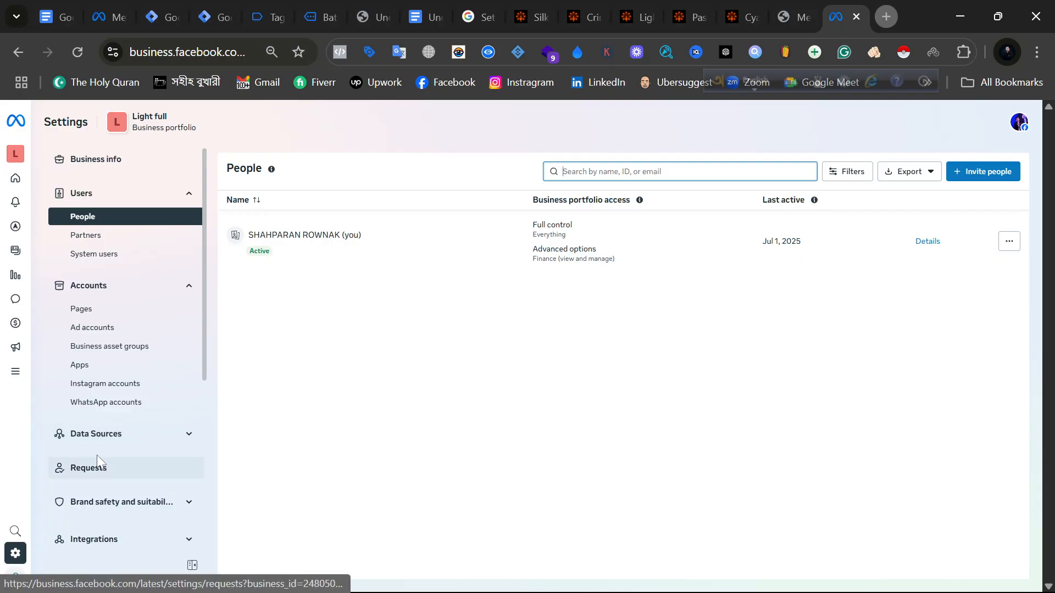
# Open the Batch 2501 pixel from the portfolio's datasets in Events Manager and review its event activity and event list.
pyautogui.click(108, 440)
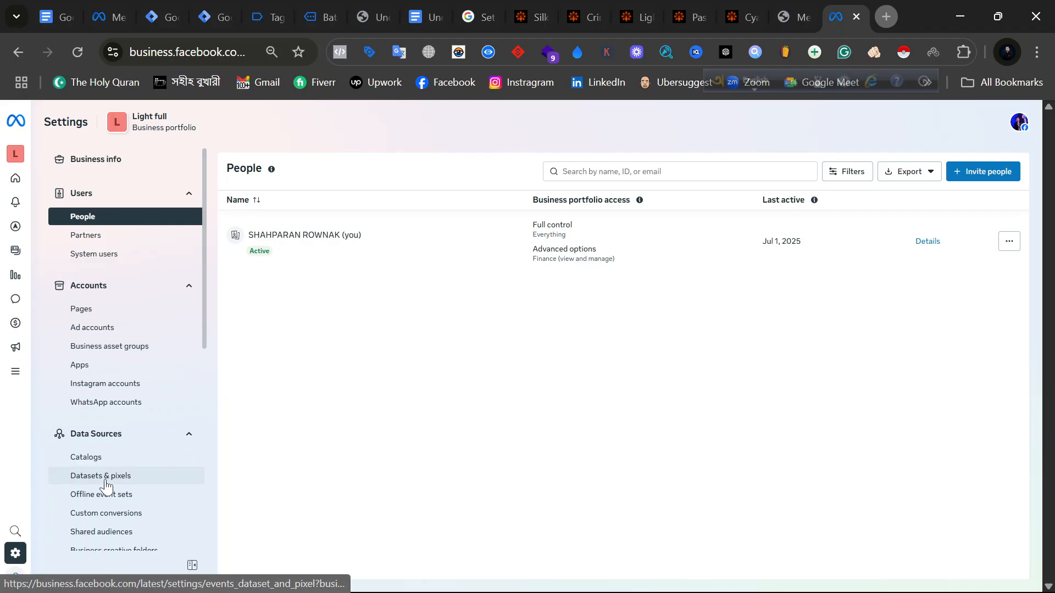
pyautogui.click(106, 483)
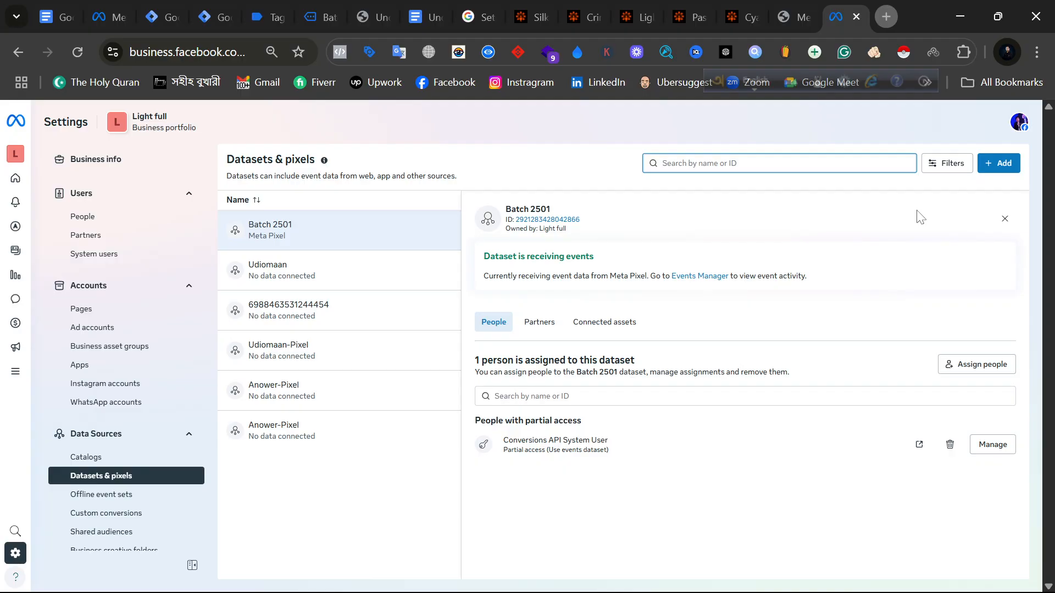
pyautogui.keyDown('ctrl'); pyautogui.click(691, 278); pyautogui.keyUp('ctrl')
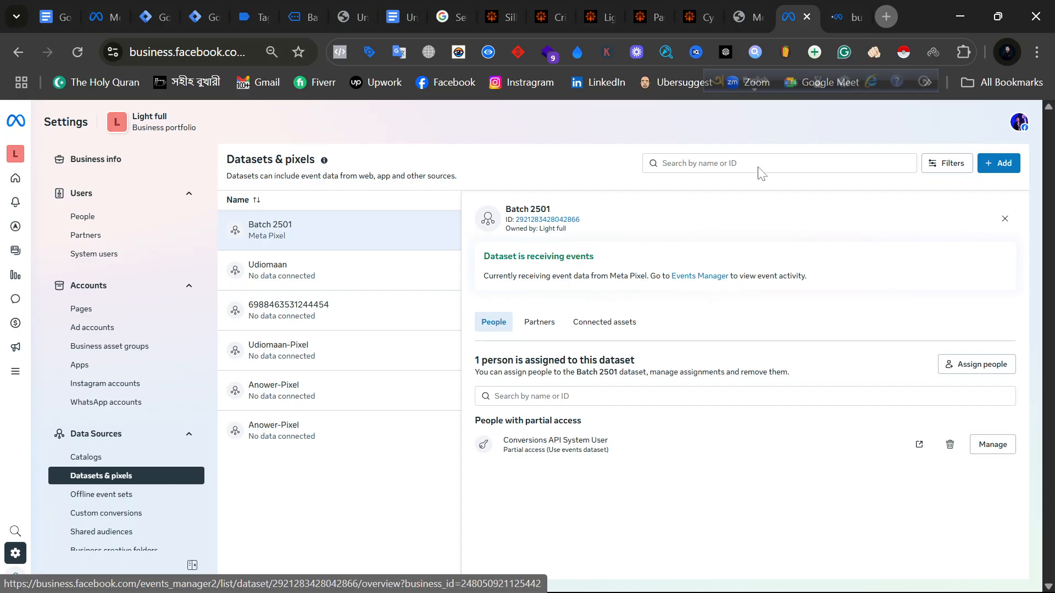
pyautogui.click(845, 11)
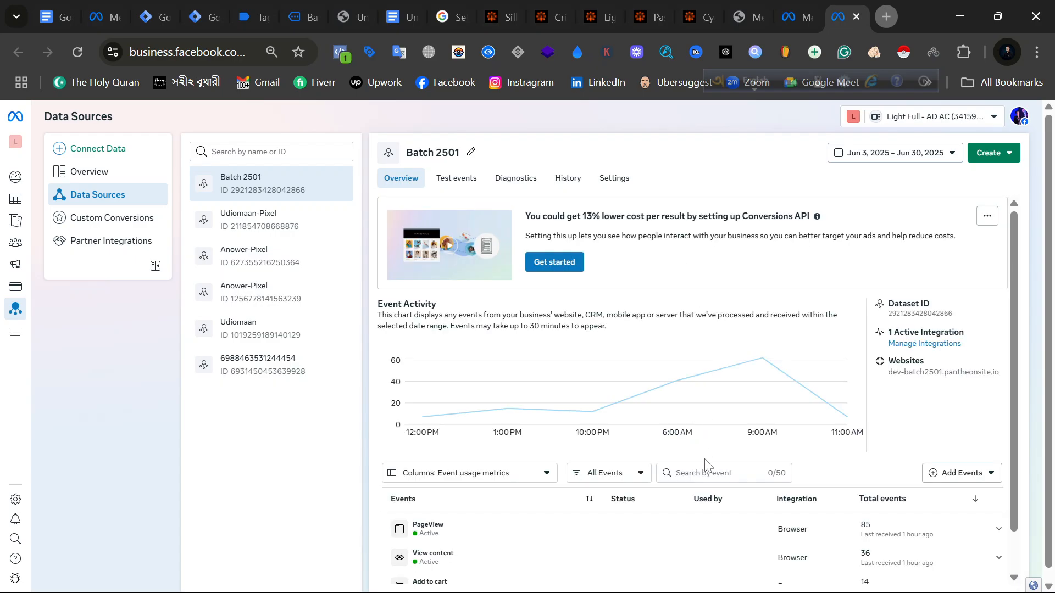
pyautogui.scroll(-1, 703, 460)
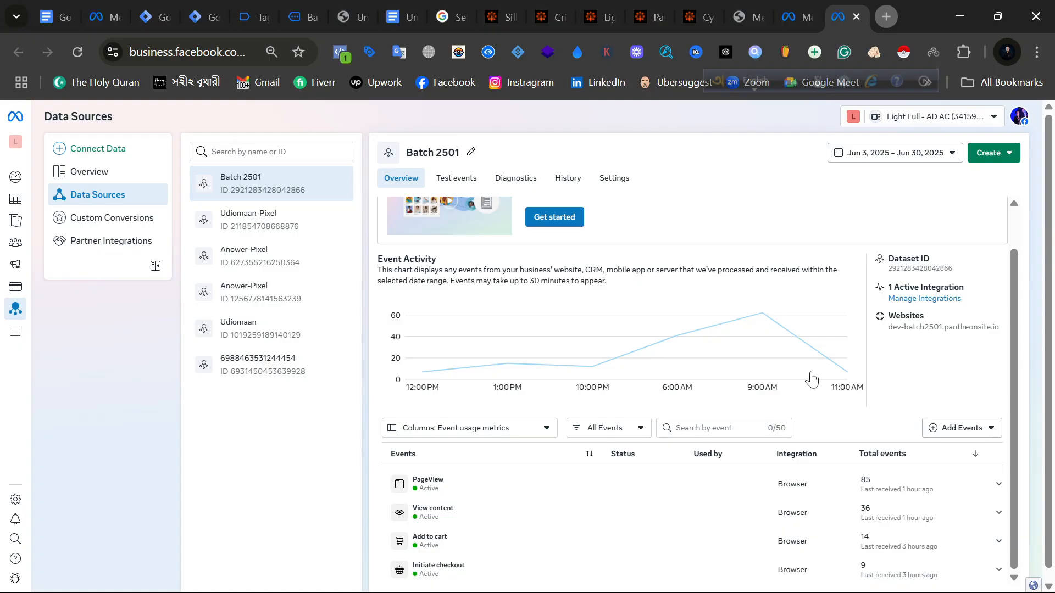
pyautogui.moveTo(857, 372)
# Open the Batch 2501 pixel's test events page and read the notice about delayed events.
pyautogui.click(465, 183)
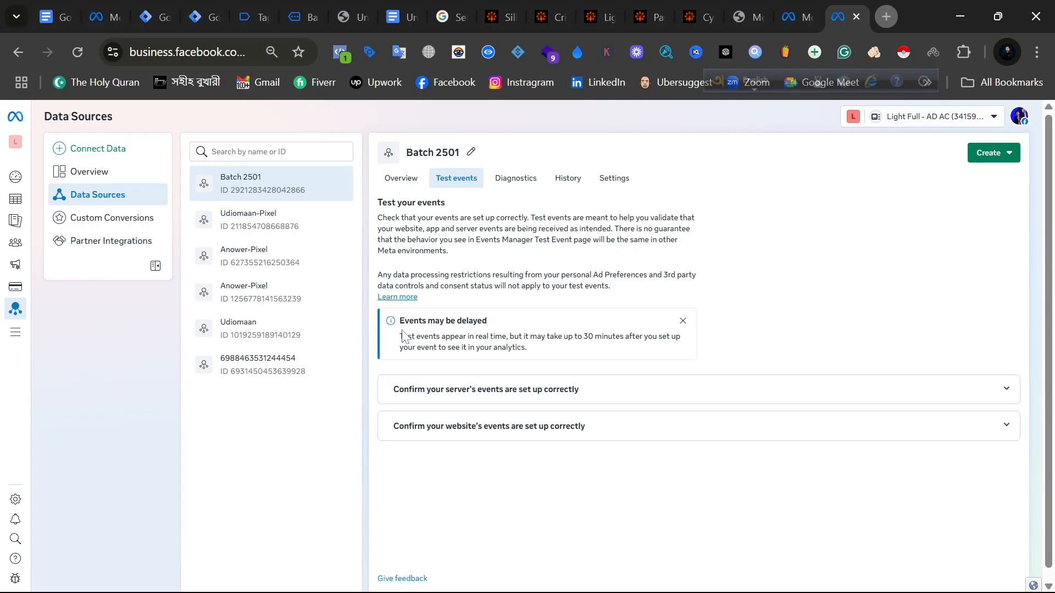
pyautogui.moveTo(402, 337); pyautogui.dragTo(547, 353)
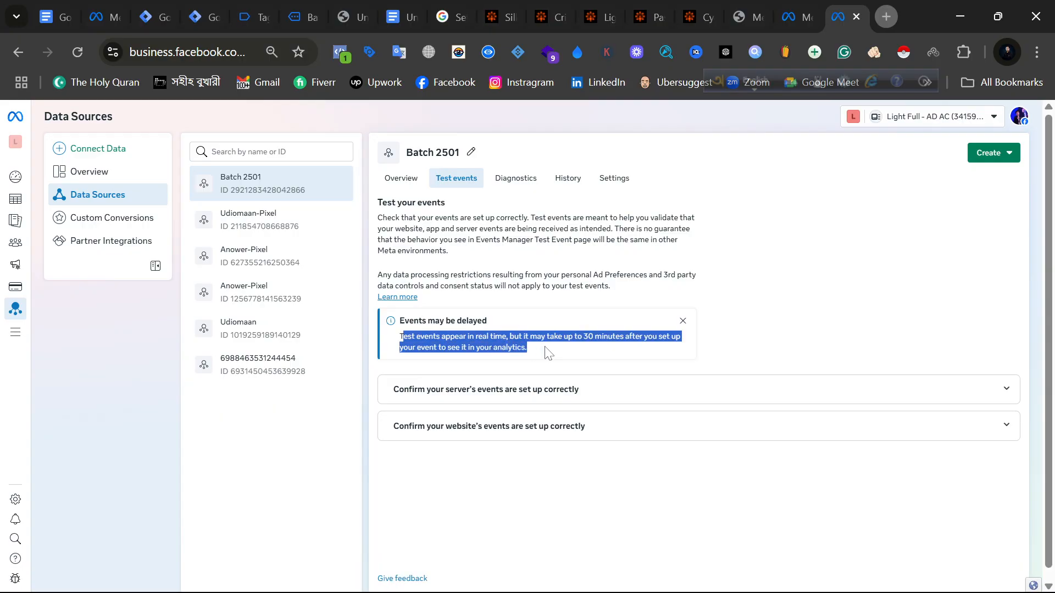
pyautogui.click(735, 339)
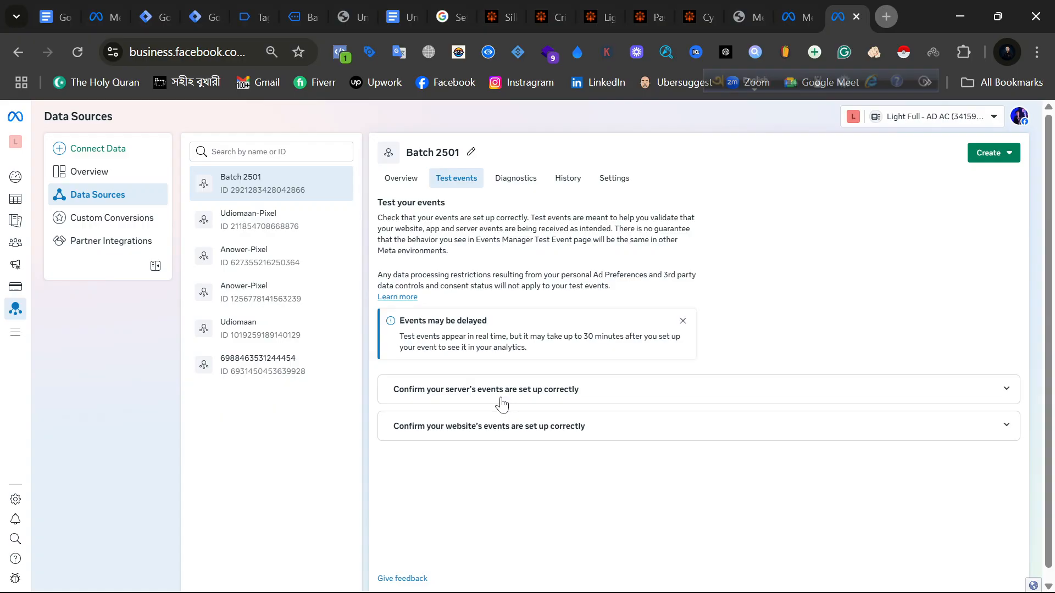
pyautogui.click(505, 438)
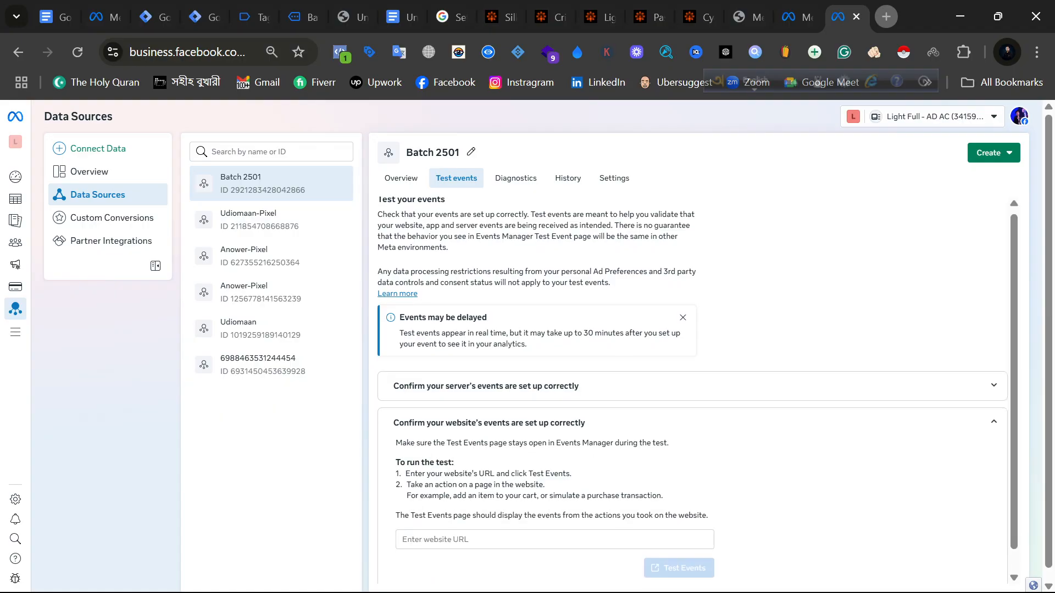
pyautogui.click(525, 515)
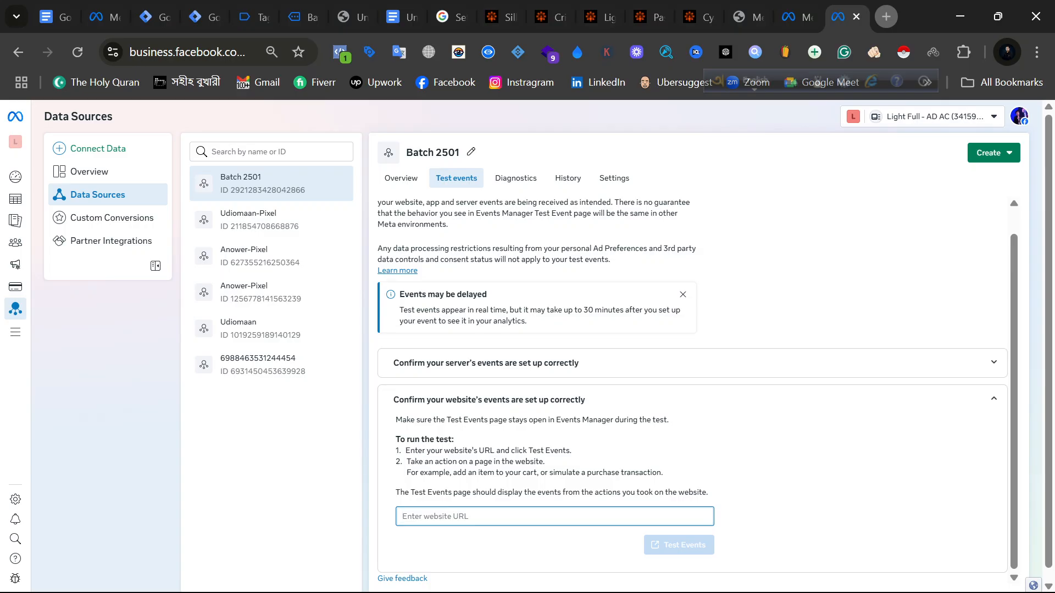
pyautogui.press('super+v')
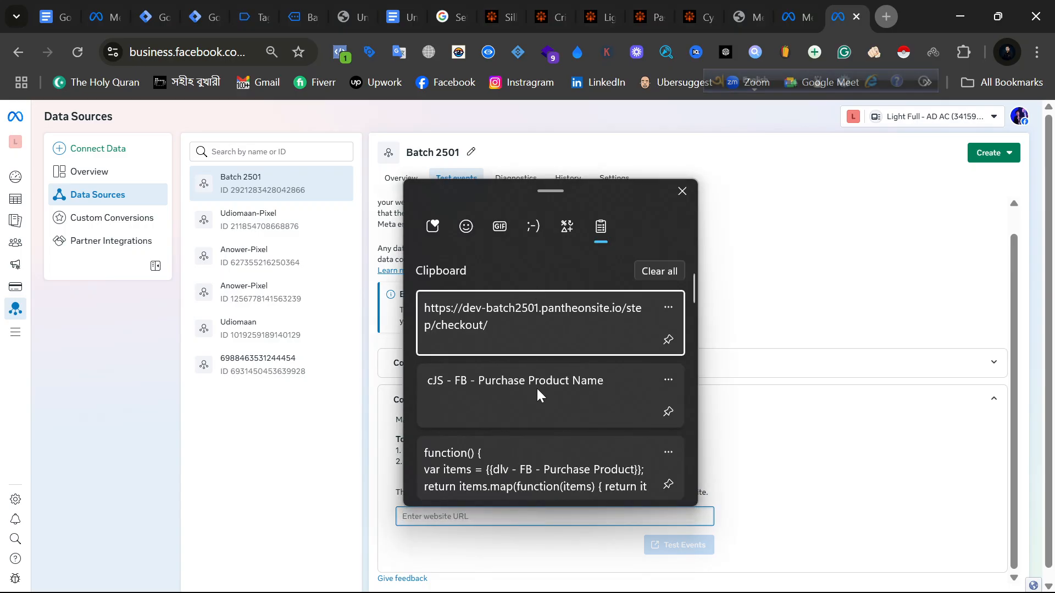
pyautogui.click(535, 330)
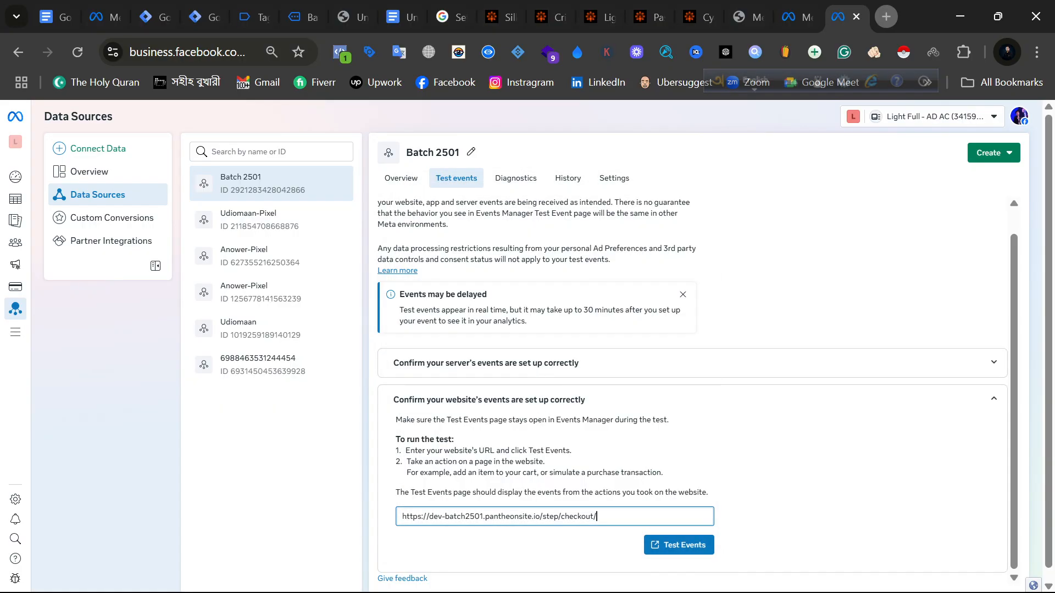
pyautogui.moveTo(540, 516); pyautogui.dragTo(597, 516)
pyautogui.press('BackSpace')
pyautogui.click(680, 555)
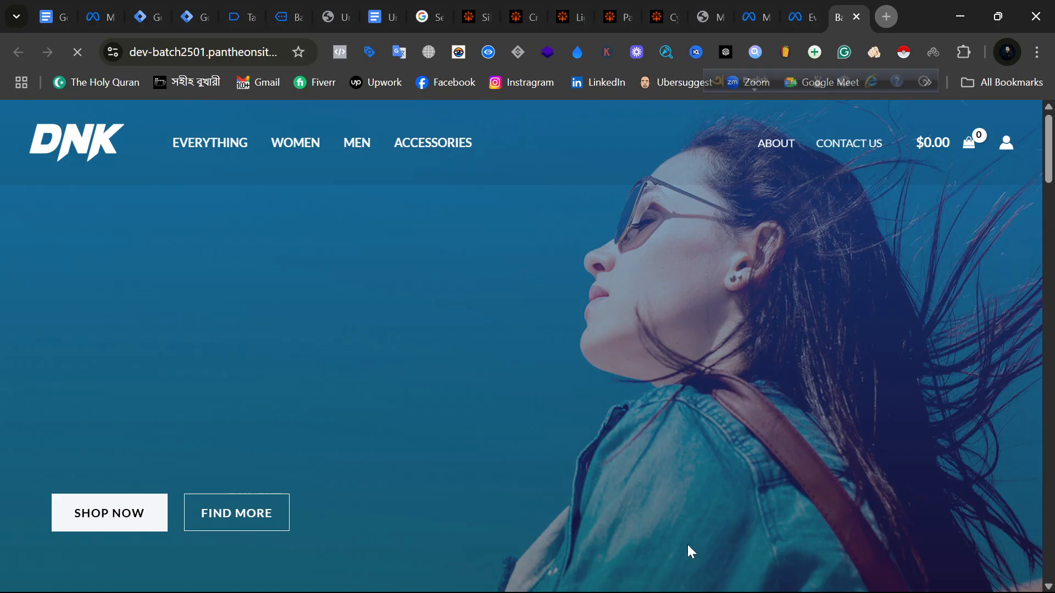
# Browse the store's home page, return to the test events, and examine the PageView event's parameter and advanced matching details.
pyautogui.scroll(-8, 632, 511)
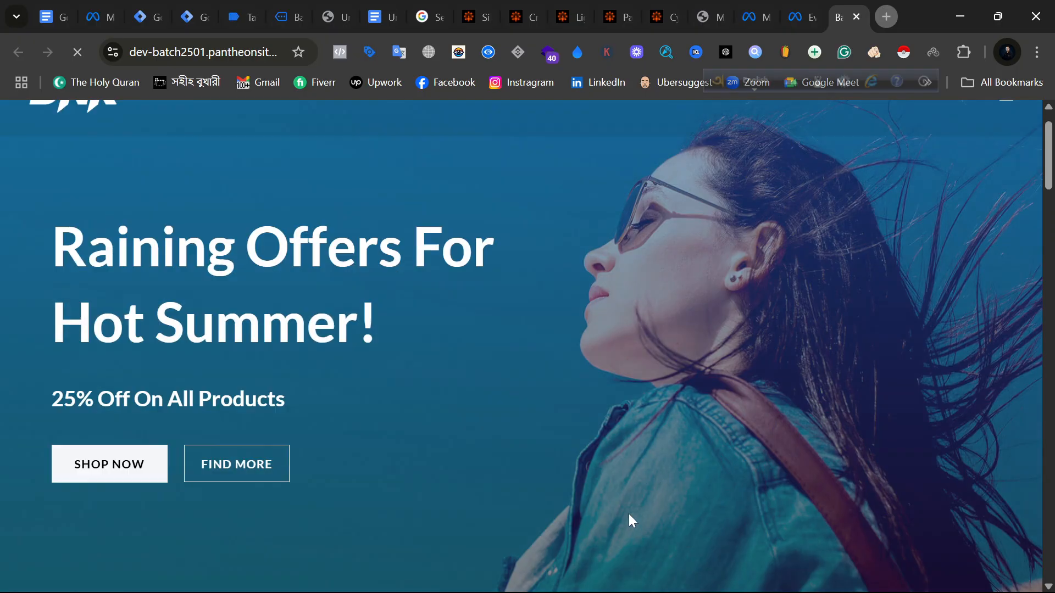
pyautogui.scroll(-5, 631, 512)
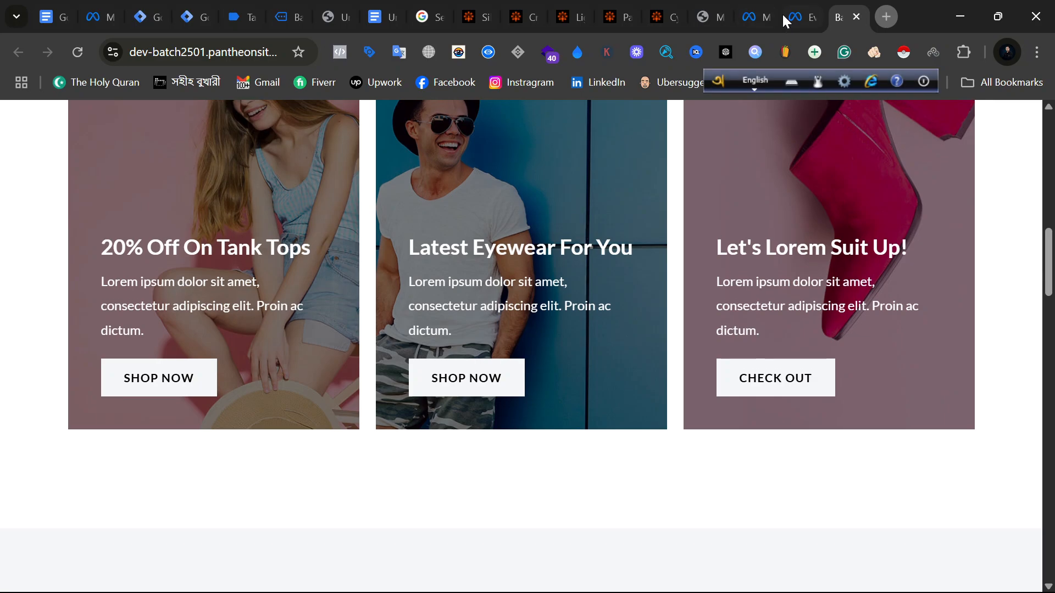
pyautogui.click(784, 16)
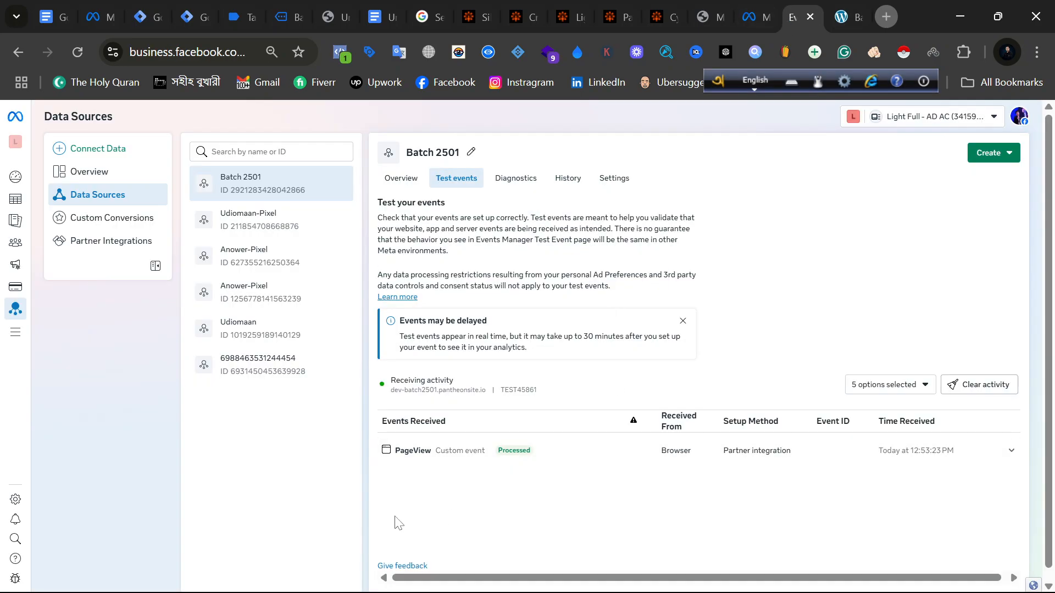
pyautogui.click(417, 456)
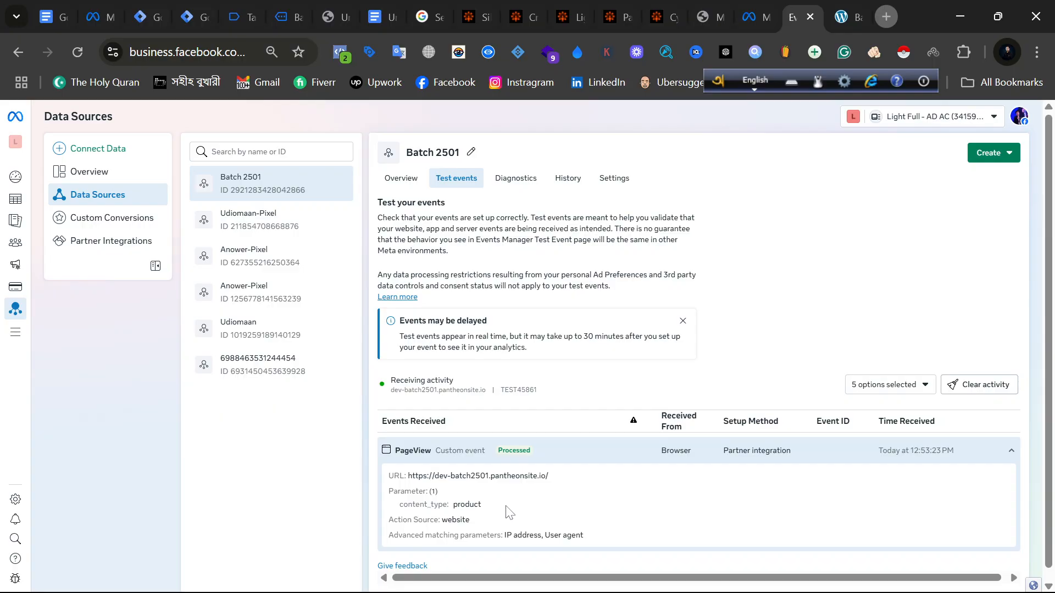
pyautogui.moveTo(399, 504); pyautogui.dragTo(485, 510)
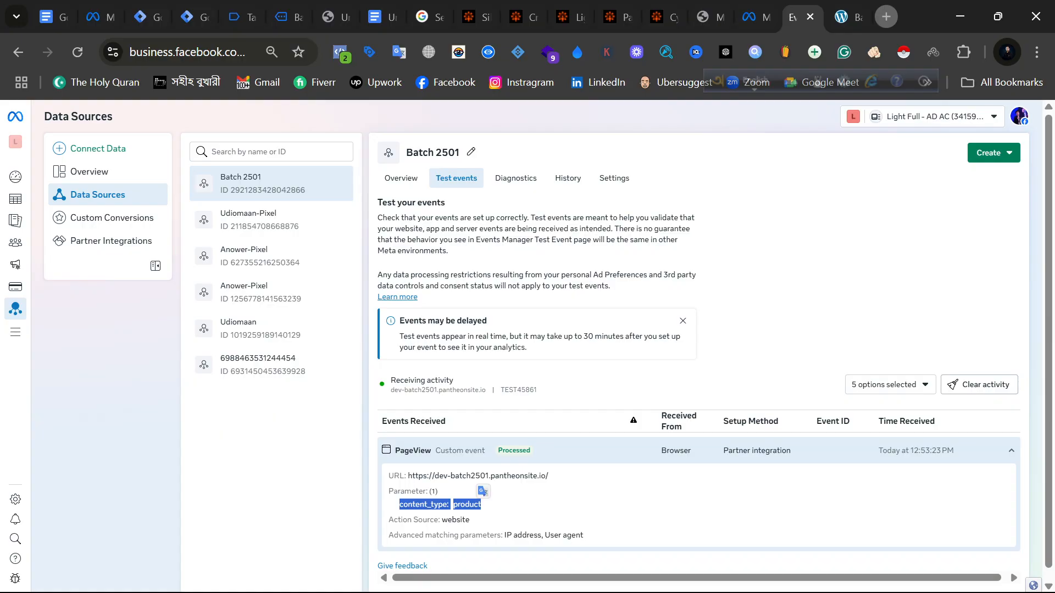
pyautogui.moveTo(388, 535); pyautogui.dragTo(584, 536)
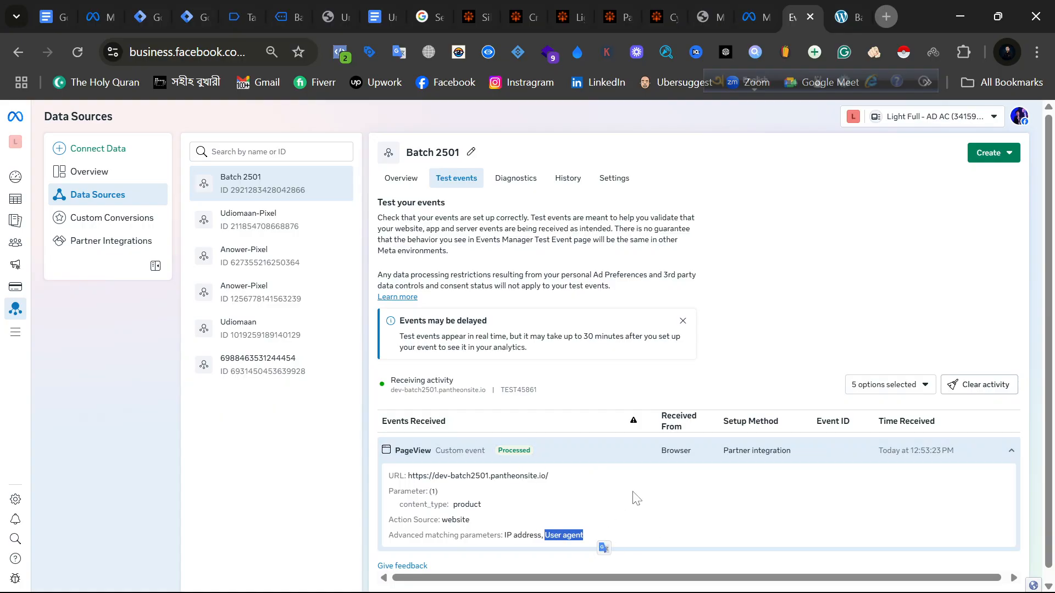
# Turn on Automatic Website Matching with all its customer information parameters in the Batch 2501 pixel's settings.
pyautogui.click(621, 179)
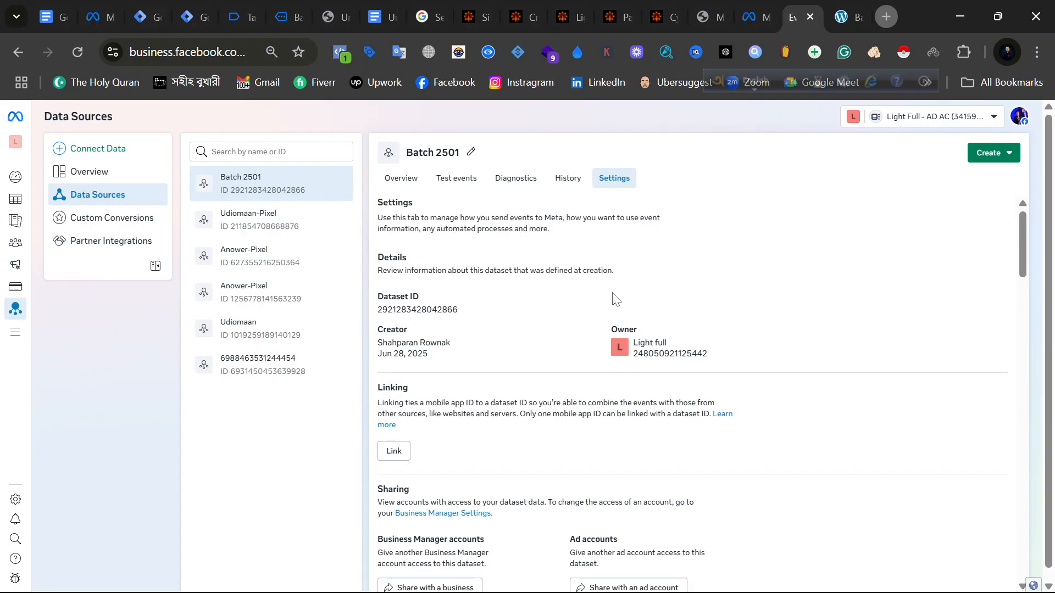
pyautogui.scroll(-6, 614, 299)
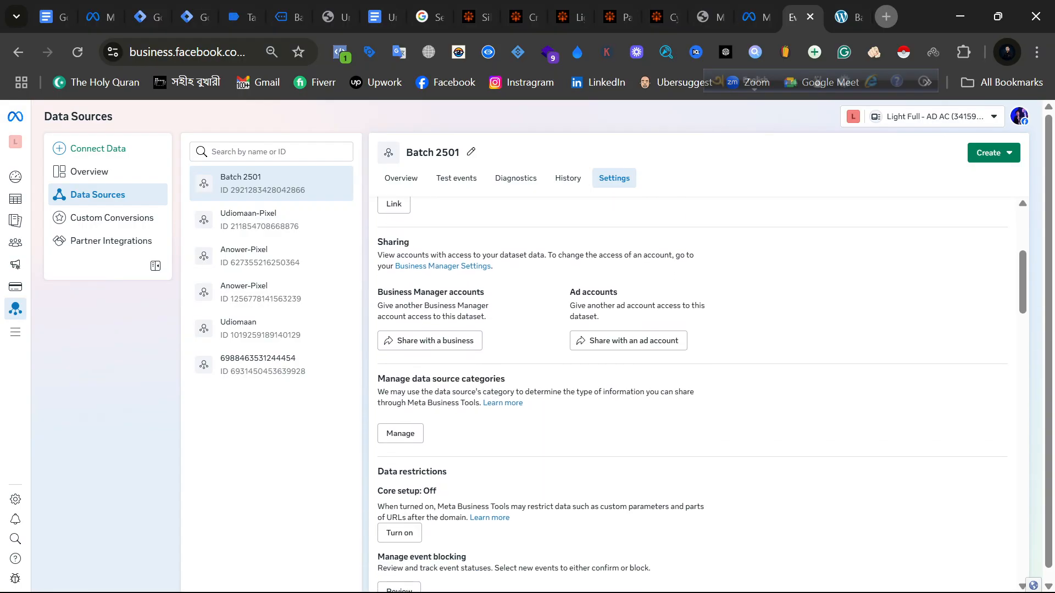
pyautogui.scroll(-5, 614, 299)
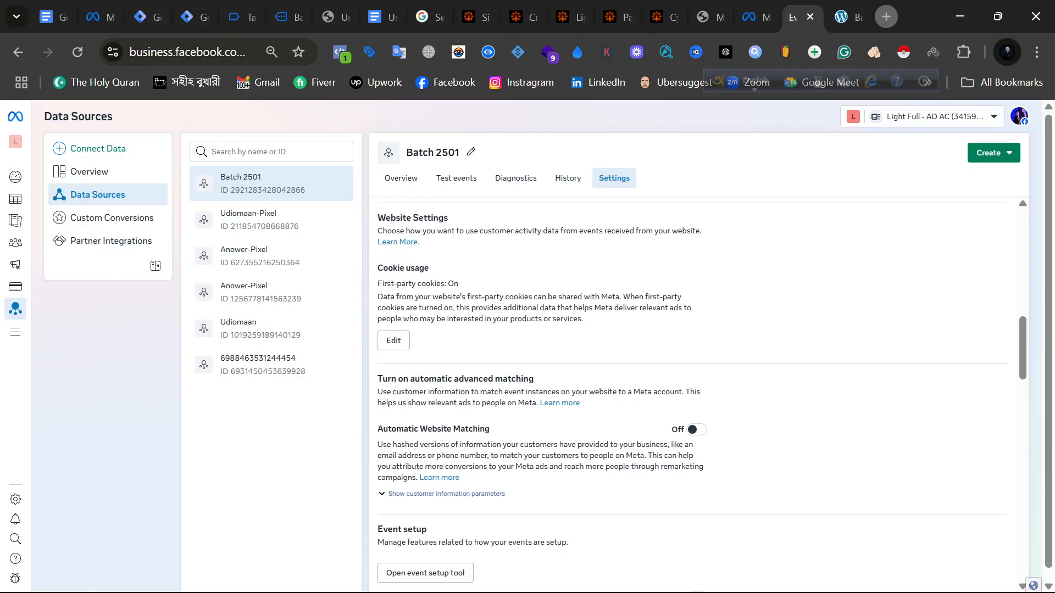
pyautogui.moveTo(383, 429); pyautogui.dragTo(491, 429)
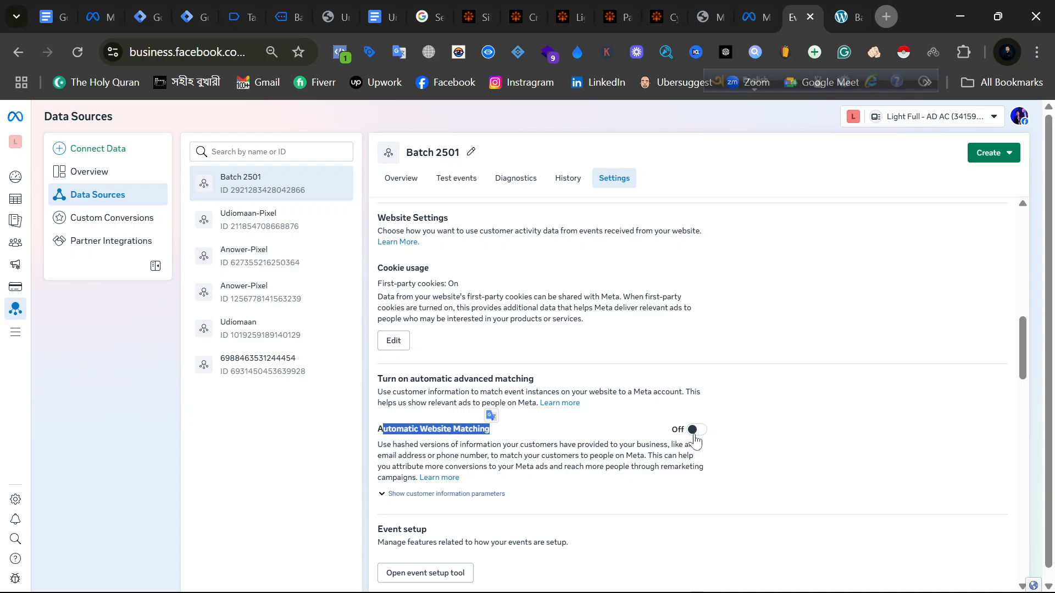
pyautogui.click(473, 496)
pyautogui.scroll(-3, 541, 482)
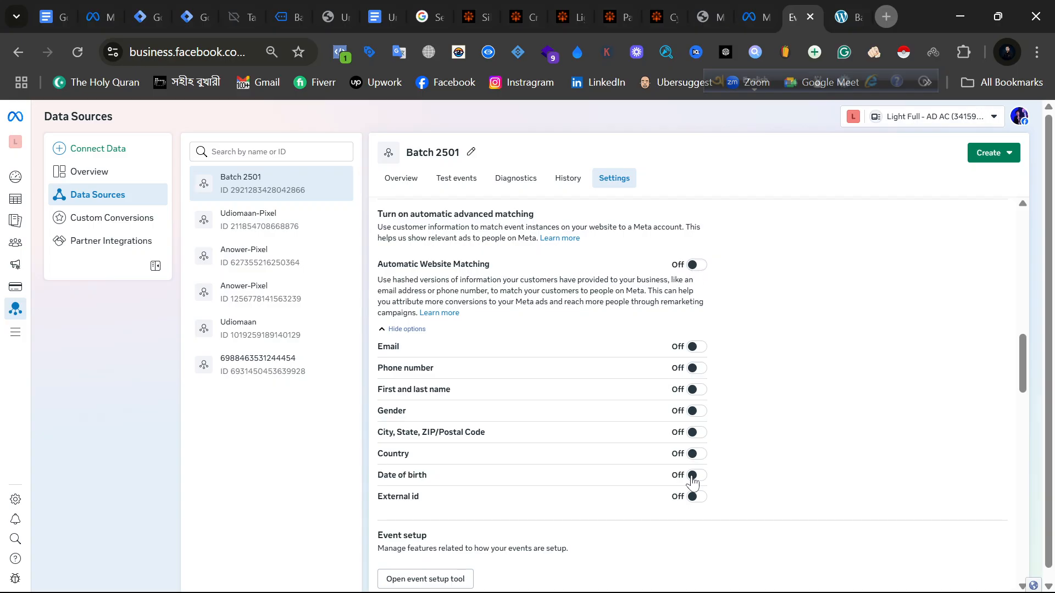
pyautogui.click(695, 268)
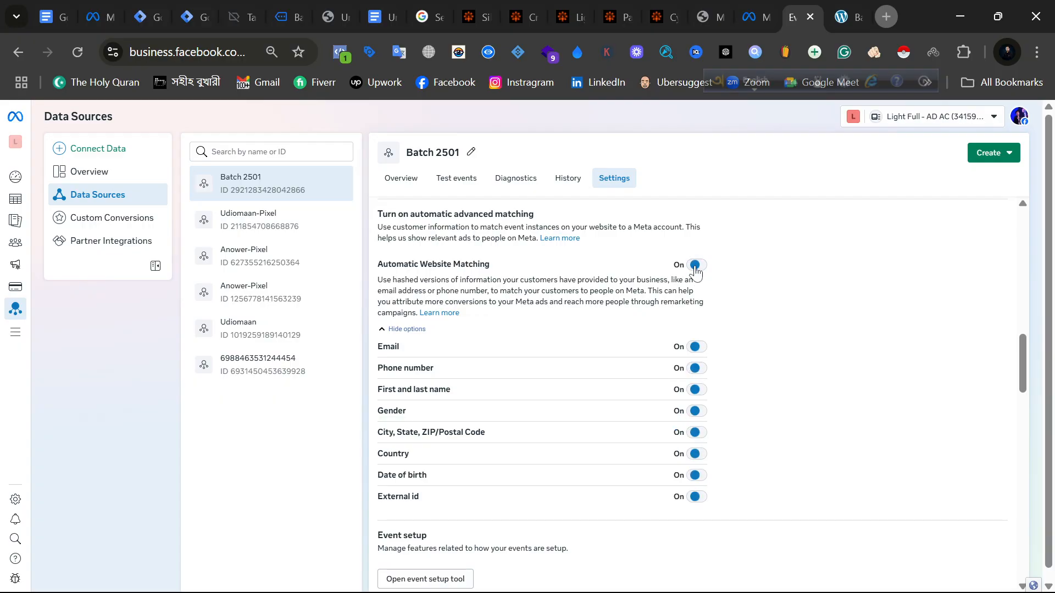
pyautogui.scroll(2, 694, 265)
pyautogui.rightClick(694, 265)
pyautogui.click(673, 333)
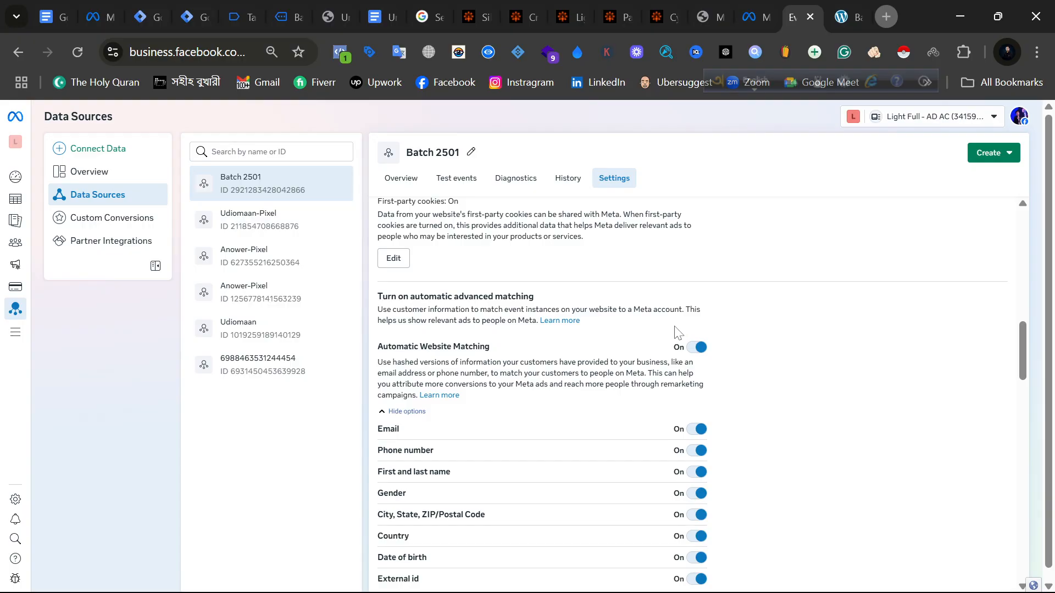
# View the source code of the Events Manager page and skim it from start to end.
pyautogui.rightClick(729, 309)
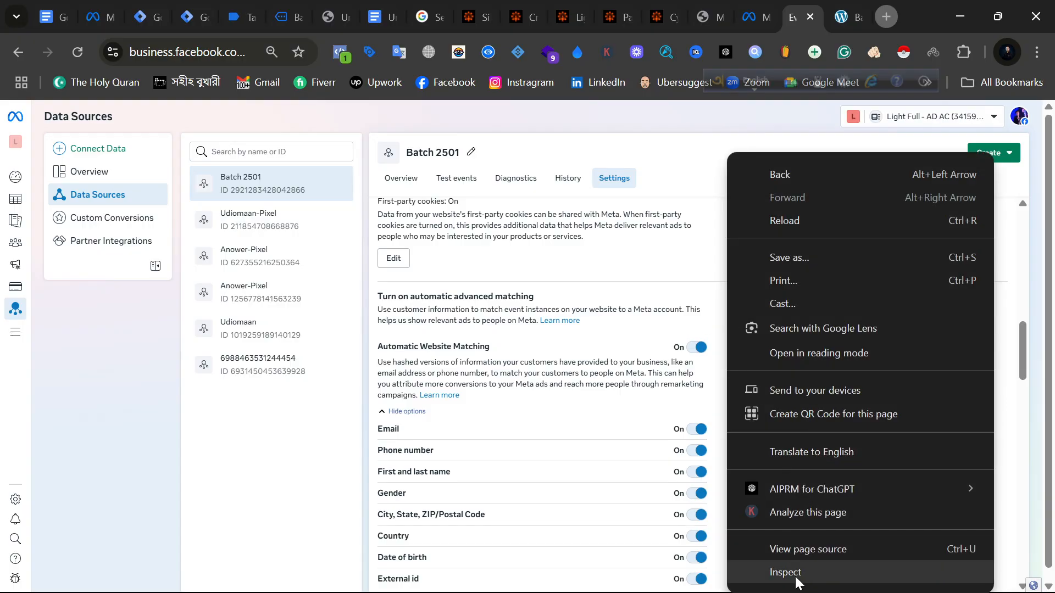
pyautogui.click(791, 548)
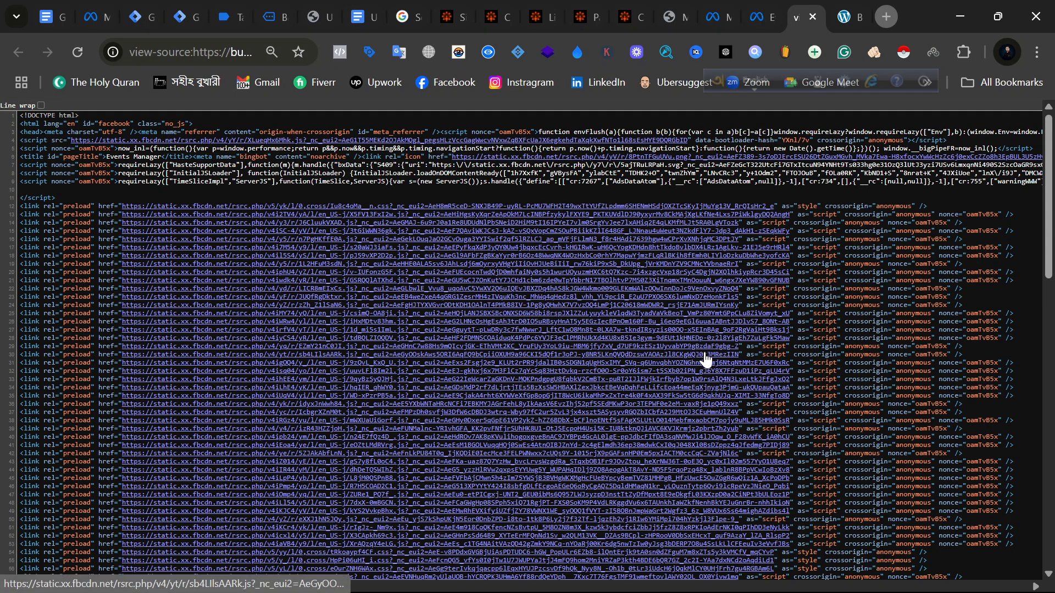
pyautogui.scroll(-7, 703, 358)
pyautogui.scroll(-5, 707, 360)
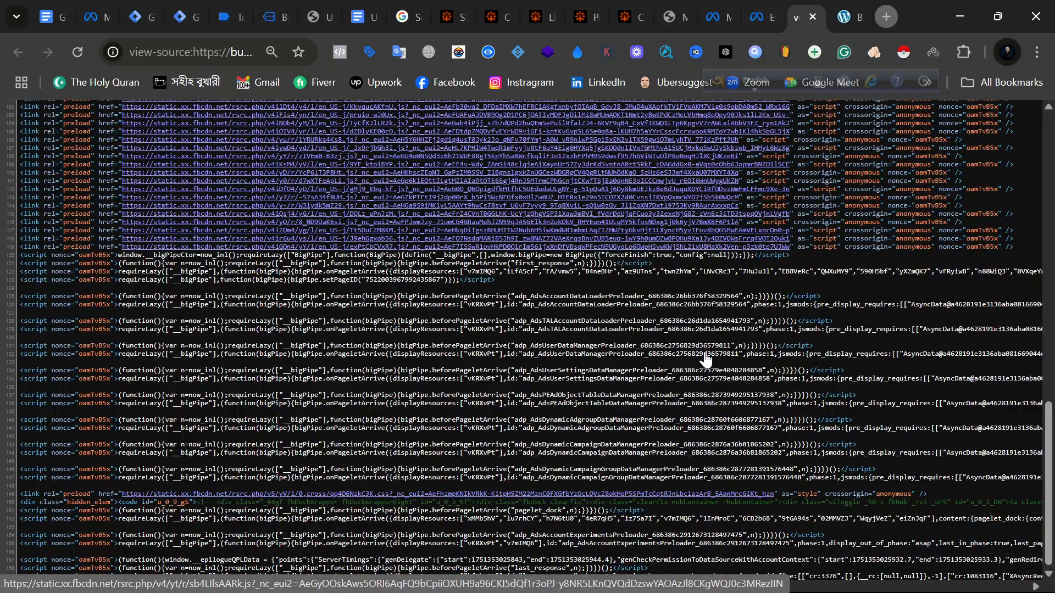
pyautogui.scroll(9, 706, 360)
pyautogui.scroll(3, 704, 357)
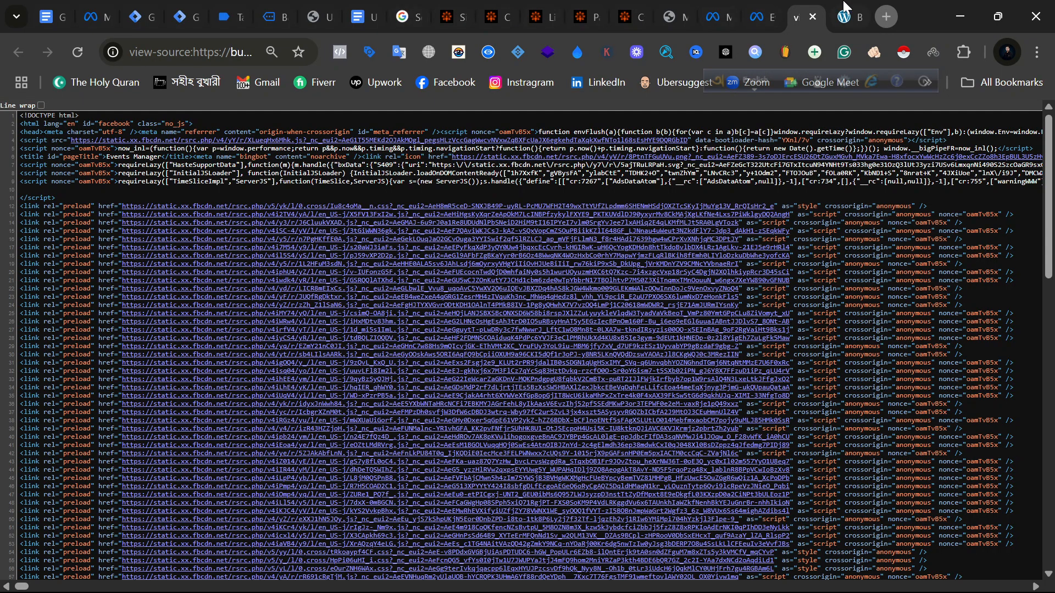
# Inspect the store's home page with the browser's developer tools and check its network activity.
pyautogui.click(846, 6)
pyautogui.rightClick(715, 220)
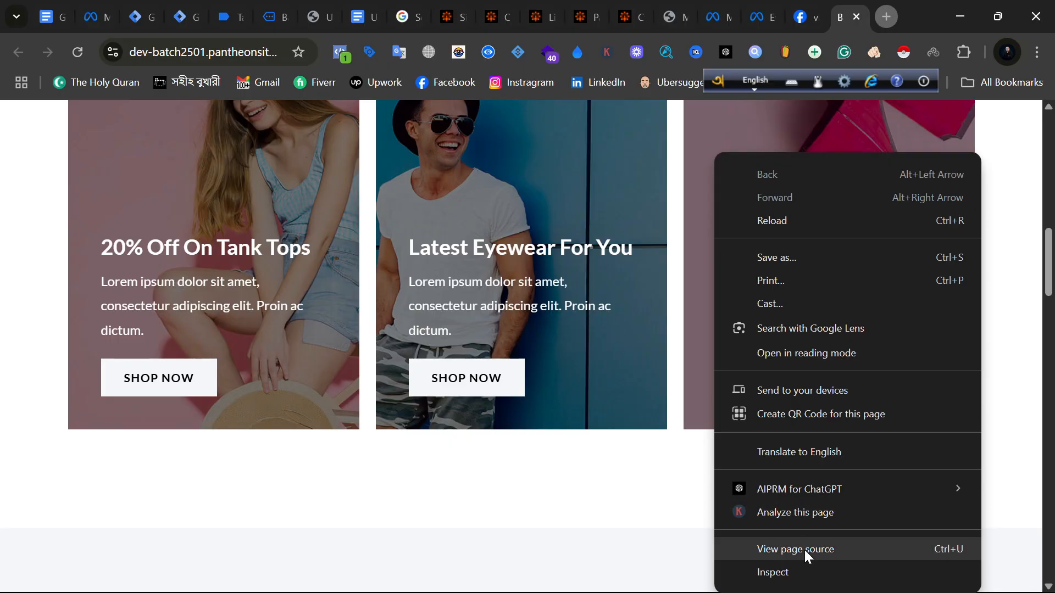
pyautogui.click(798, 574)
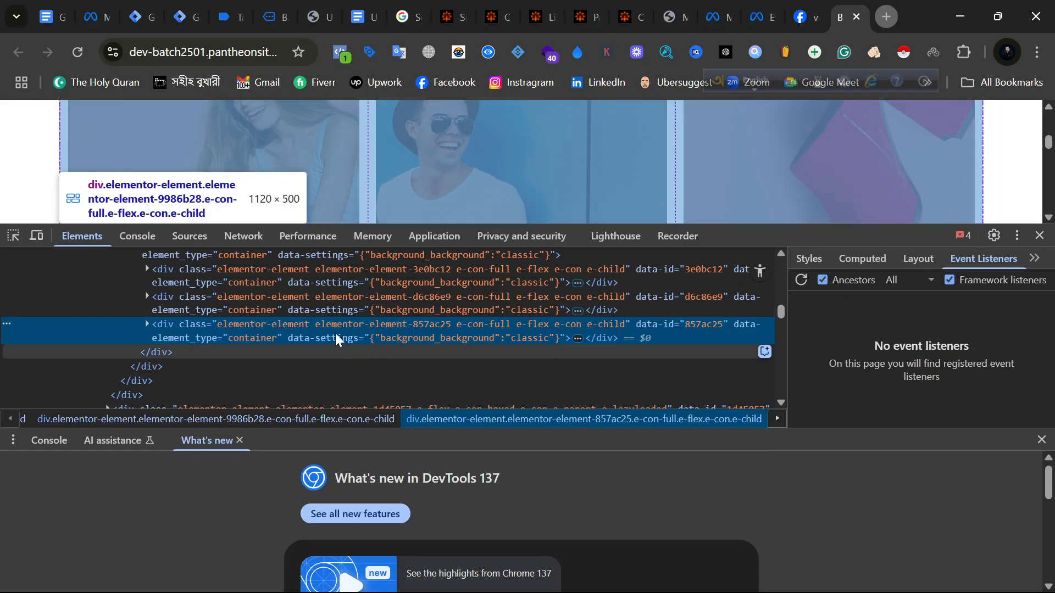
pyautogui.click(246, 237)
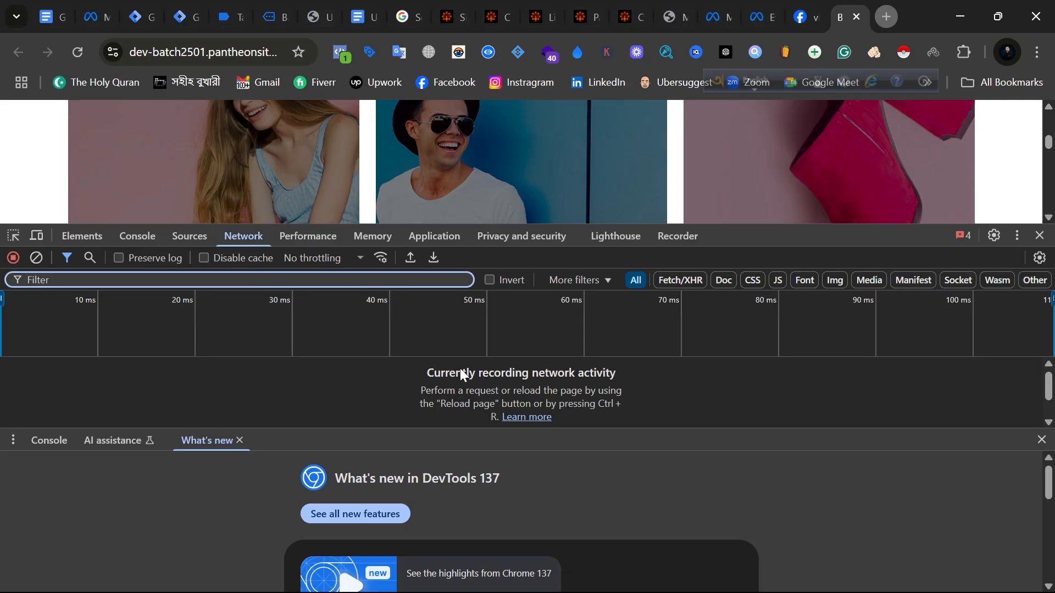
pyautogui.scroll(-1, 521, 404)
pyautogui.scroll(1, 520, 404)
pyautogui.scroll(-1, 522, 404)
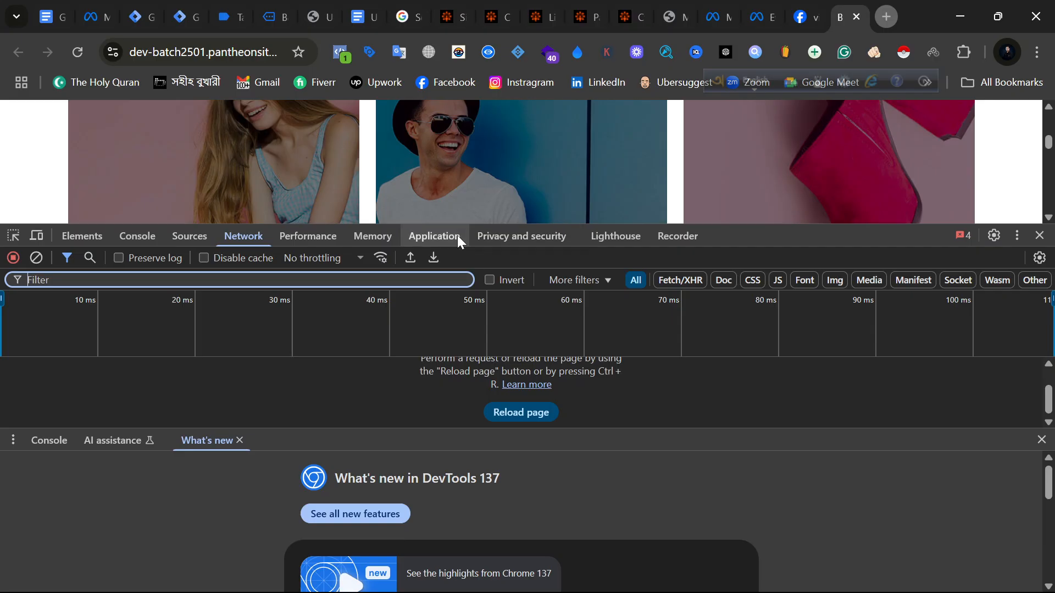
# Examine the store page's memory profiling options, element markup, console messages and loaded source files.
pyautogui.click(373, 235)
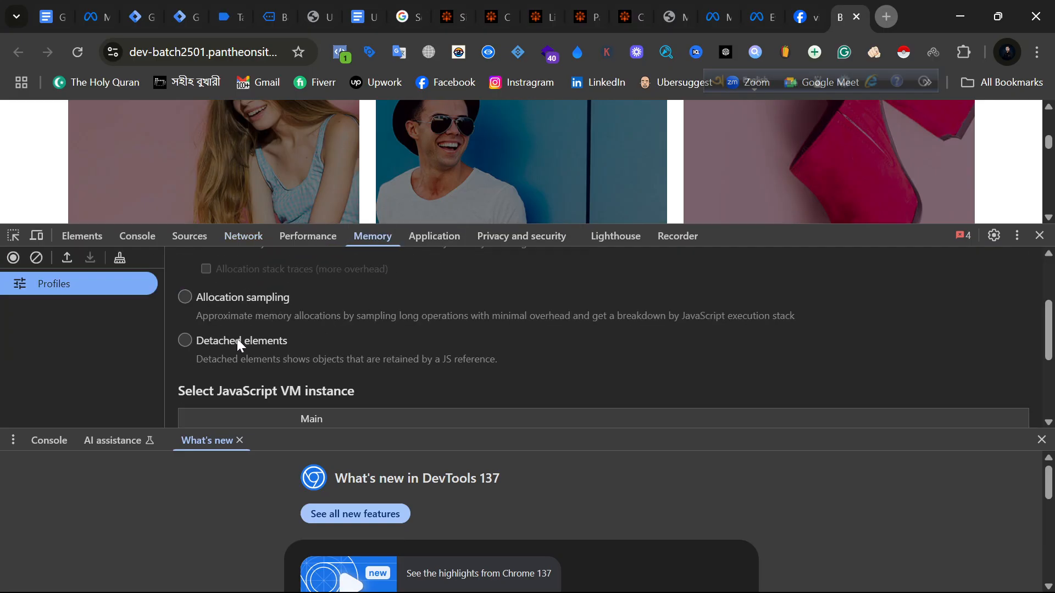
pyautogui.scroll(-2, 272, 324)
pyautogui.scroll(-2, 274, 325)
pyautogui.scroll(5, 273, 324)
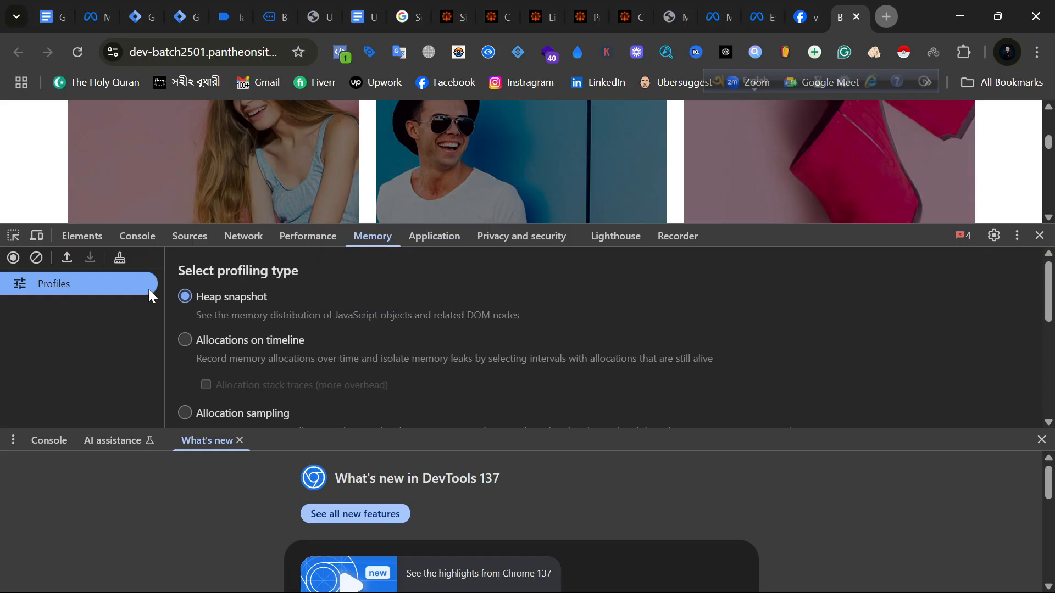
pyautogui.click(94, 237)
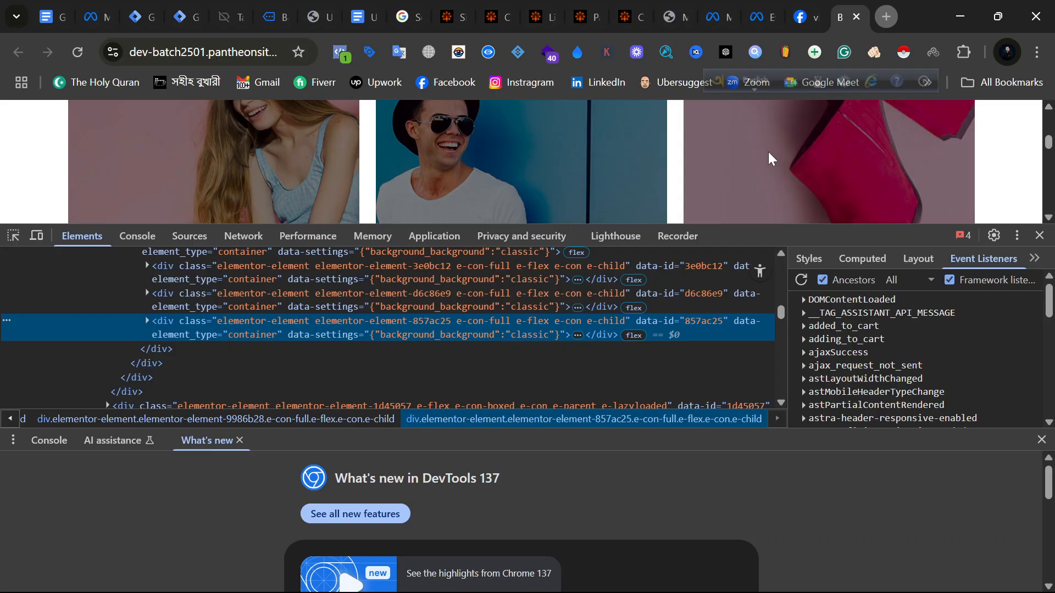
pyautogui.click(139, 239)
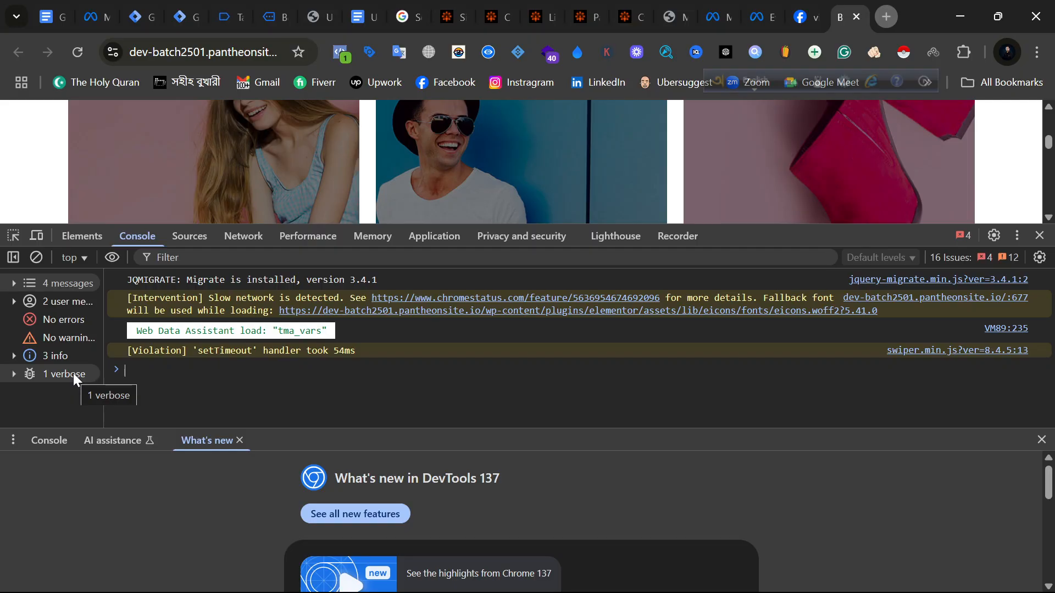
pyautogui.click(191, 237)
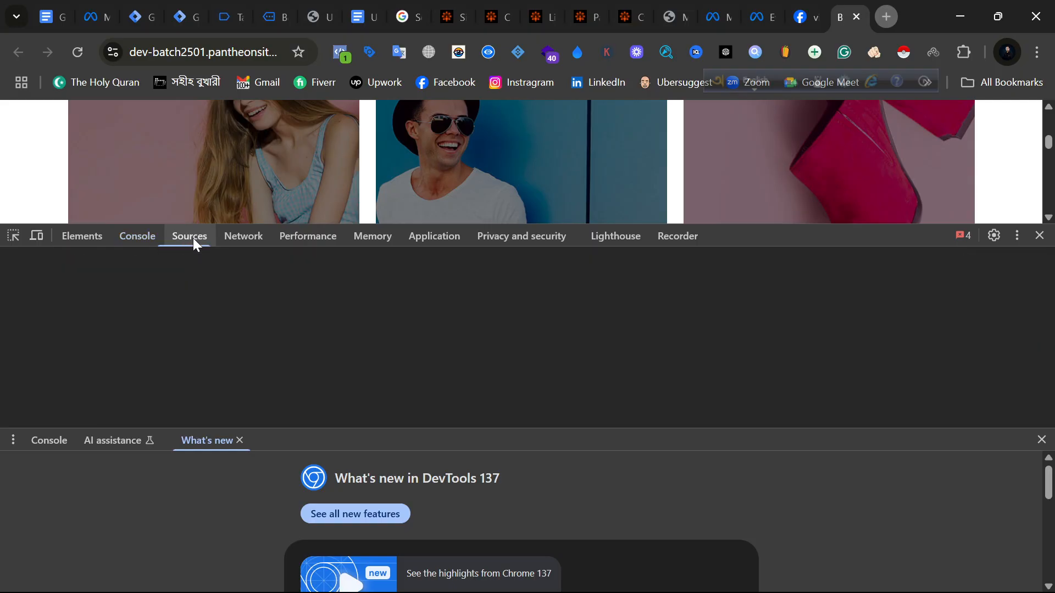
pyautogui.scroll(-2, 101, 361)
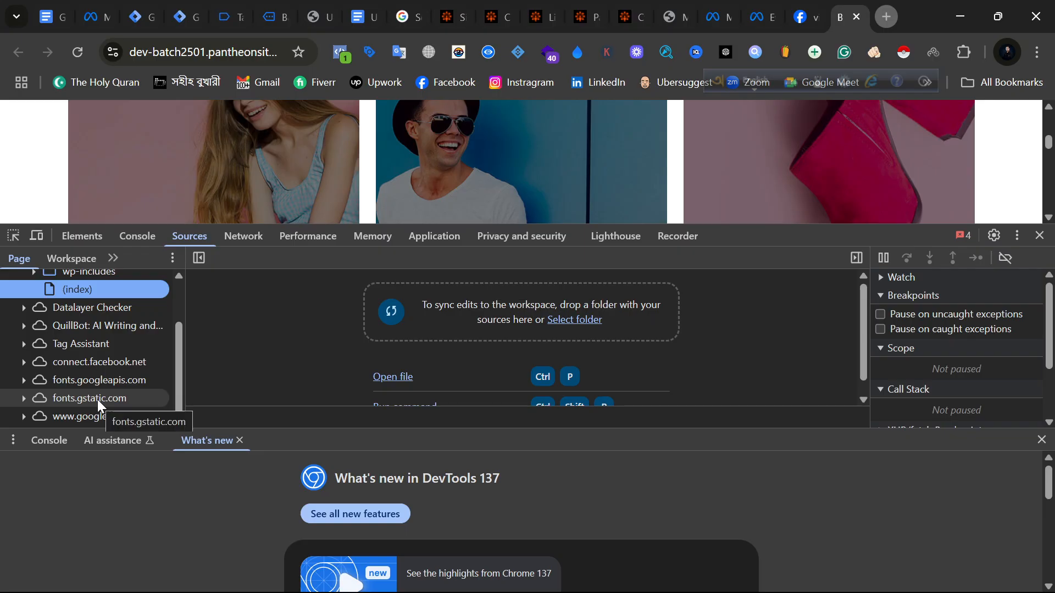
# Review the store page's loaded sources, network activity, performance metrics and cookie storage in the developer tools.
pyautogui.scroll(3, 98, 341)
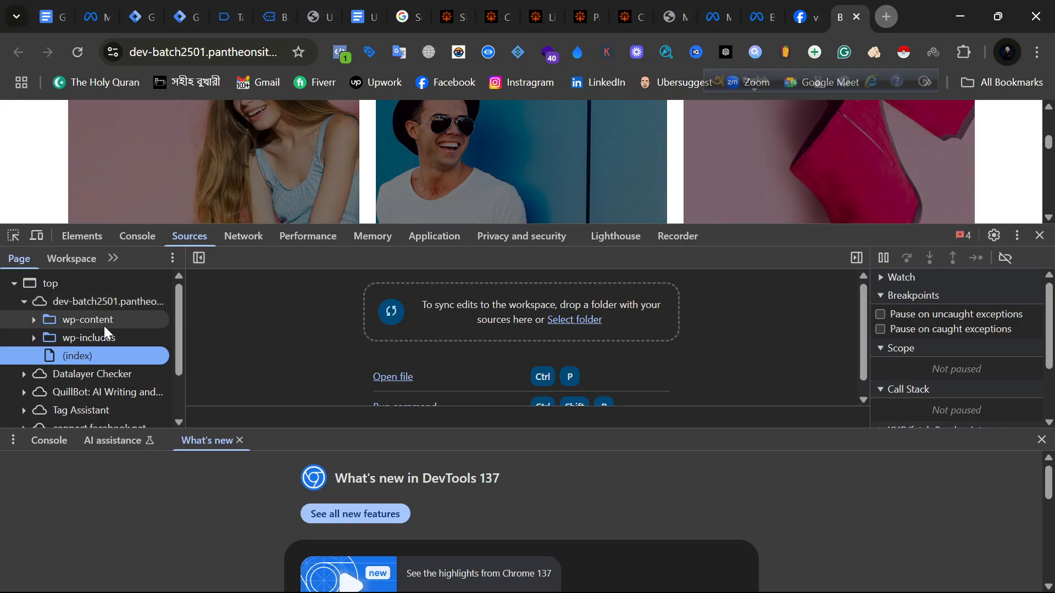
pyautogui.click(243, 237)
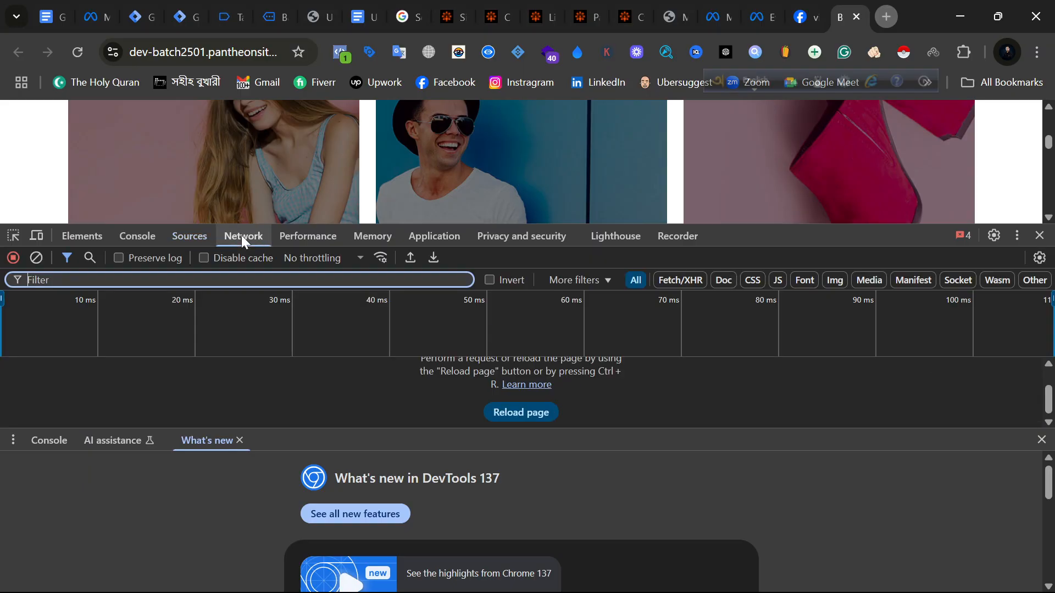
pyautogui.click(301, 237)
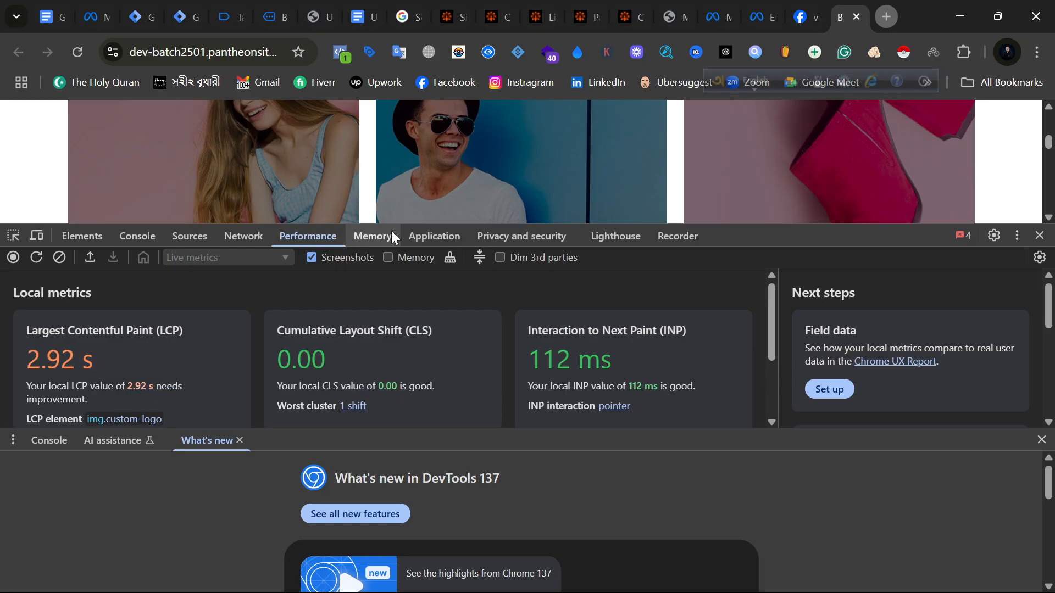
pyautogui.click(393, 238)
pyautogui.click(421, 236)
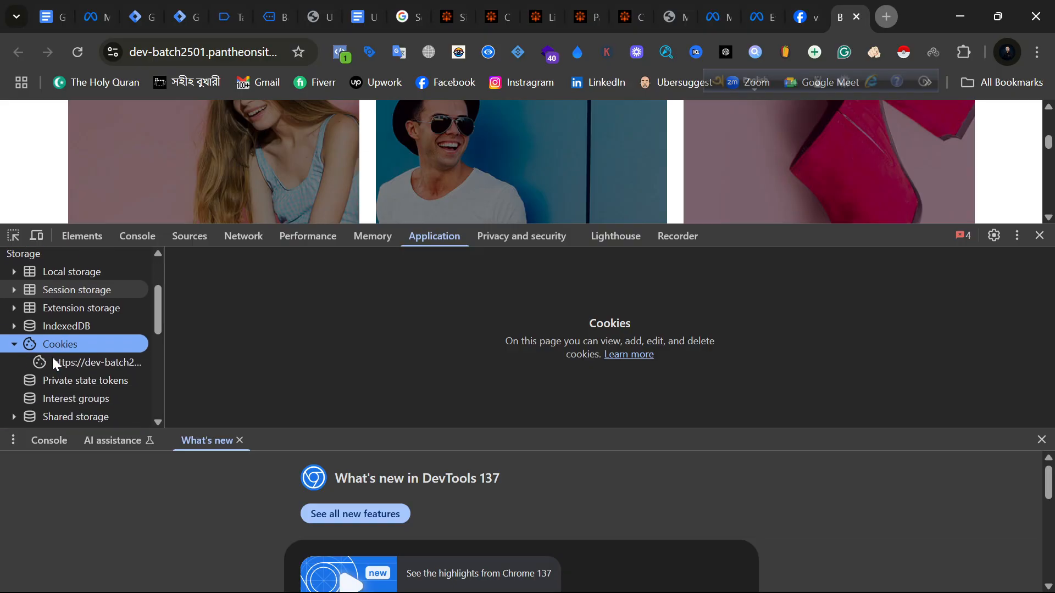
pyautogui.scroll(-1, 51, 358)
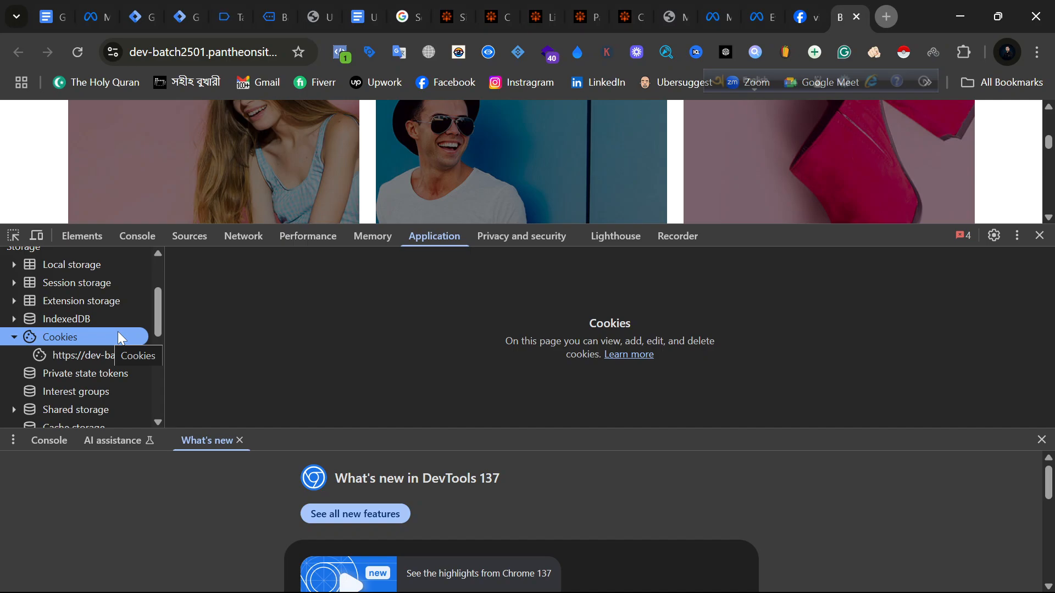
pyautogui.click(885, 18)
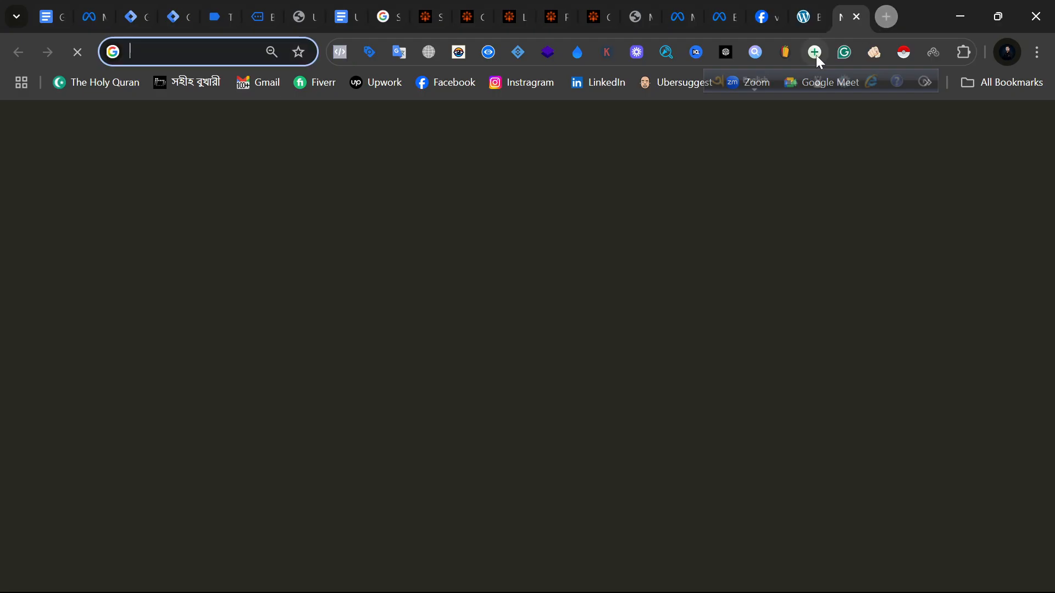
pyautogui.write('c')
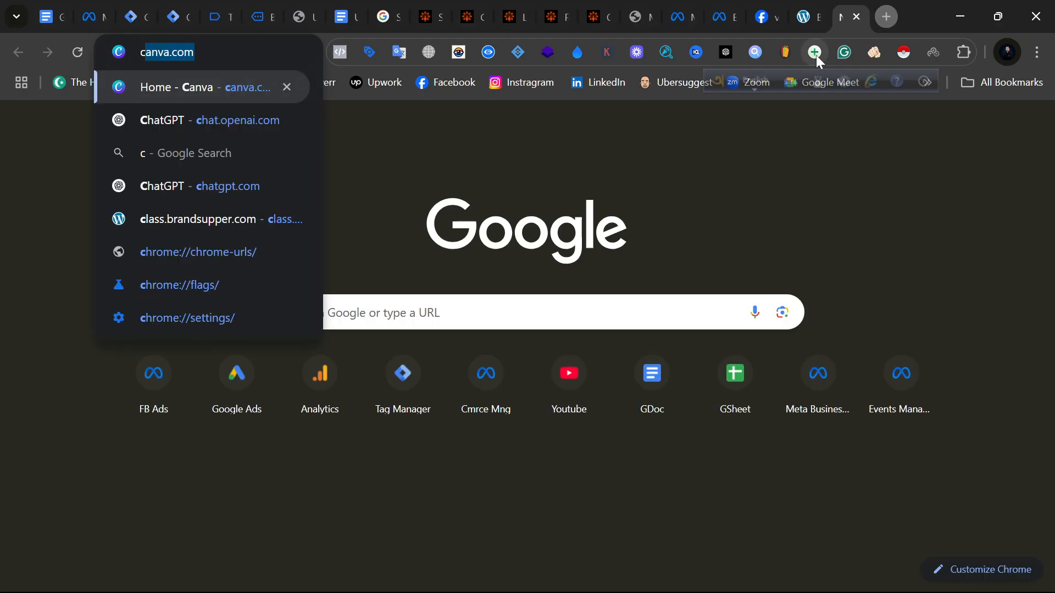
pyautogui.write('hat.openai')
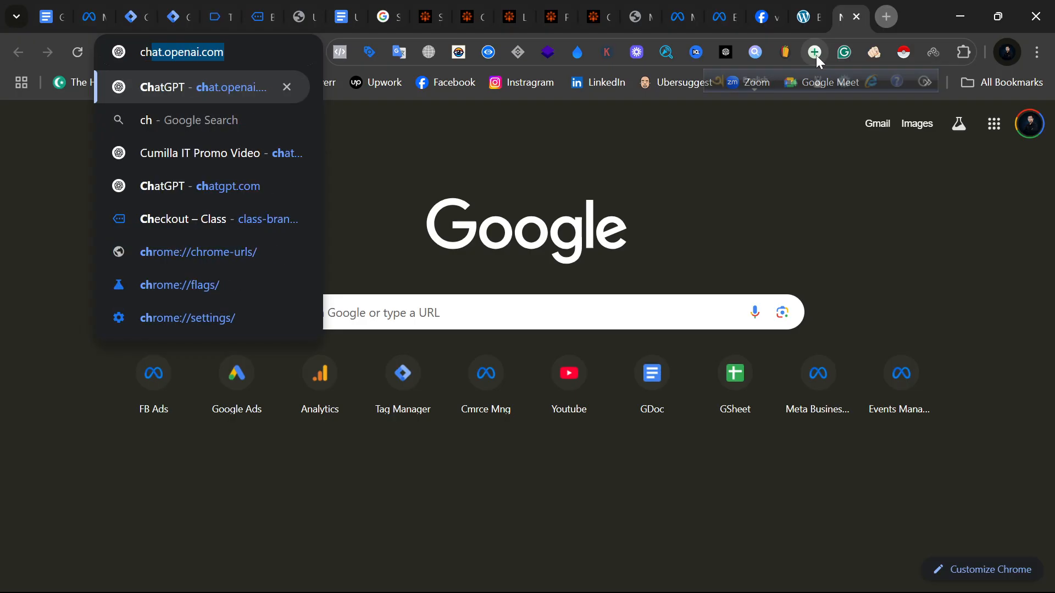
pyautogui.click(224, 51)
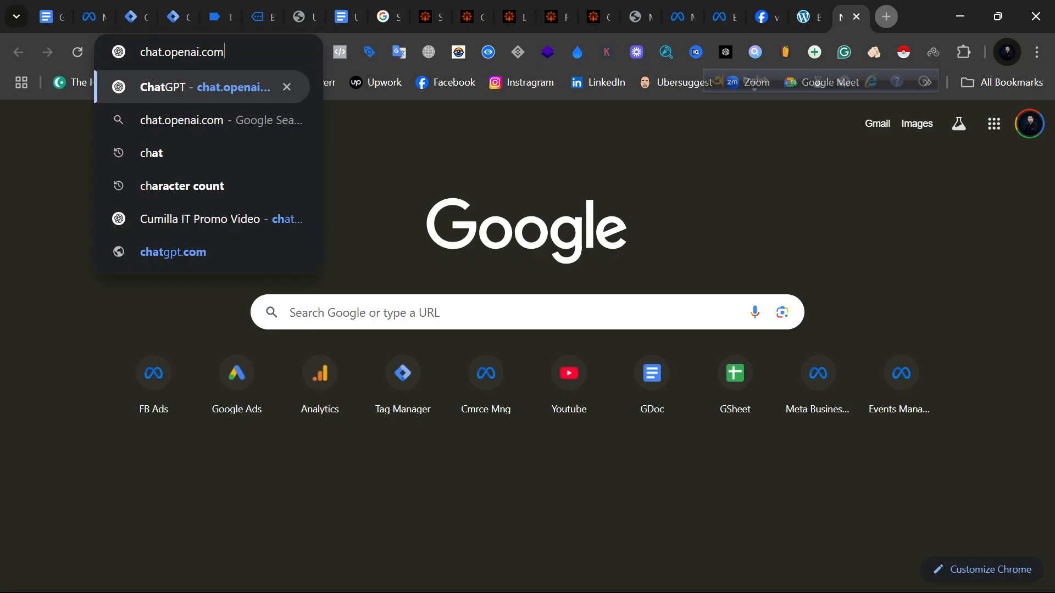
pyautogui.hotkey('ctrl', 'a')
pyautogui.press('BackSpace')
pyautogui.write('f')
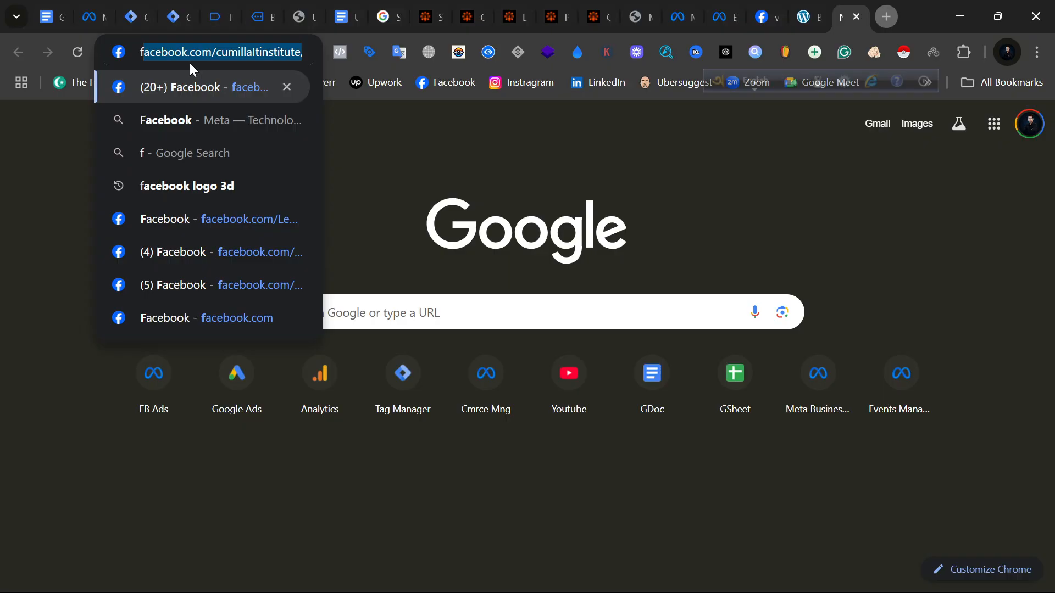
pyautogui.click(724, 211)
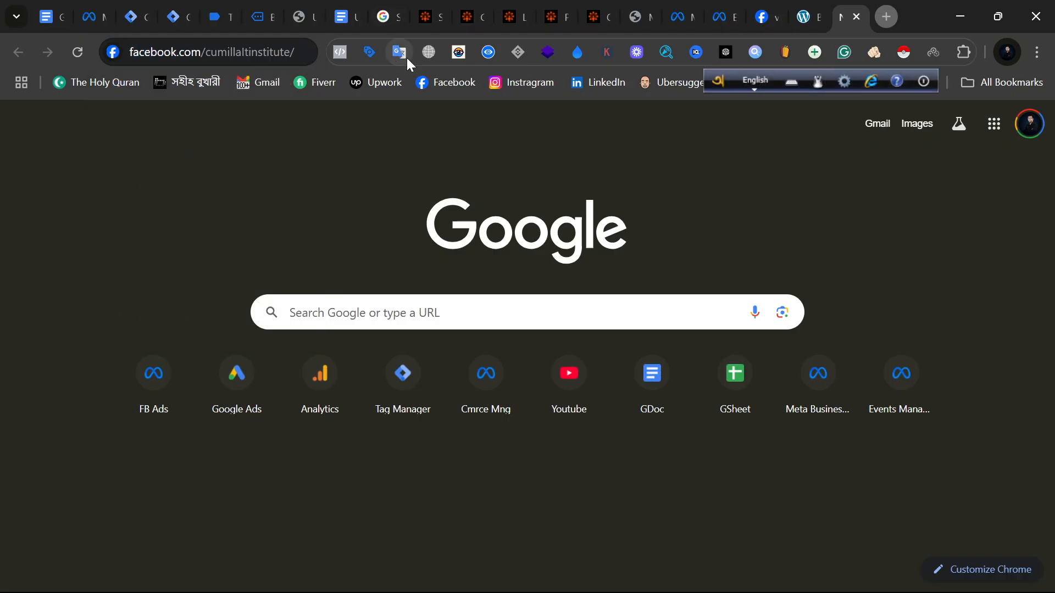
# Look through the list of installed browser extensions.
pyautogui.click(958, 52)
pyautogui.scroll(-8, 771, 324)
pyautogui.scroll(5, 776, 330)
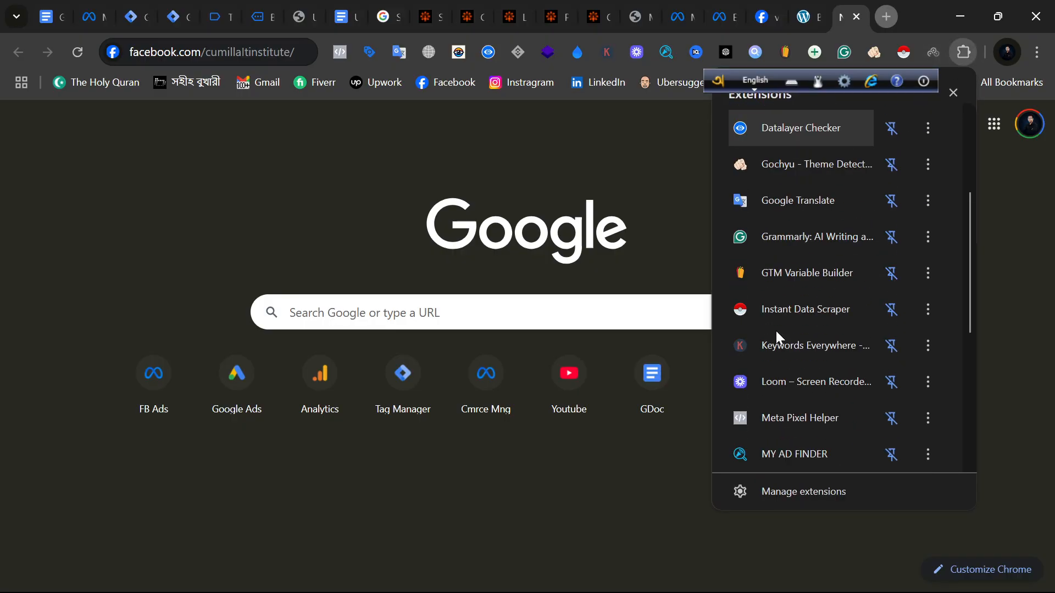
pyautogui.scroll(-6, 775, 331)
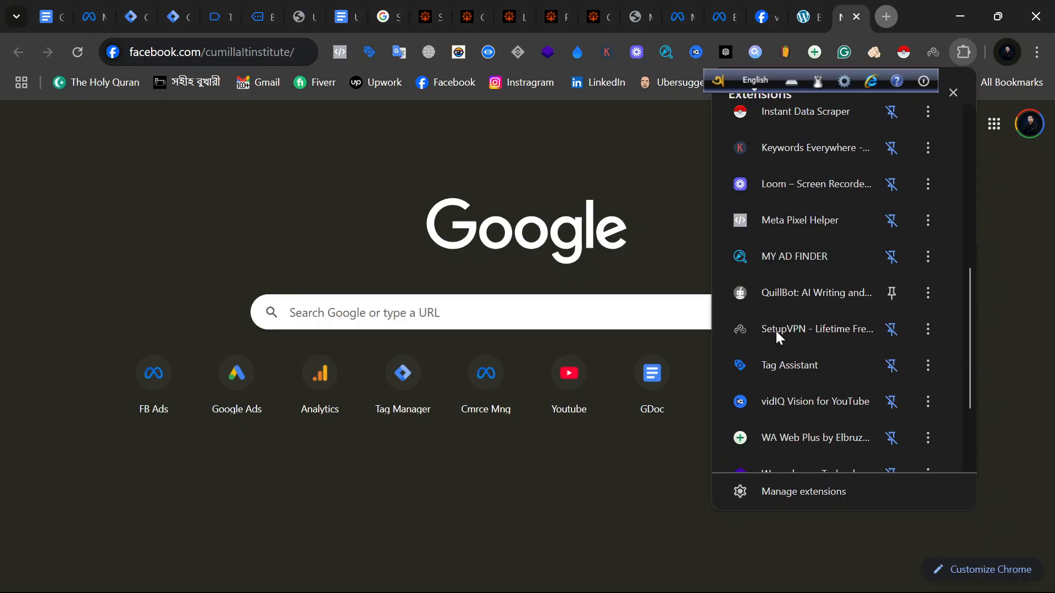
pyautogui.scroll(9, 776, 330)
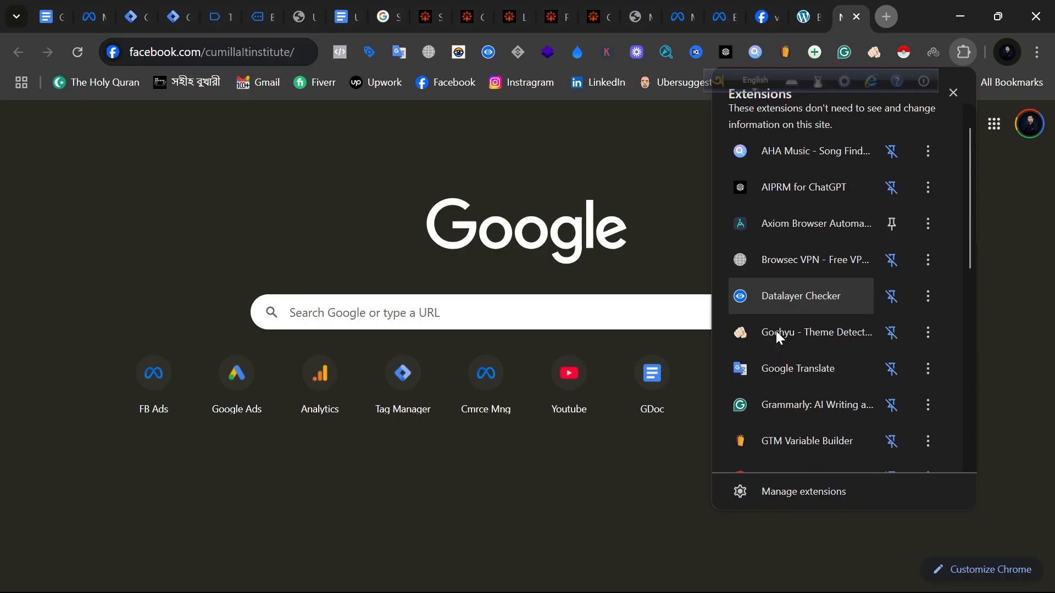
pyautogui.click(646, 207)
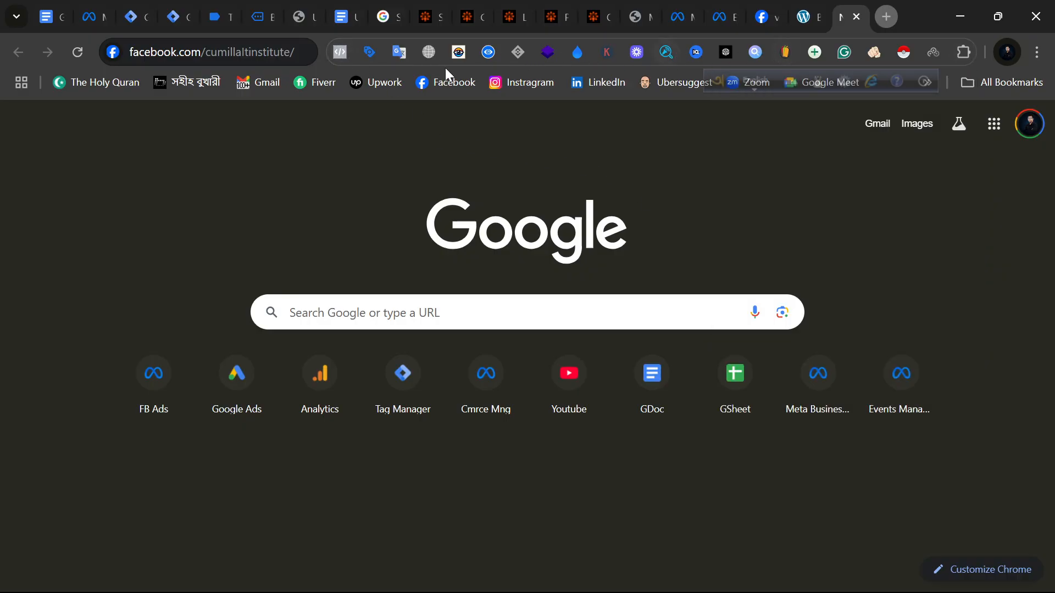
# Check the blank tab with Wappalyzer for detected technologies.
pyautogui.click(541, 54)
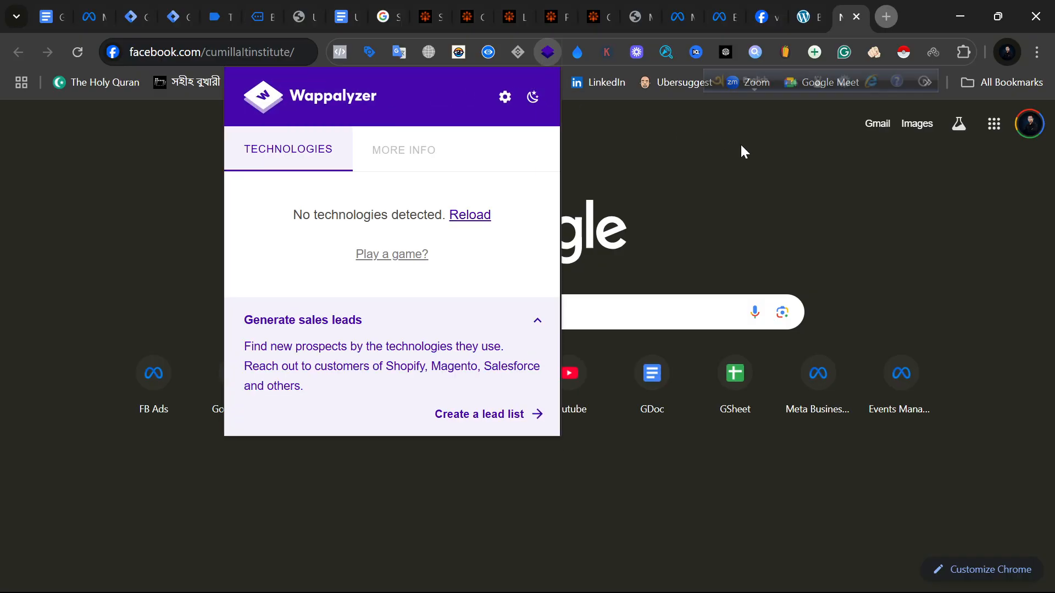
pyautogui.click(741, 147)
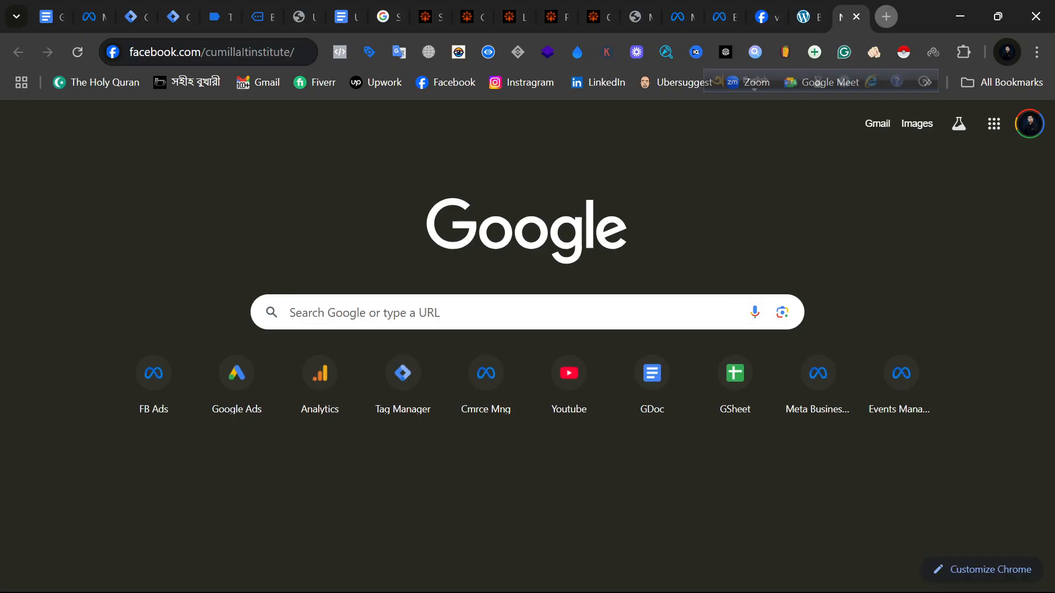
pyautogui.click(546, 61)
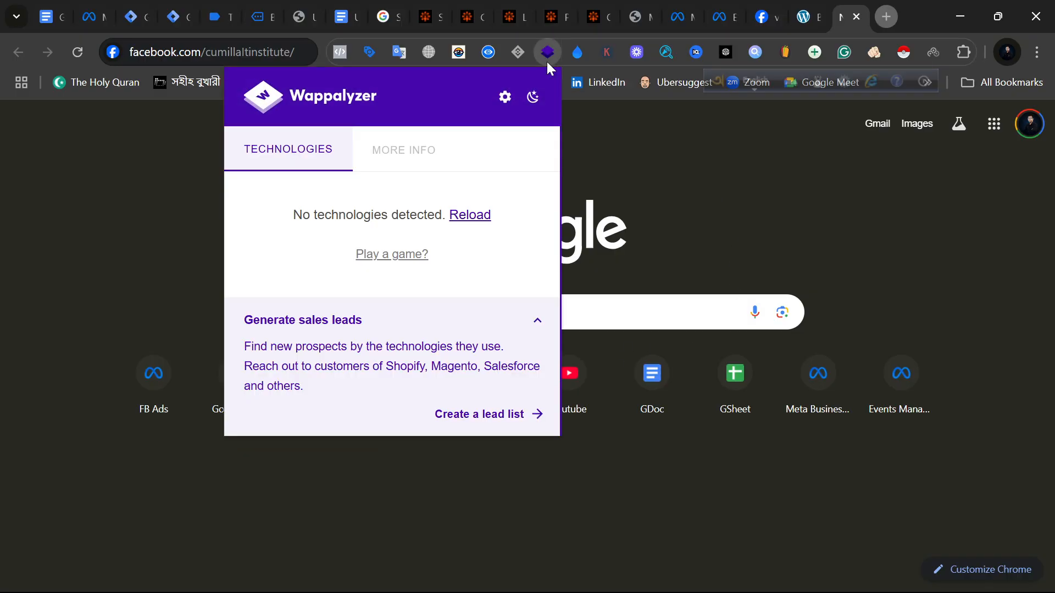
pyautogui.click(628, 159)
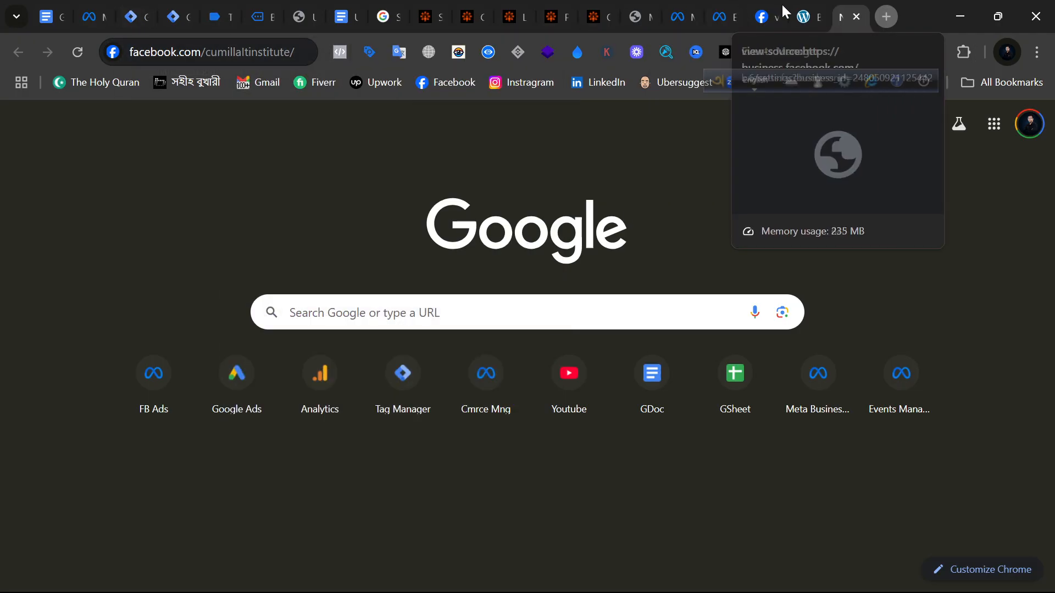
# Return to the store page and review its CMS, analytics, tag manager and other technologies in Wappalyzer.
pyautogui.click(807, 17)
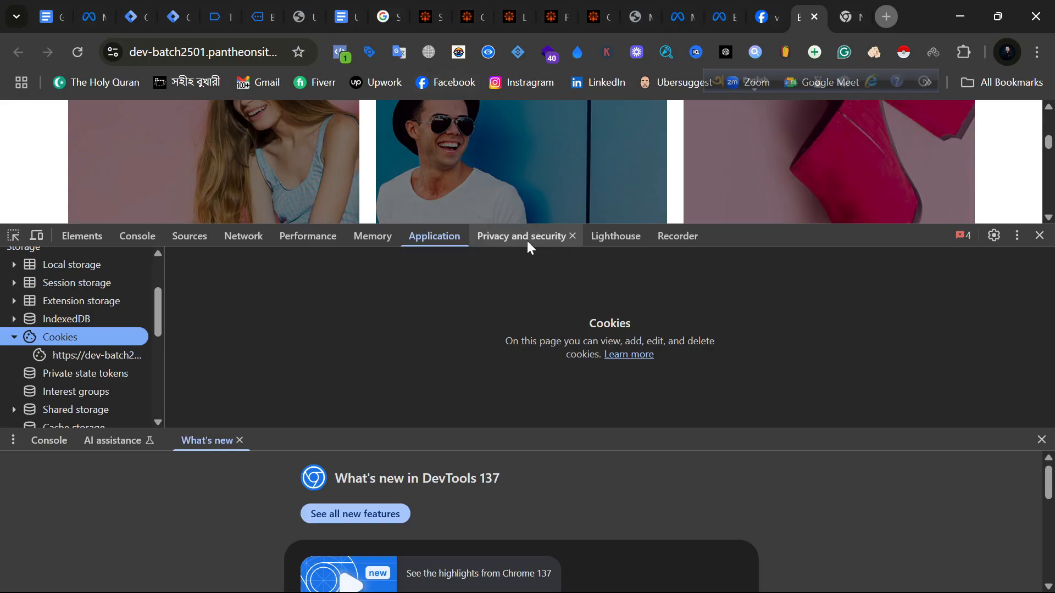
pyautogui.click(545, 57)
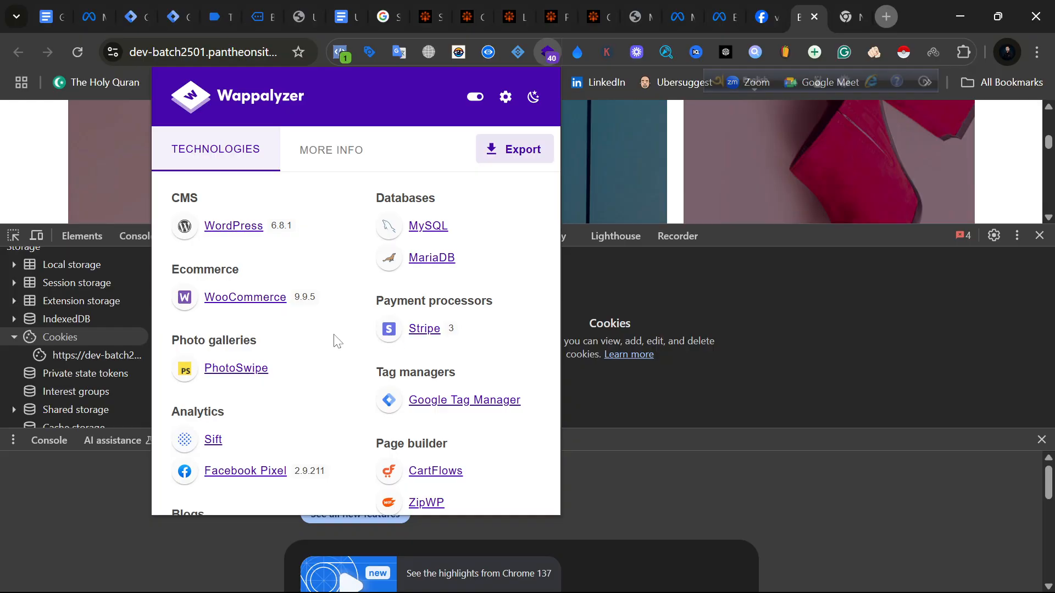
pyautogui.scroll(-3, 334, 336)
pyautogui.scroll(-7, 334, 336)
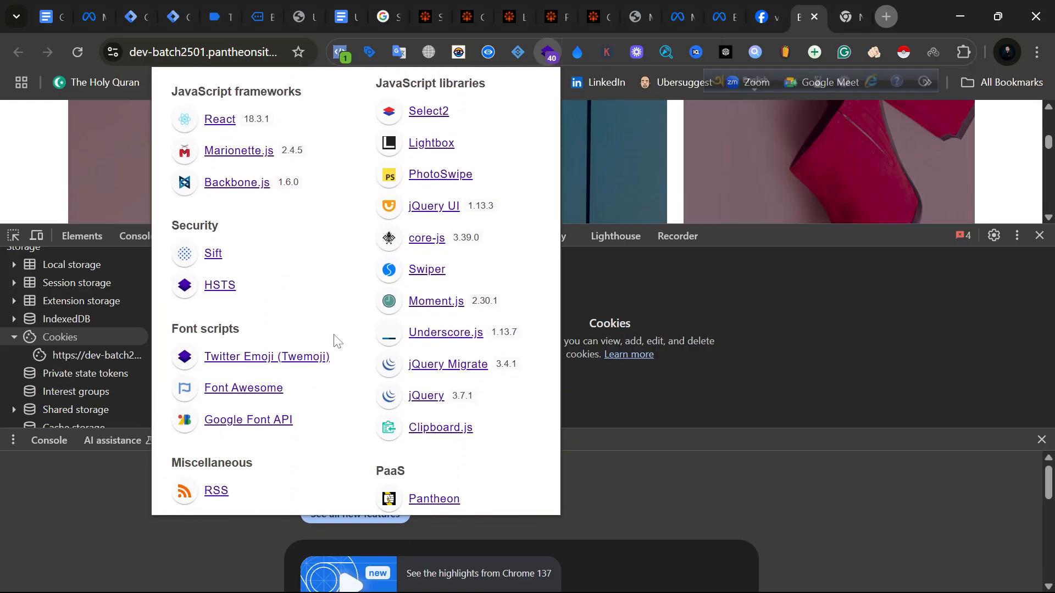
pyautogui.scroll(8, 334, 337)
pyautogui.scroll(2, 335, 341)
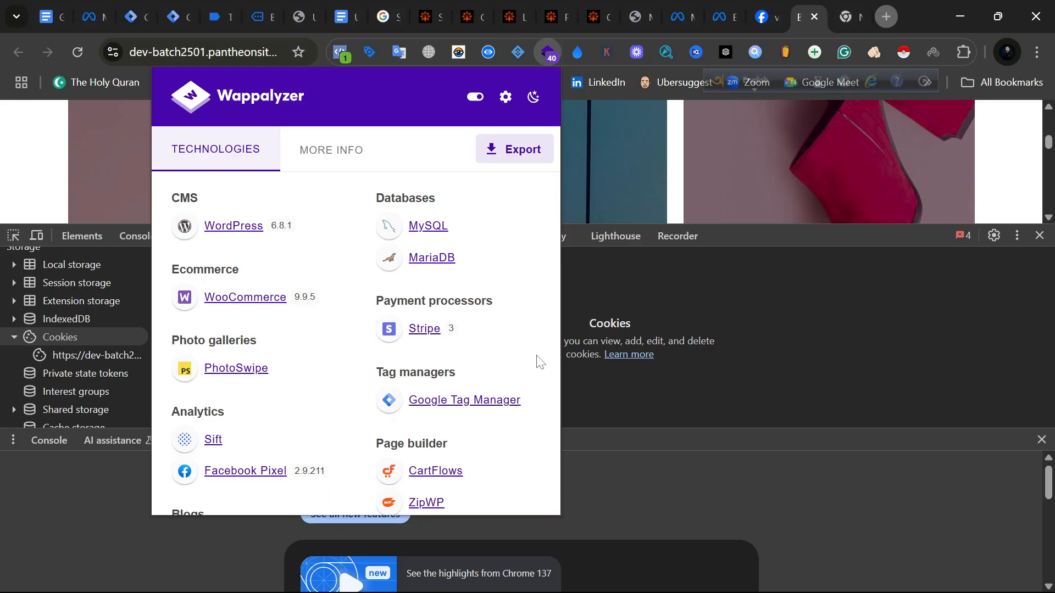
pyautogui.scroll(-3, 356, 323)
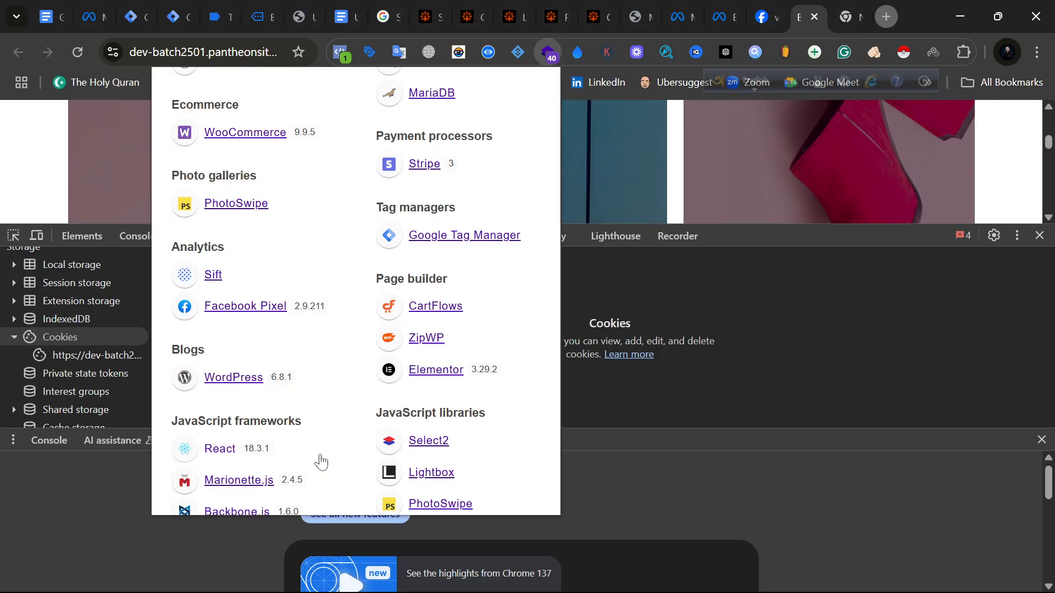
pyautogui.scroll(3, 322, 462)
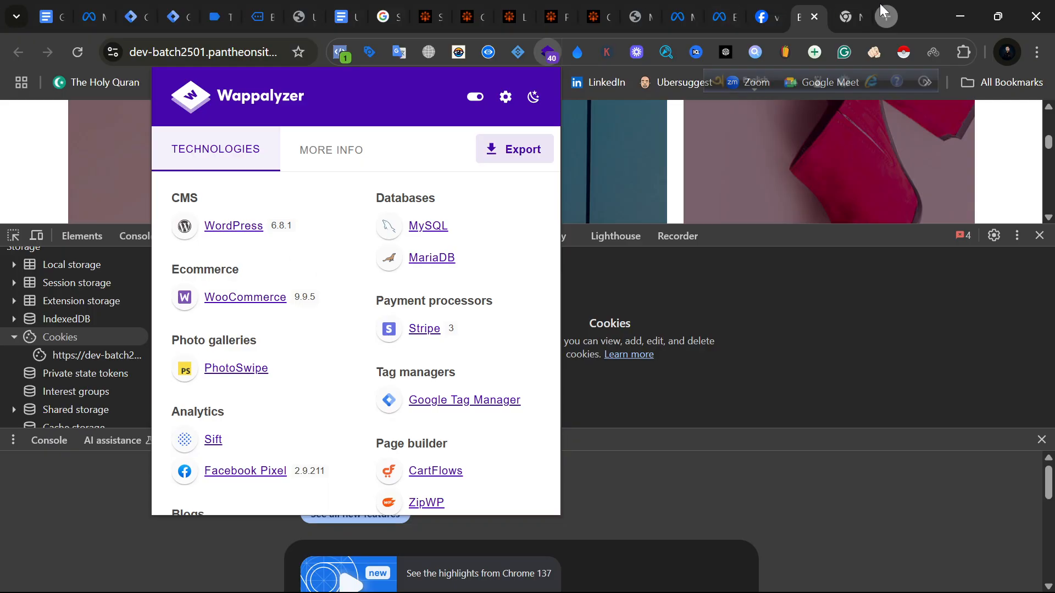
# Open the Canva home page in a new browser tab.
pyautogui.click(885, 18)
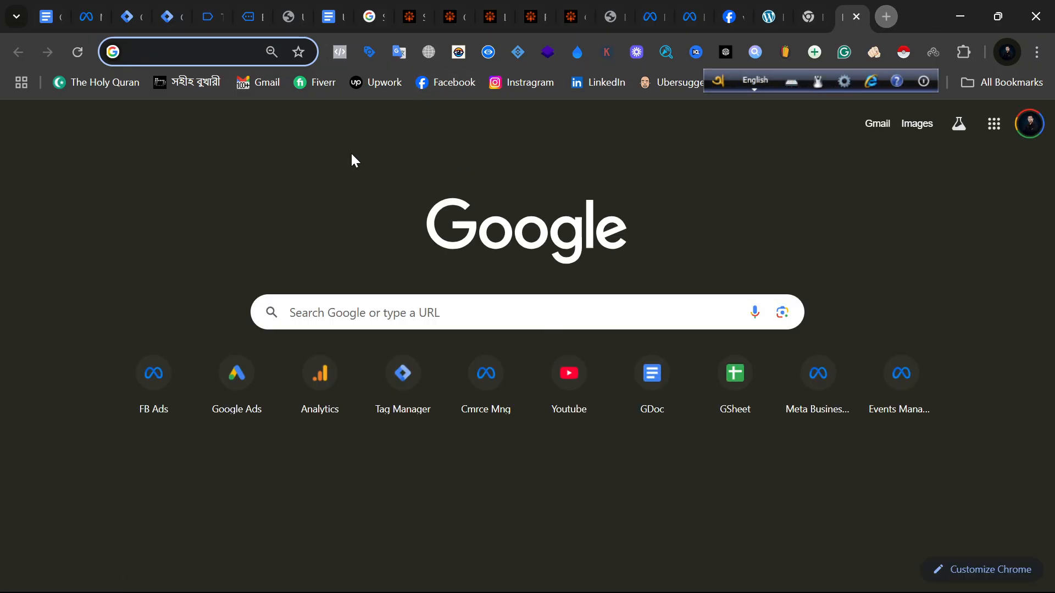
pyautogui.write('canva.com')
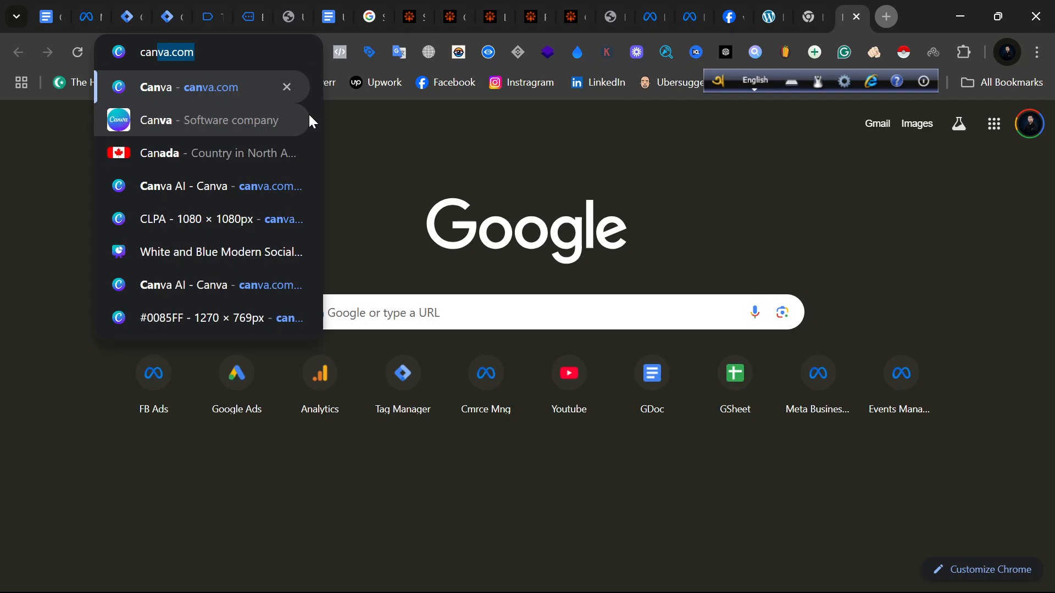
pyautogui.press('Return')
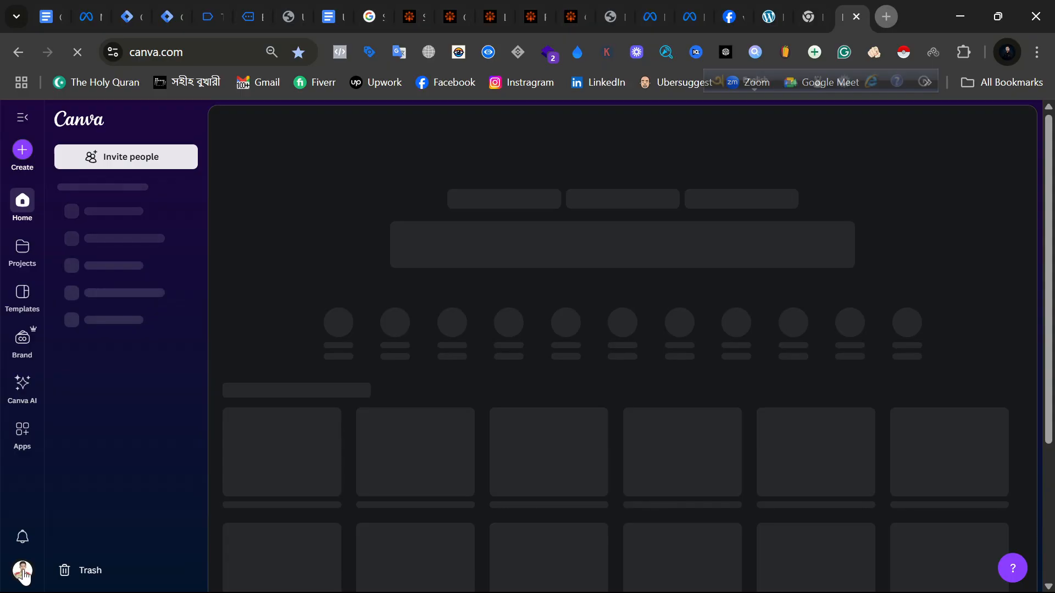
# Switch to the Digital Premium (5) team and open the seven-page "Welcome To Ads Marketers" design from the recent designs.
pyautogui.click(24, 573)
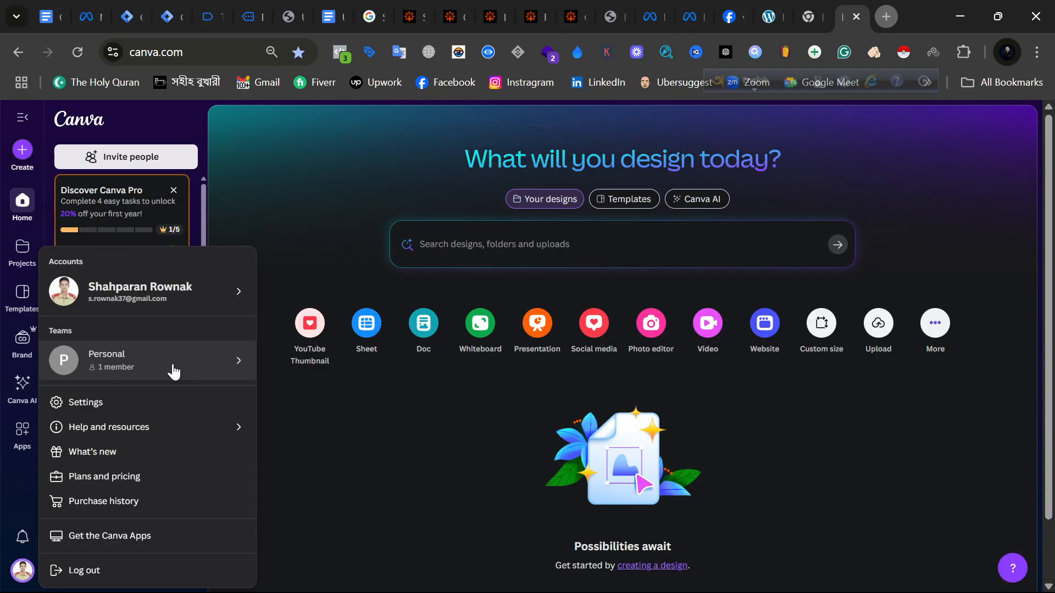
pyautogui.click(174, 372)
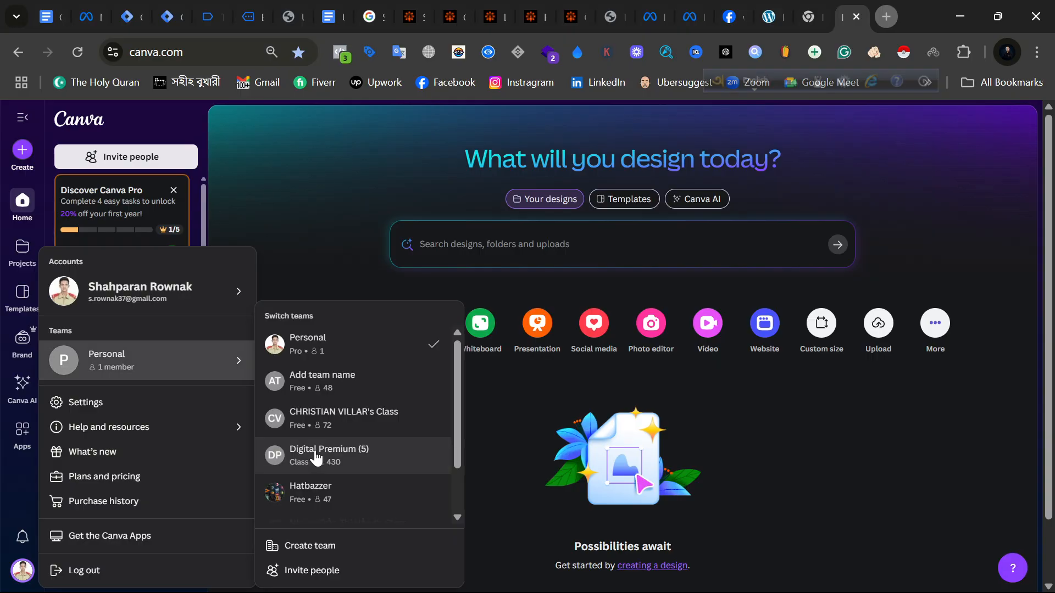
pyautogui.click(316, 456)
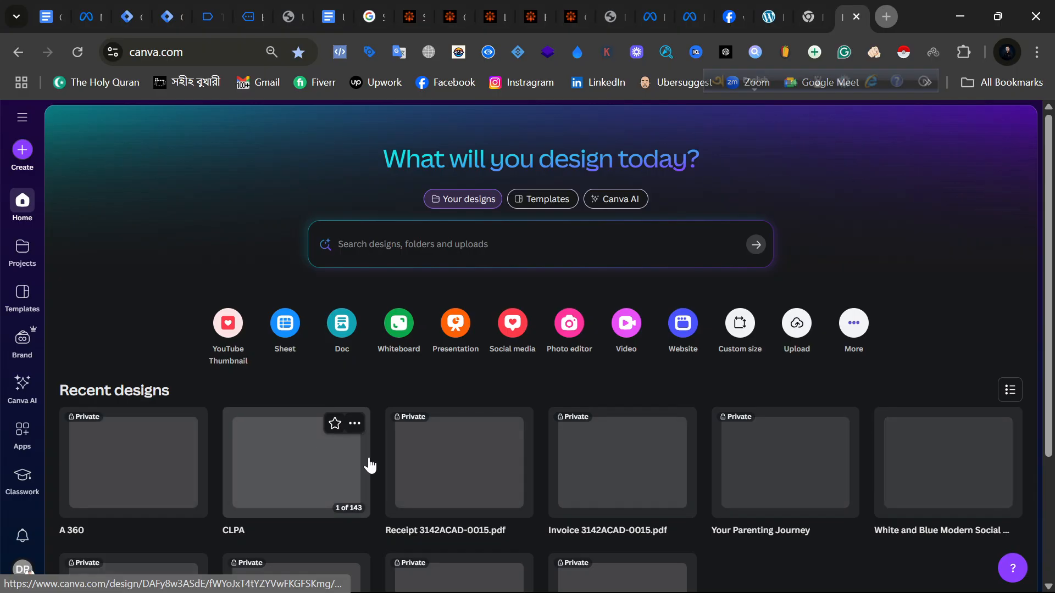
pyautogui.scroll(-2, 371, 466)
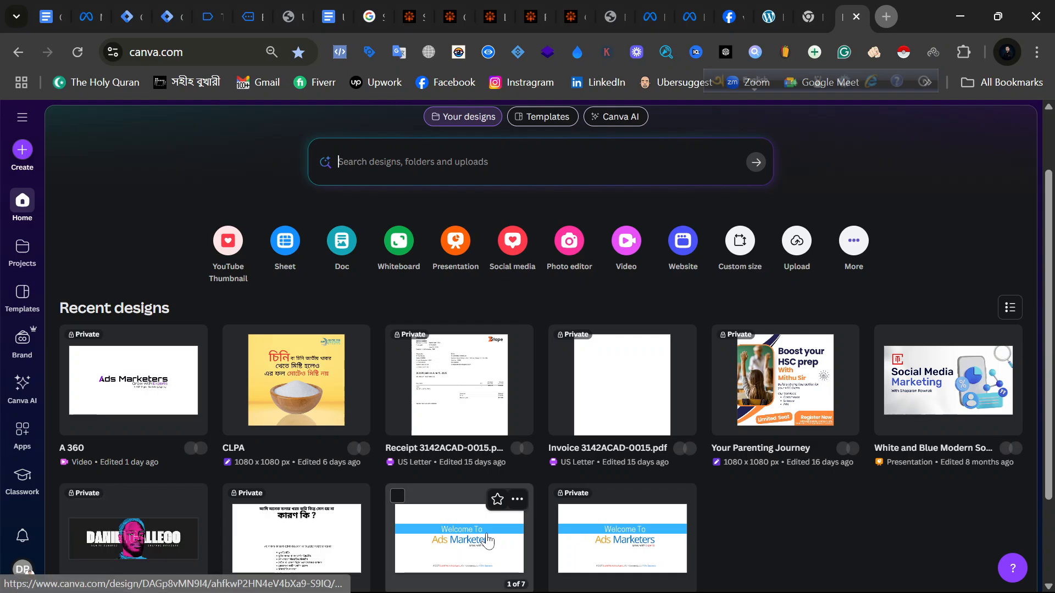
pyautogui.click(491, 541)
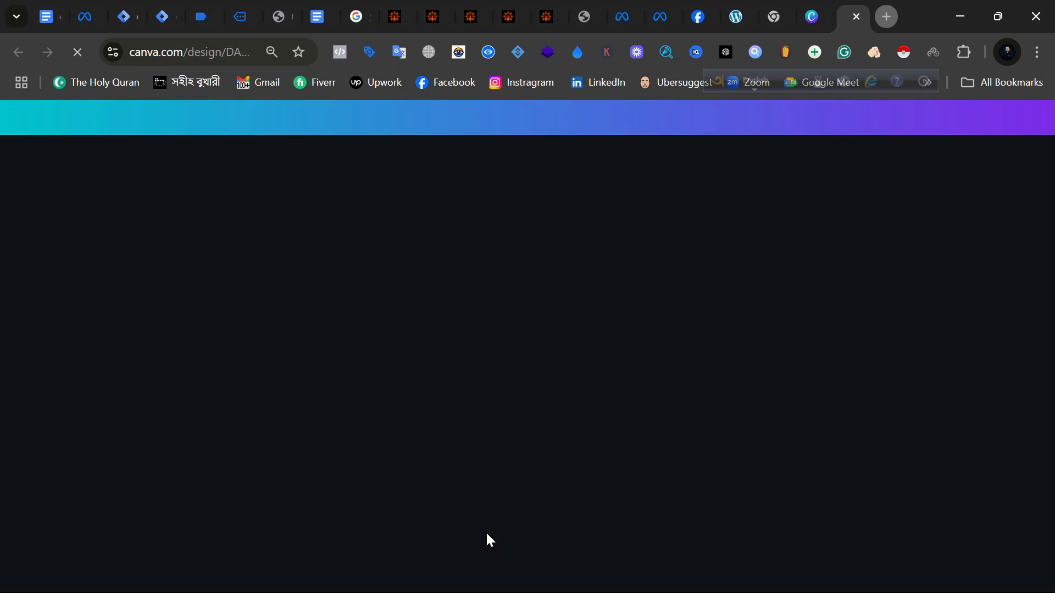